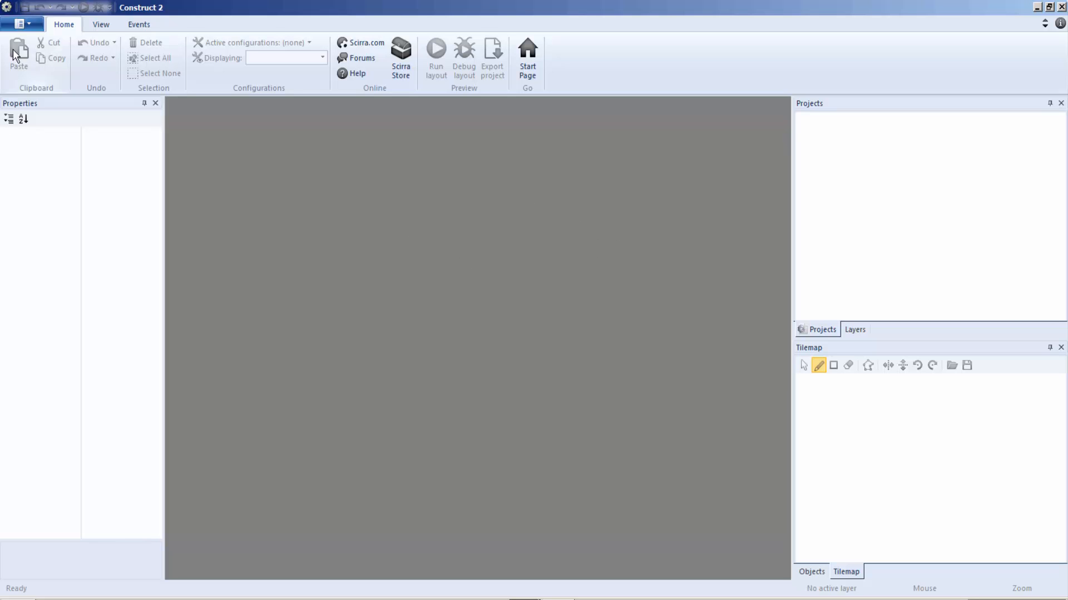
Try the Office XP and Basic interface styles and return to the Scenic style.
left_click(99, 25)
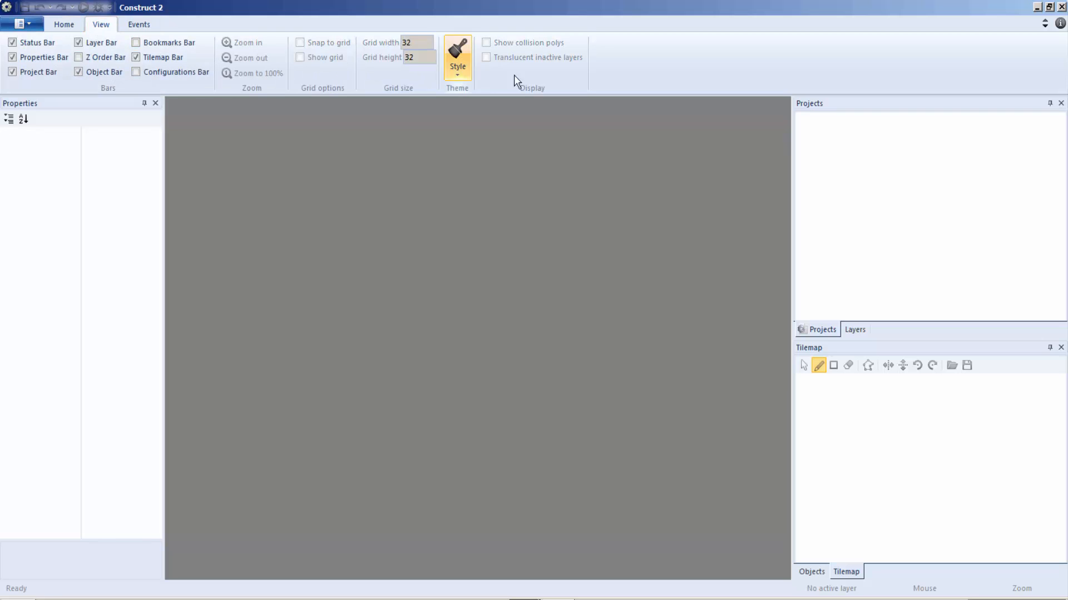
left_click(463, 76)
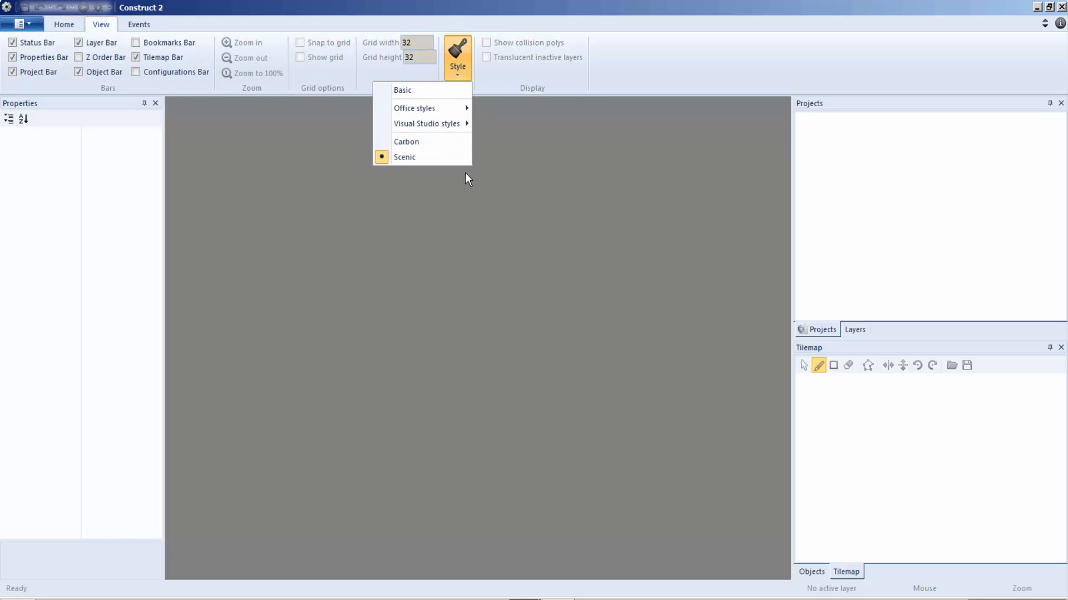
mouse_move(436, 109)
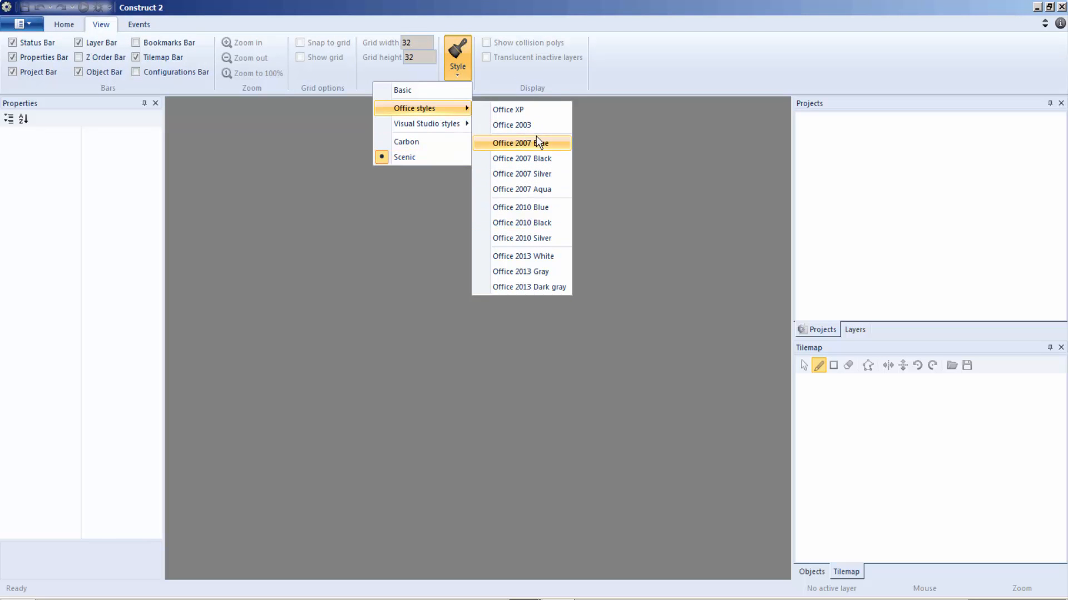
left_click(508, 109)
left_click(457, 78)
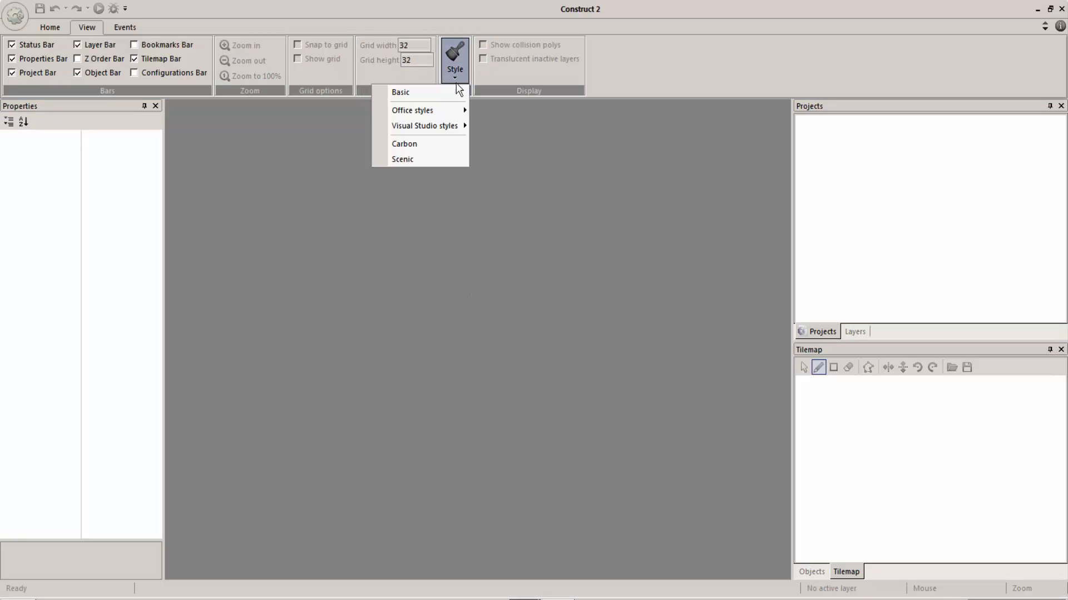
left_click(433, 92)
left_click(458, 75)
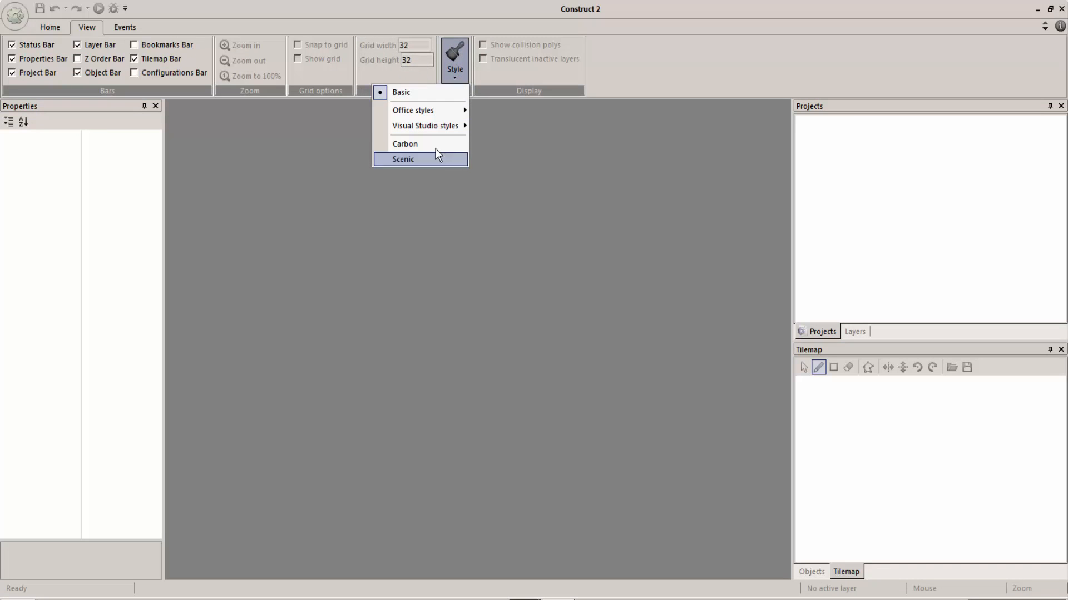
left_click(431, 159)
left_click(139, 24)
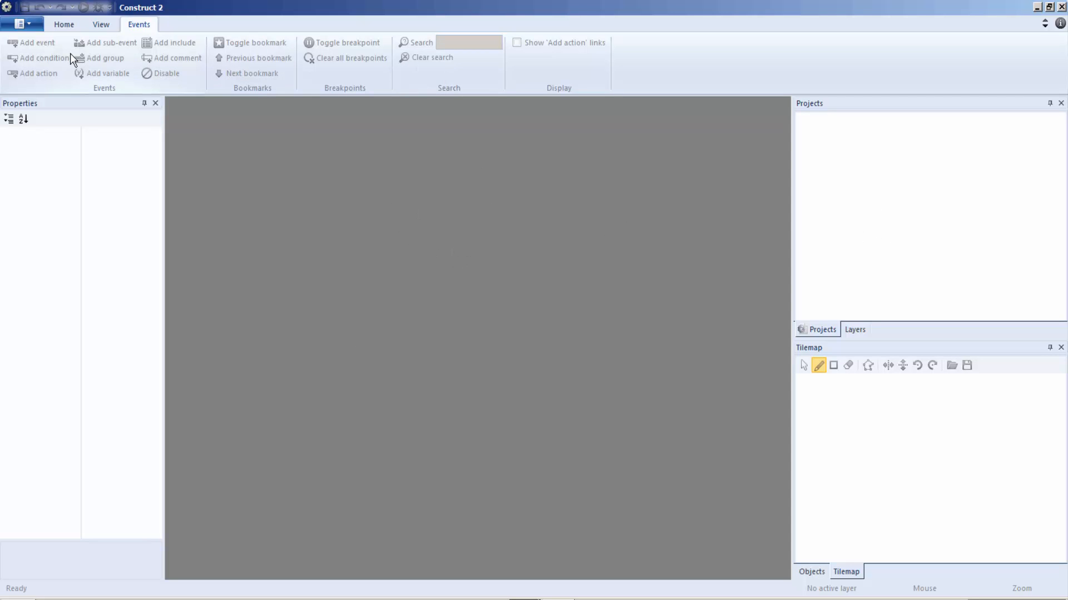
left_click(63, 25)
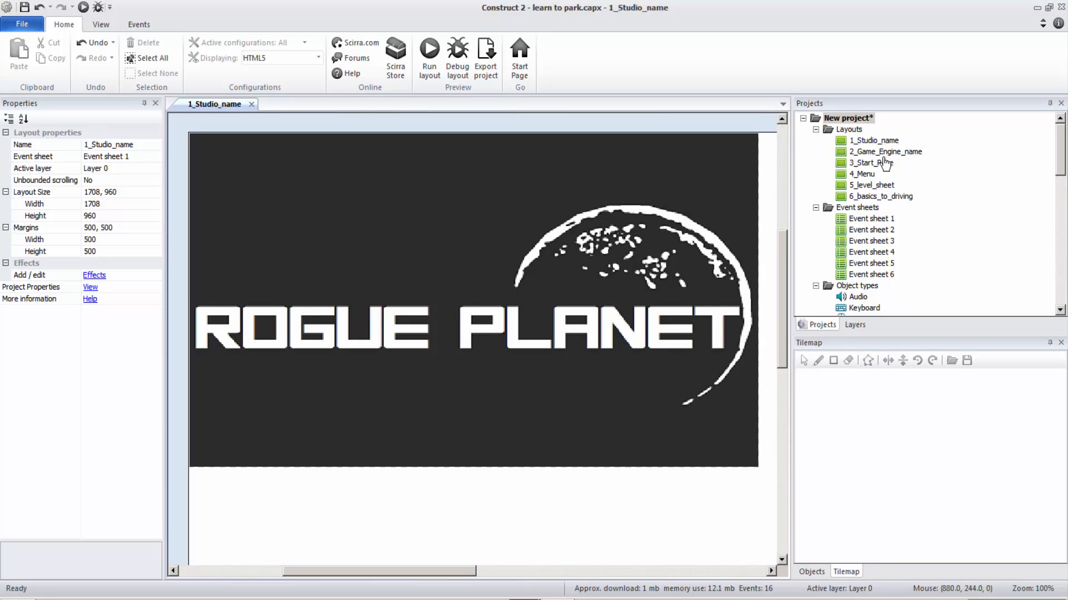
Preview the game from the 1_Studio_name layout and start playing its first parking level.
left_click(902, 198)
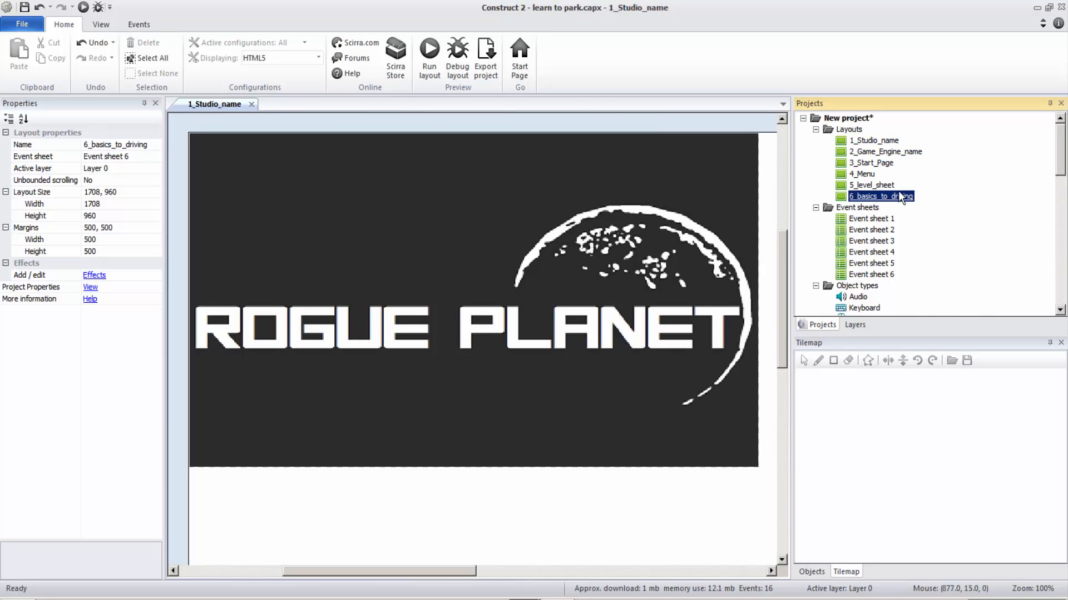
left_click(874, 140)
left_click(427, 55)
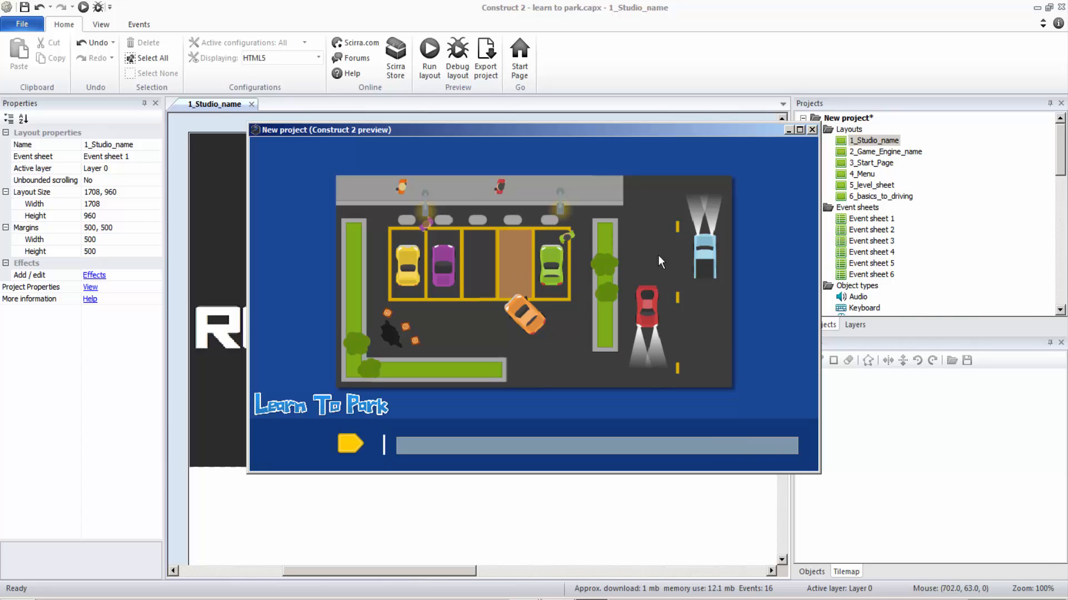
left_click(356, 442)
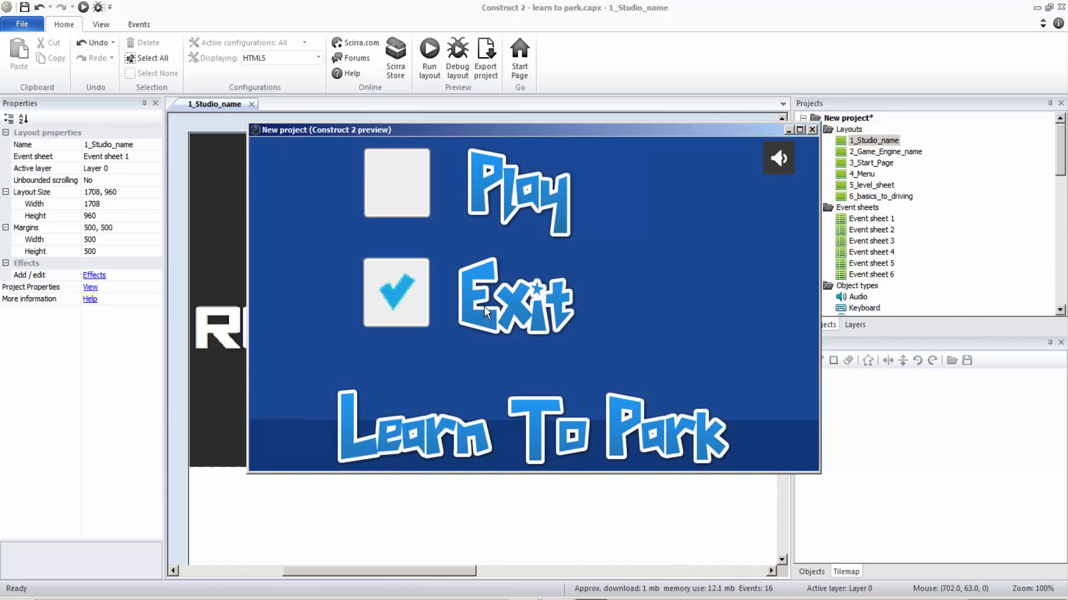
left_click(497, 174)
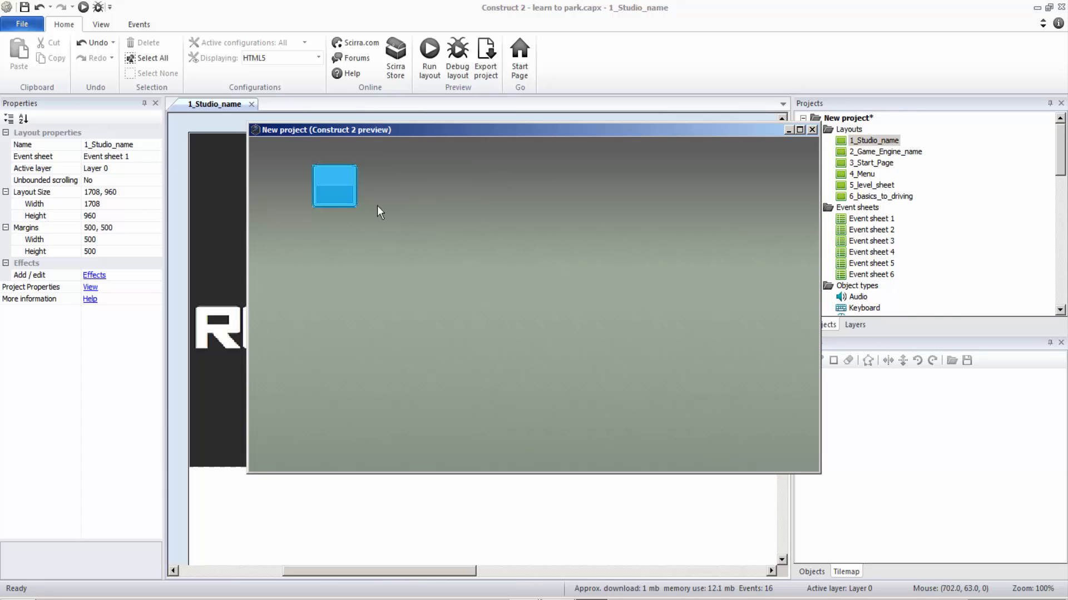
left_click(335, 188)
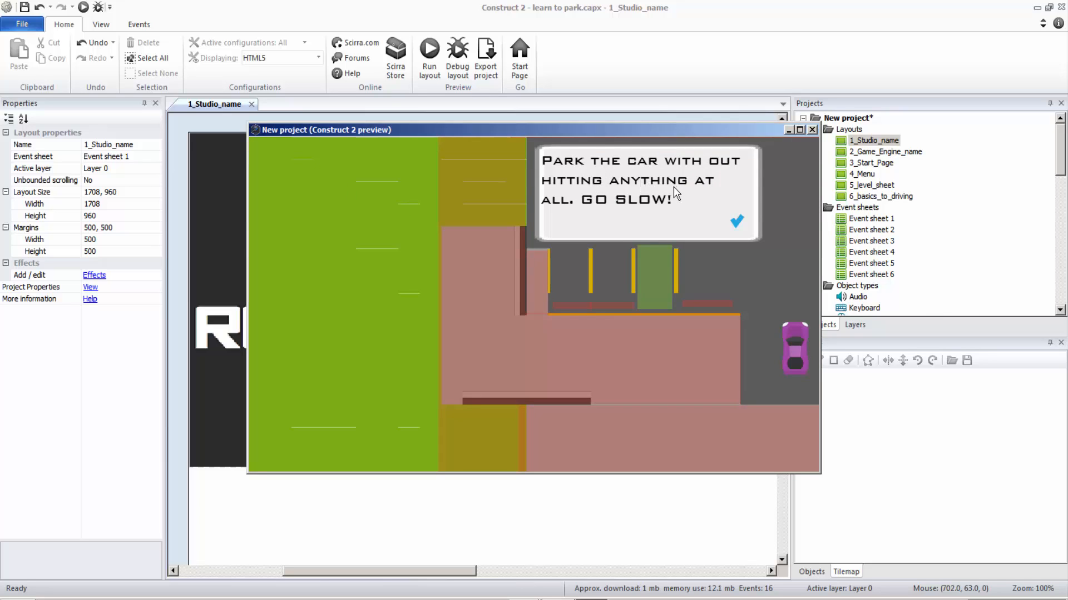
left_click(736, 222)
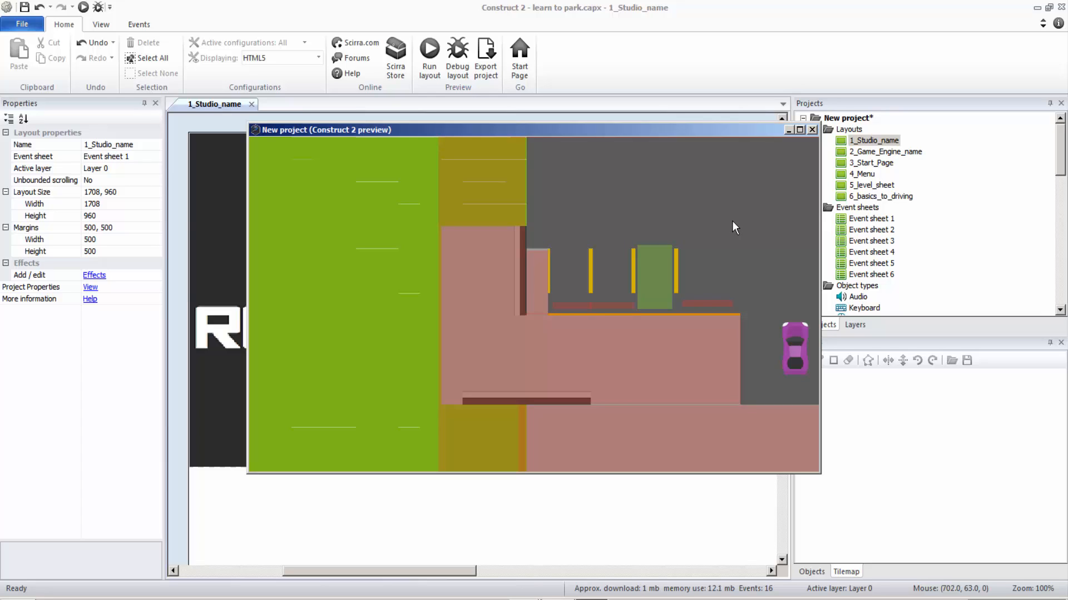
Test the level by driving the purple car into the green parking space, and close the preview.
key("Up")
key("Left")
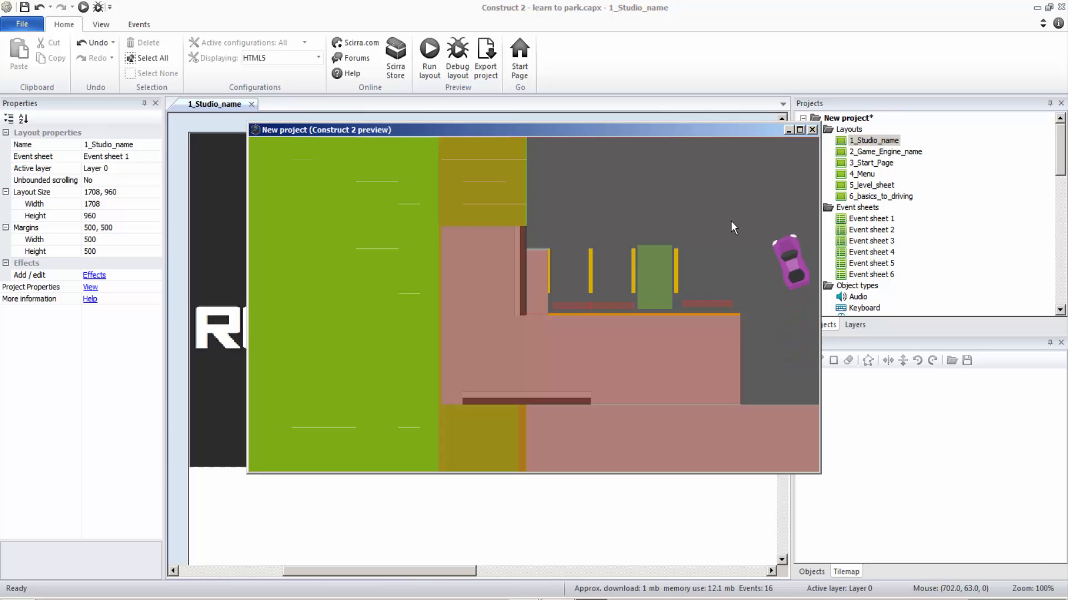
key("Up")
key("Left")
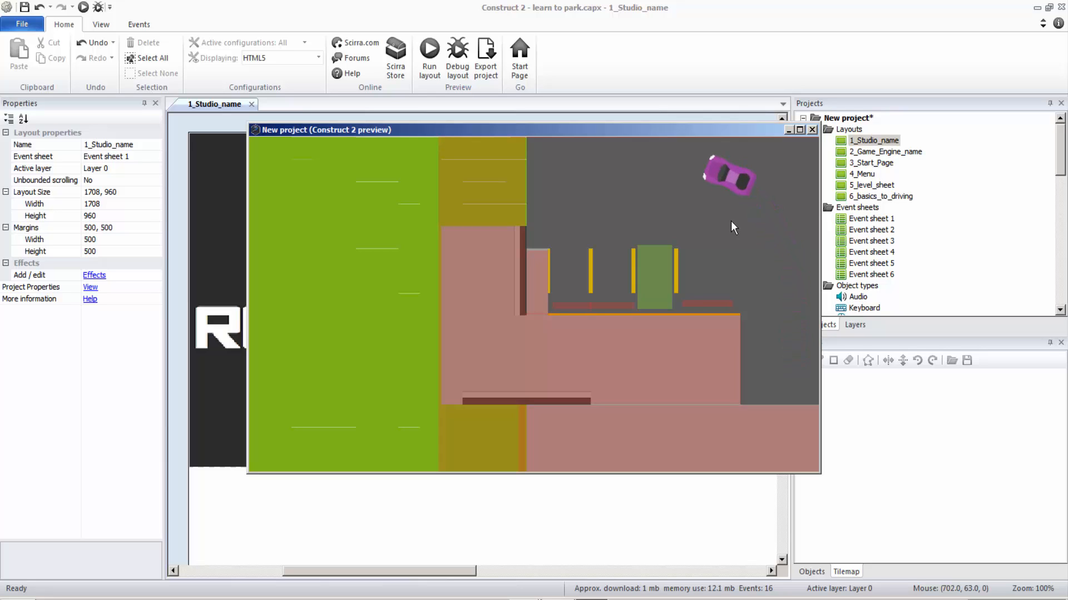
key("Left")
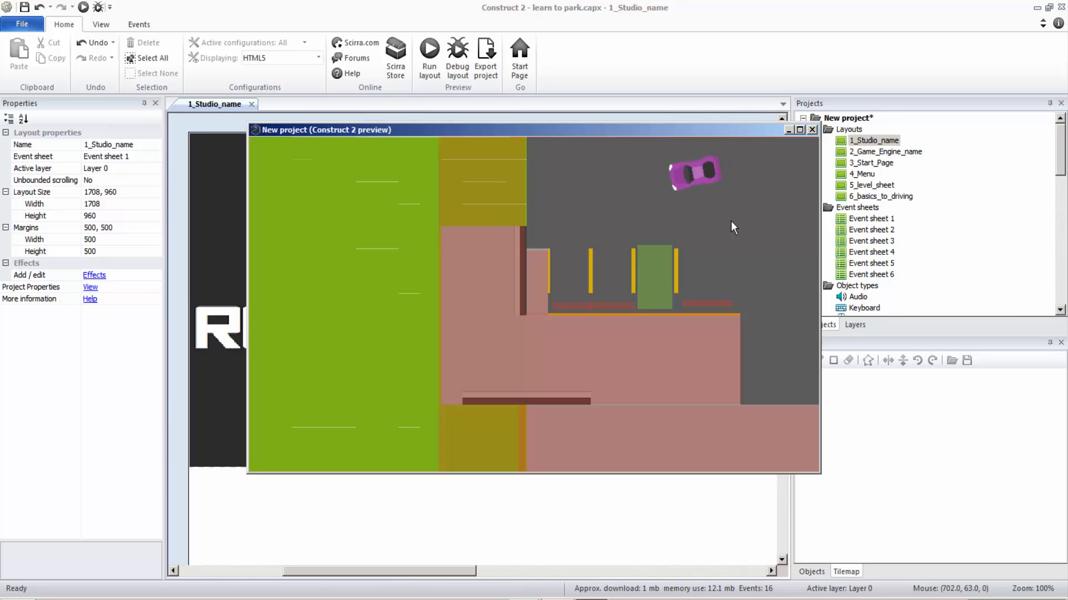
key("Left")
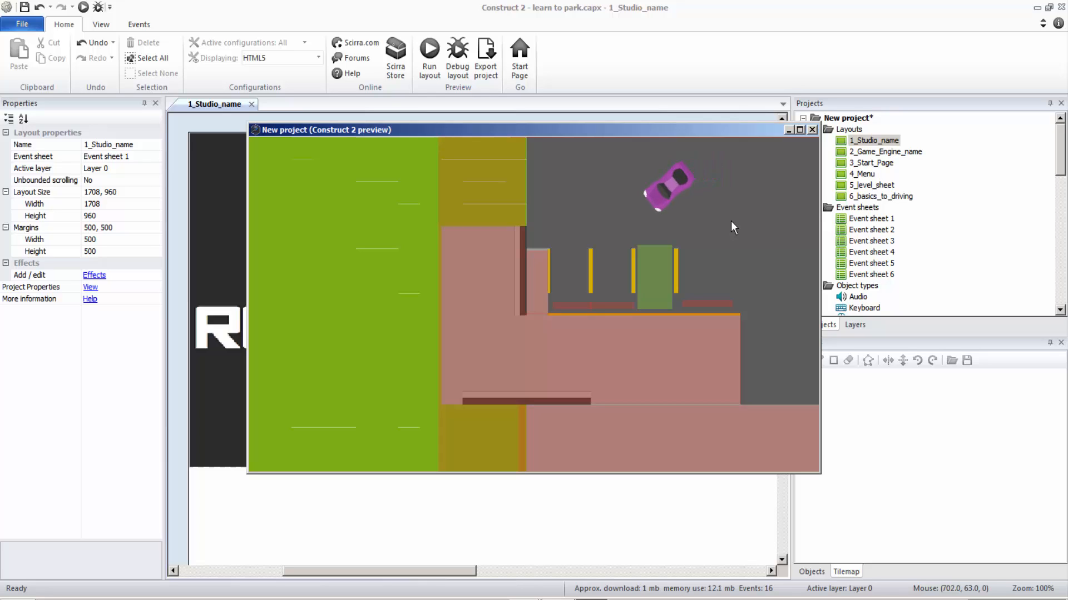
key("Left")
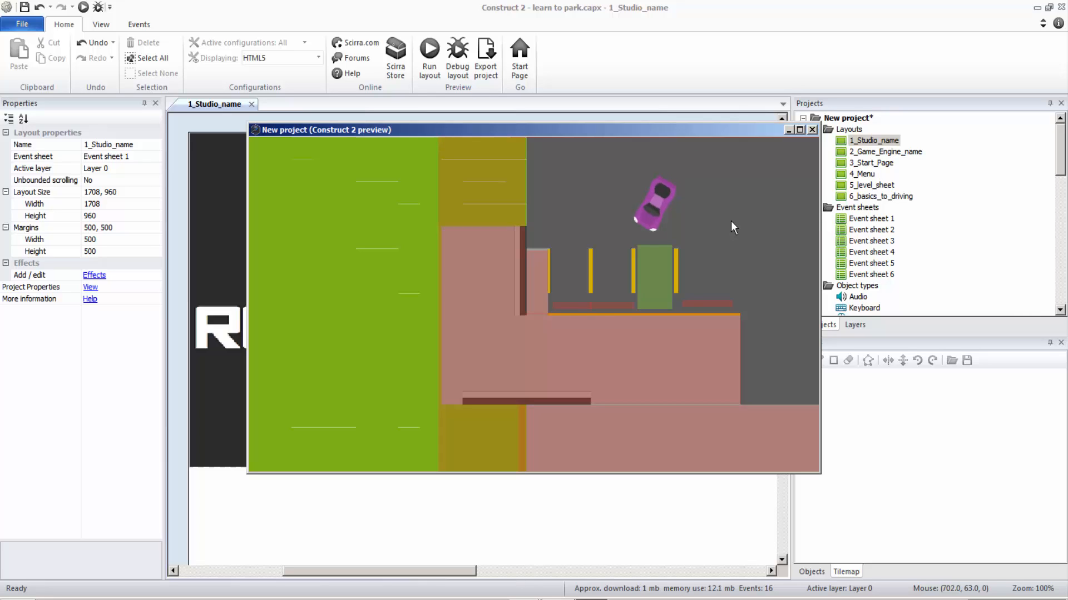
key("Left")
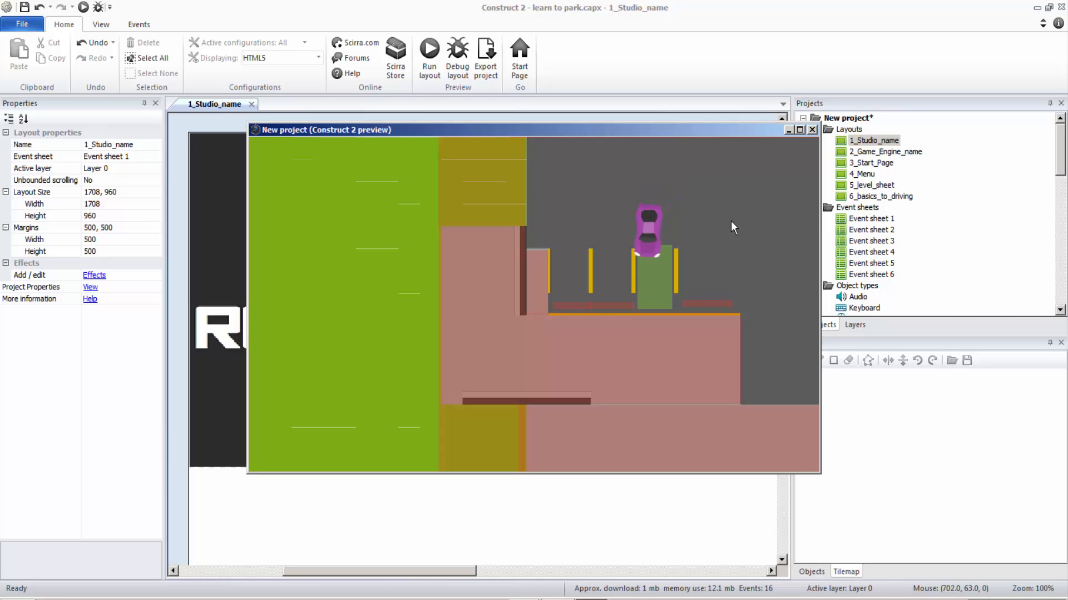
key("Left")
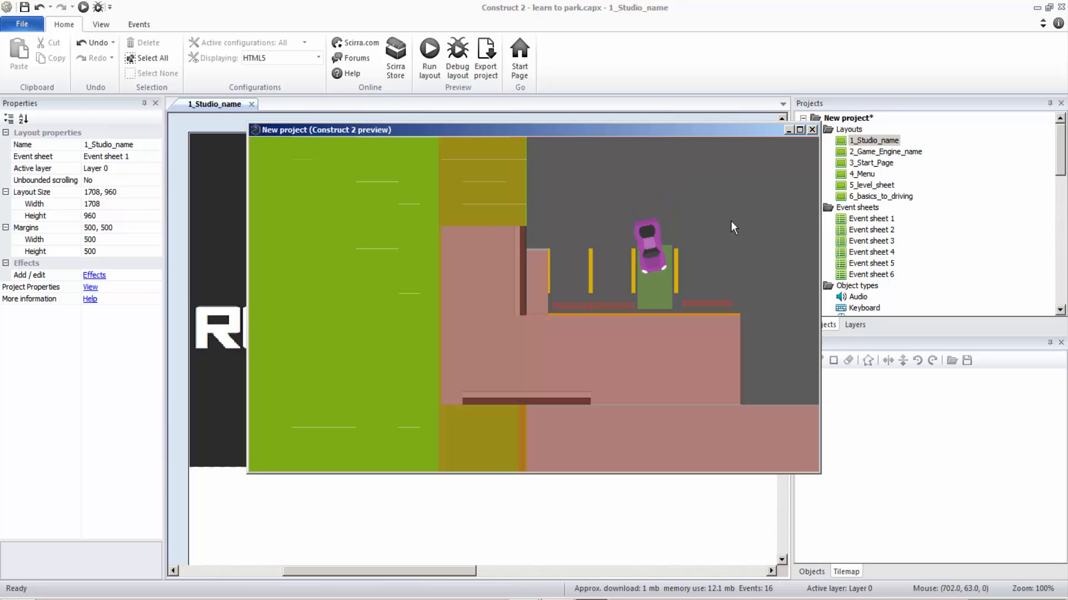
key("Up")
key("Right")
key("Up")
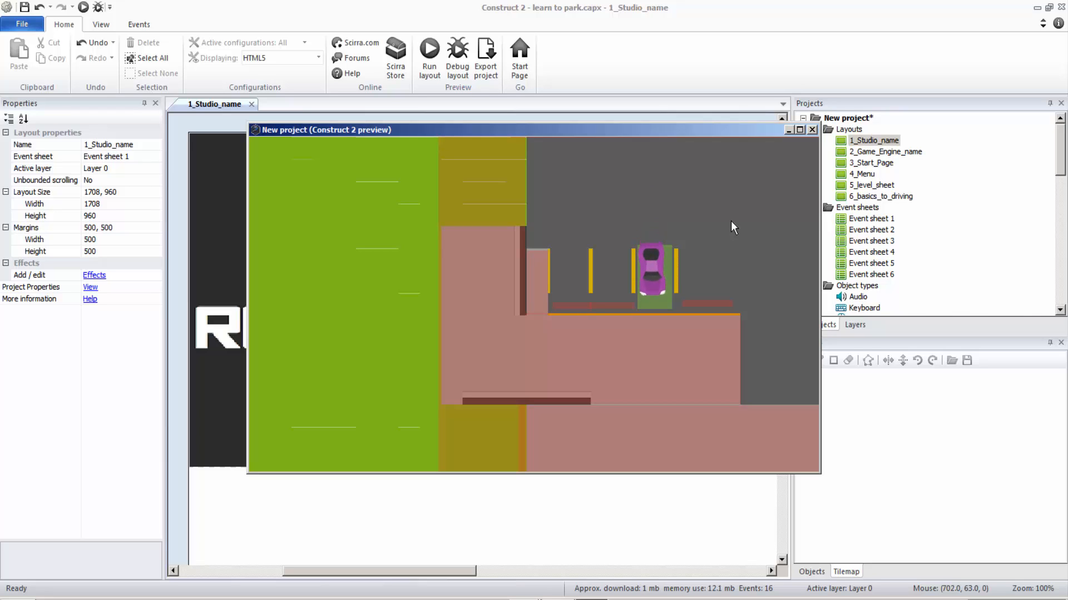
key("Up")
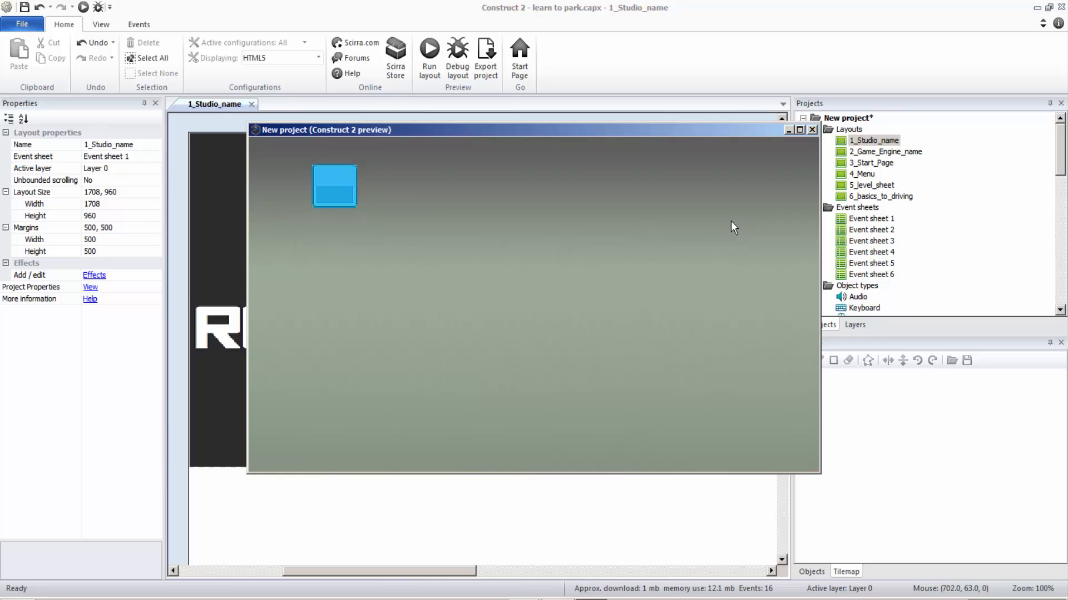
left_click(812, 129)
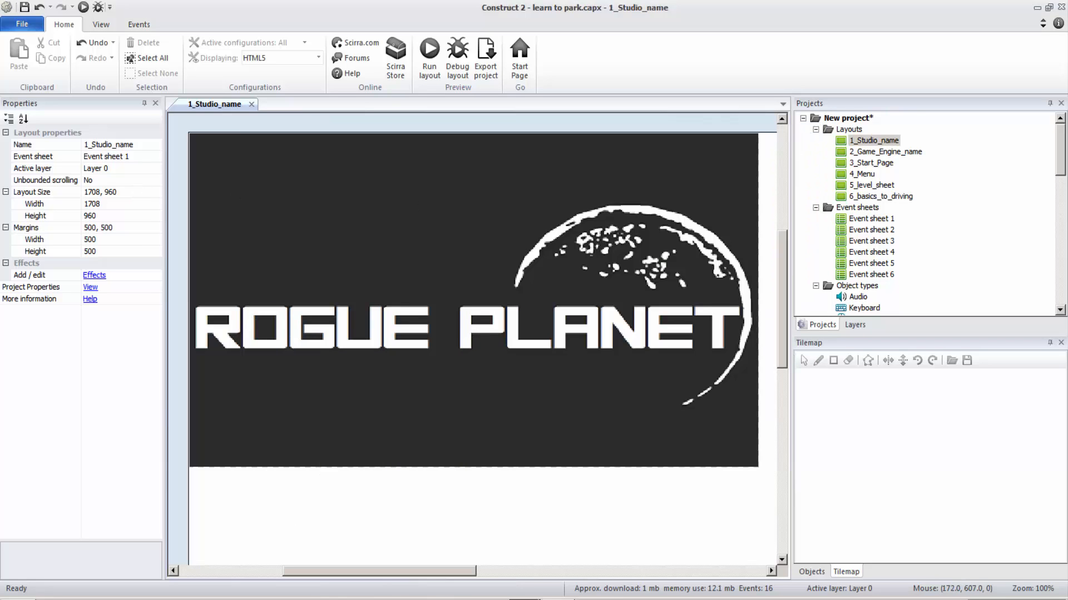
Examine the Rogue Planet logo sprite's properties and the events in Event sheet 1, returning to the 1_Studio_name layout.
left_click(393, 274)
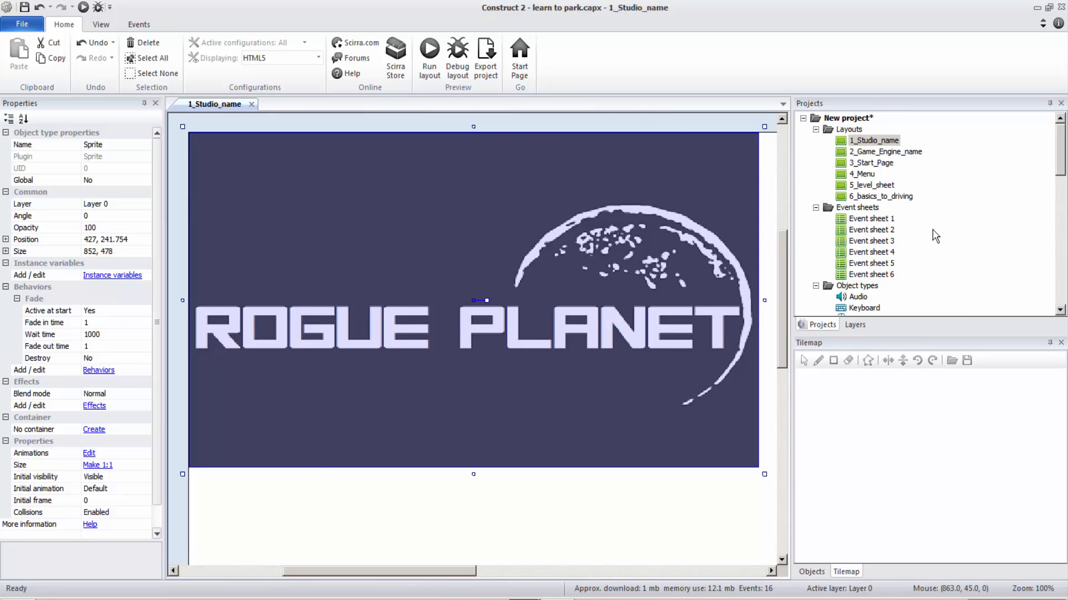
double_click(892, 221)
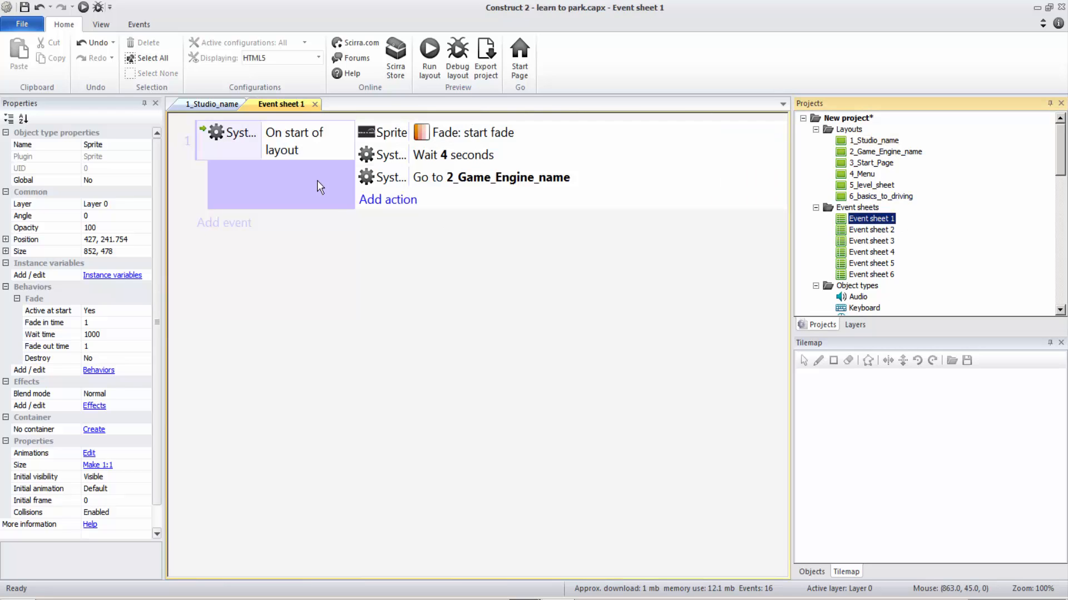
left_click(205, 106)
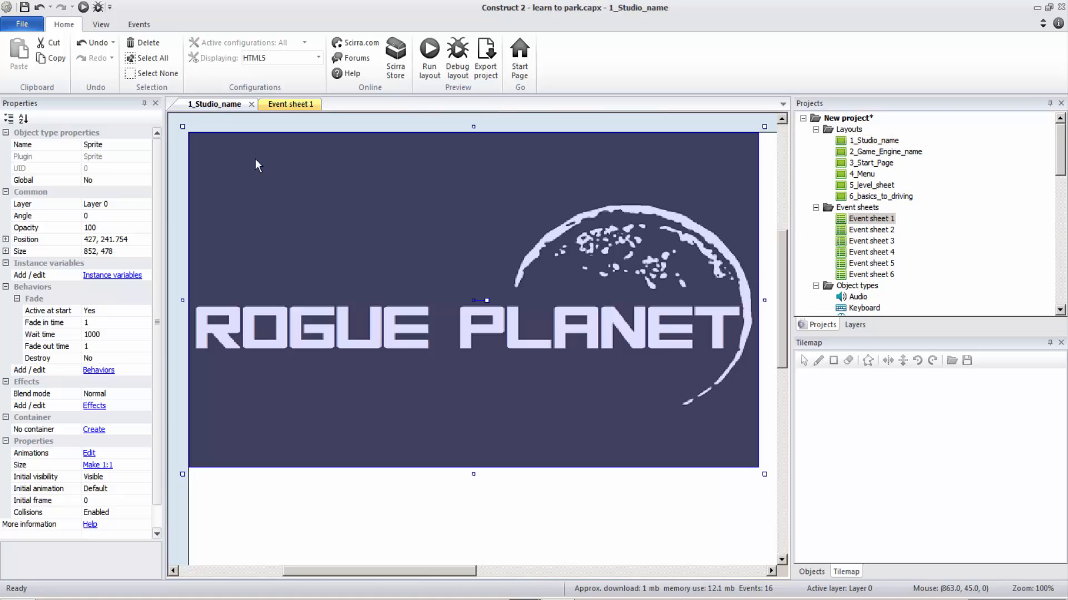
left_click(661, 516)
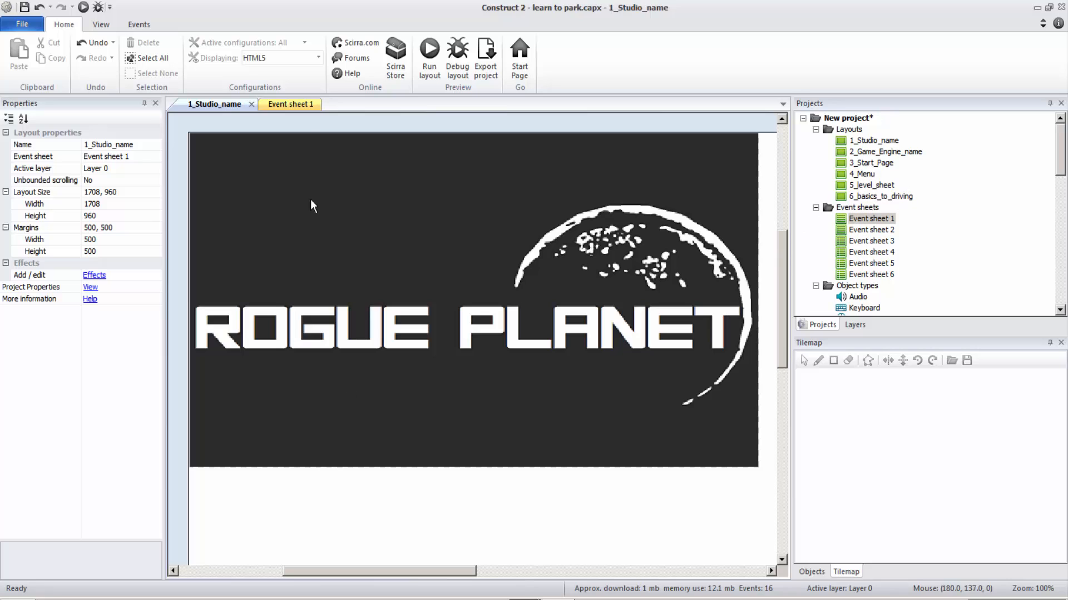
left_click(377, 269)
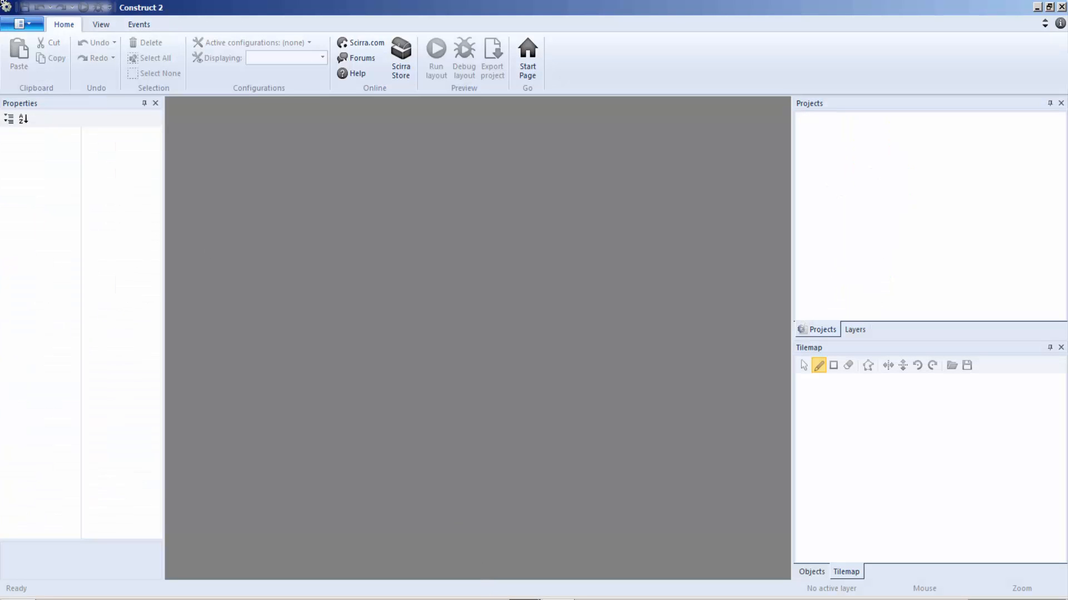
Create a new empty project with default settings.
left_click(12, 28)
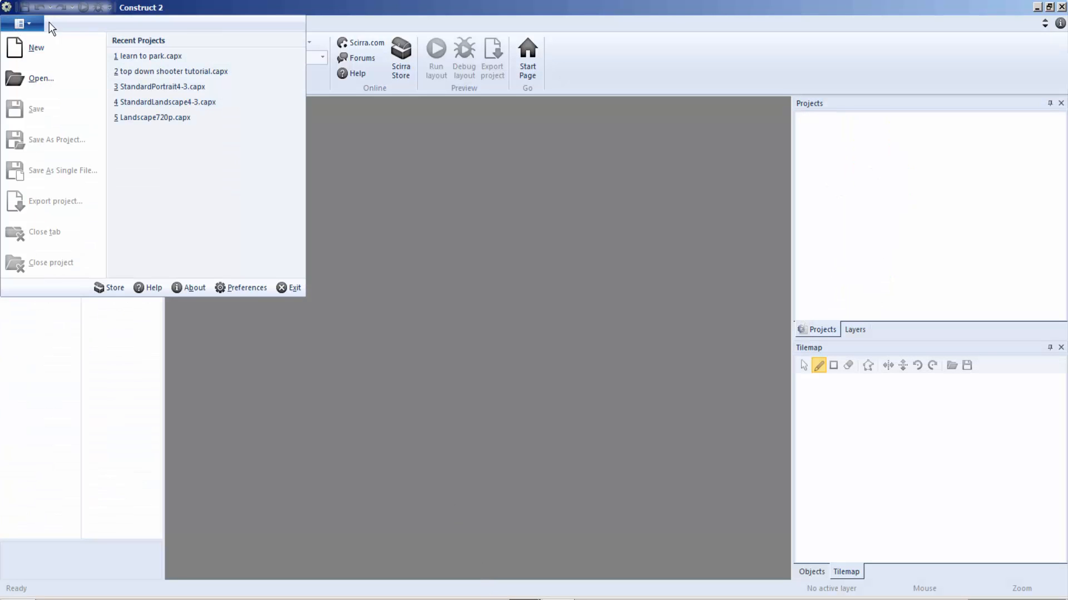
left_click(36, 48)
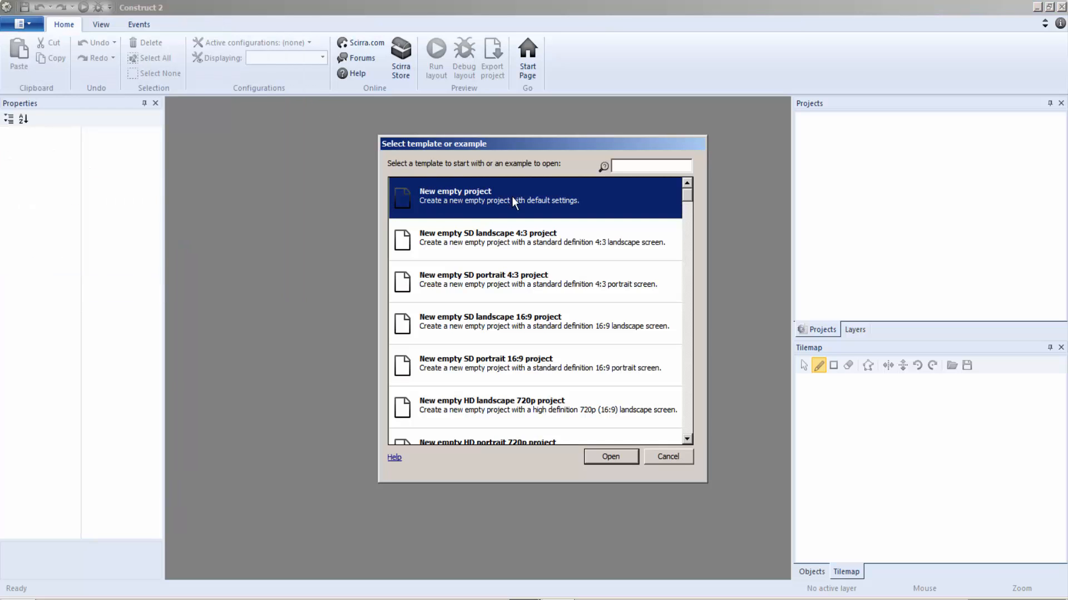
double_click(475, 209)
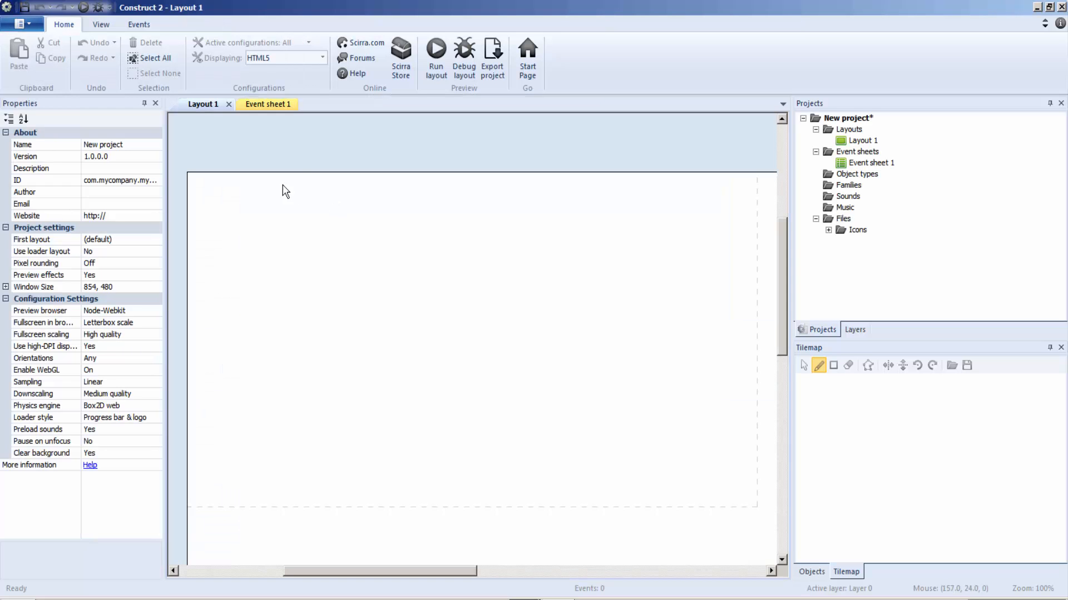
Insert an Audio object into the new project.
right_click(282, 191)
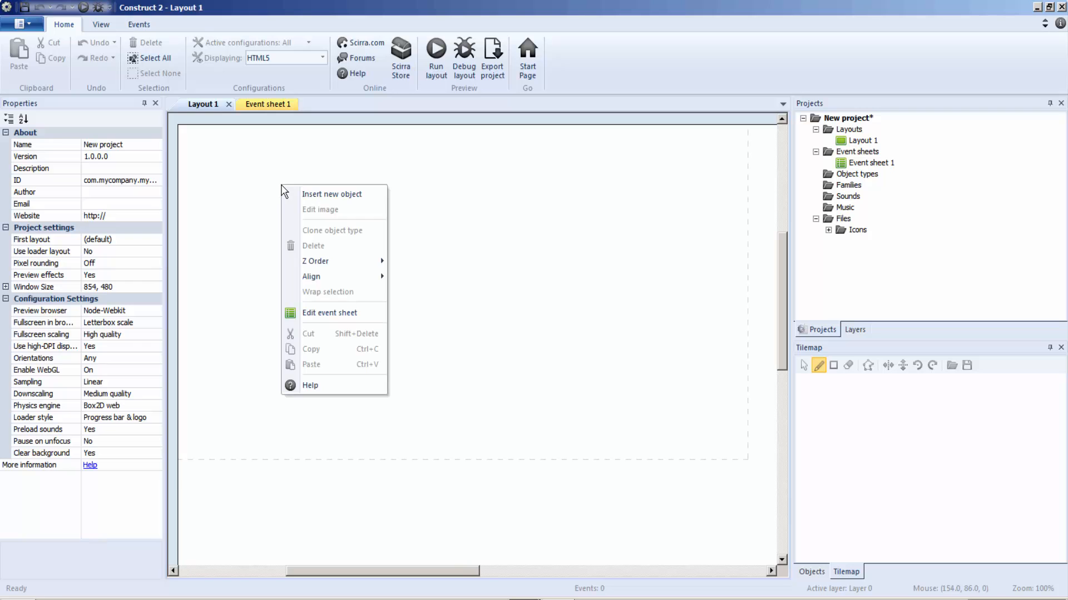
left_click(372, 196)
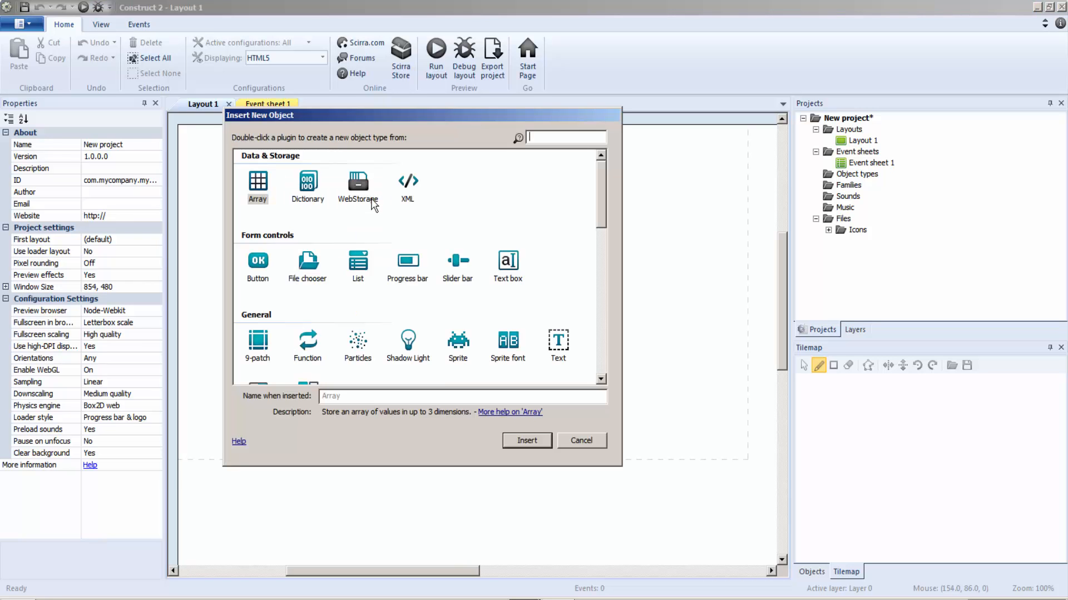
left_click_drag(605, 183, 598, 255)
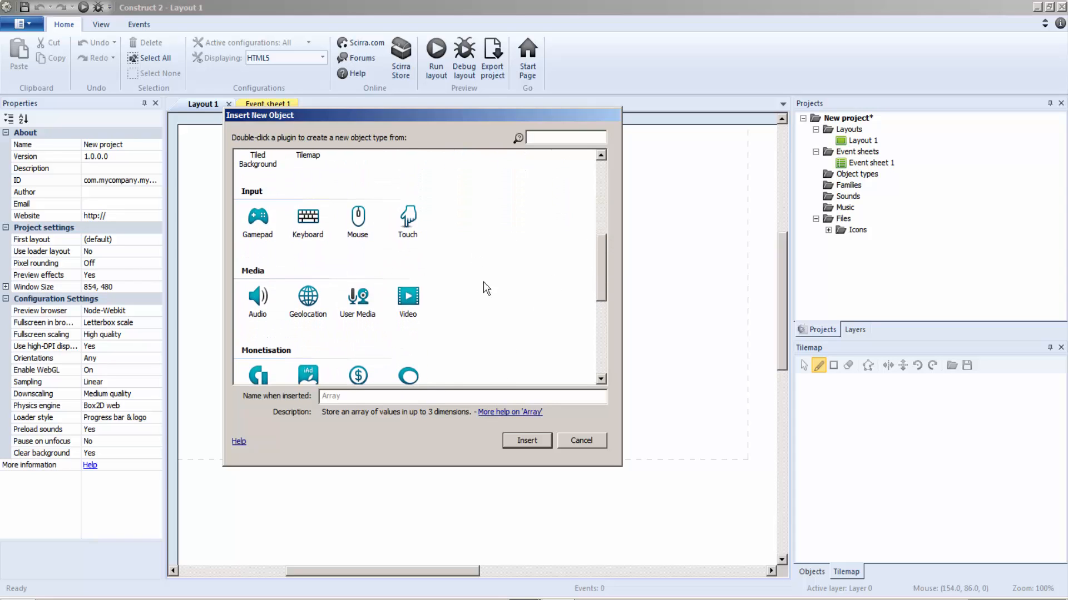
double_click(275, 300)
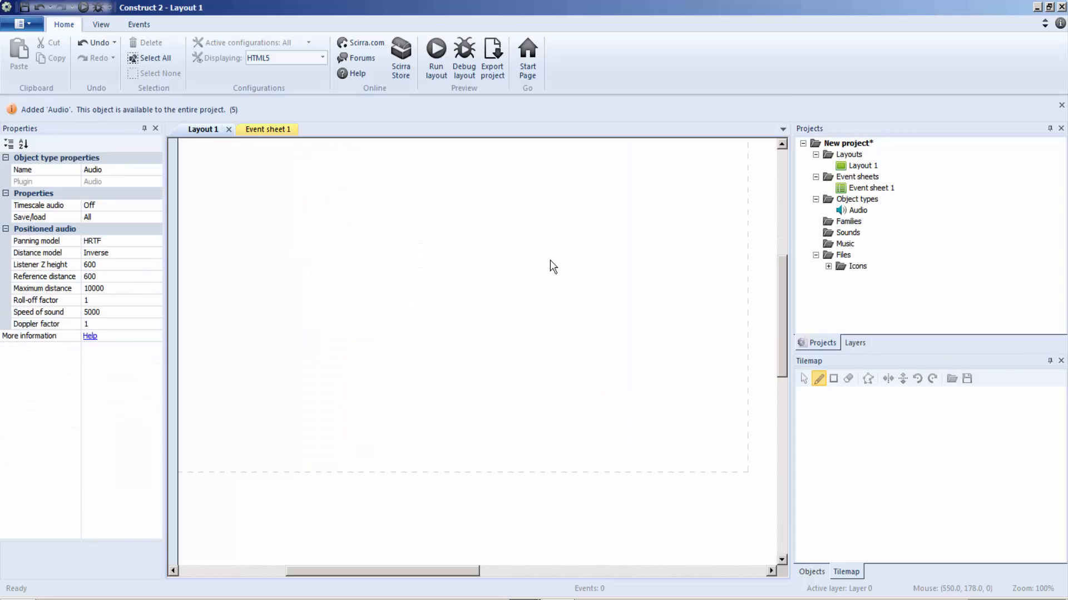
Insert a Mouse object into the new project.
right_click(528, 251)
left_click(591, 262)
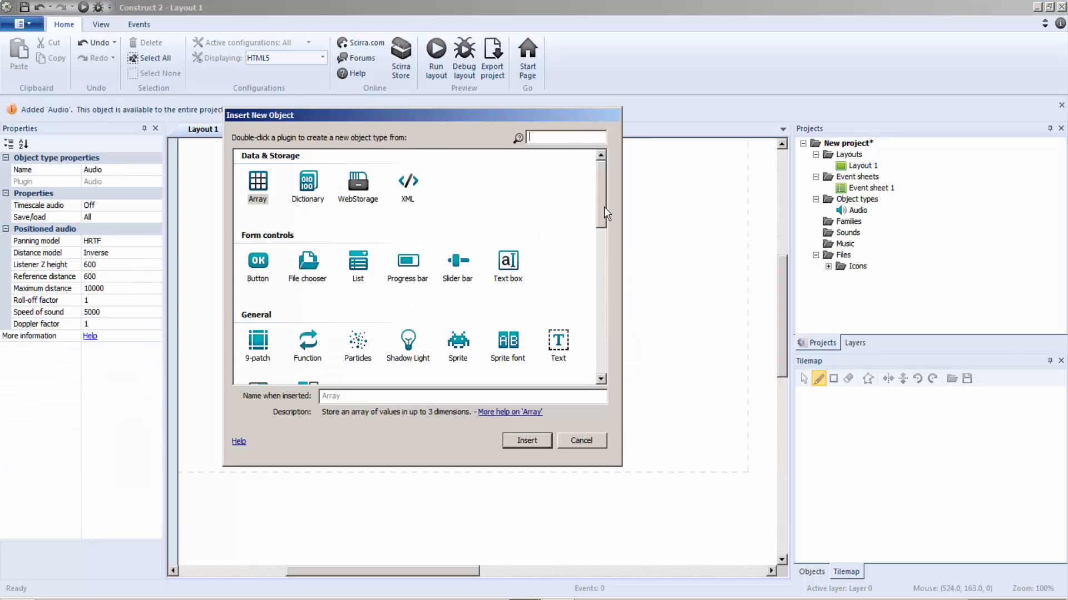
left_click_drag(604, 207, 630, 262)
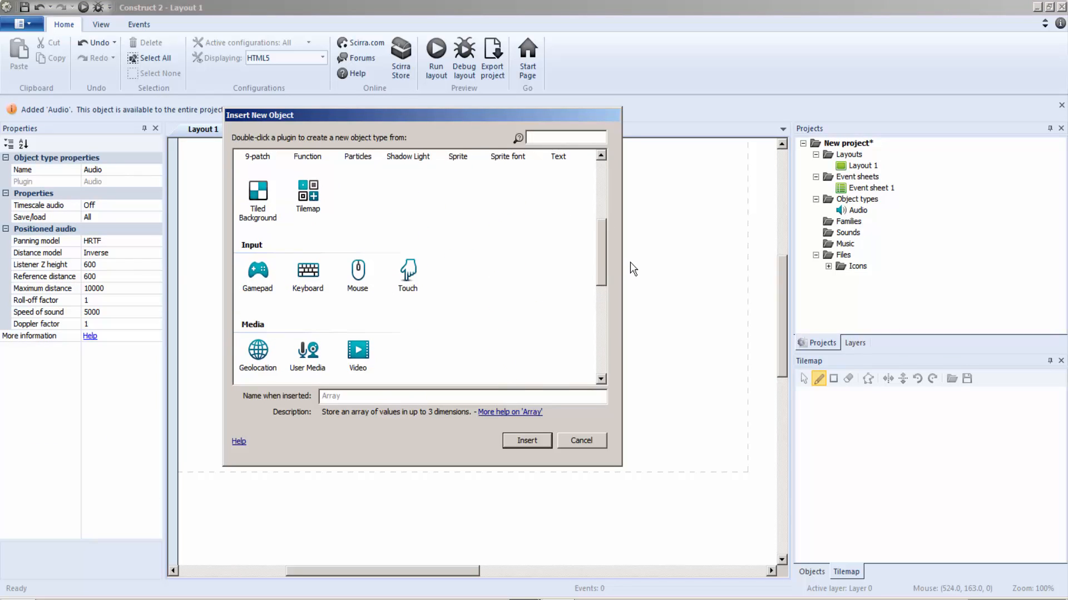
double_click(367, 284)
Insert a Keyboard object into the new project.
right_click(363, 230)
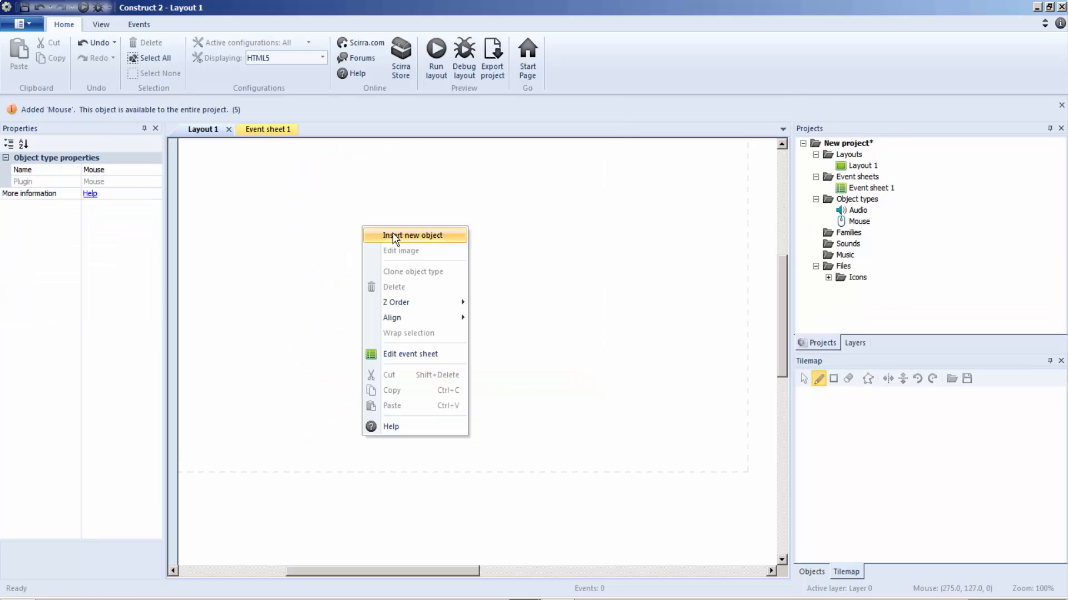
left_click(393, 237)
left_click_drag(600, 207, 601, 286)
double_click(309, 200)
Insert a Sprite object and place it in the upper middle of Layout 1.
right_click(414, 205)
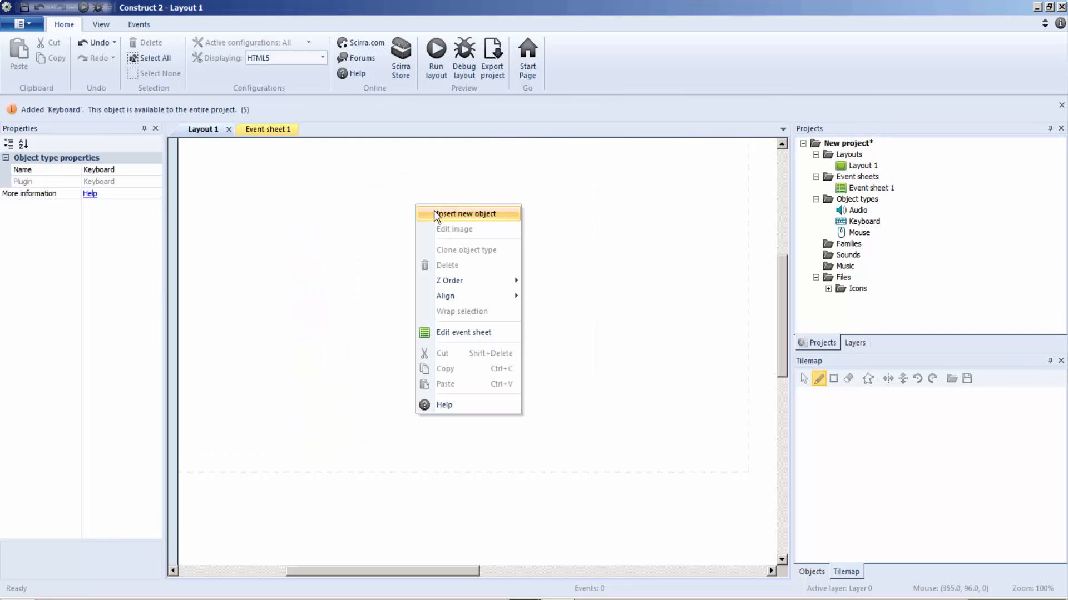
left_click(436, 213)
left_click_drag(604, 218, 599, 255)
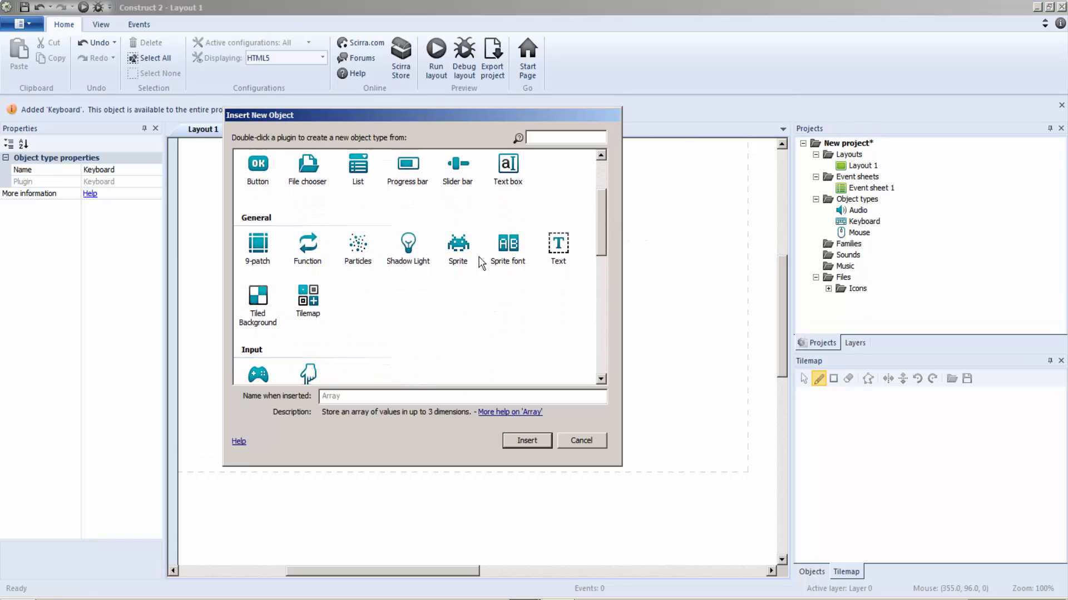
double_click(459, 244)
left_click(458, 241)
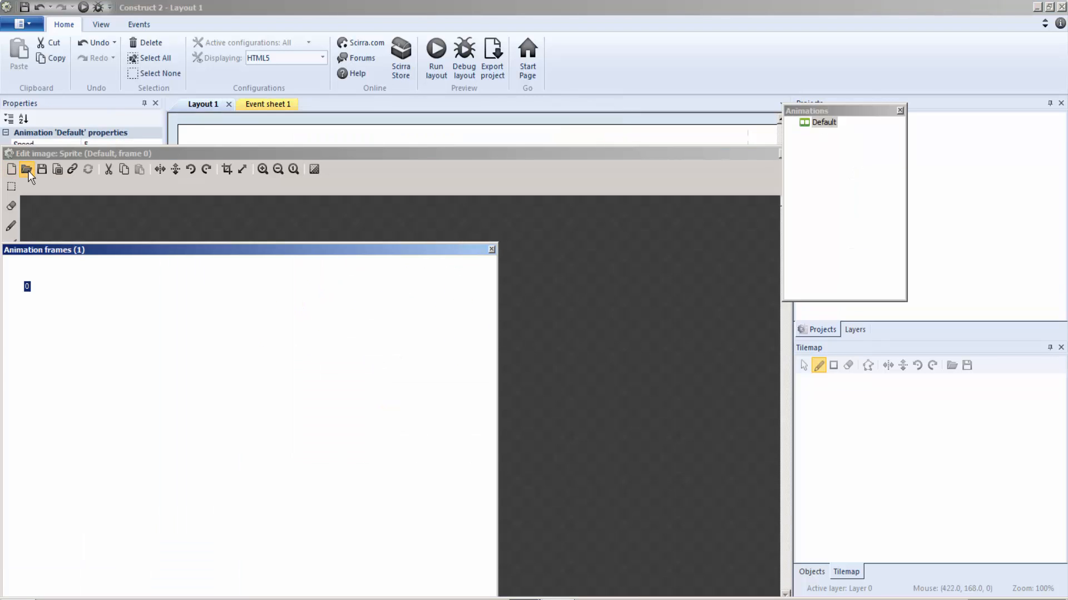
Load game ID.png from the learn to park tutorial items folder as the sprite's image and close the image editor.
left_click(26, 169)
left_click(331, 30)
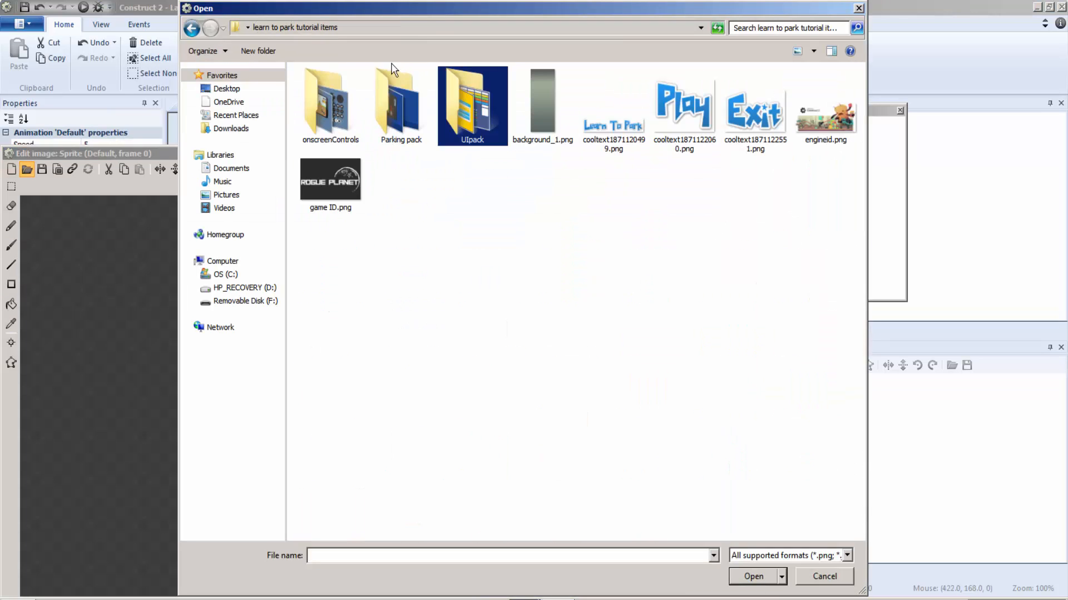
left_click(348, 192)
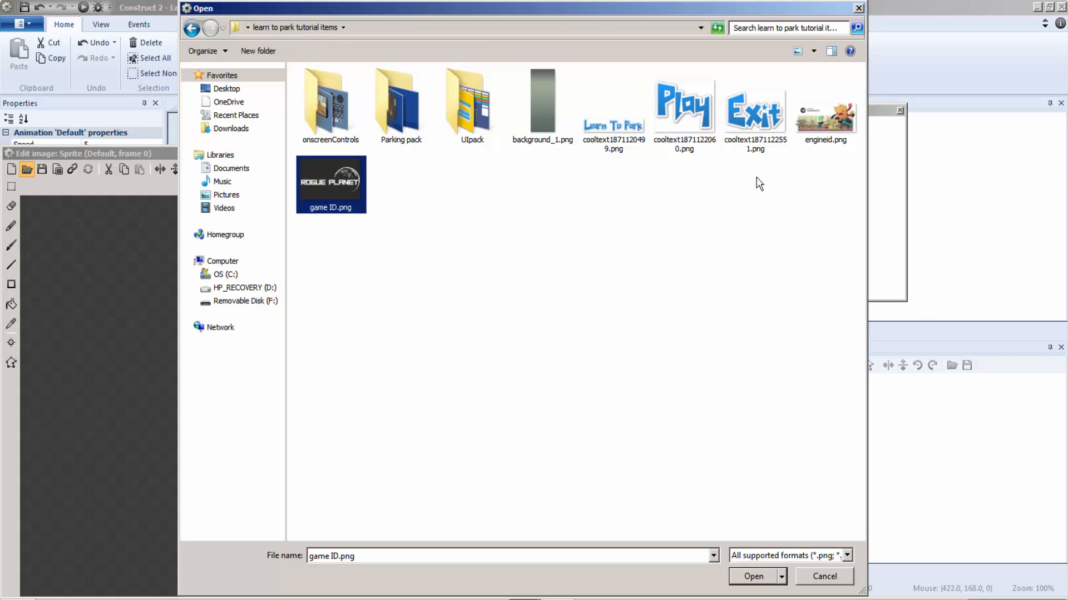
double_click(338, 183)
left_click(784, 154)
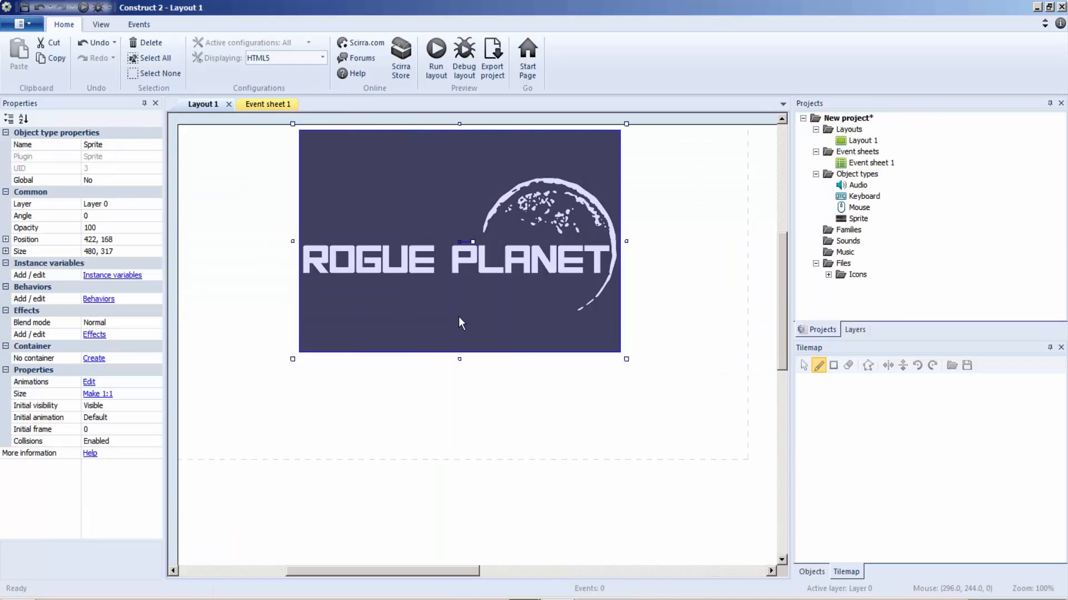
Move the Rogue Planet sprite to the layout's upper-left corner and stretch it to about 855 × 479 to fill the dashed window area.
left_click_drag(458, 316, 362, 240)
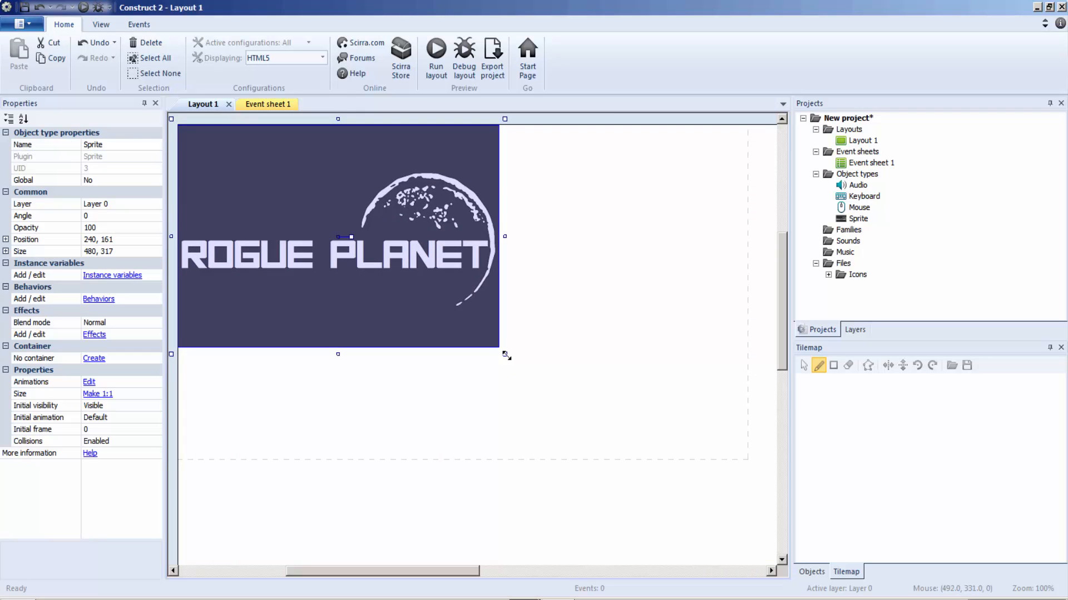
left_click_drag(506, 356, 756, 469)
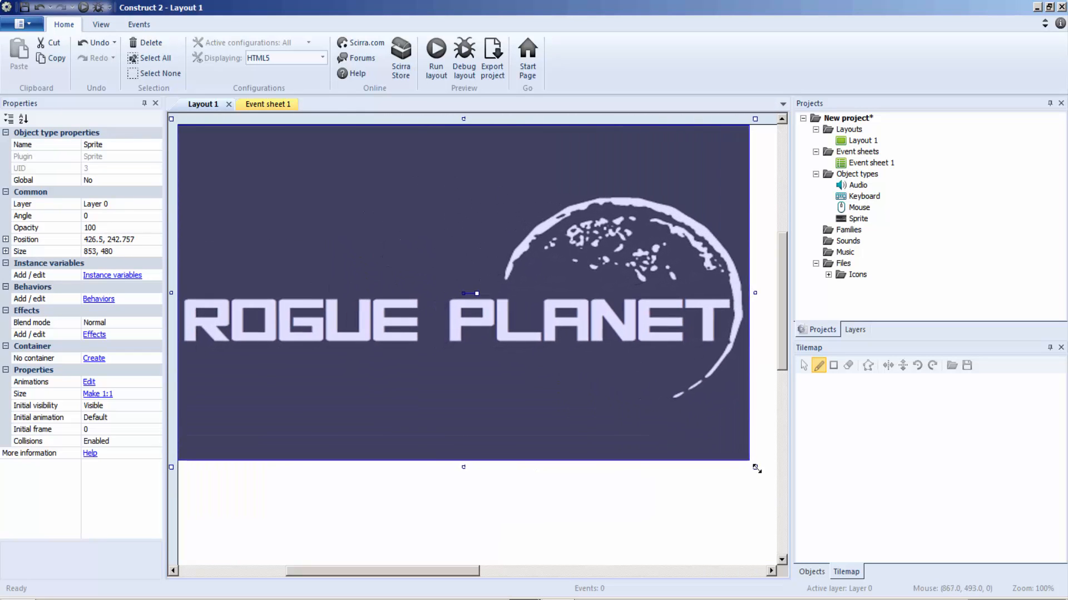
left_click(769, 429)
left_click(412, 272)
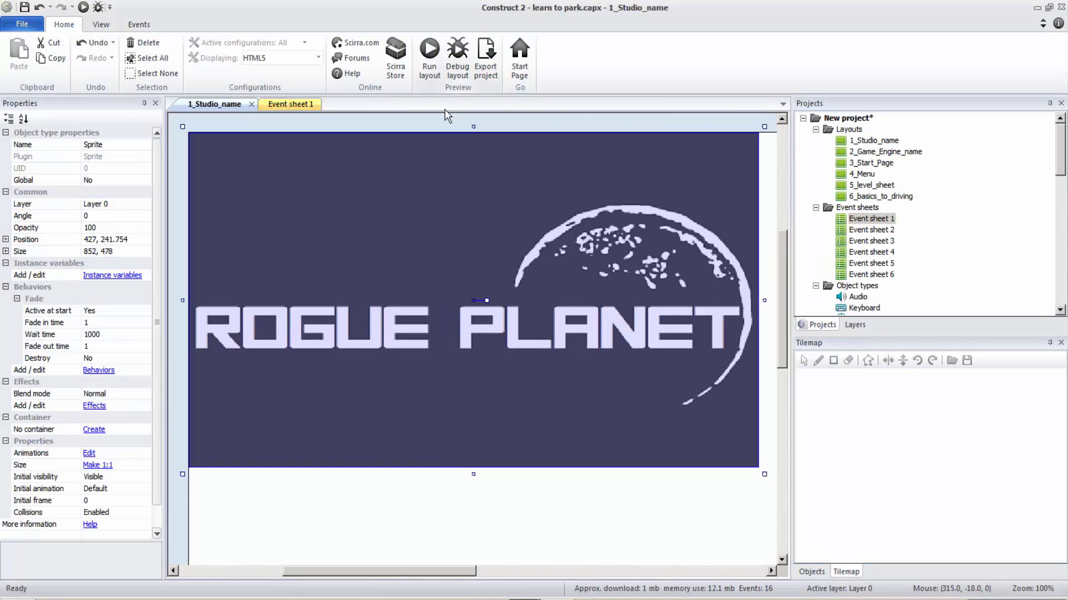
Preview the 1_Studio_name layout of the sample learn to park project to watch the logo's fade, and close the preview.
left_click(428, 72)
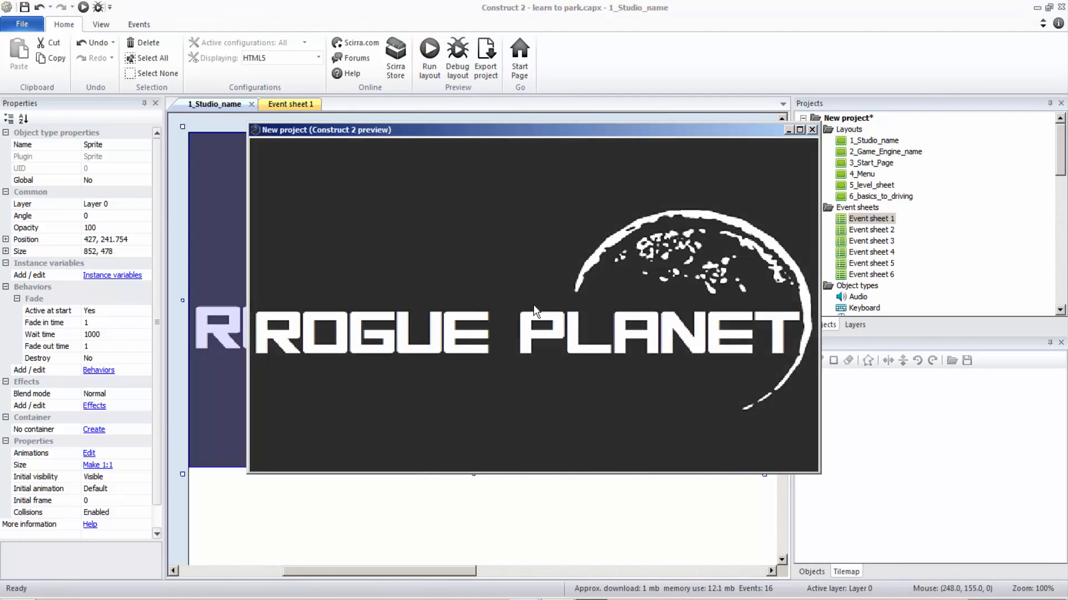
left_click(812, 130)
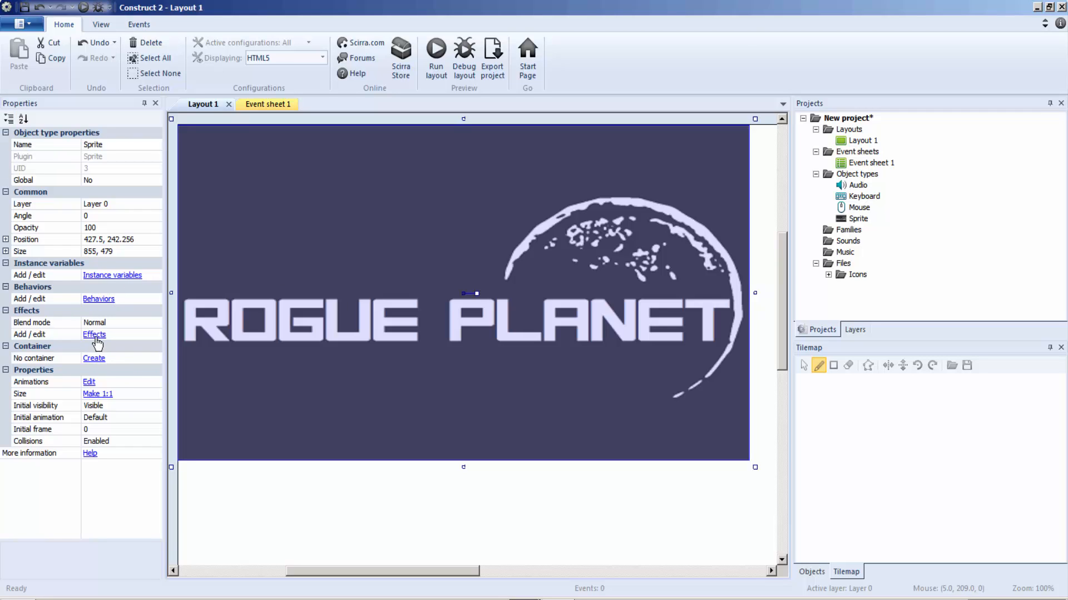
Add the Fade behavior to the Rogue Planet sprite in the new project.
left_click(94, 300)
left_click(441, 229)
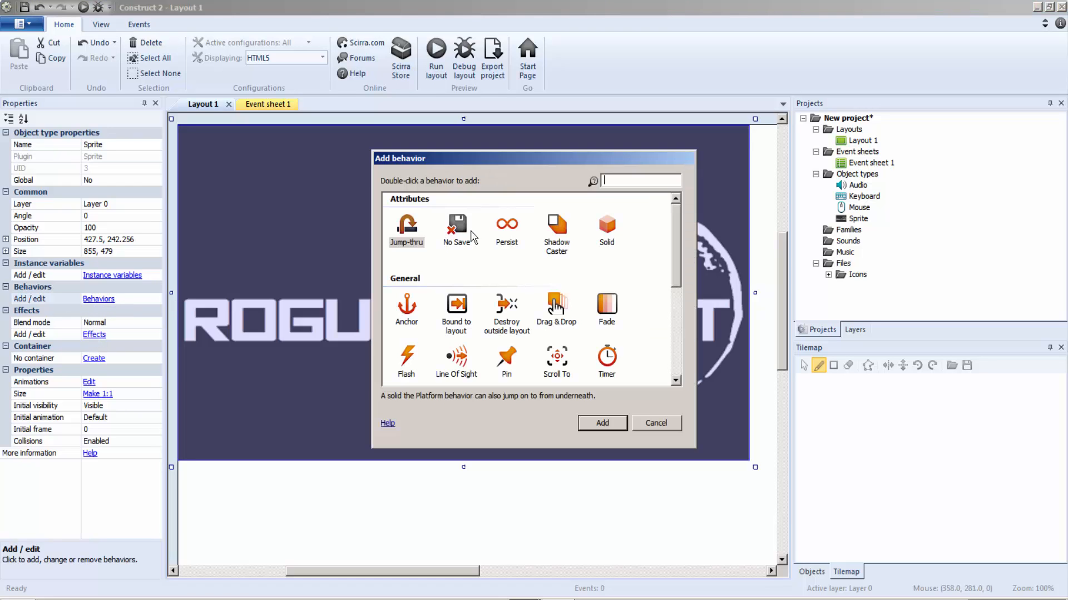
double_click(606, 307)
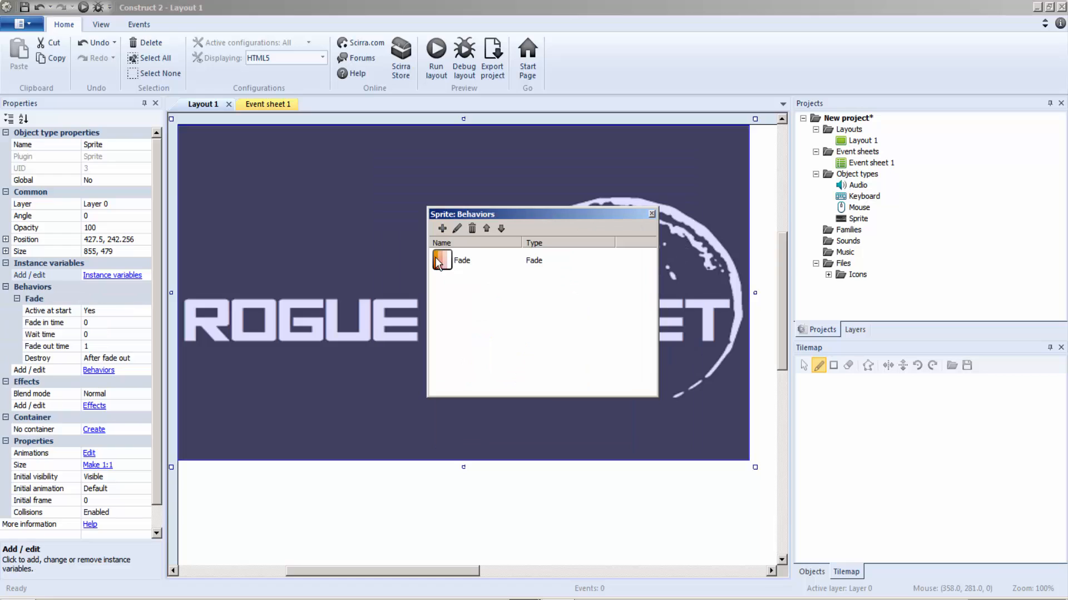
left_click(652, 214)
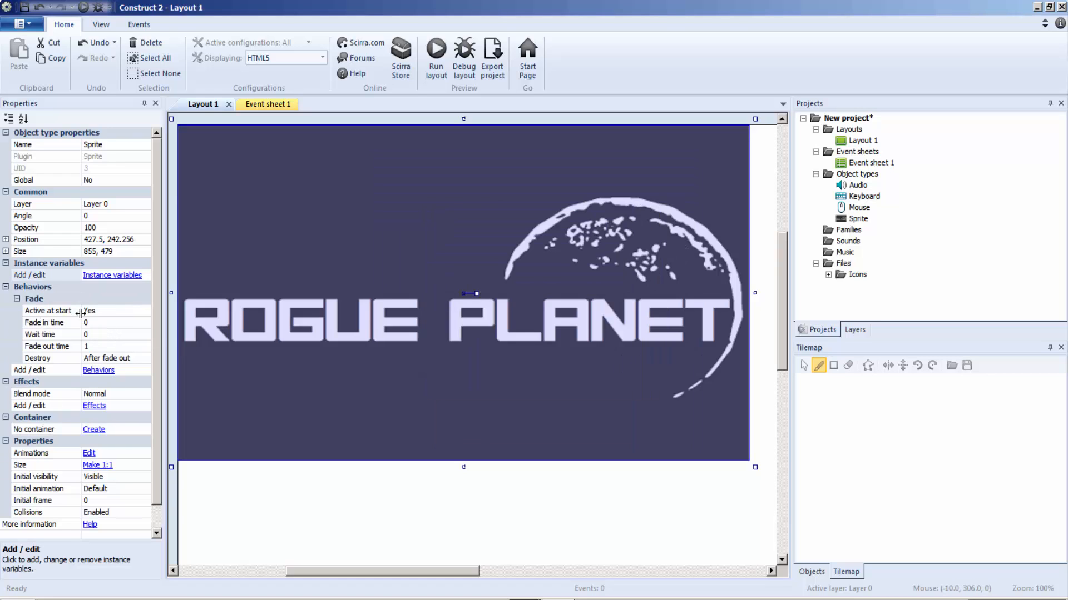
Configure the sprite's Fade behavior with fade in time 1, wait time 2, fade out time 1 and Destroy as After fade out.
left_click(93, 325)
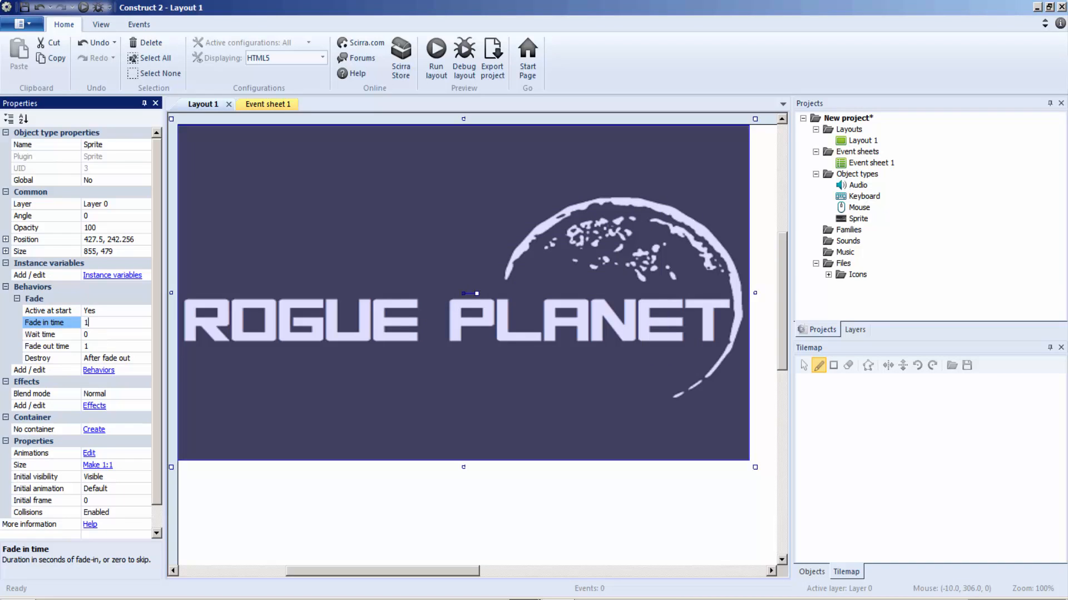
left_click(96, 336)
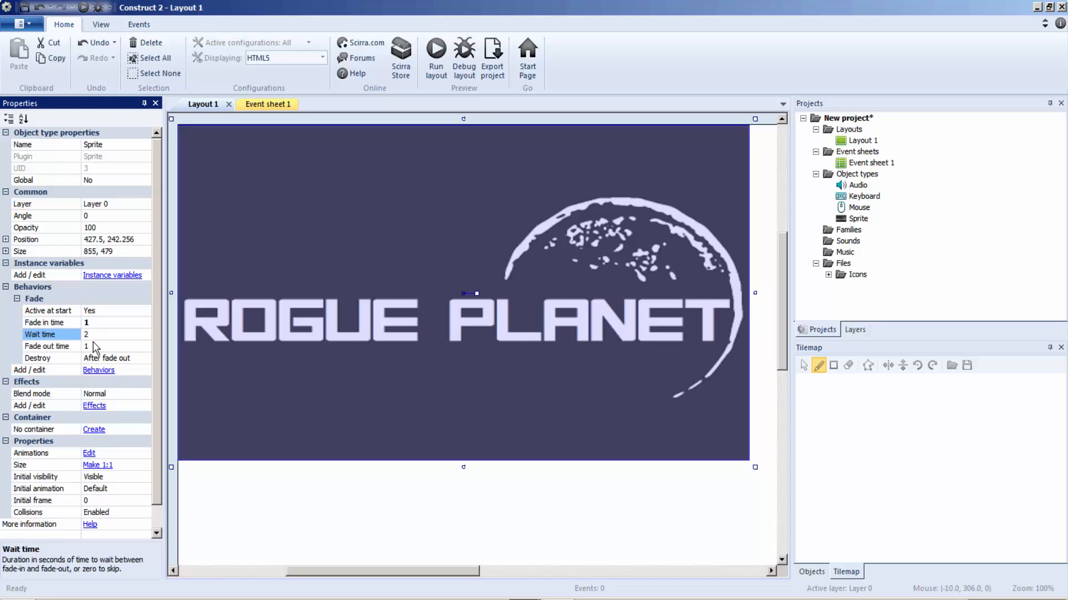
left_click(92, 345)
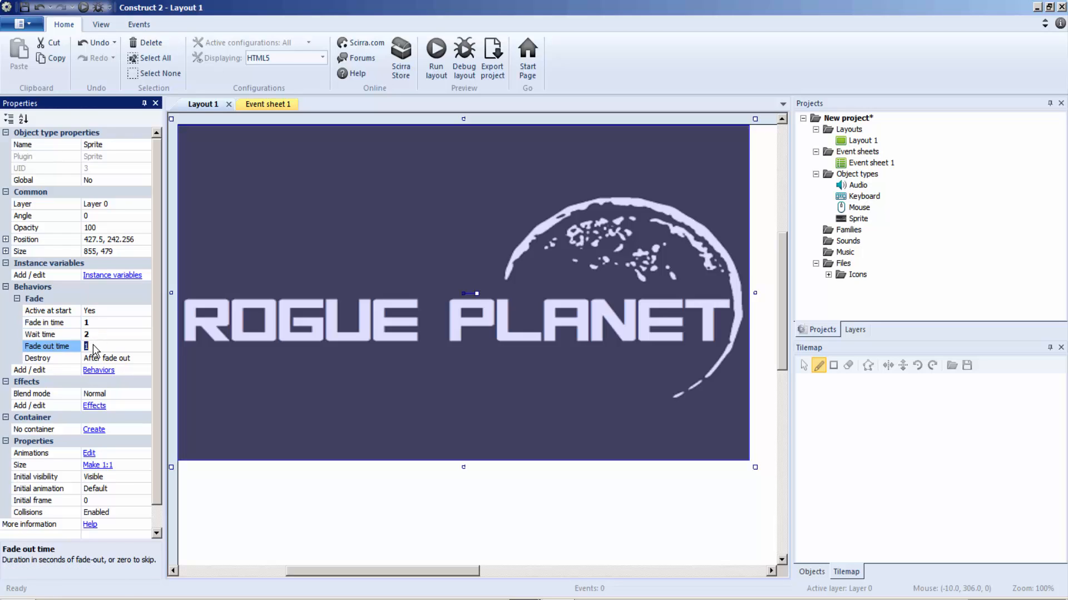
left_click(127, 363)
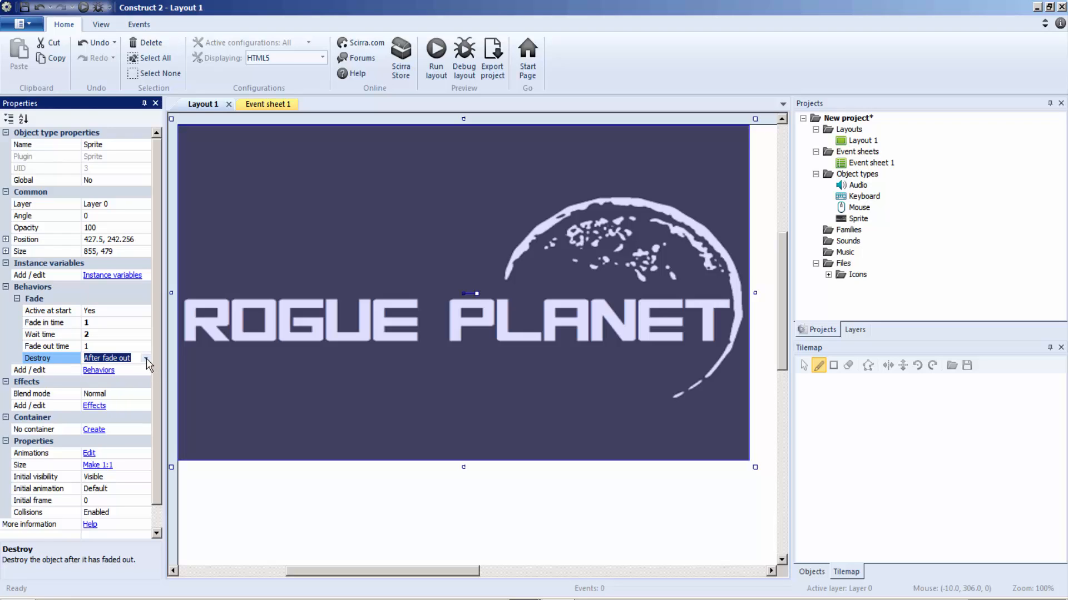
left_click(145, 358)
left_click(124, 378)
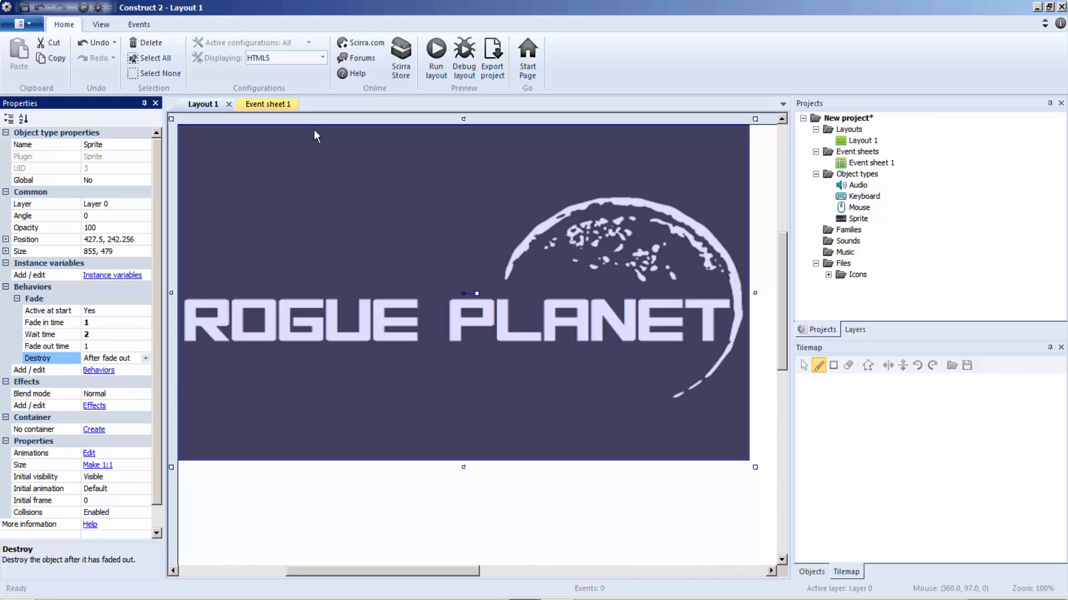
In Event sheet 1, create an On start of layout event with a System Wait action of 4 seconds.
left_click(259, 106)
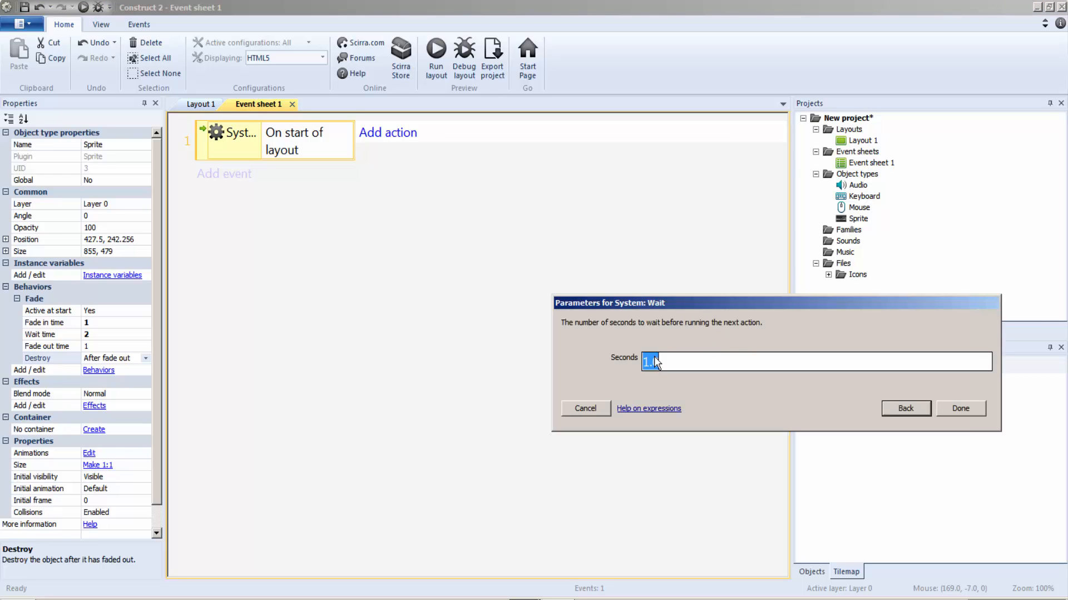
type("4")
left_click(967, 412)
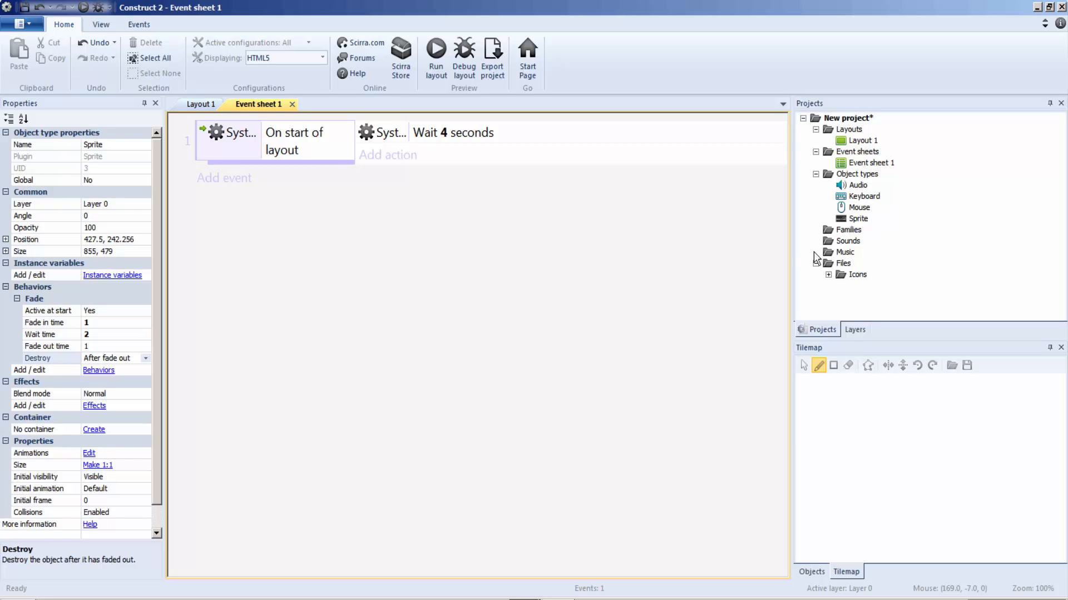
Rename Layout 1 to 1_studio id in the project tree.
left_click(861, 140)
right_click(862, 146)
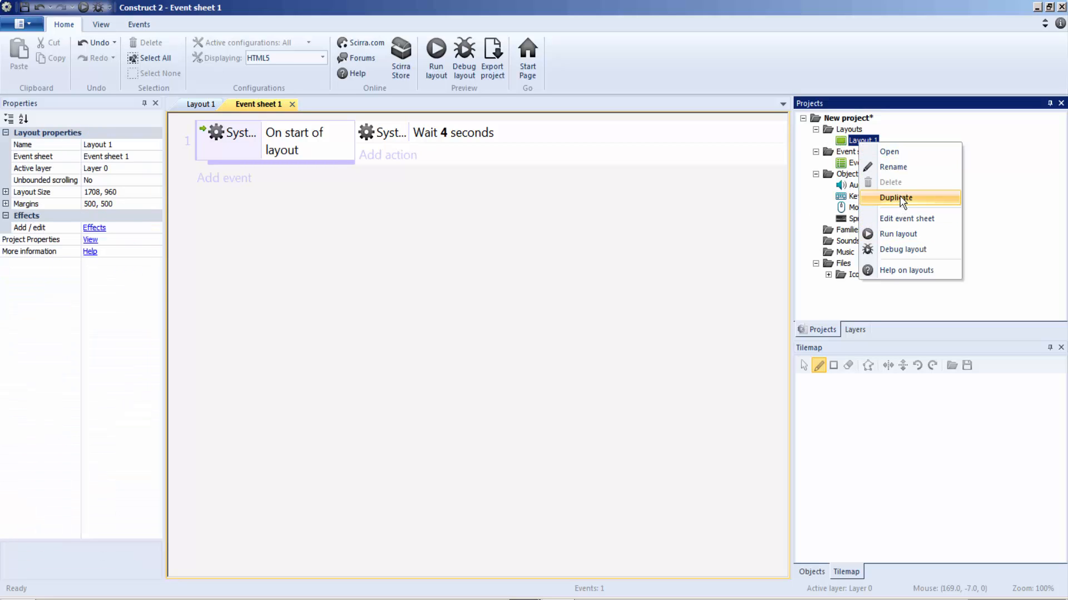
left_click(907, 172)
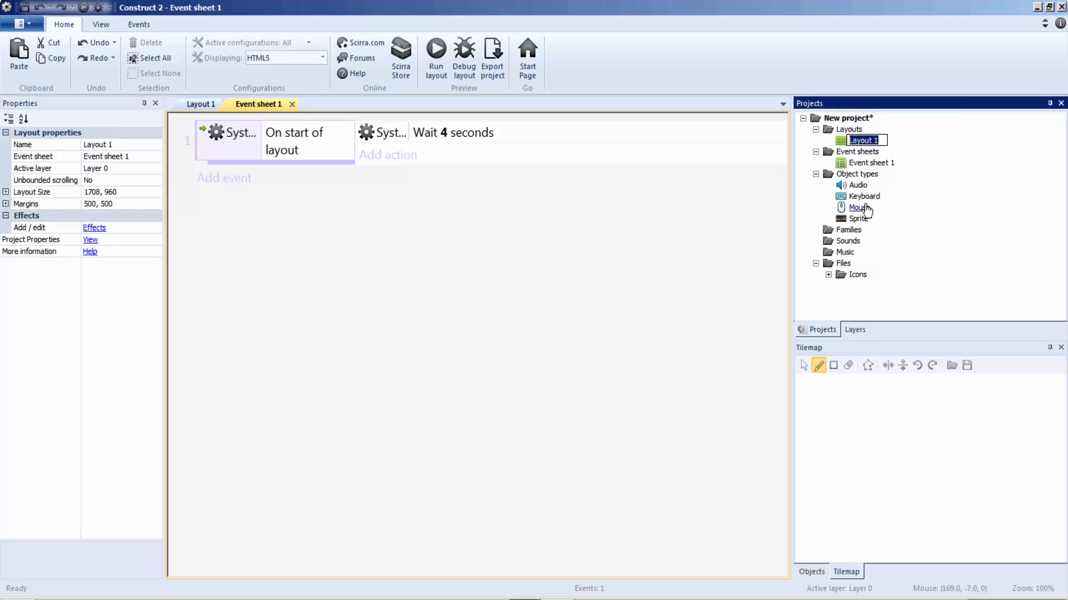
type("1_studio id")
left_click(668, 358)
Add a second layout to the project together with its own event sheet.
right_click(856, 129)
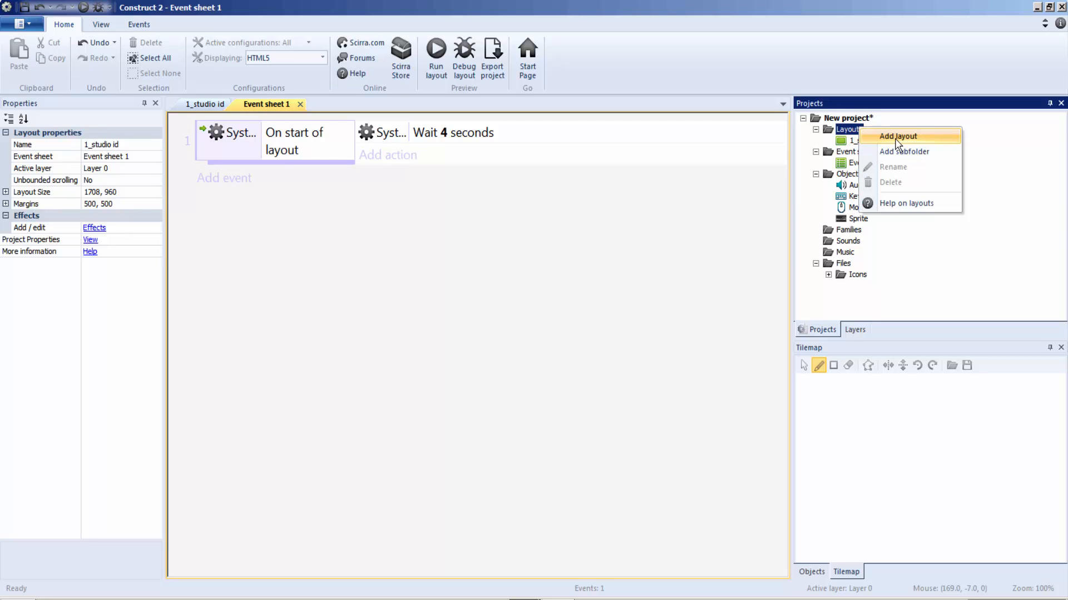
left_click(896, 141)
left_click(542, 283)
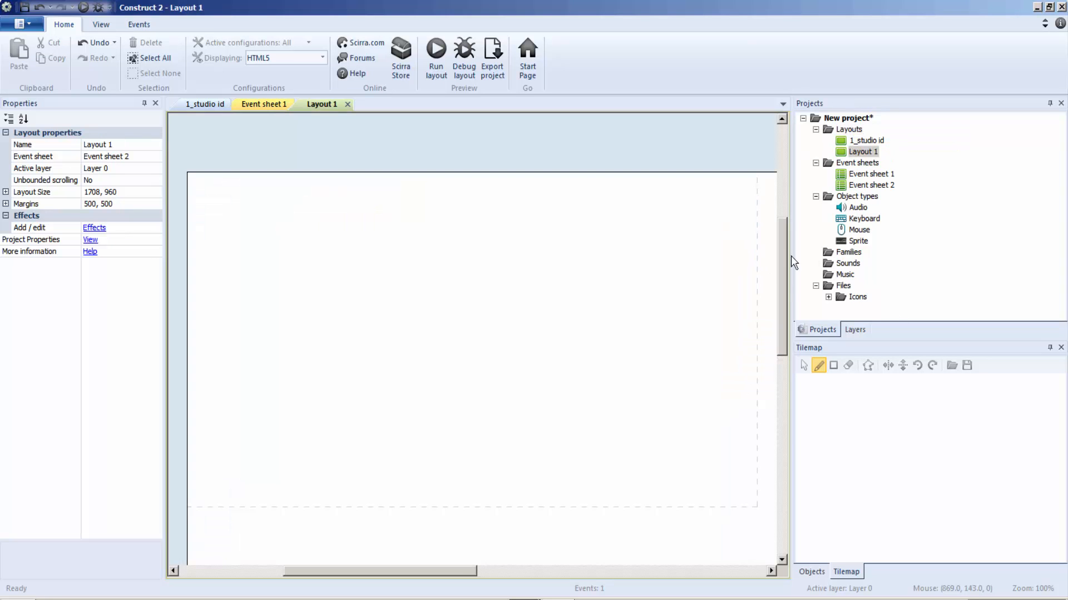
Rename the newly added layout to 2_engine id.
right_click(863, 151)
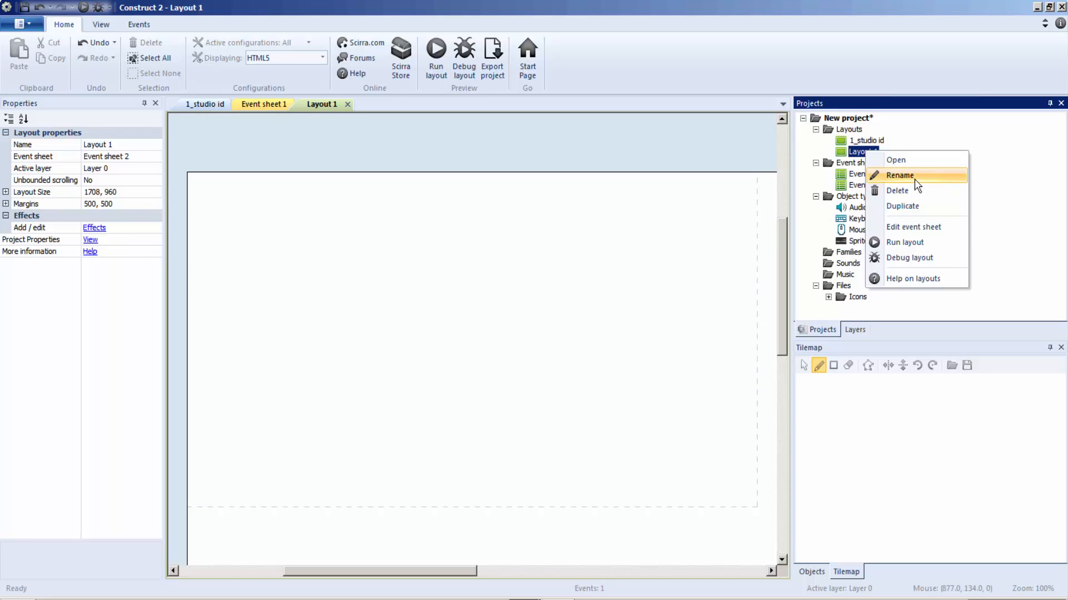
left_click(915, 177)
type("2")
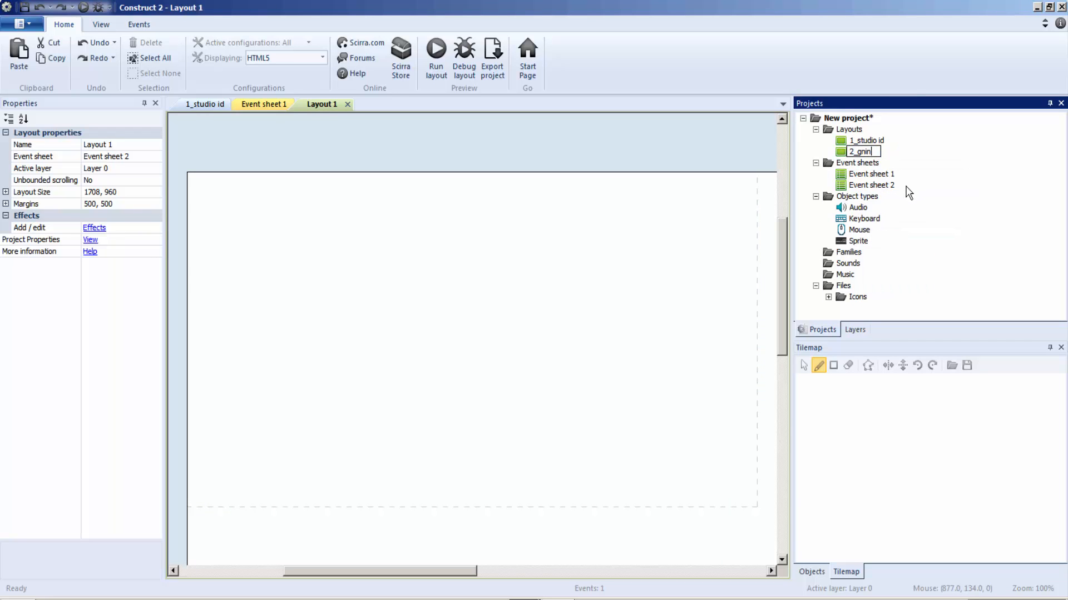
type("_eng")
left_click(533, 329)
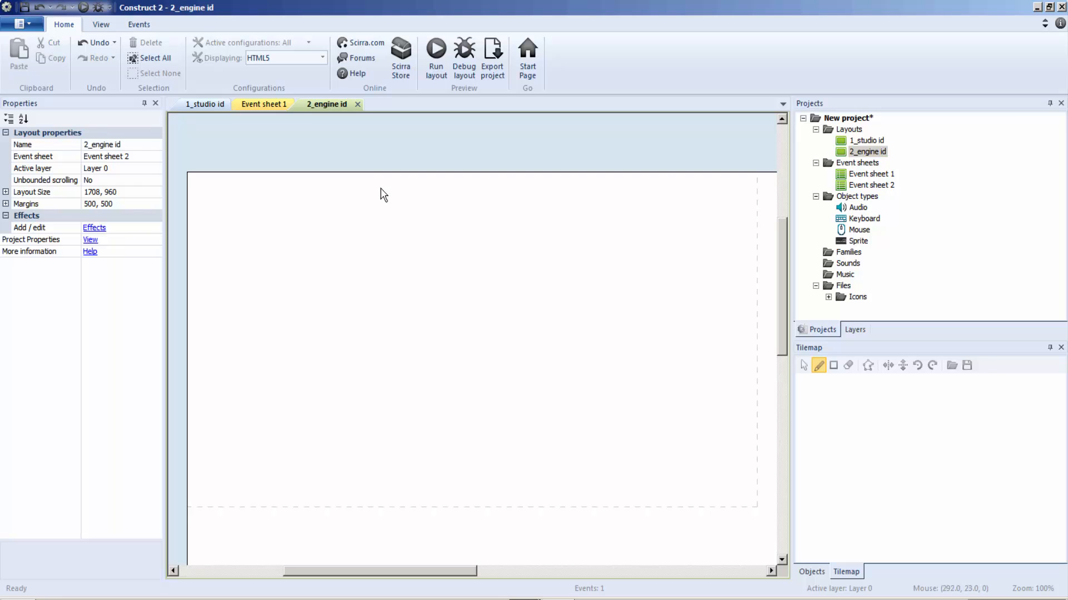
Insert a Tiled Background object in the 2_engine id layout and load background_1.png as its image.
right_click(330, 212)
left_click(369, 213)
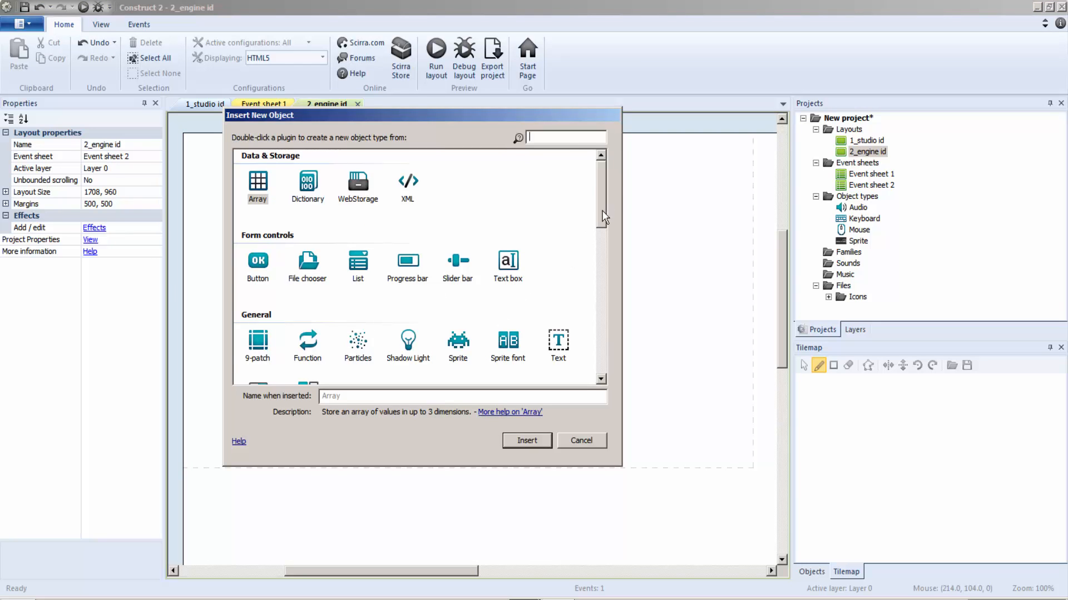
scroll(605, 216, "down", 5)
double_click(266, 285)
left_click(421, 238)
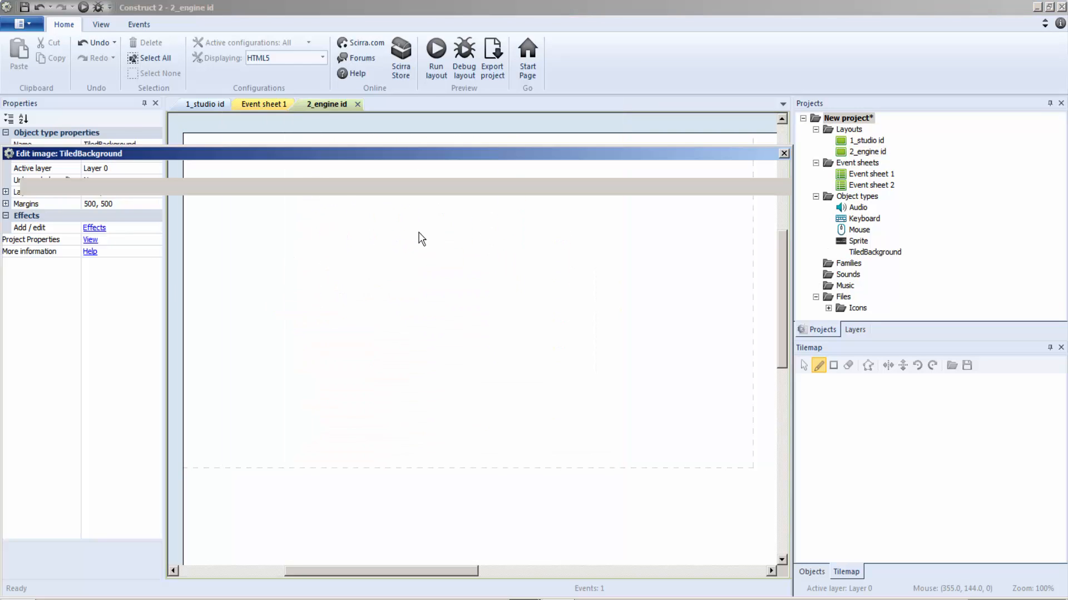
left_click(28, 169)
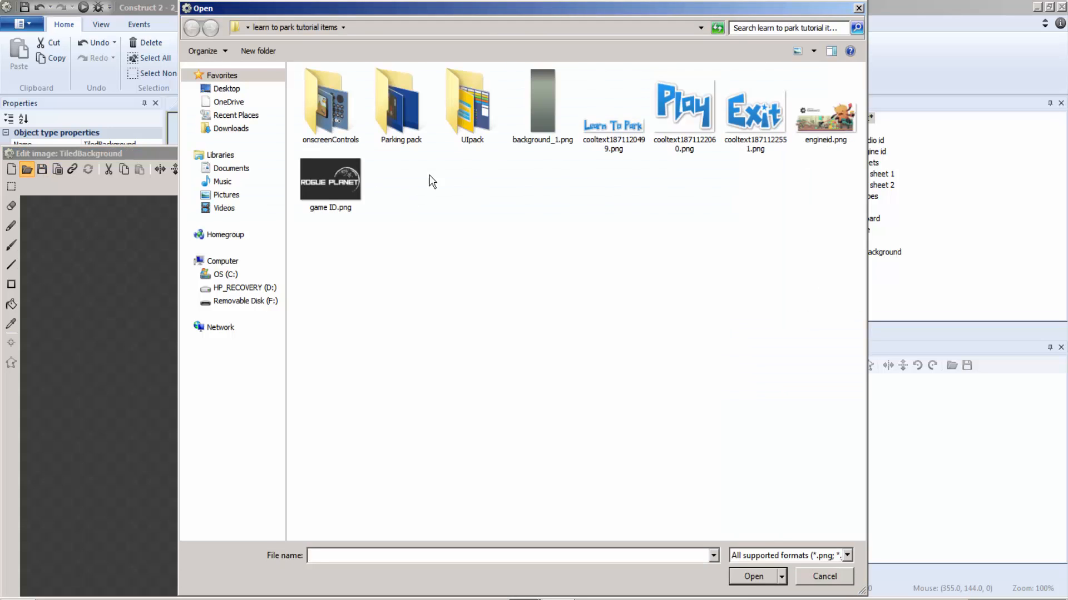
double_click(536, 103)
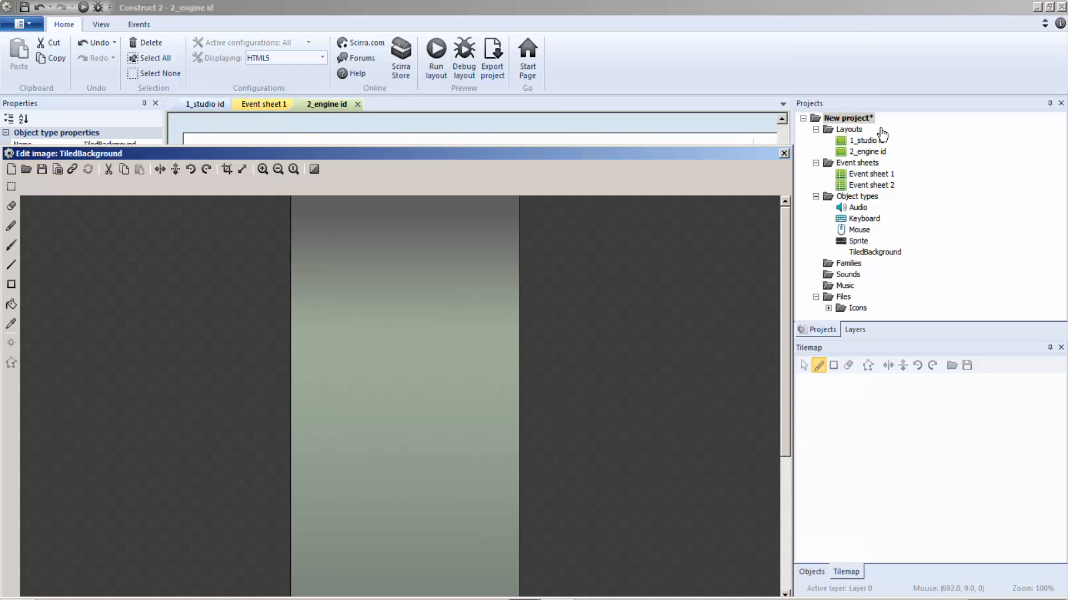
Position the tiled background at -7, 0 and stretch it to 875 × 512 so it covers the layout's dashed window area.
left_click(783, 153)
left_click_drag(551, 374, 309, 273)
left_click_drag(526, 311, 770, 351)
left_click(773, 361)
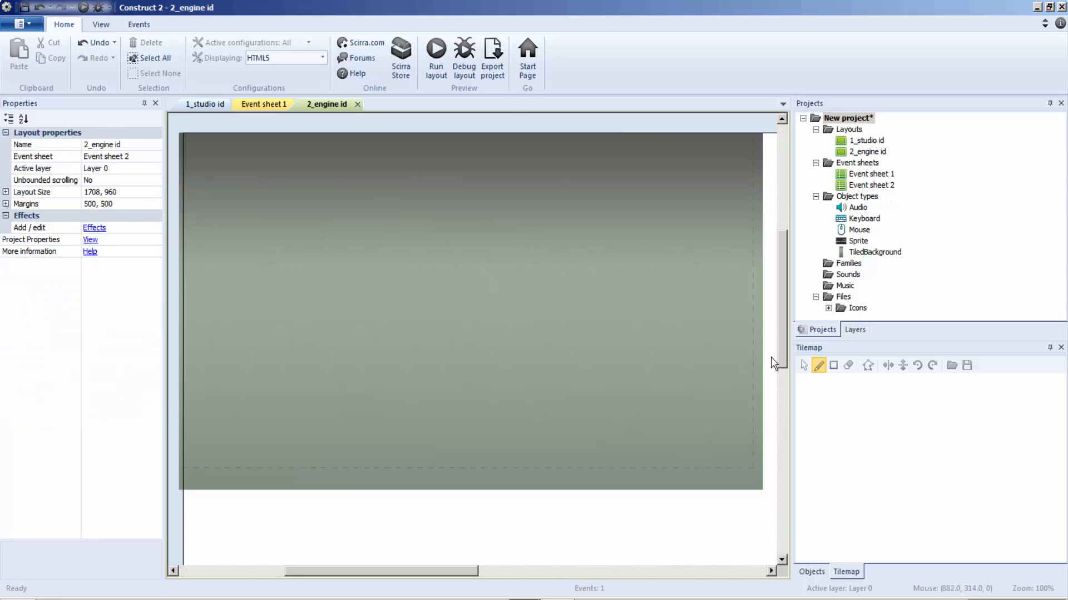
Insert a Sprite object in the 2_engine id layout and load engineid.png as its image.
right_click(364, 267)
left_click(399, 278)
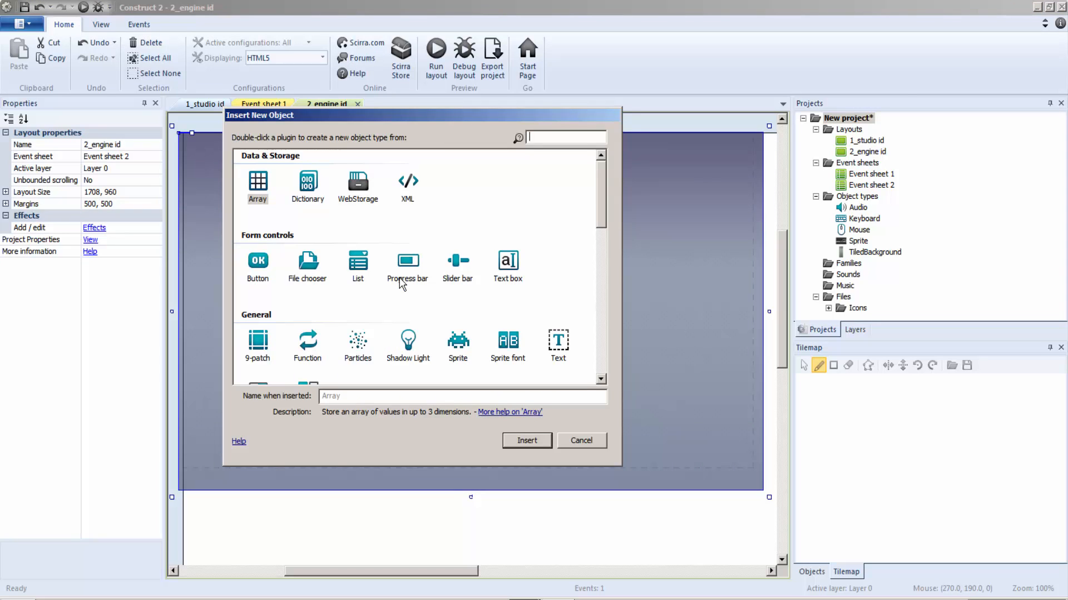
double_click(462, 350)
left_click(460, 345)
left_click(28, 170)
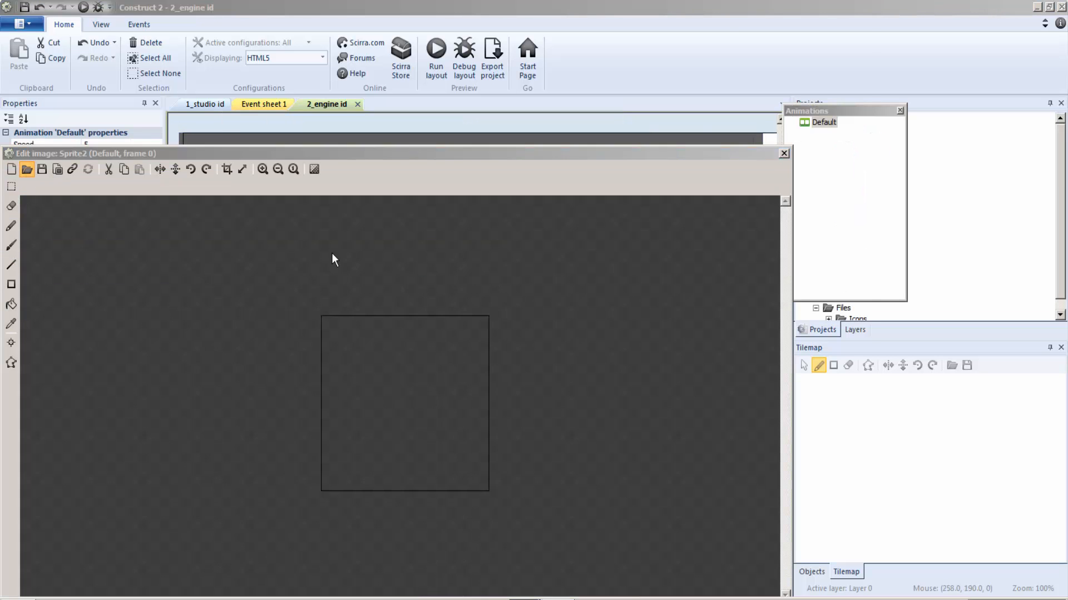
double_click(825, 118)
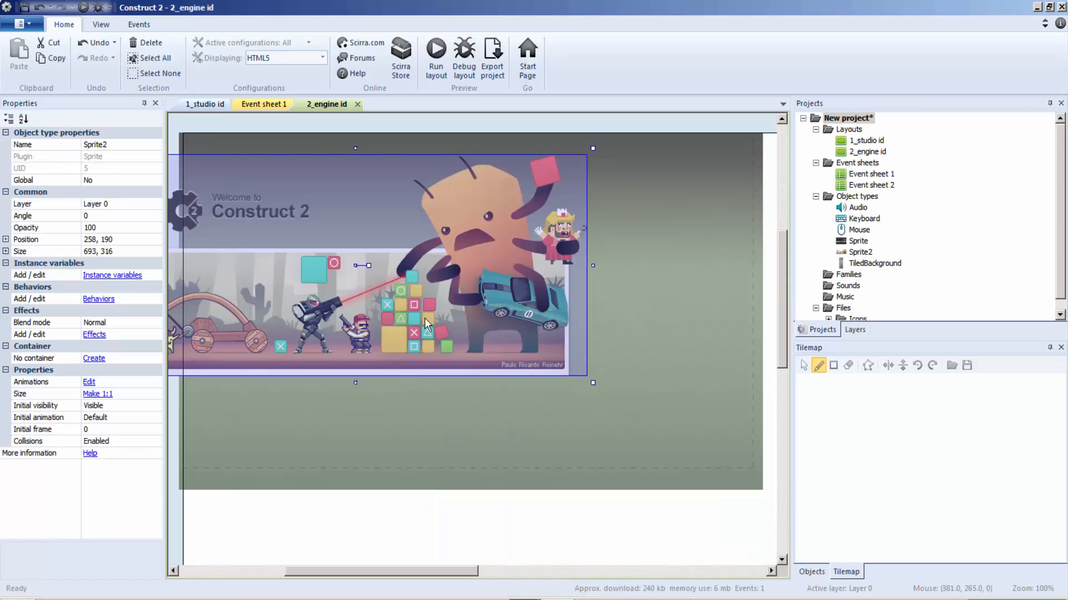
Close the image editor and place the engine logo sprite centrally over the tiled background, at about 433, 268.
left_click_drag(425, 318, 492, 410)
left_click_drag(661, 238, 754, 161)
left_click(746, 156)
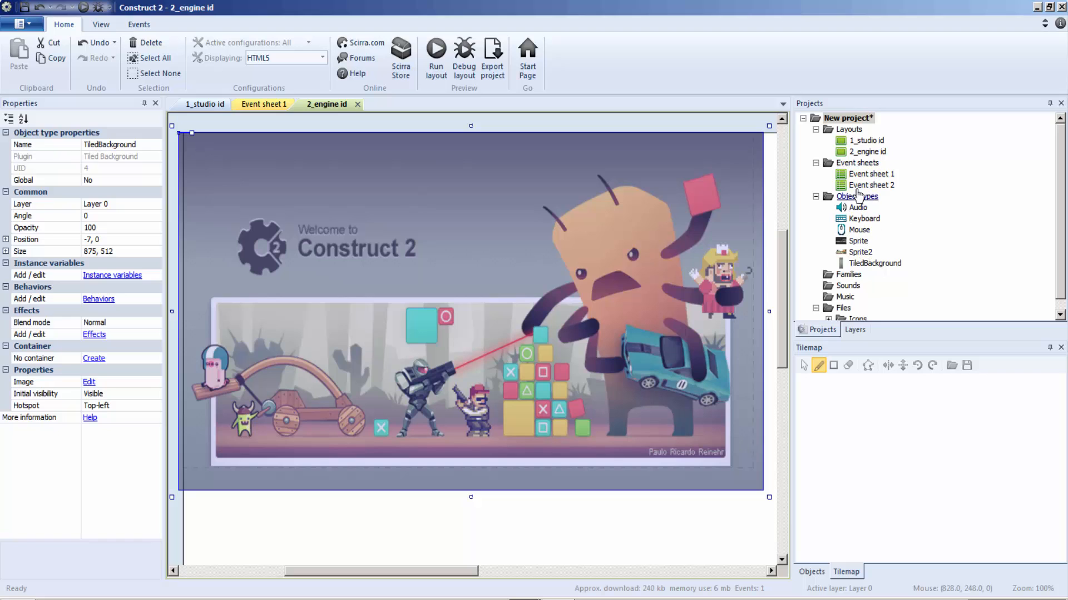
Add the Fade behavior to the TiledBackground object.
left_click(94, 299)
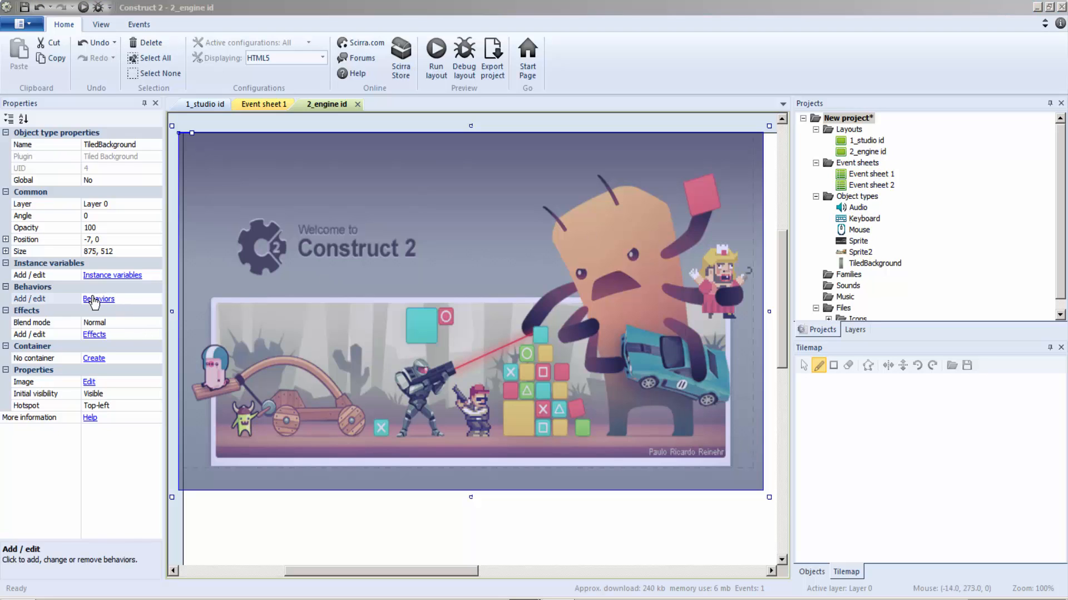
left_click(442, 229)
double_click(616, 317)
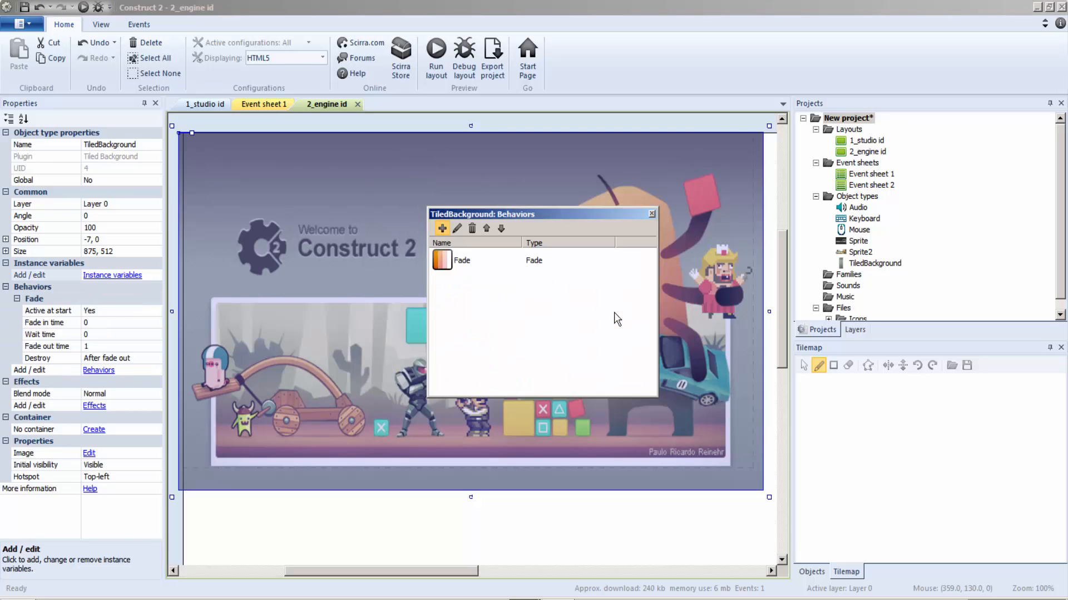
left_click(652, 214)
Set the tiled background's Fade behavior to a fade in time of 1 and a wait time of 2.
left_click(111, 324)
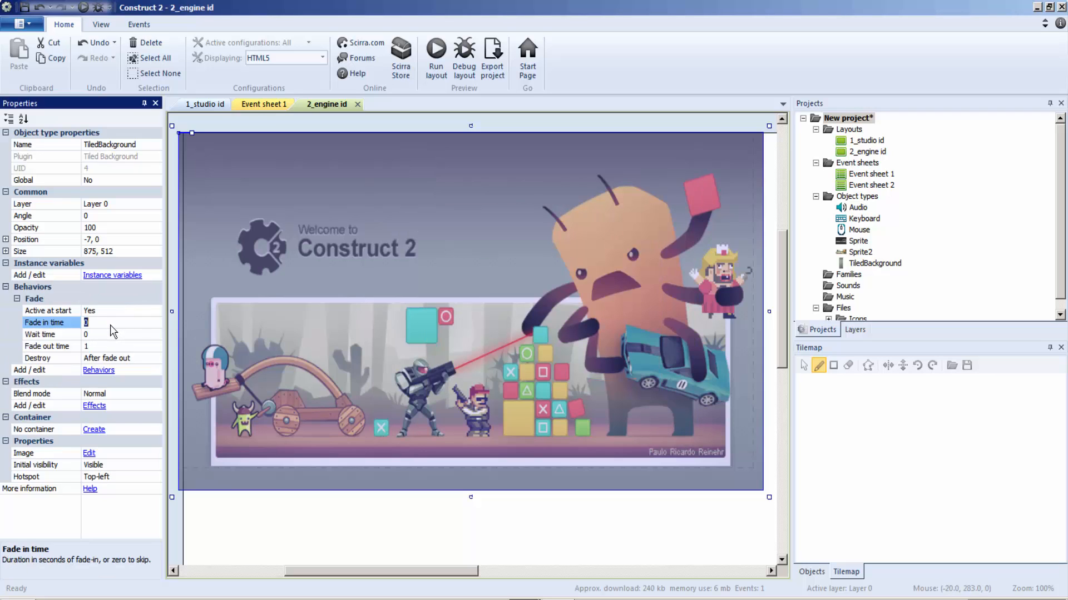
type("1")
left_click(102, 335)
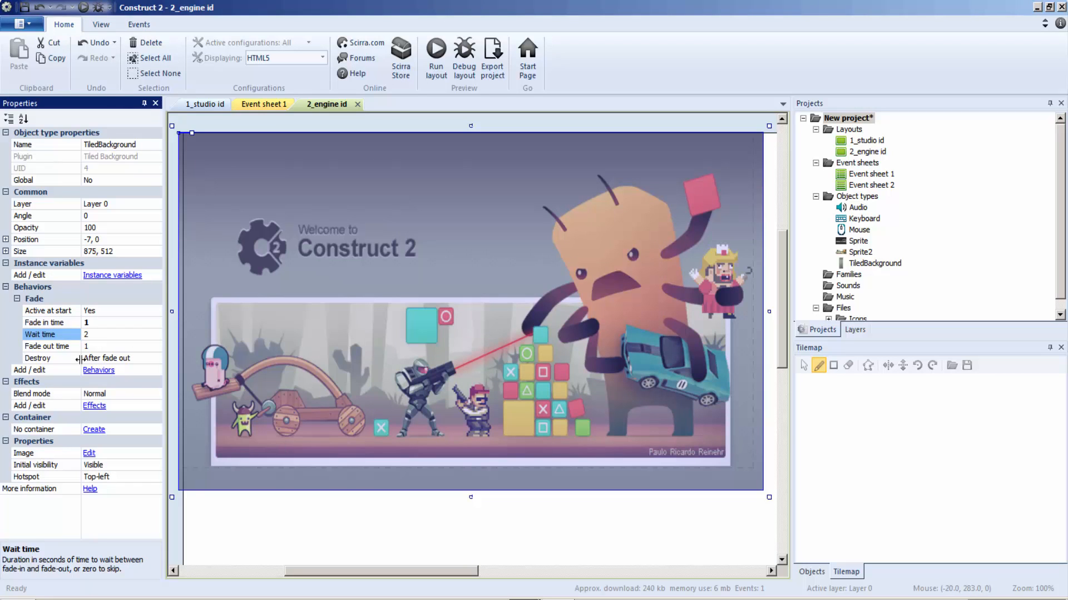
Add the Fade behavior to the engine logo sprite.
left_click(278, 386)
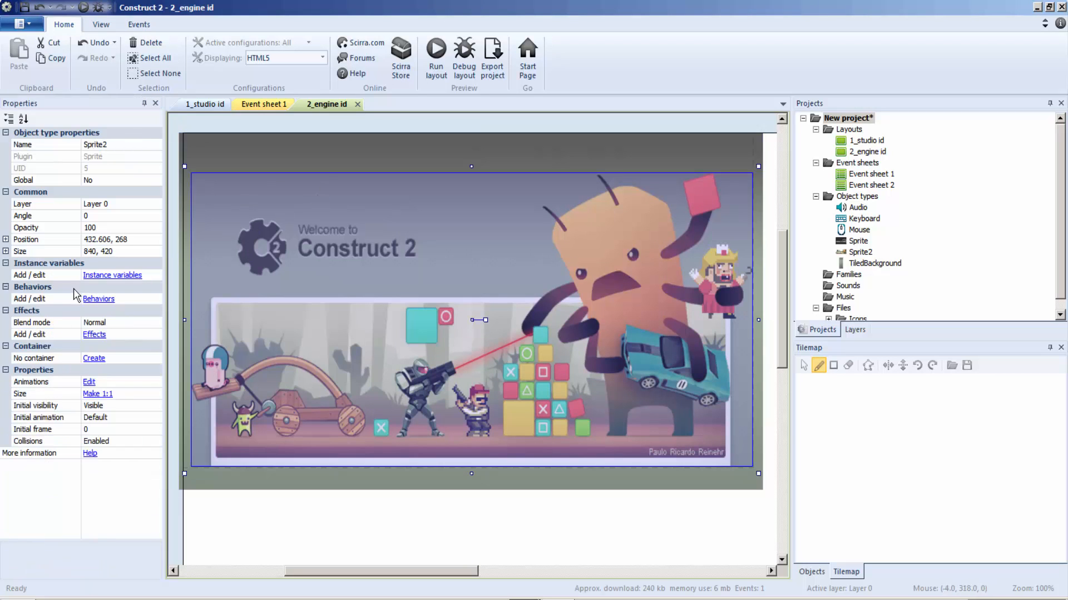
left_click(103, 299)
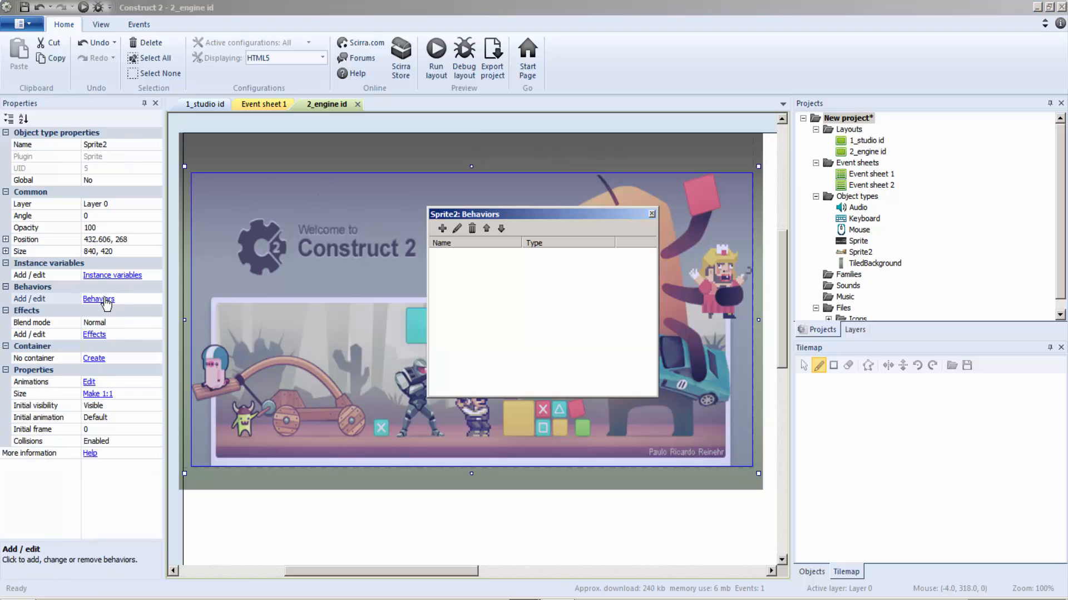
left_click(442, 229)
double_click(615, 308)
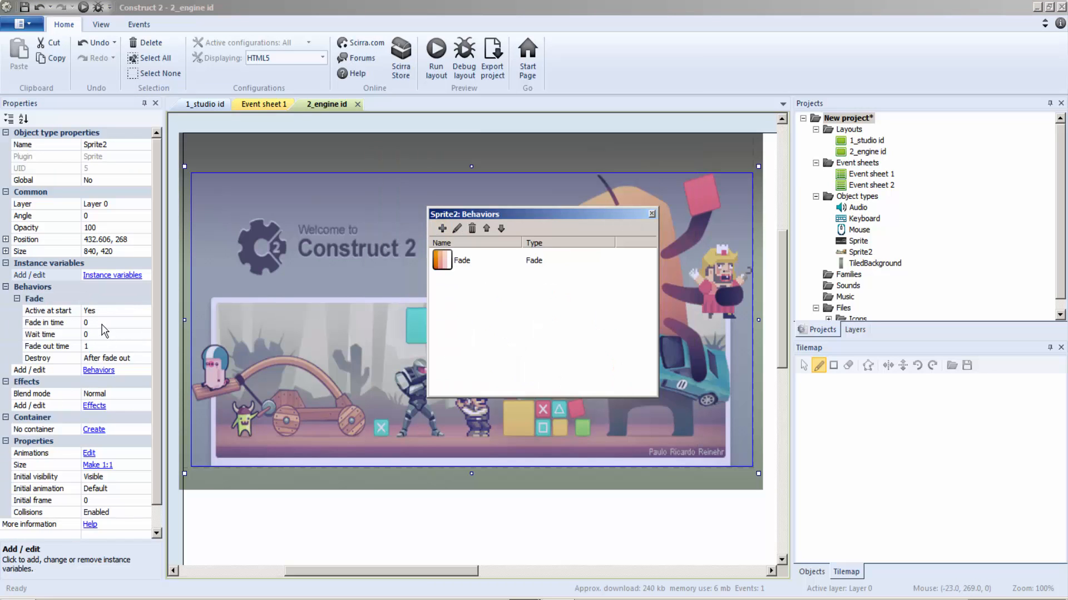
Set the engine logo sprite's fade in time to 1 and wait time to 2, and close its behaviors list.
left_click(102, 323)
type("1")
left_click(102, 334)
type("2")
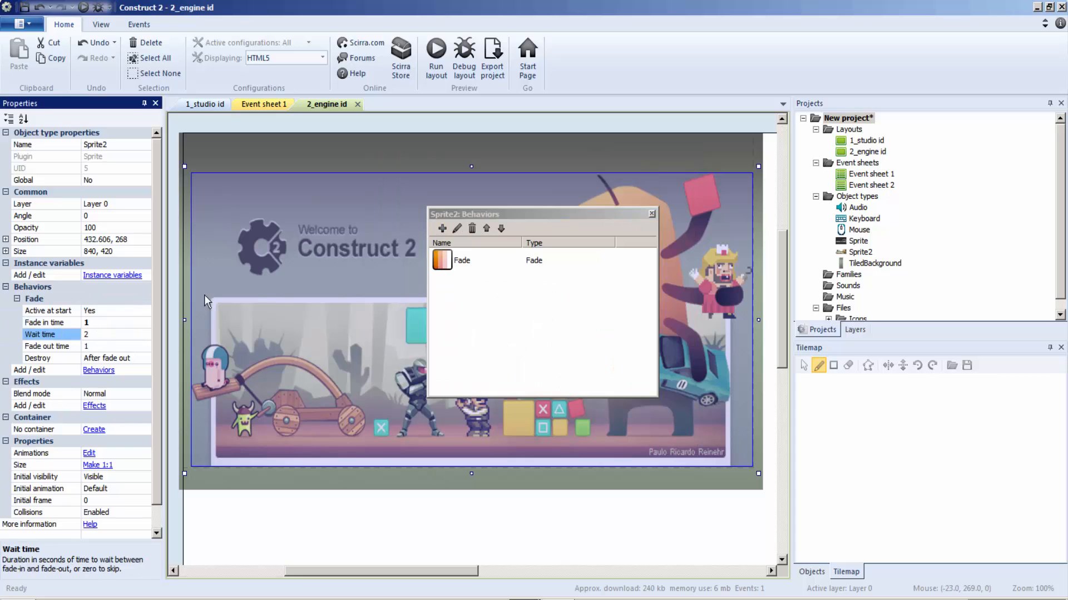
left_click(275, 129)
left_click(205, 104)
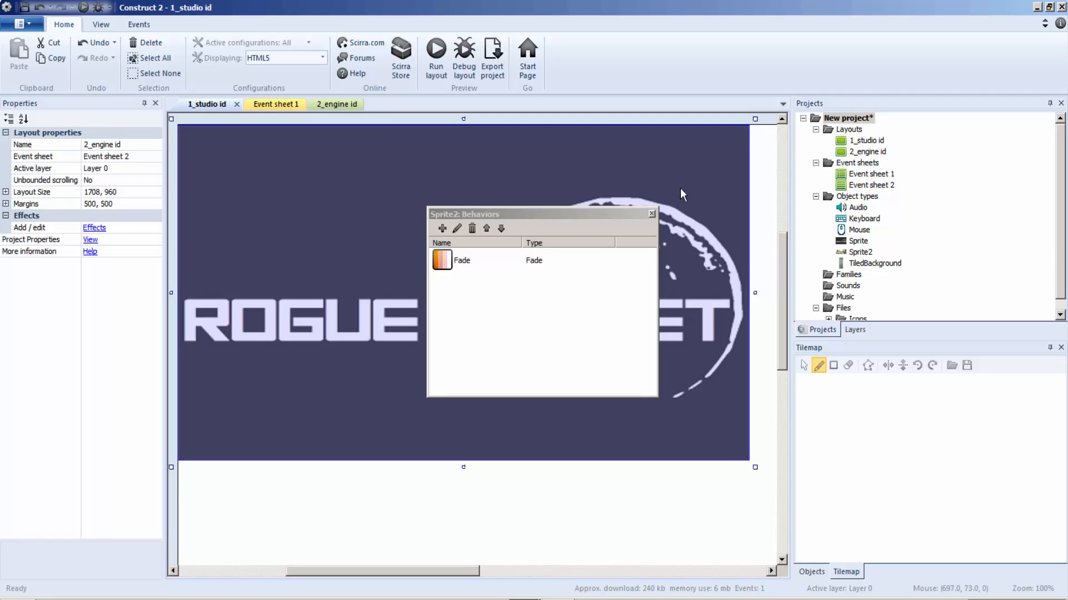
left_click(653, 214)
Close the 2_engine id layout view and return to Event sheet 1.
left_click(266, 104)
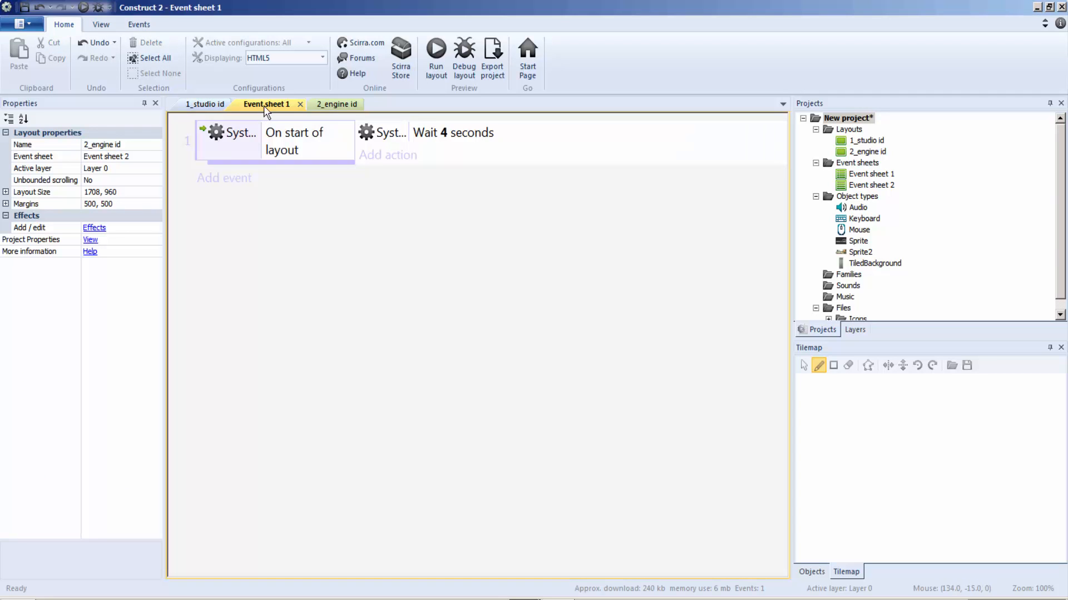
left_click(344, 105)
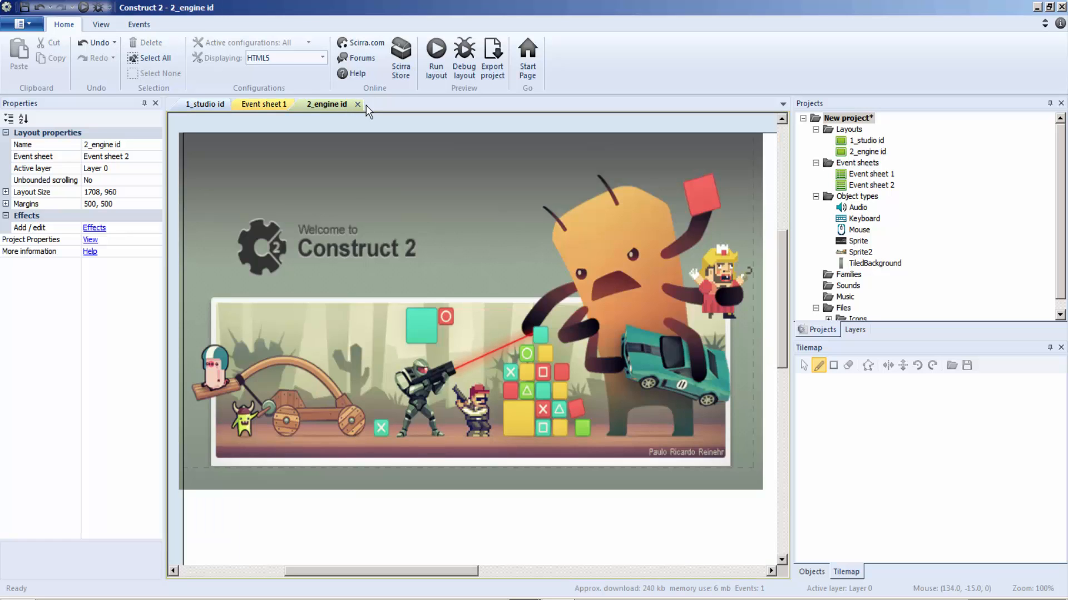
left_click(366, 105)
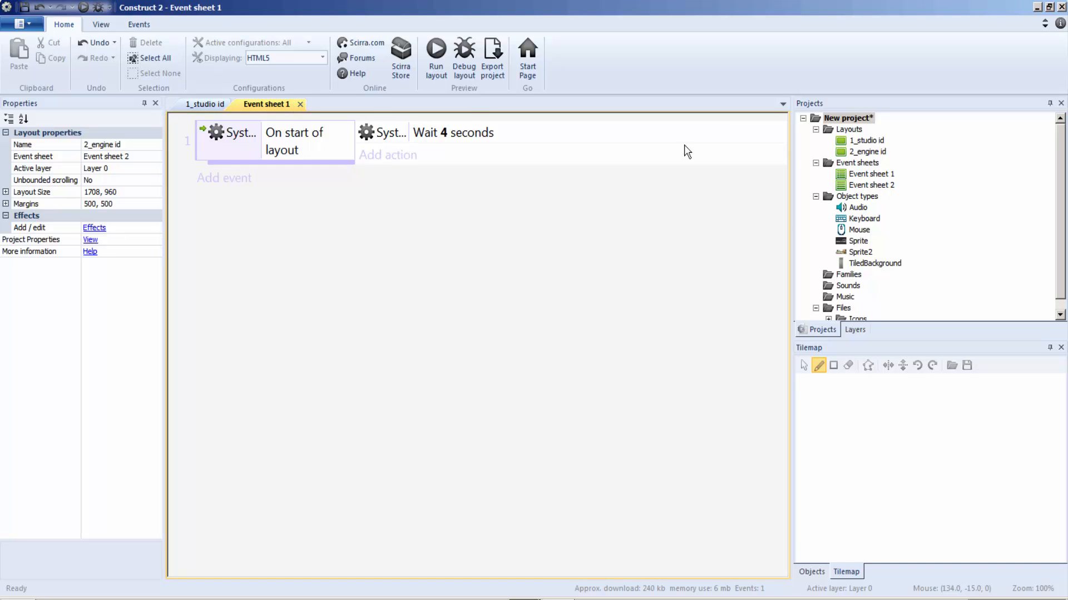
Add a System Go to layout action targeting 2_engine id after the 4-second wait in Event sheet 1.
left_click(867, 151)
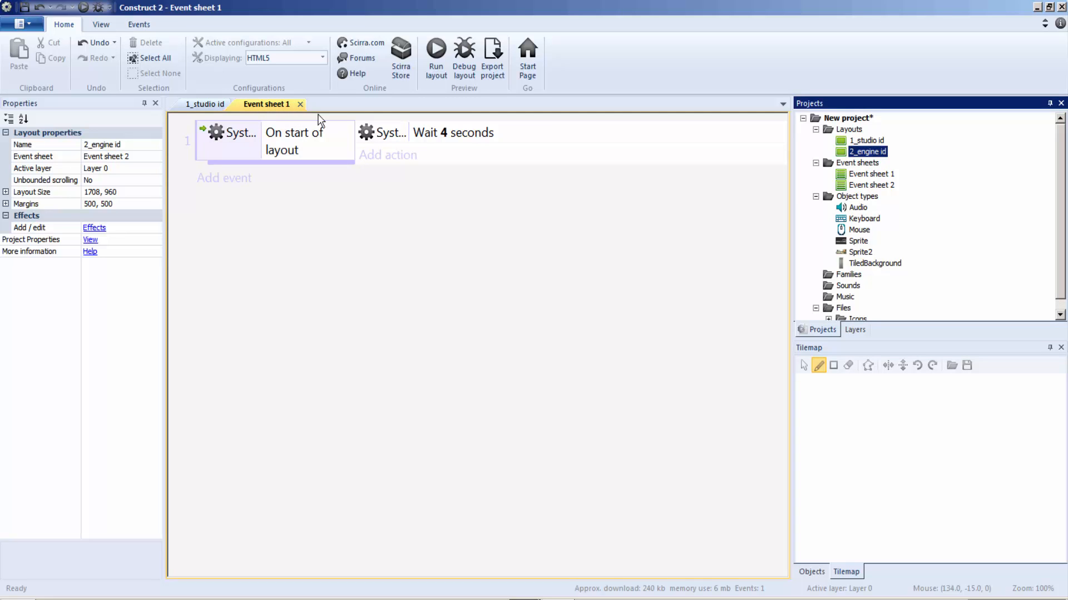
left_click(398, 166)
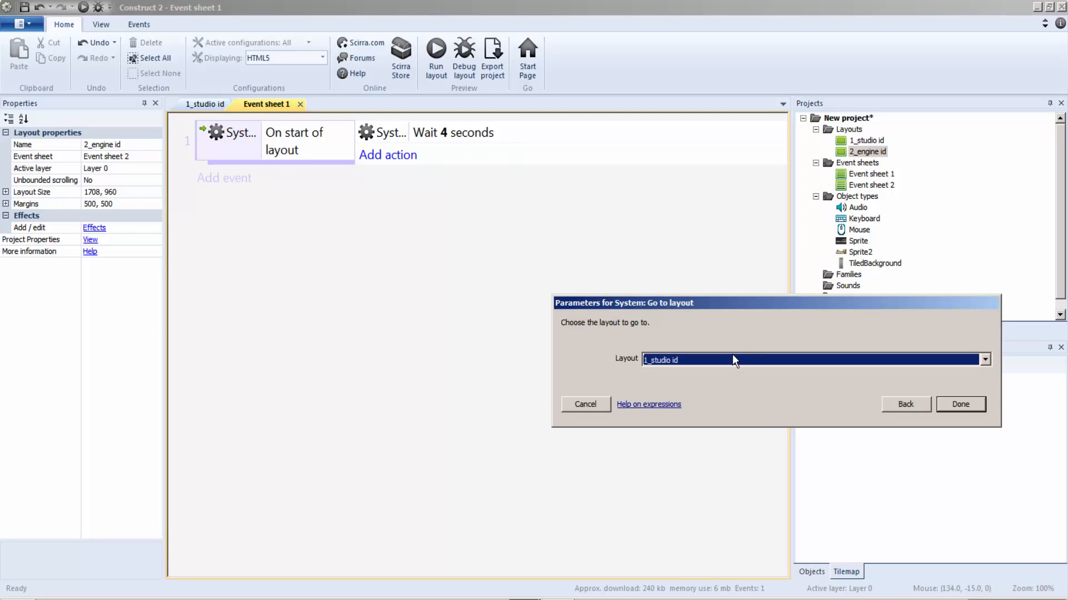
left_click(732, 360)
left_click(694, 386)
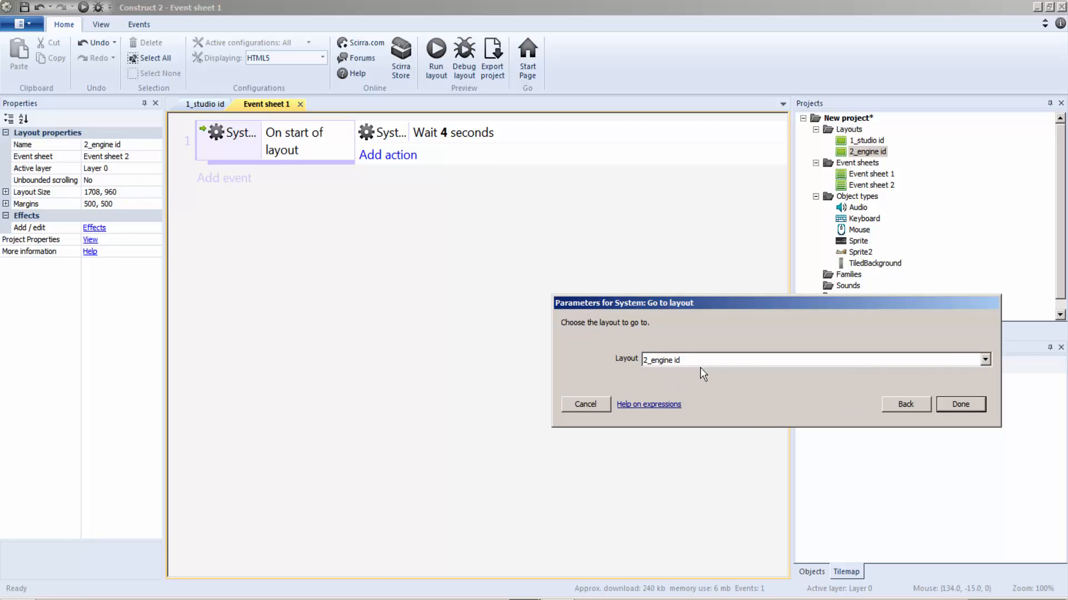
left_click(961, 403)
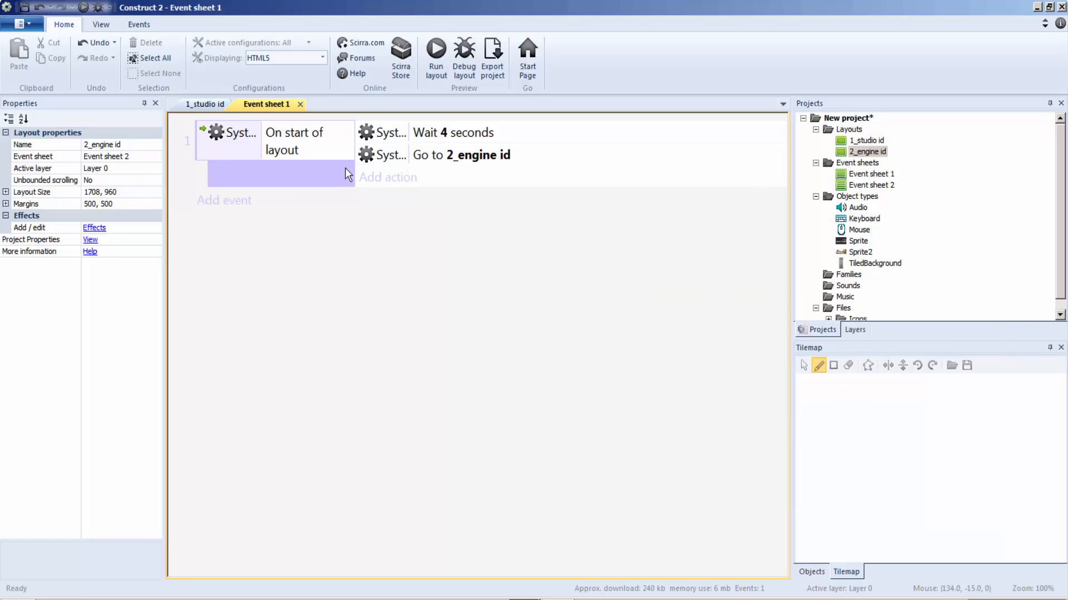
Preview the game from the 1_studio id layout to check the transition to the engine logo, and close the preview.
left_click(213, 106)
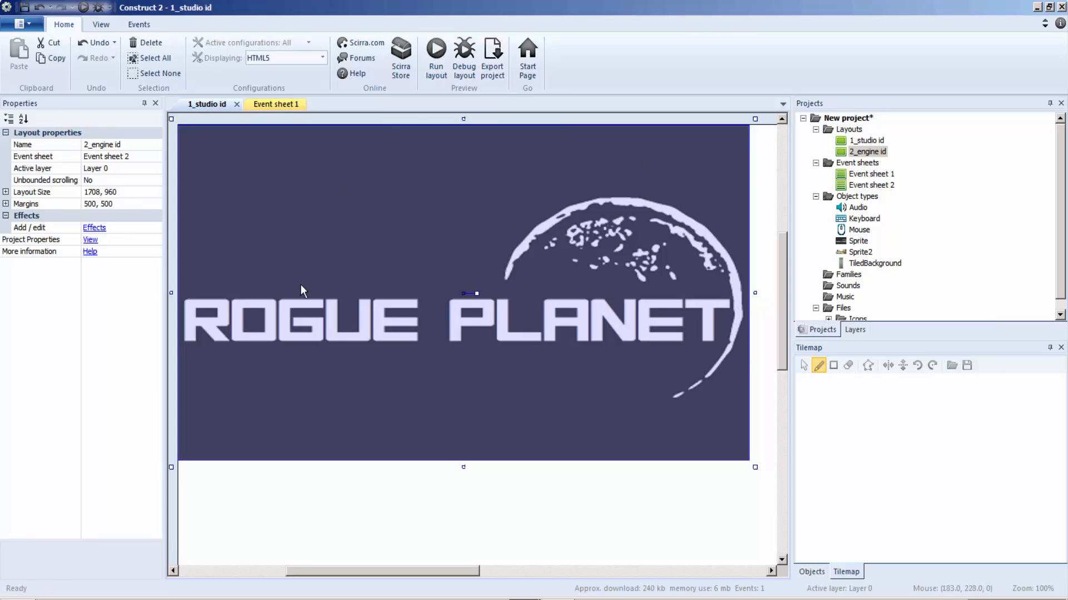
key("F5")
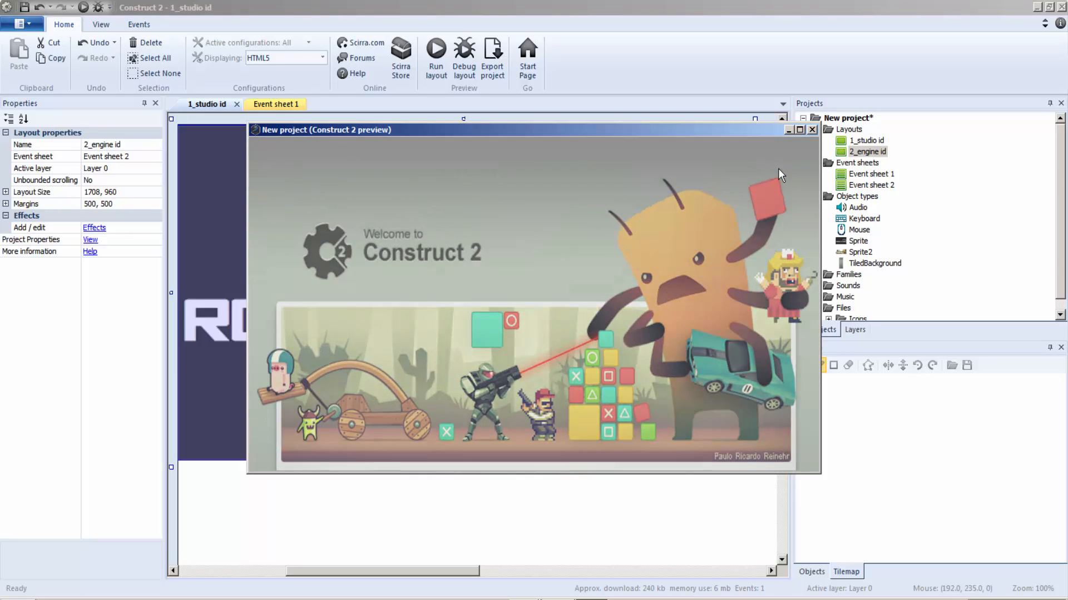
left_click(812, 130)
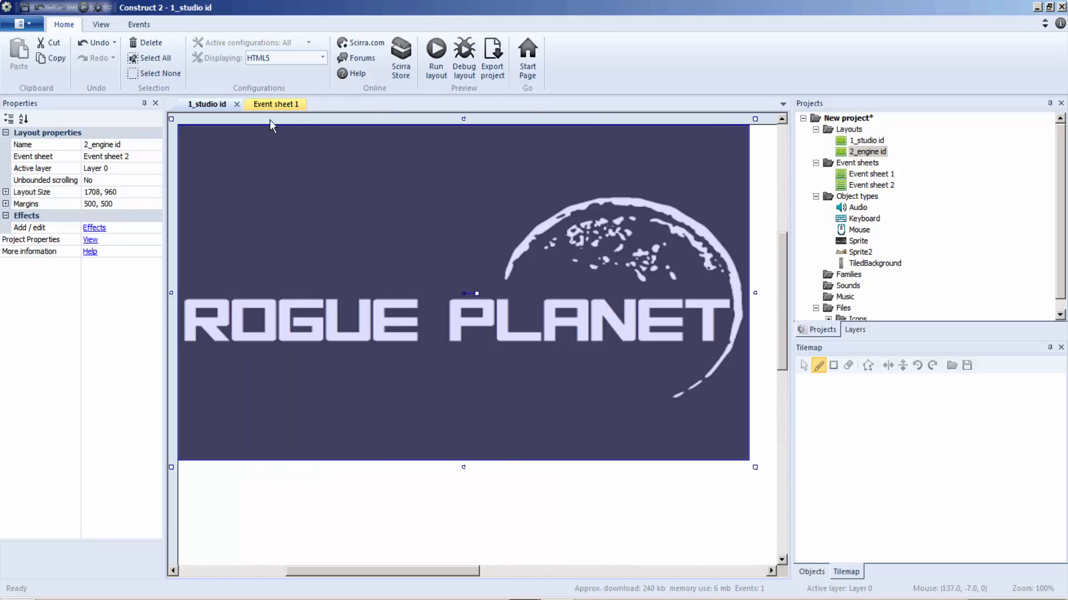
Close Event sheet 1 and add a third layout to the project together with its own event sheet.
left_click(286, 105)
left_click(309, 104)
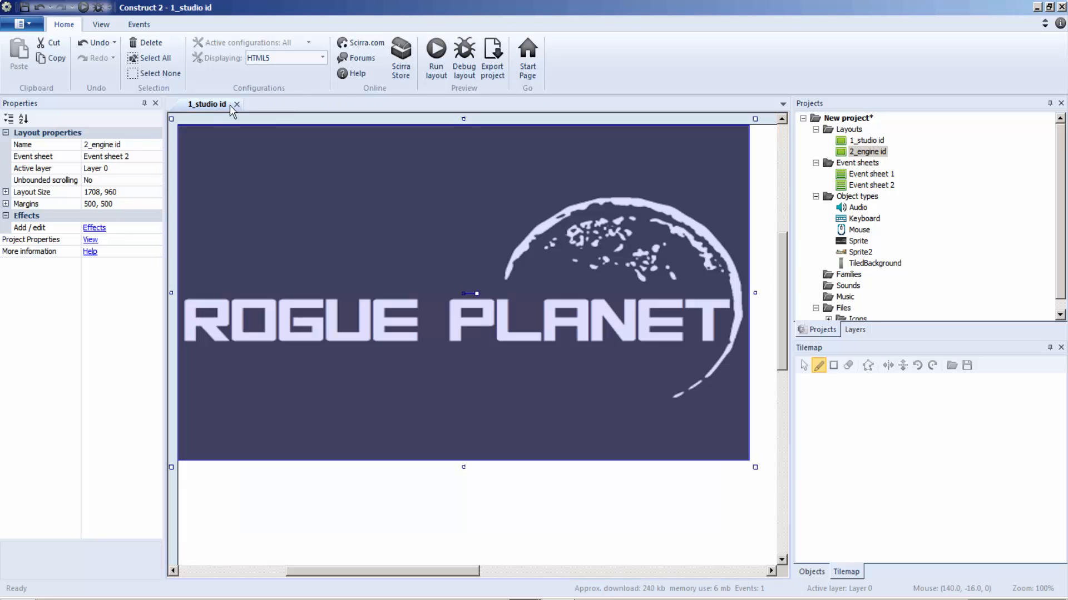
right_click(856, 129)
left_click(896, 136)
left_click(499, 286)
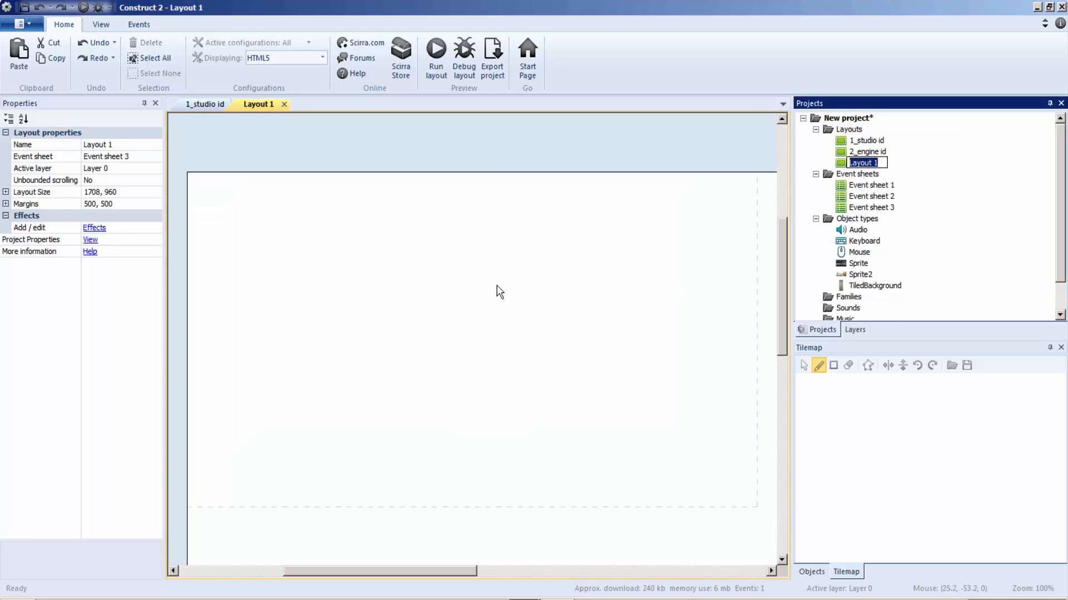
left_click(399, 289)
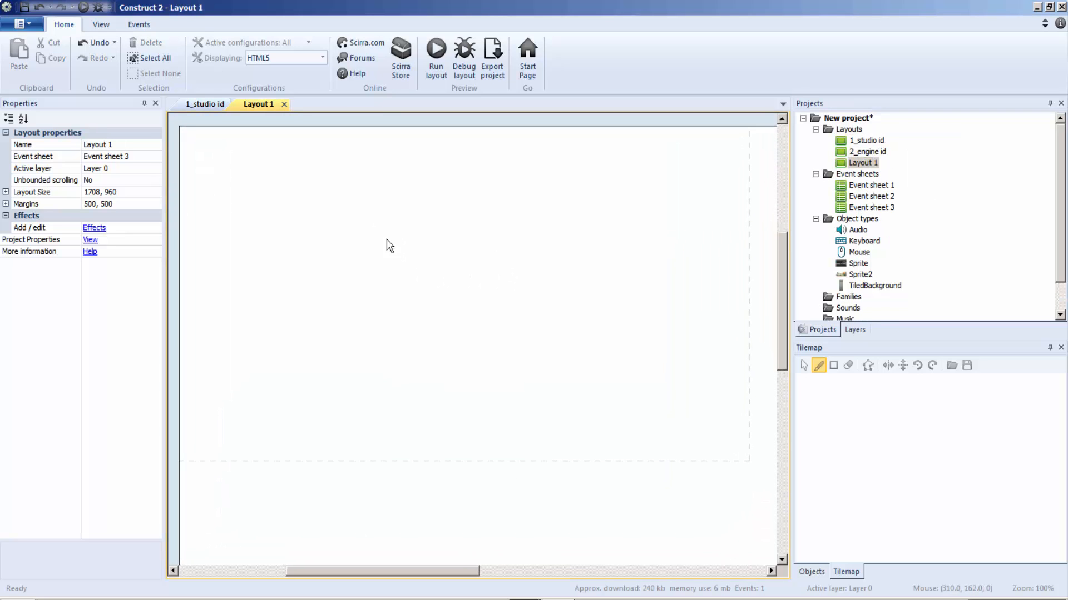
Insert a Sprite object in the new layout and load Sample_ParkingGamestart_1.png from the Parking pack folder.
right_click(399, 205)
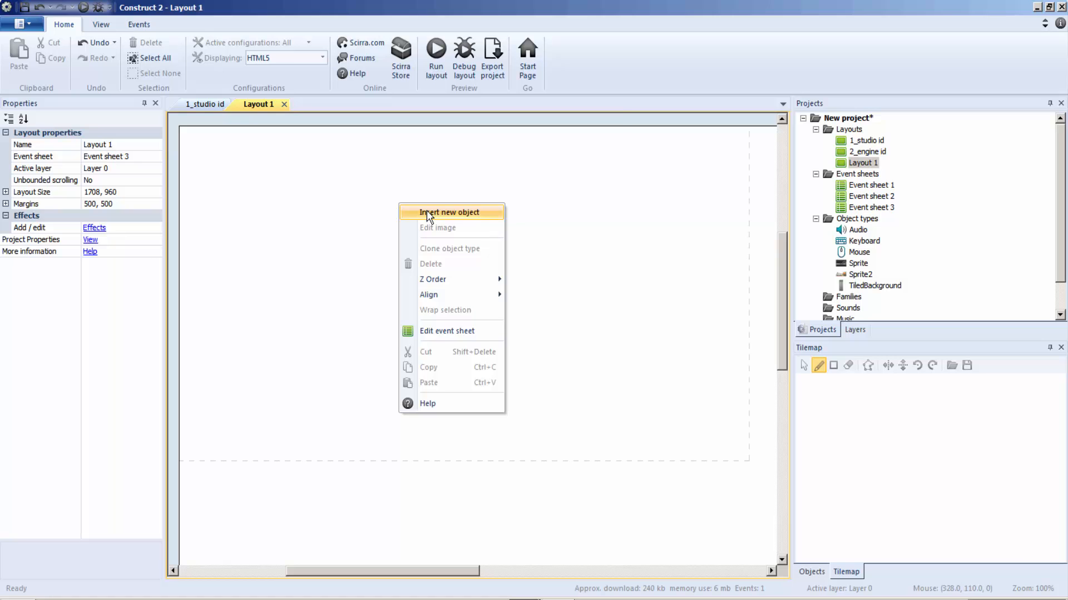
left_click(427, 211)
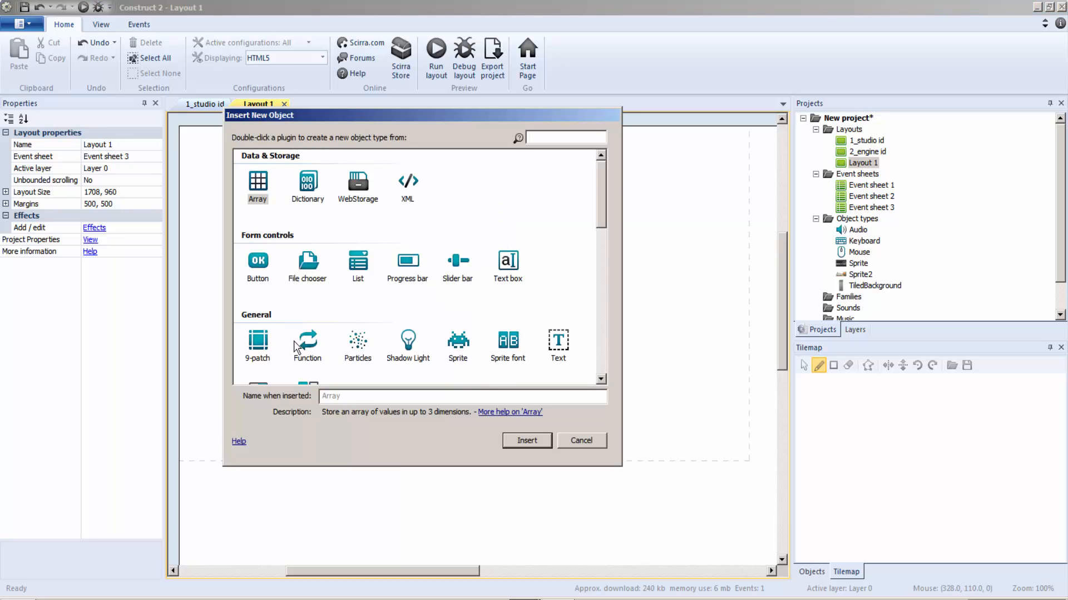
left_click_drag(600, 202, 619, 215)
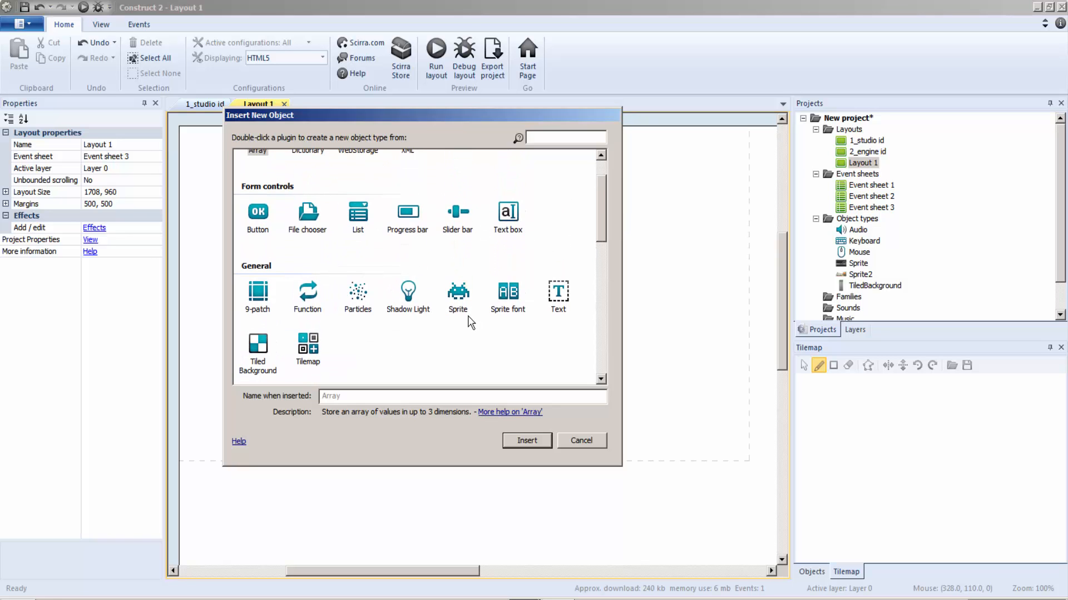
double_click(449, 303)
left_click(363, 234)
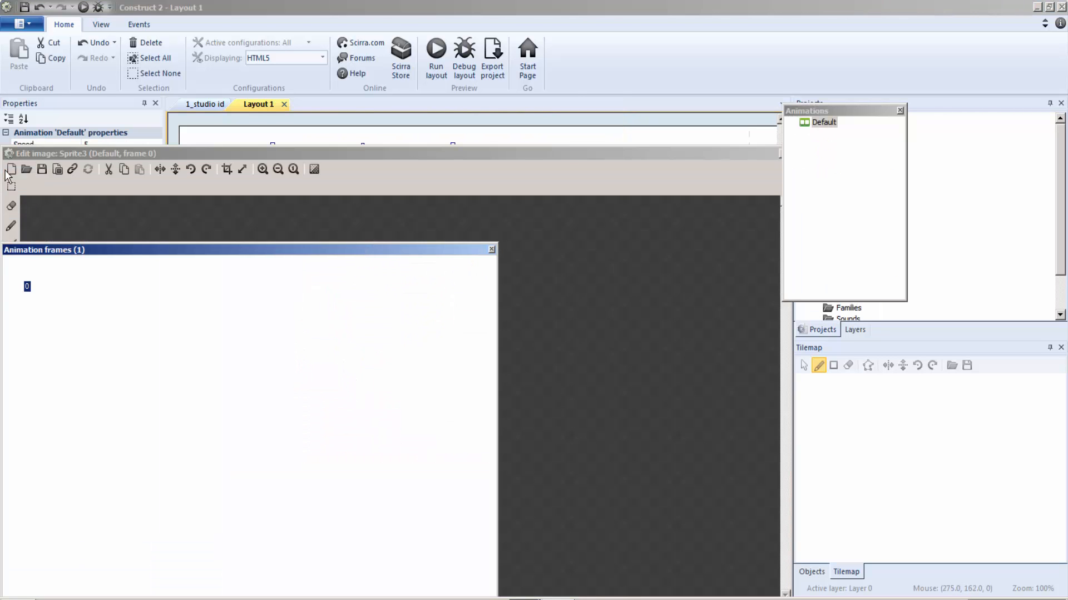
left_click(26, 170)
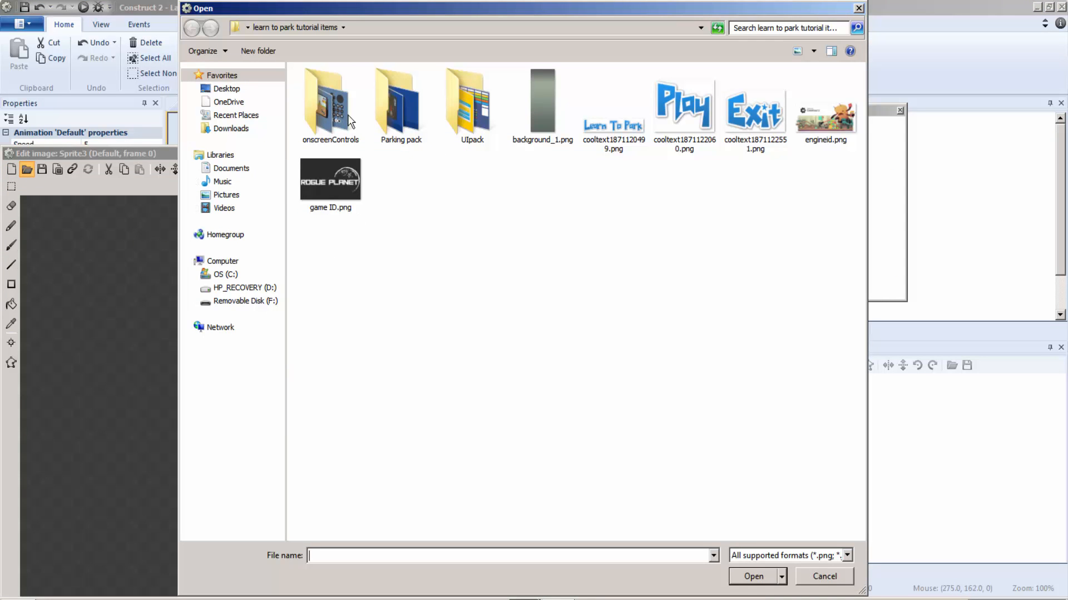
double_click(390, 100)
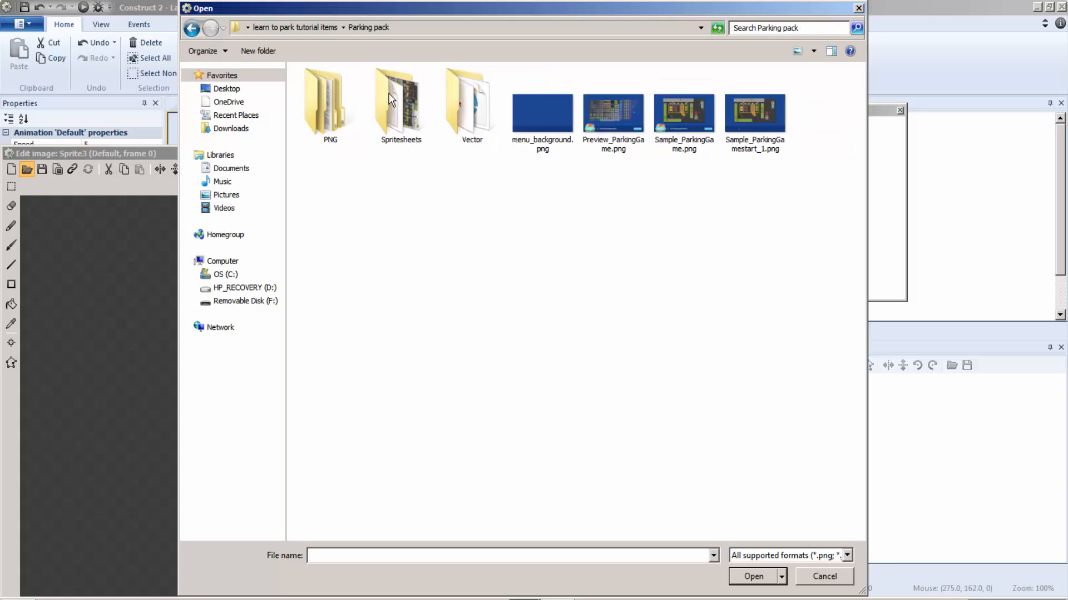
double_click(761, 119)
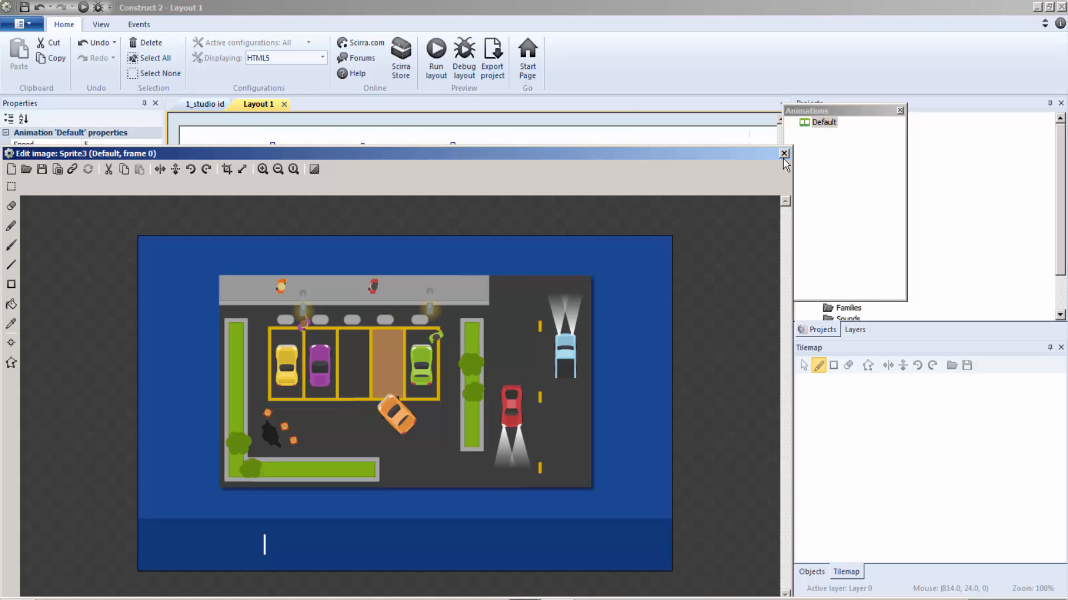
Close the image editor and move the parking scene sprite to 400, 239, in the layout's upper-left corner.
left_click(784, 154)
left_click_drag(385, 281, 465, 332)
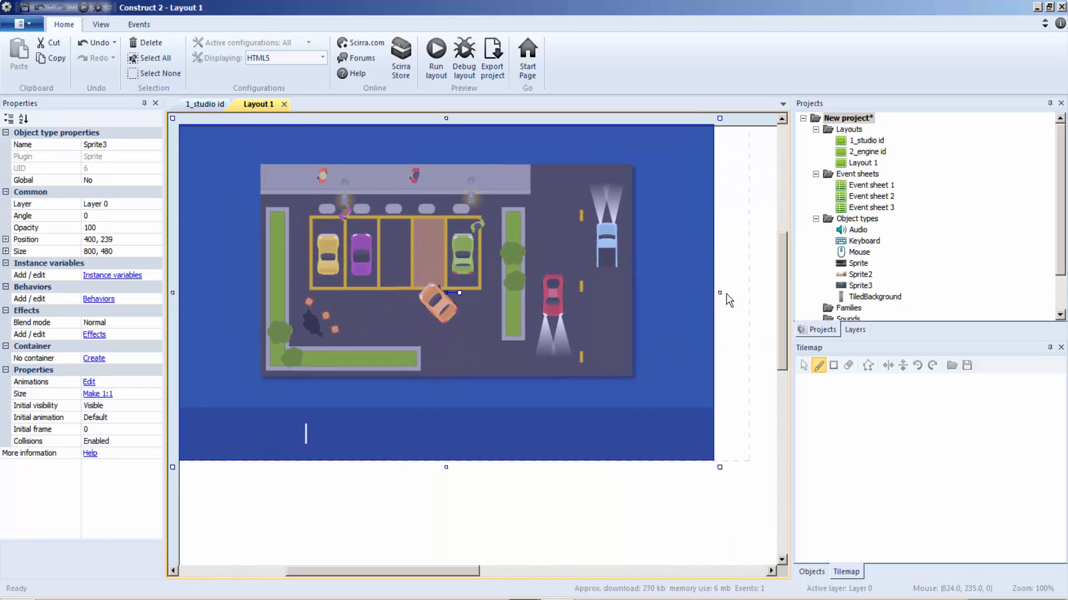
Widen the parking scene sprite to 856, 480, and insert a new Sprite with the Learn To Park title image cooltext1871120499.png.
left_click_drag(723, 293, 760, 293)
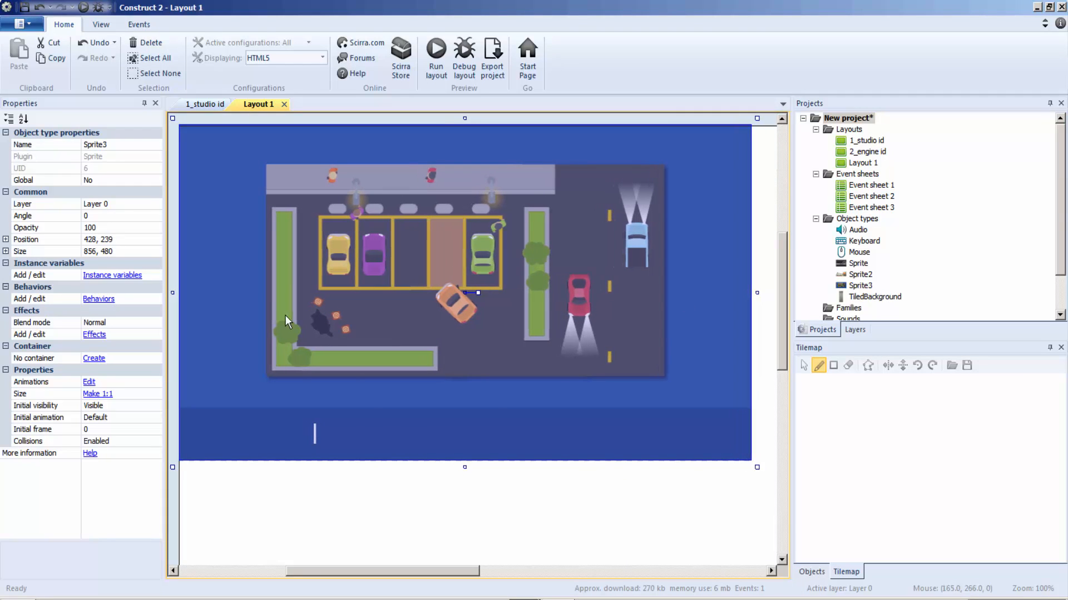
right_click(513, 498)
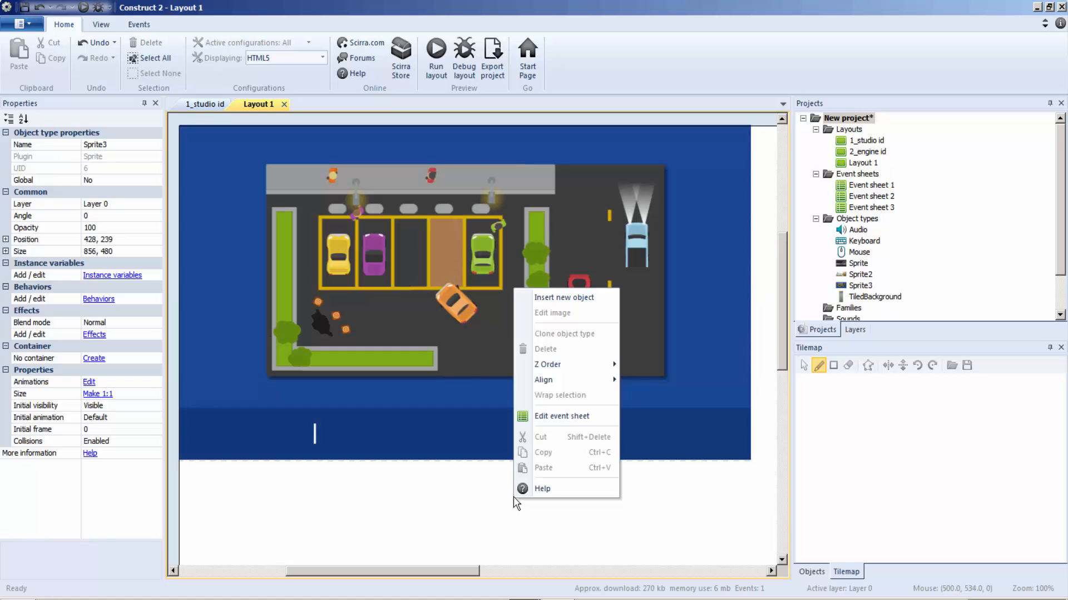
left_click(539, 298)
double_click(459, 348)
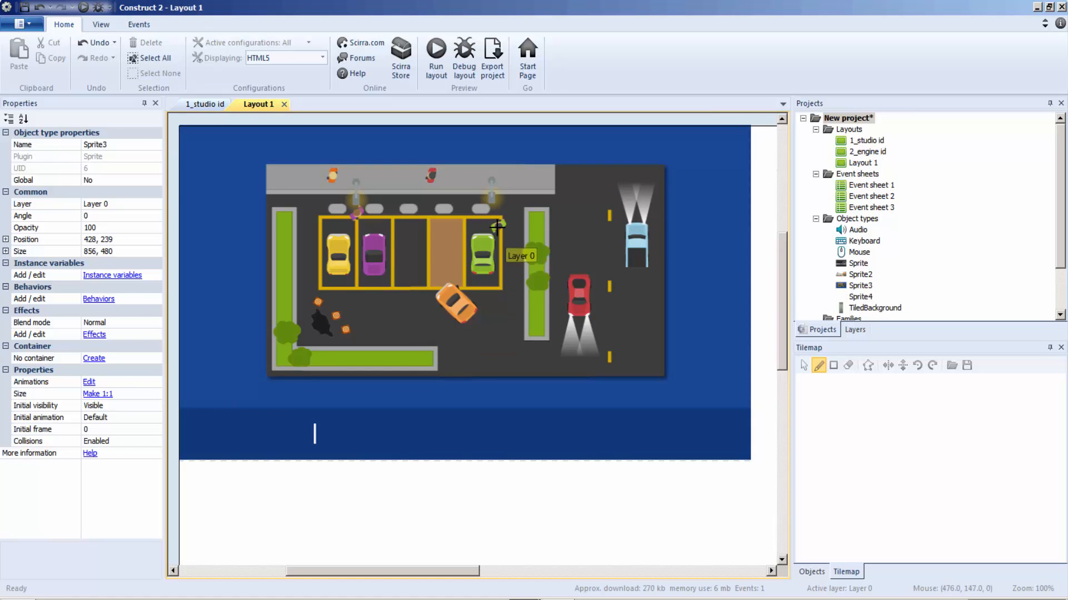
left_click(496, 226)
left_click(27, 169)
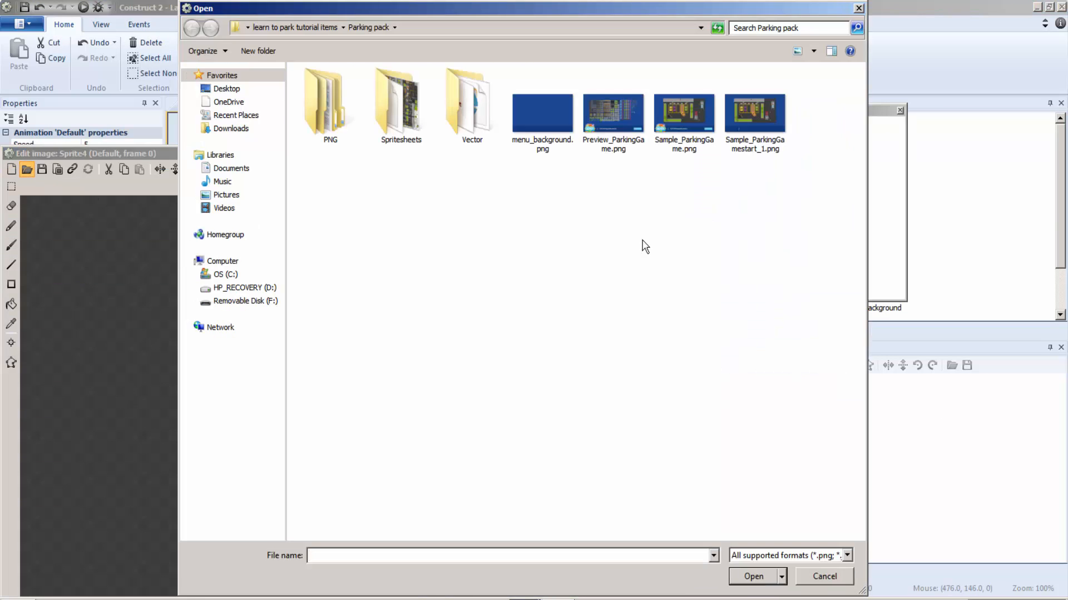
left_click(308, 25)
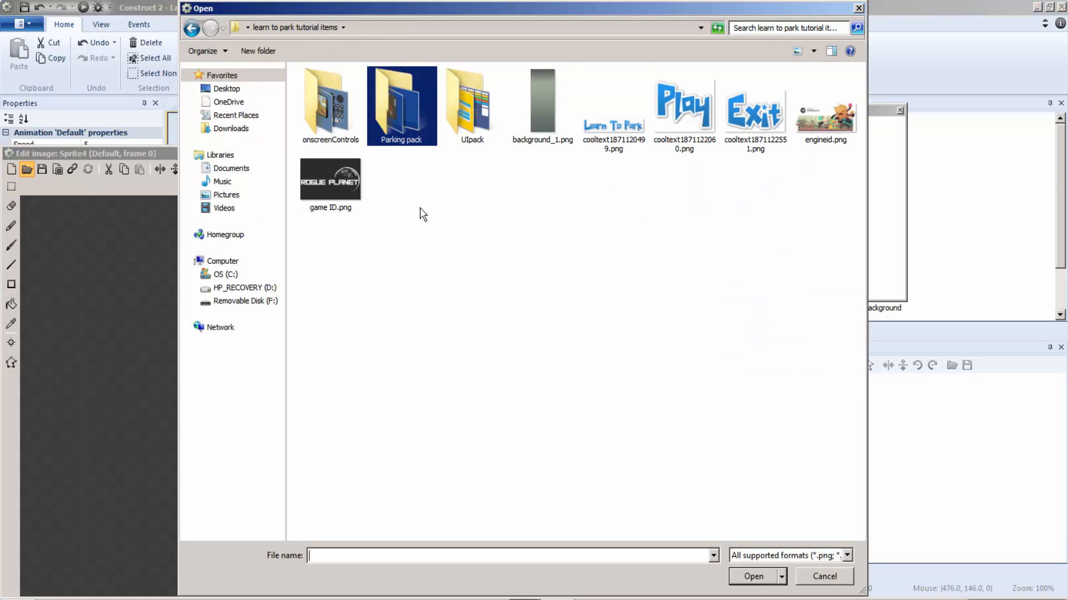
double_click(645, 130)
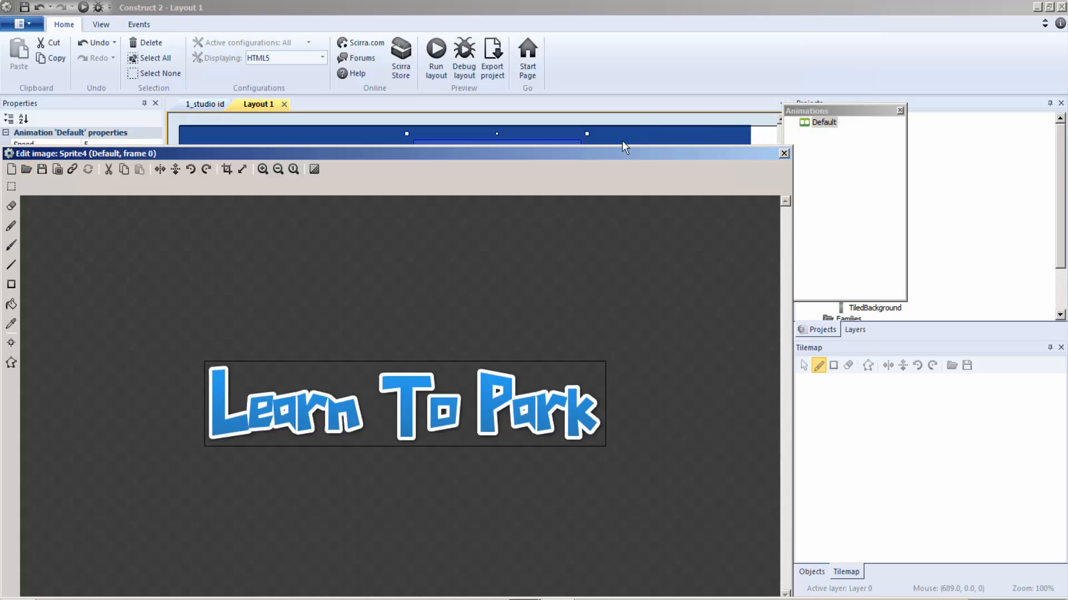
Close the image editor, shrink the Learn To Park title to 280, 40, and place it at 147, 383 below the parking scene.
left_click(784, 153)
left_click_drag(469, 122, 414, 332)
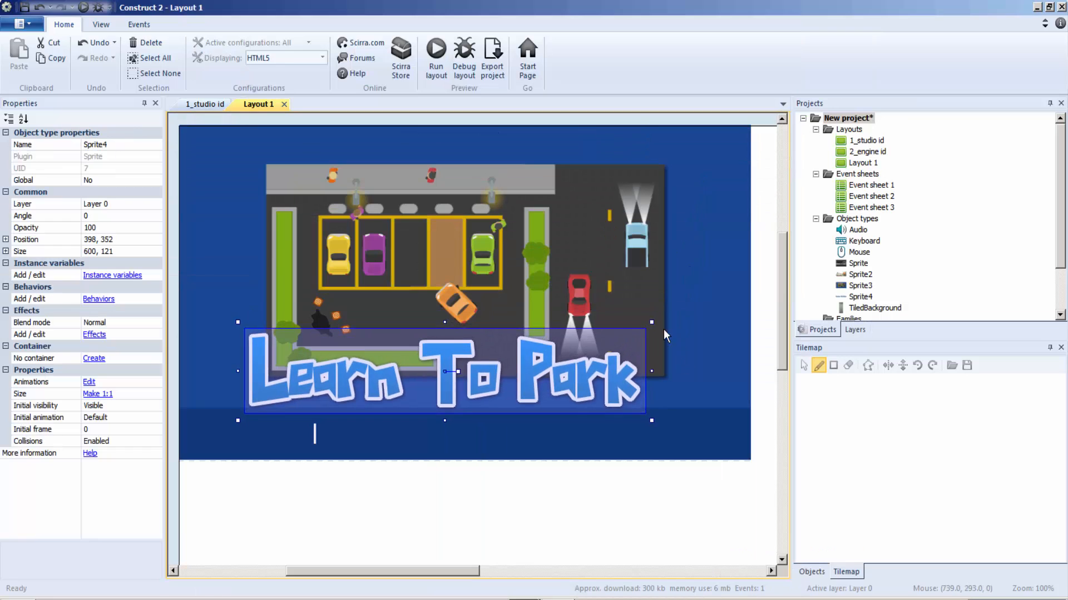
left_click_drag(651, 322, 446, 378)
left_click_drag(364, 406, 300, 399)
Insert another Sprite object in the layout, placing it over the road beside the parking lot.
left_click(434, 304)
right_click(498, 290)
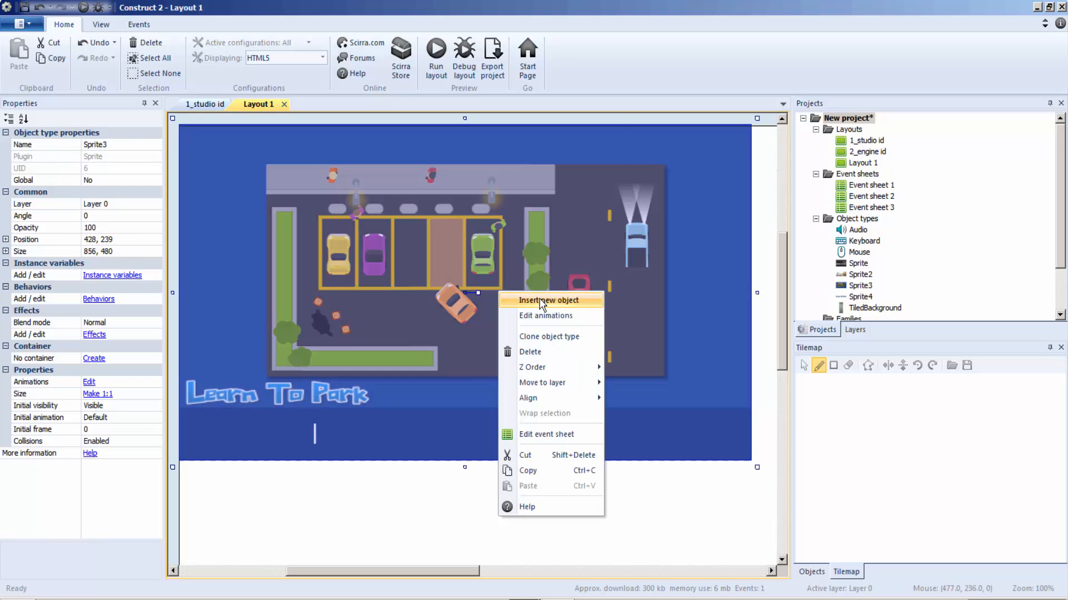
left_click(533, 297)
left_click(458, 348)
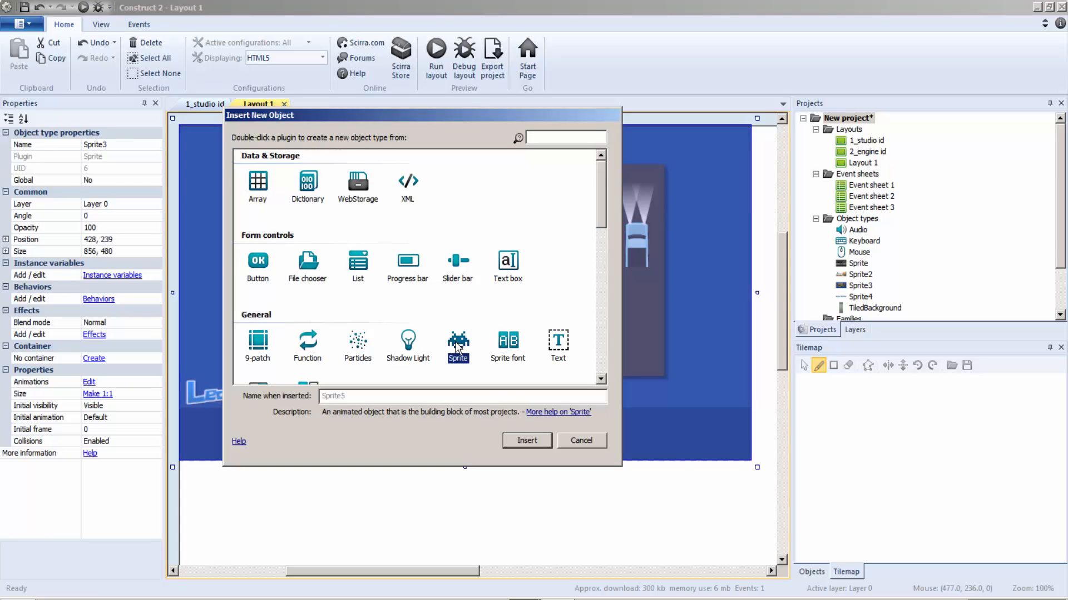
double_click(459, 348)
left_click(634, 234)
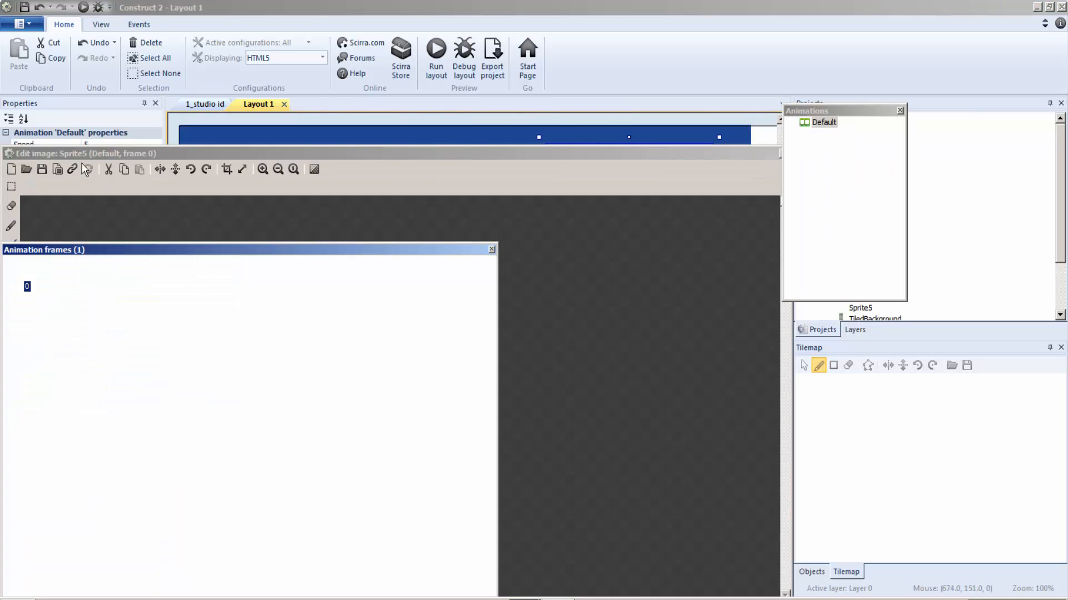
Load yellow_sliderRight.png from the UIpack PNG folder into the new sprite and move it to 157, 440 below the title.
left_click(26, 169)
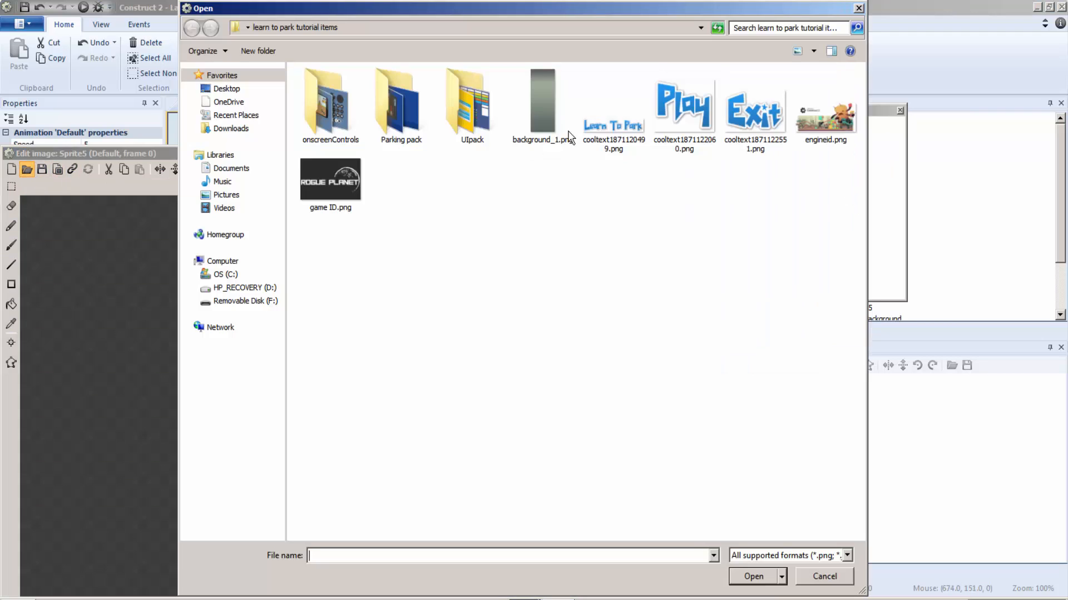
double_click(455, 100)
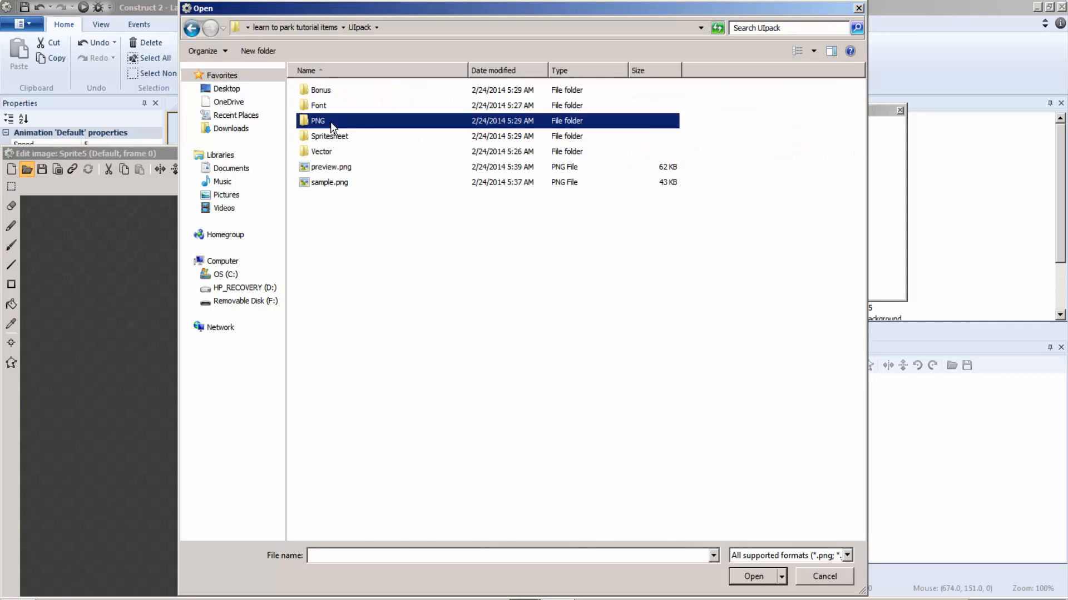
double_click(330, 122)
left_click_drag(859, 192, 849, 508)
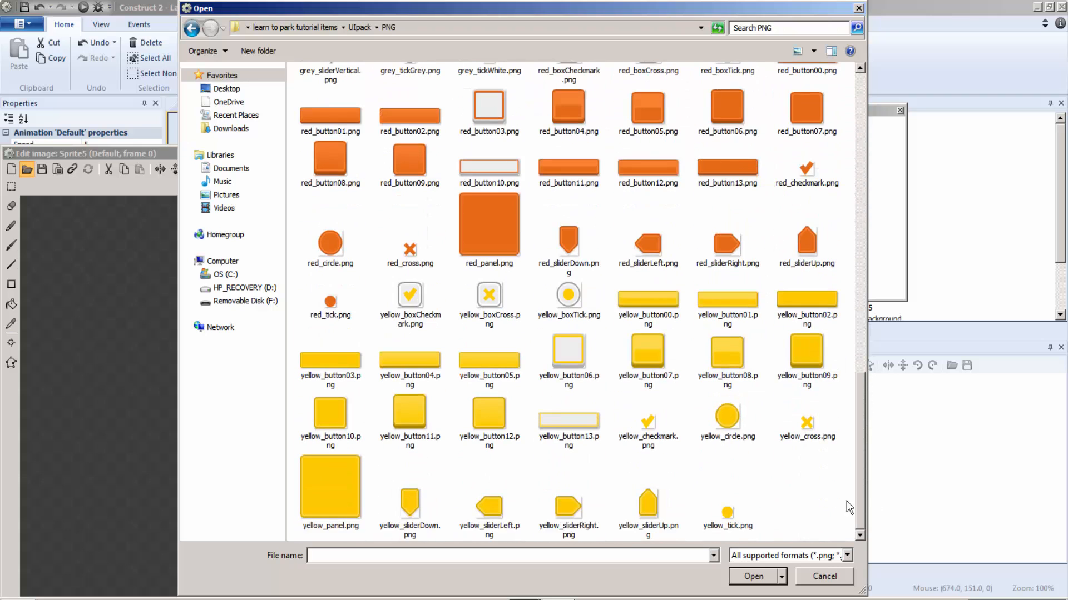
double_click(573, 509)
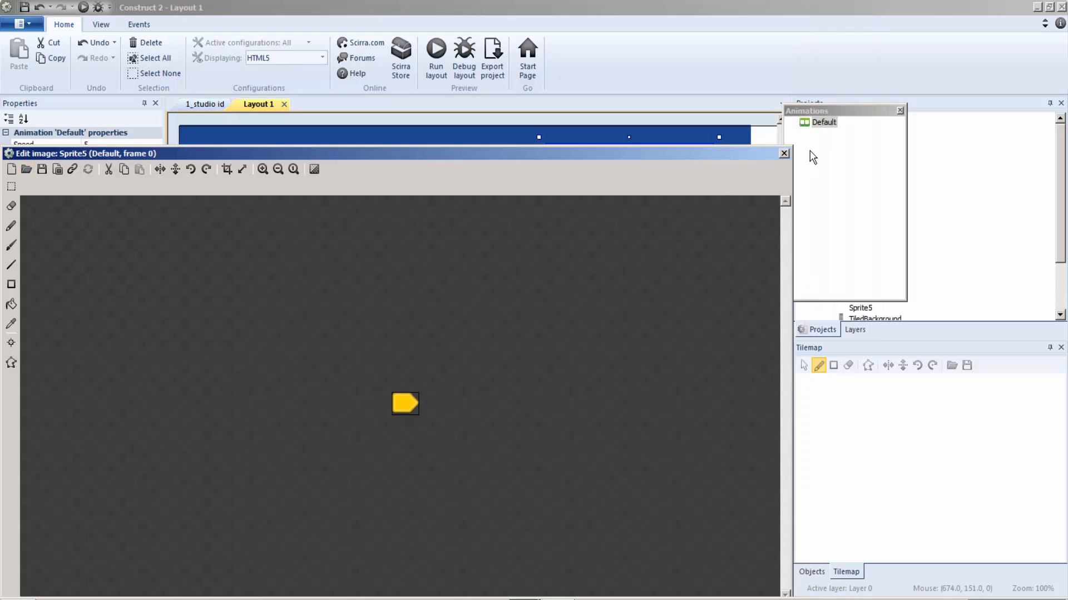
left_click(783, 154)
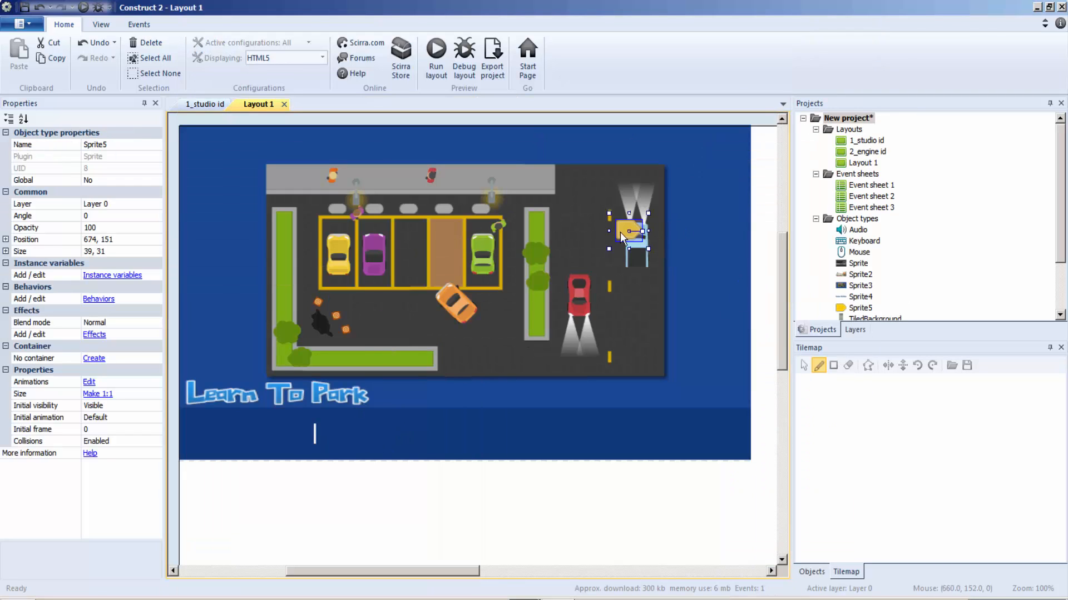
left_click_drag(622, 236, 277, 438)
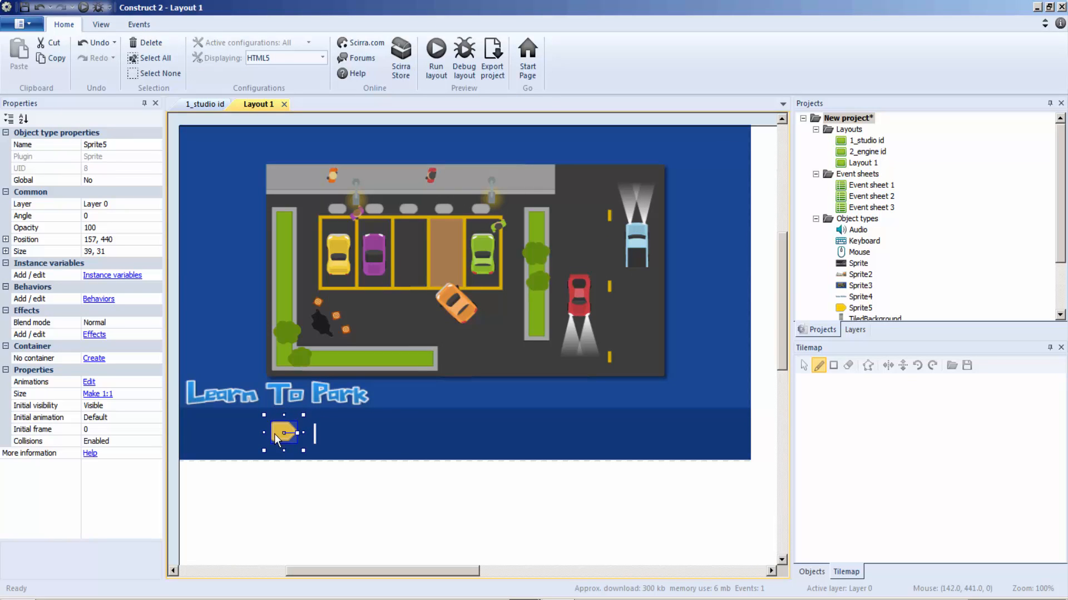
Insert a Progress bar at 213, 429 beside the yellow arrow and stretch it to 617, 25 across the lower band.
right_click(344, 433)
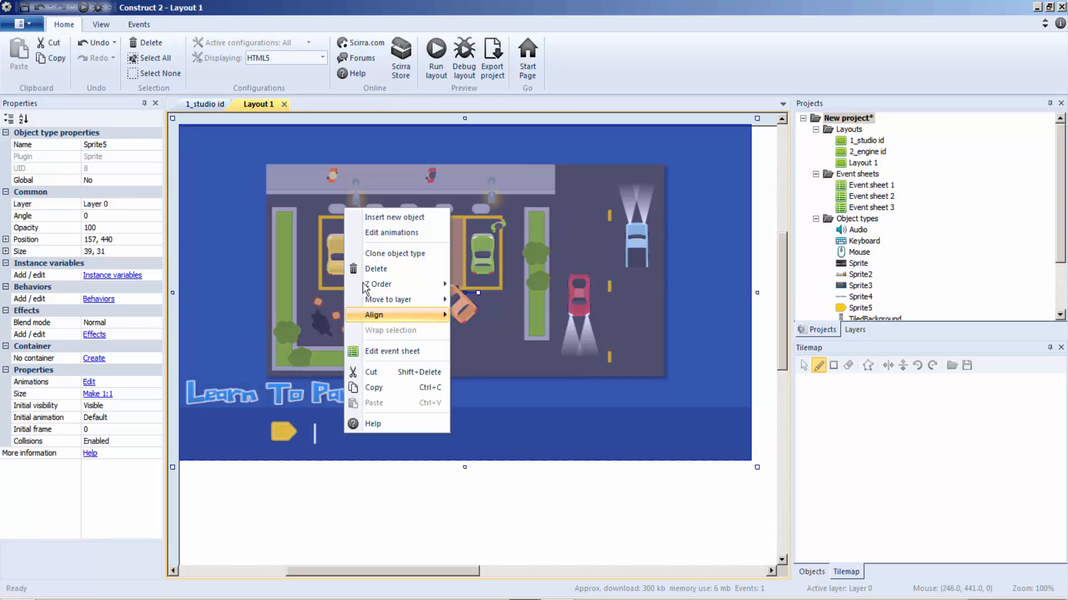
left_click(383, 217)
double_click(407, 261)
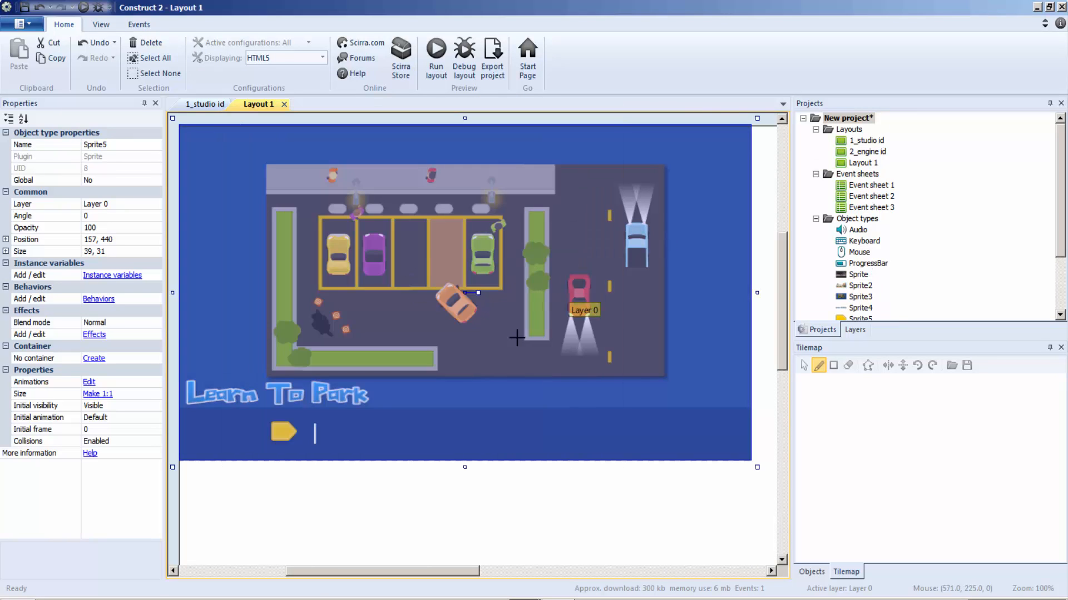
left_click(474, 379)
left_click_drag(512, 397, 361, 443)
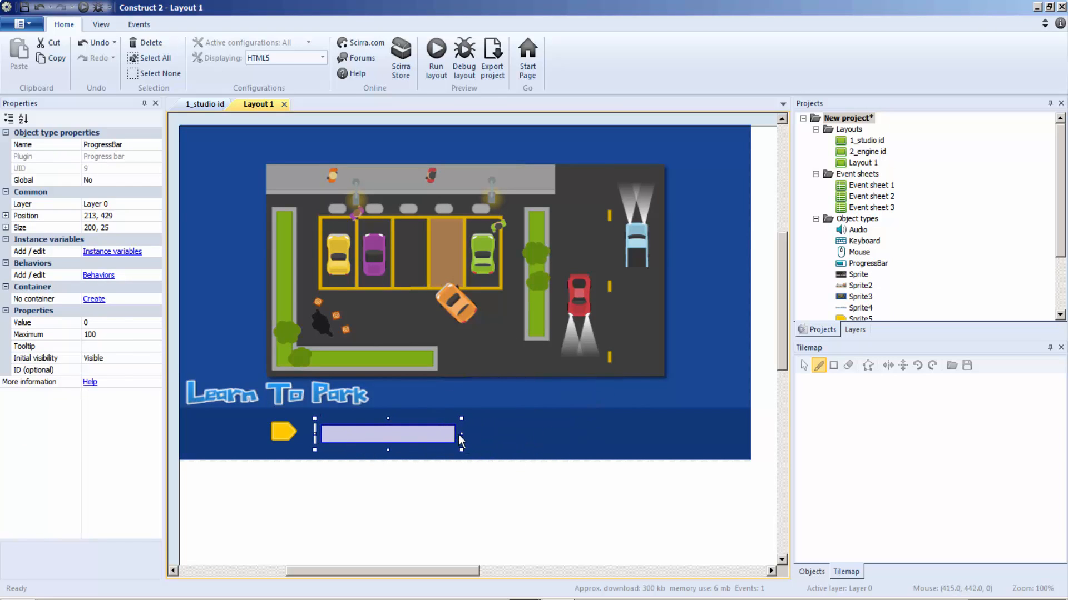
left_click_drag(460, 436, 739, 436)
left_click(758, 434)
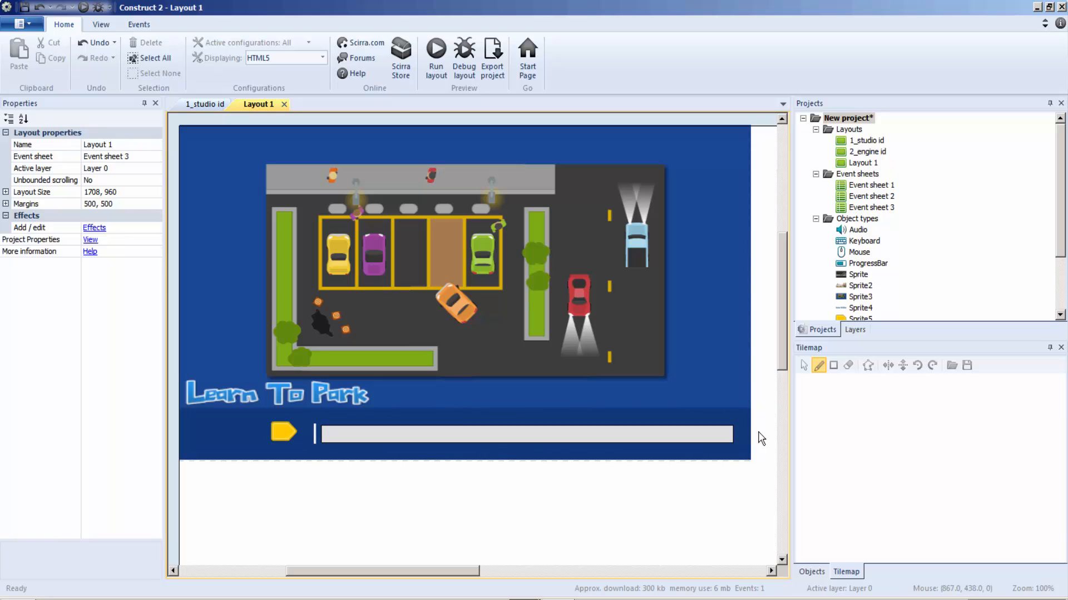
Add a Fade behavior to the parking scene sprite with a fade in time of 1 and a wait time of 2.
left_click(240, 190)
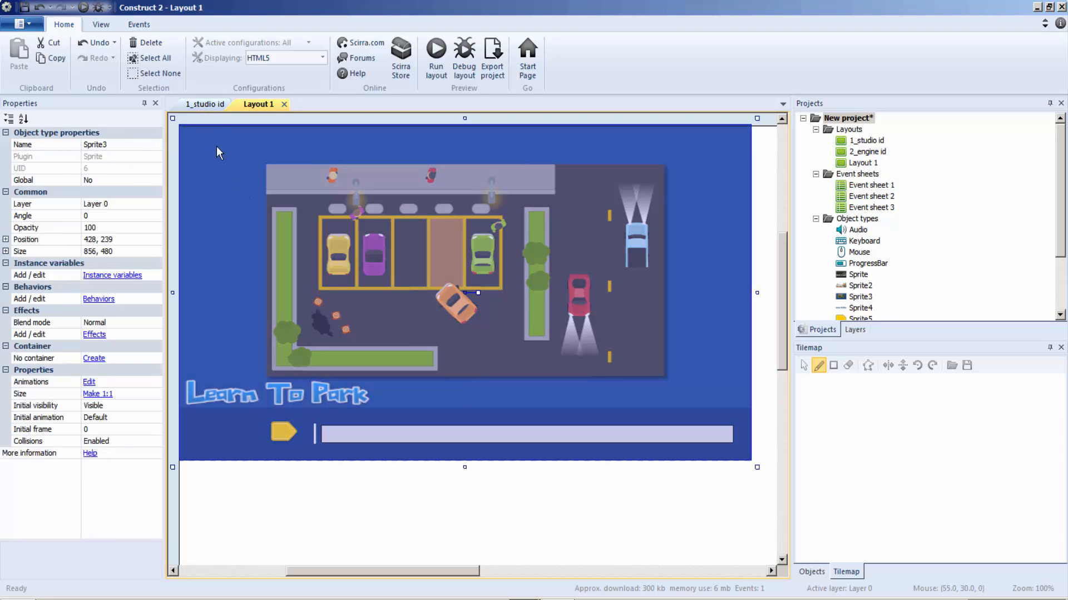
left_click(116, 300)
left_click(442, 229)
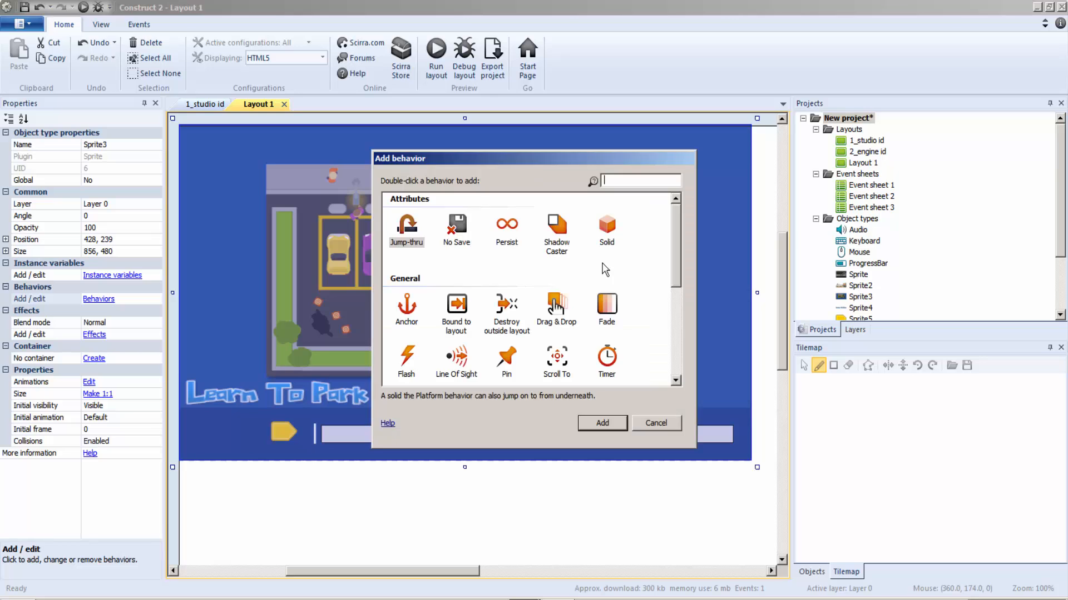
double_click(627, 314)
left_click(653, 215)
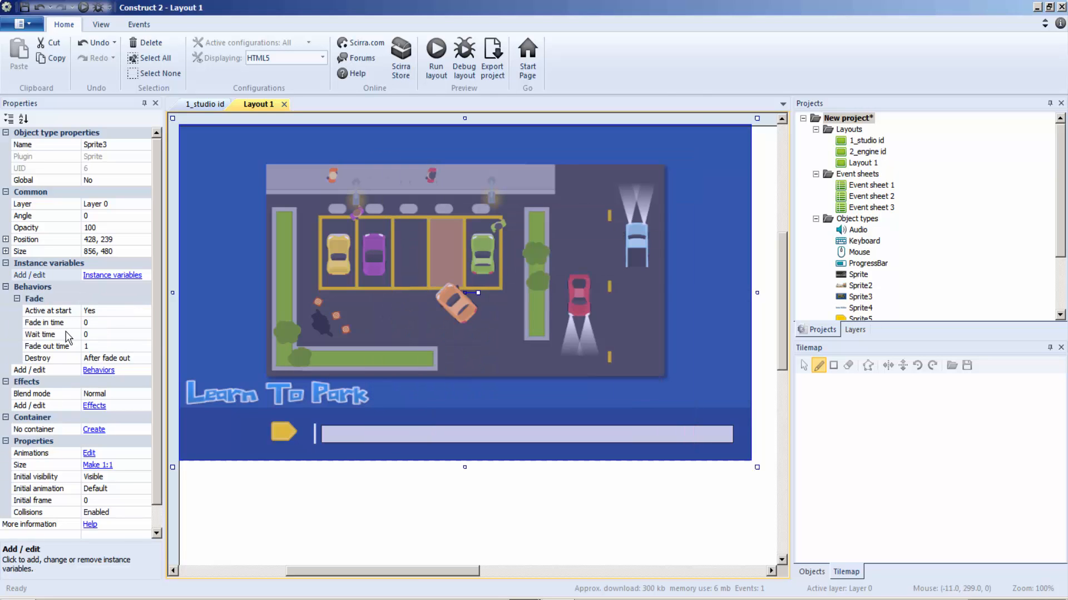
left_click(98, 323)
type("1")
left_click(101, 335)
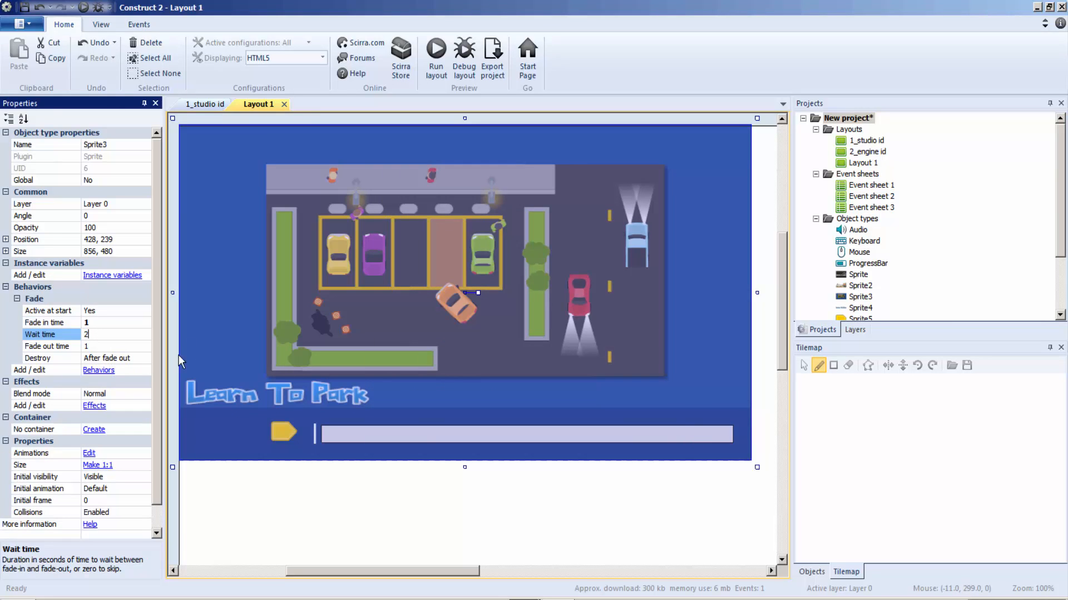
left_click(207, 320)
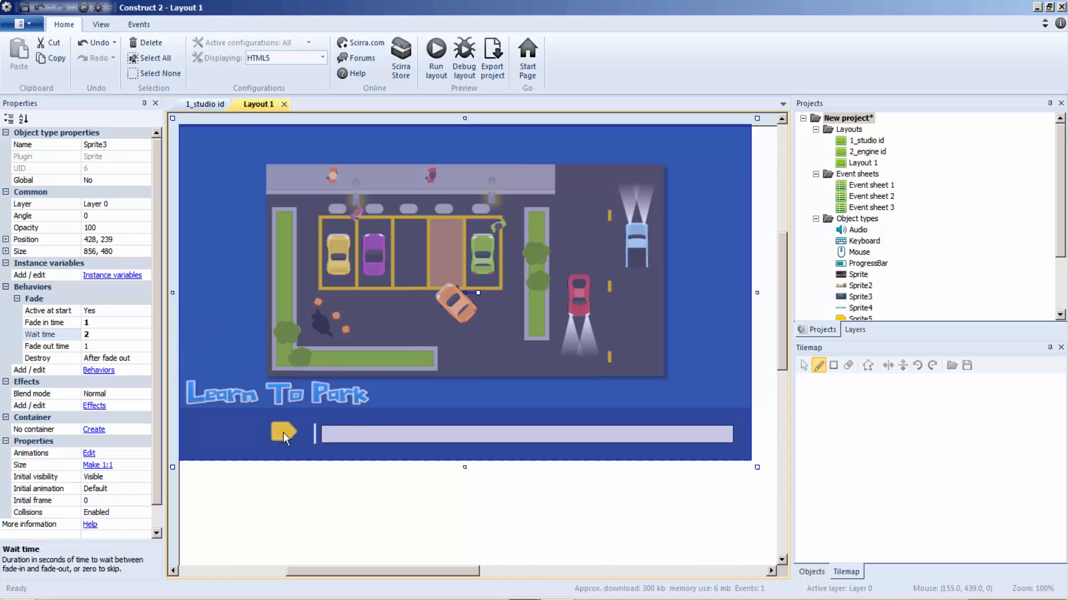
Add a Fade behavior to the yellow arrow sprite with fade in time 1 and wait time 2.
left_click(283, 433)
left_click(94, 299)
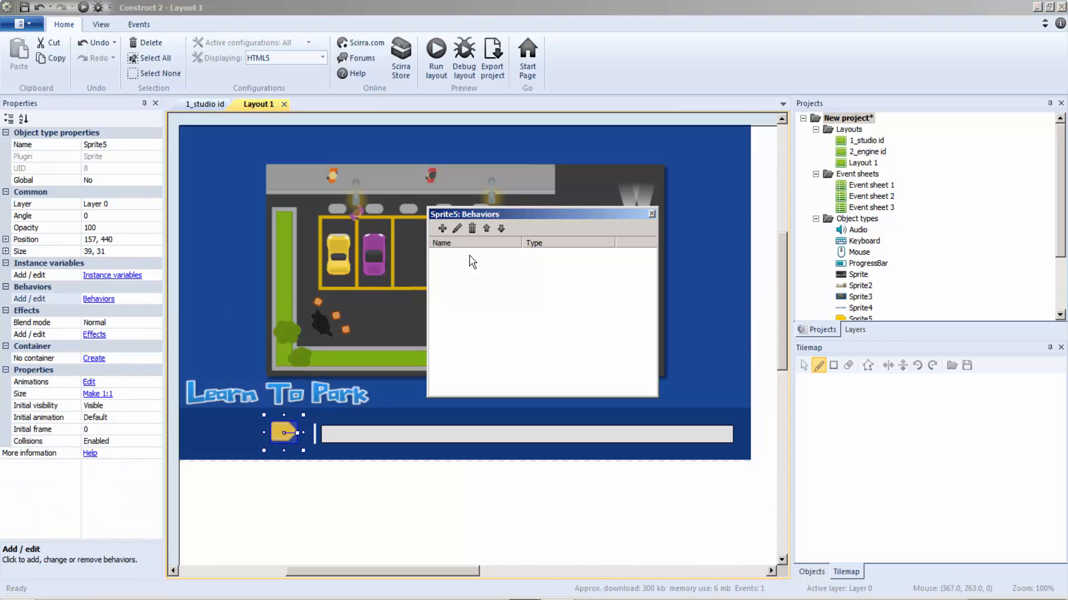
left_click(443, 229)
double_click(603, 304)
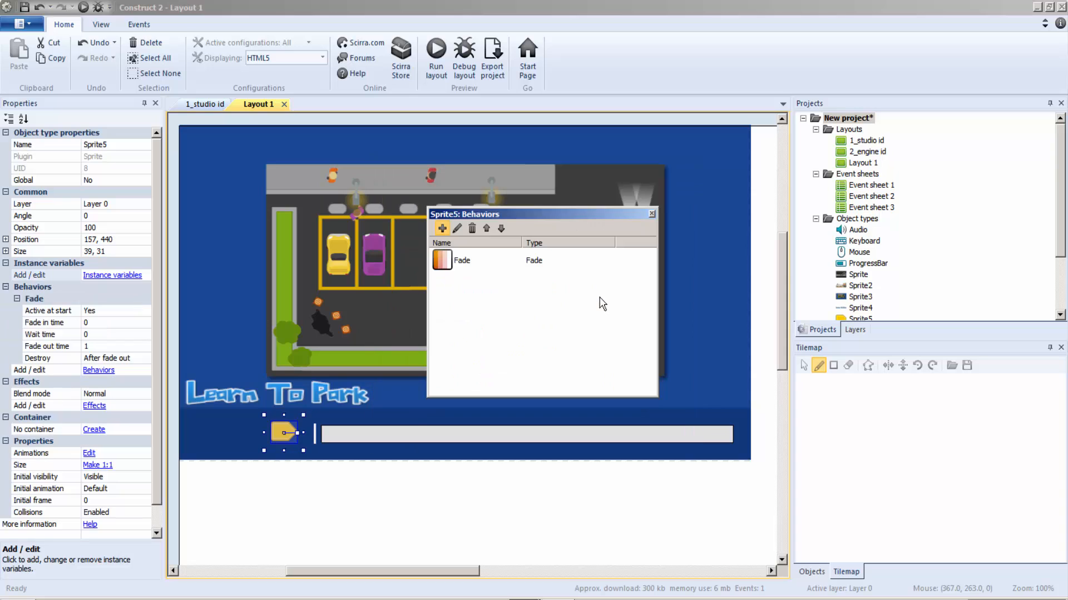
left_click(88, 324)
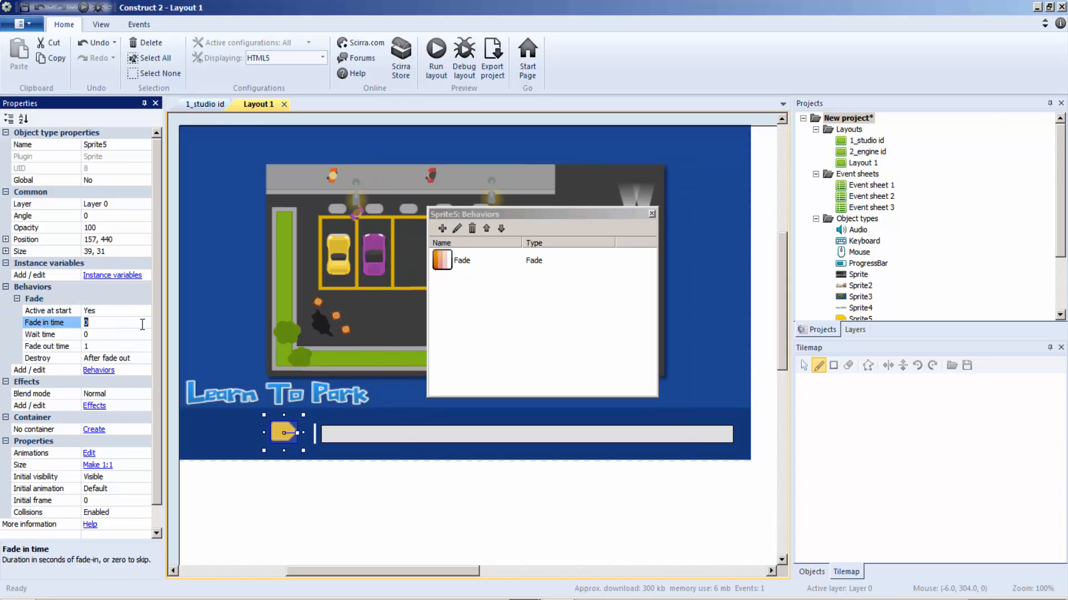
left_click(101, 335)
type("2")
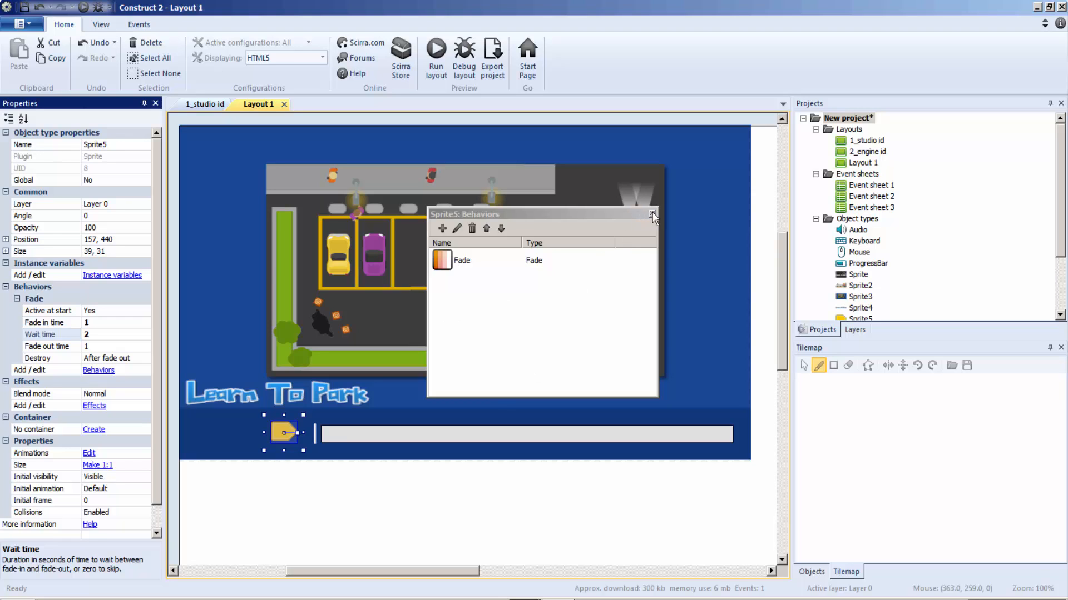
left_click(652, 213)
Give the progress bar a Fade behavior with a fade in time of 1 and a wait time of 2.
left_click(345, 438)
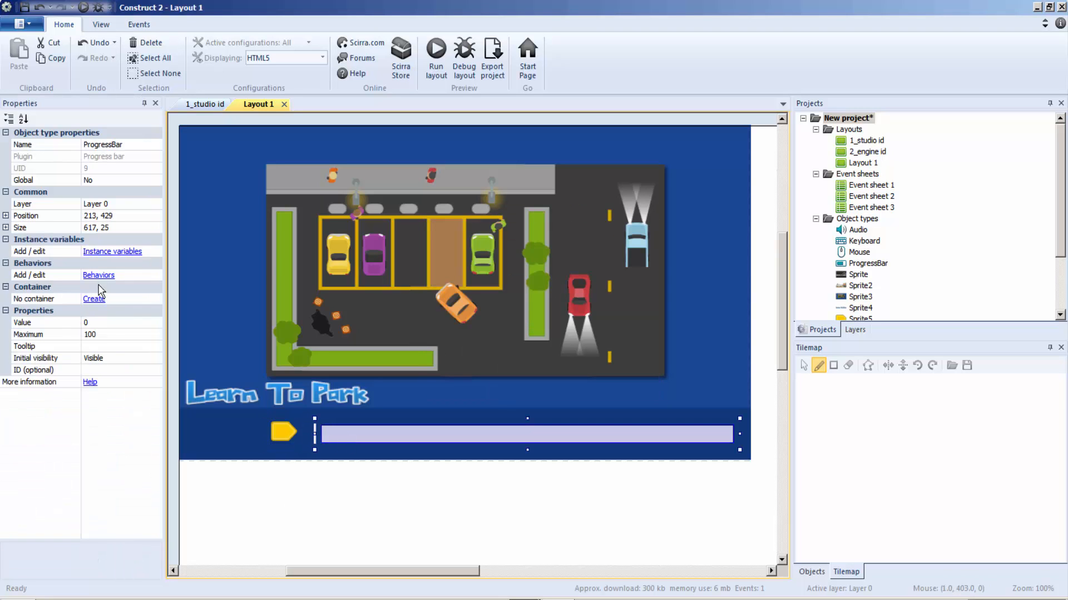
left_click(98, 275)
left_click(446, 232)
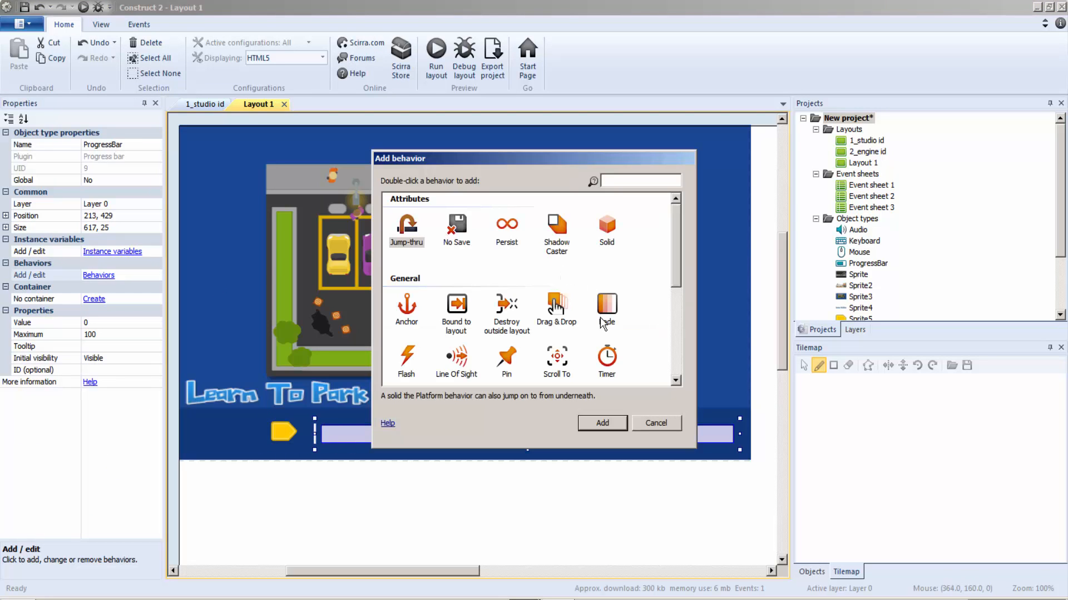
key("Return")
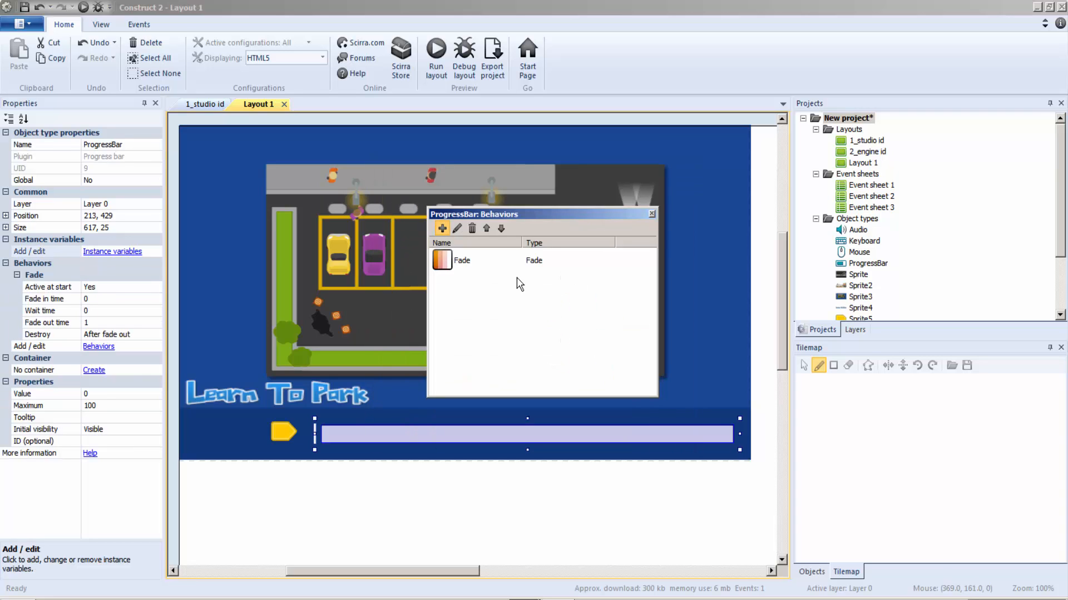
left_click(653, 214)
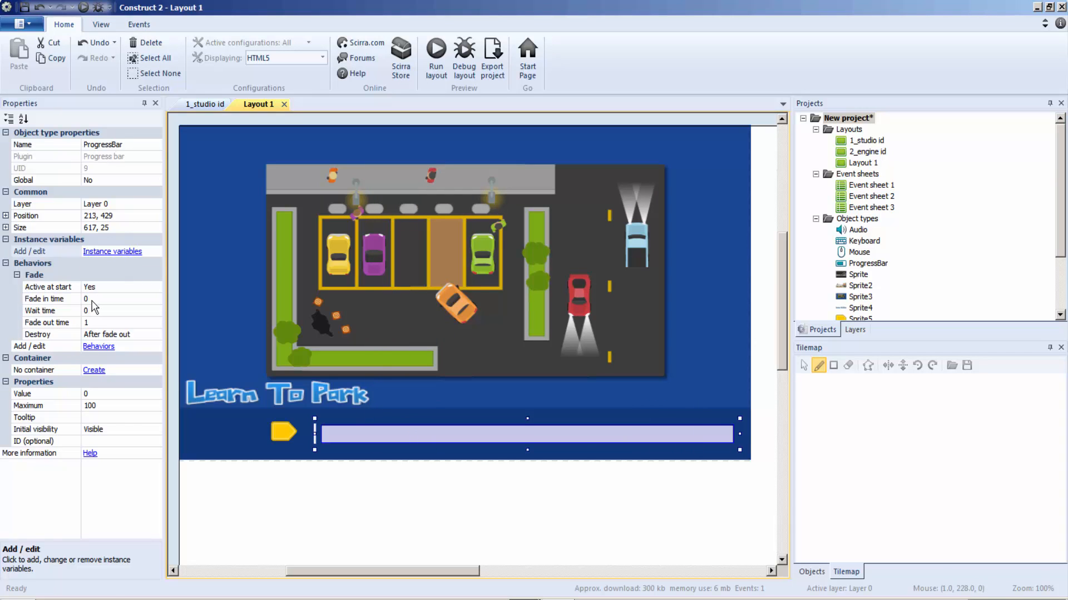
left_click(89, 299)
type("1")
left_click(92, 310)
type("2")
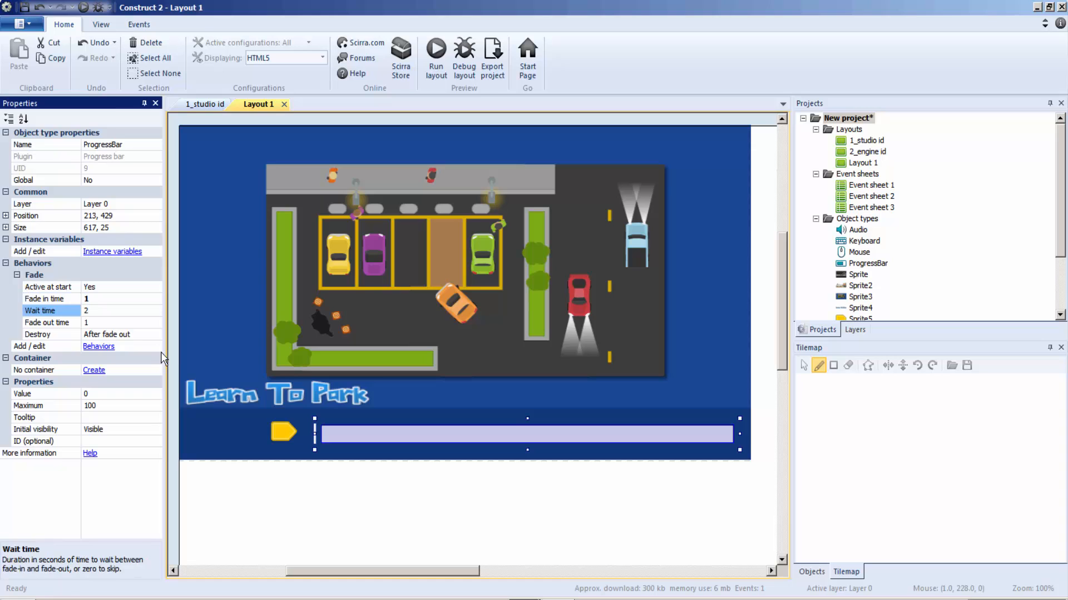
Add a Fade behavior to the Learn To Park title sprite with fade in time 1 and wait time 2.
left_click(234, 396)
left_click(98, 300)
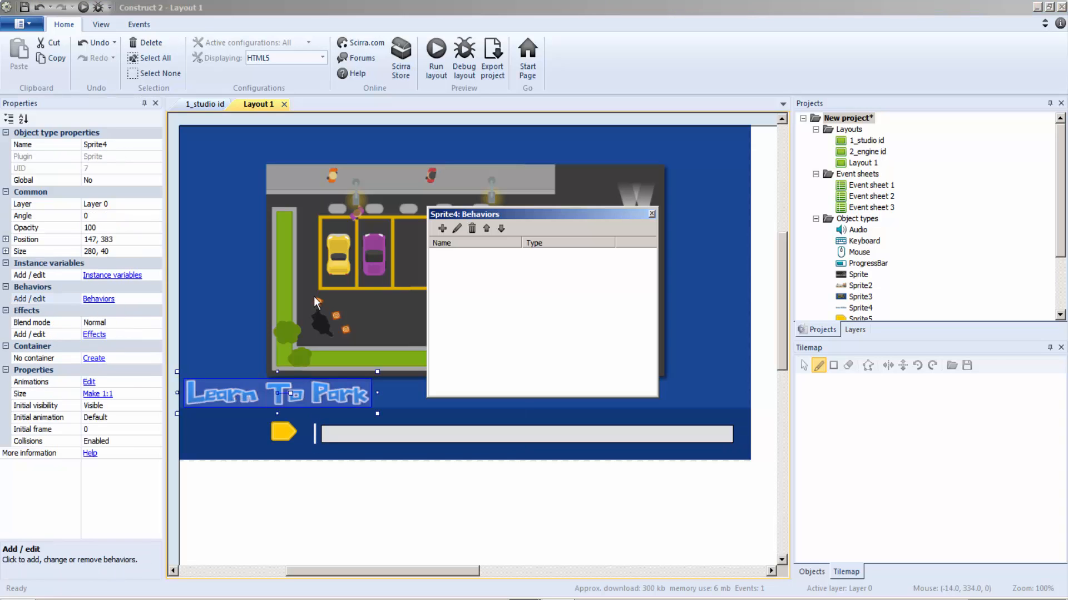
left_click(444, 230)
double_click(607, 304)
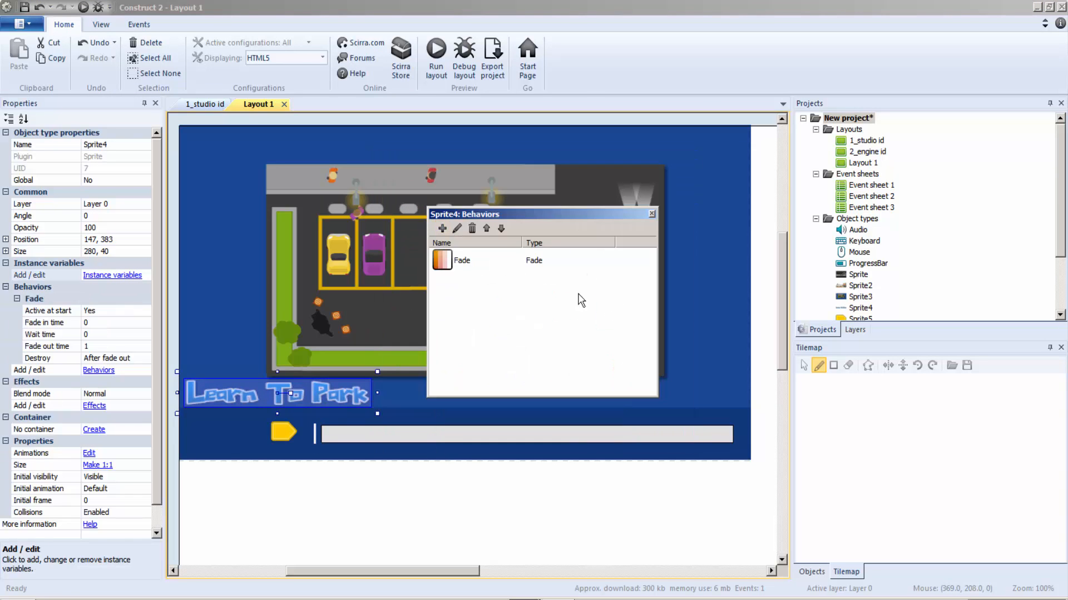
left_click(652, 215)
left_click(93, 324)
type("1")
left_click(96, 335)
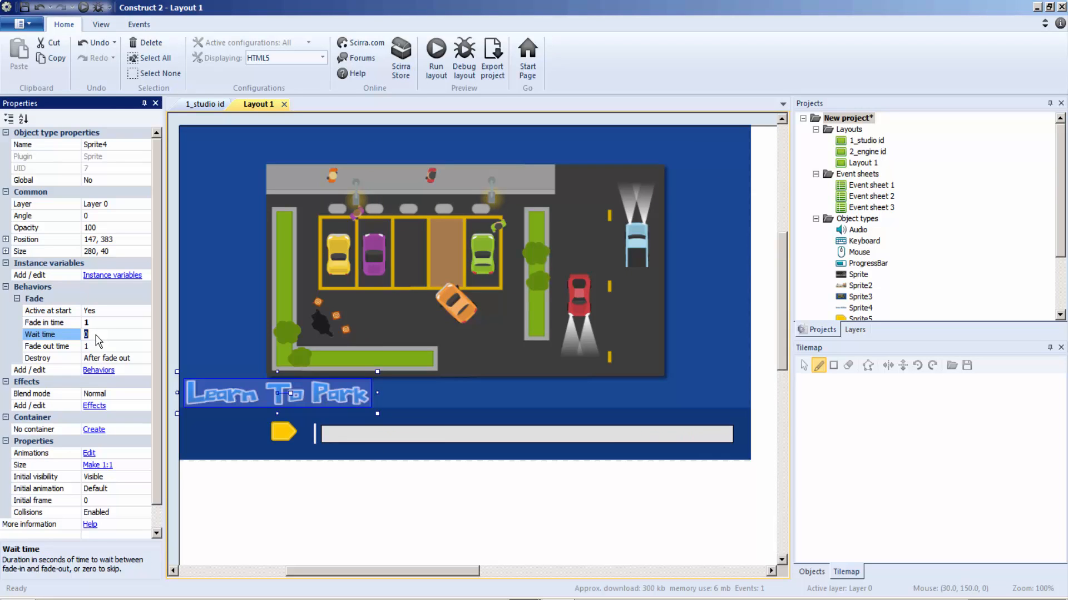
type("2")
Check the fade settings of the background and yellow arrow sprites, and preview the game from the 1_studio id layout.
left_click(245, 340)
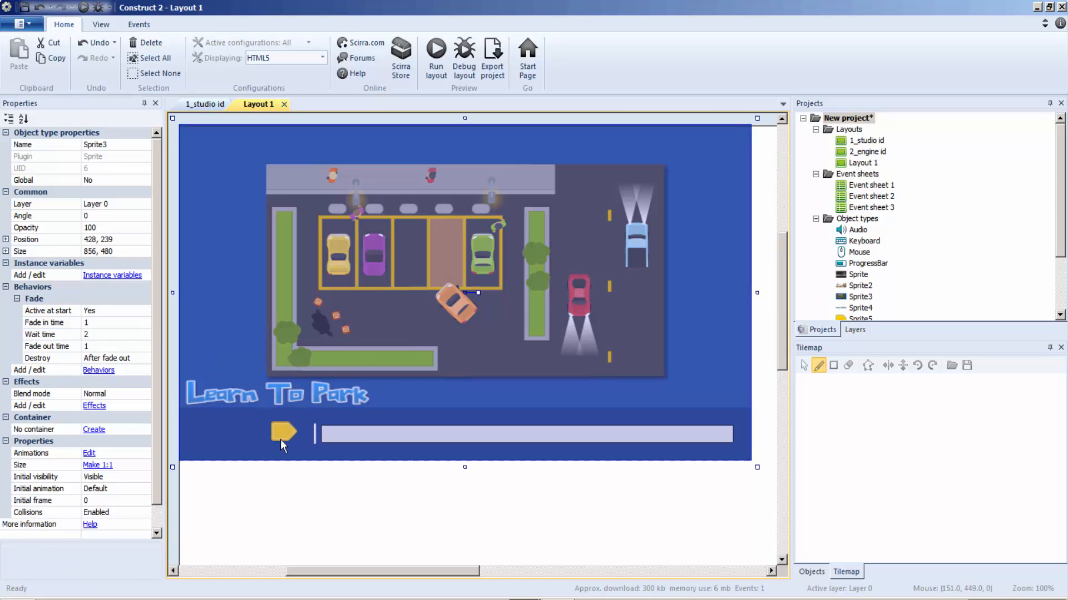
left_click(281, 439)
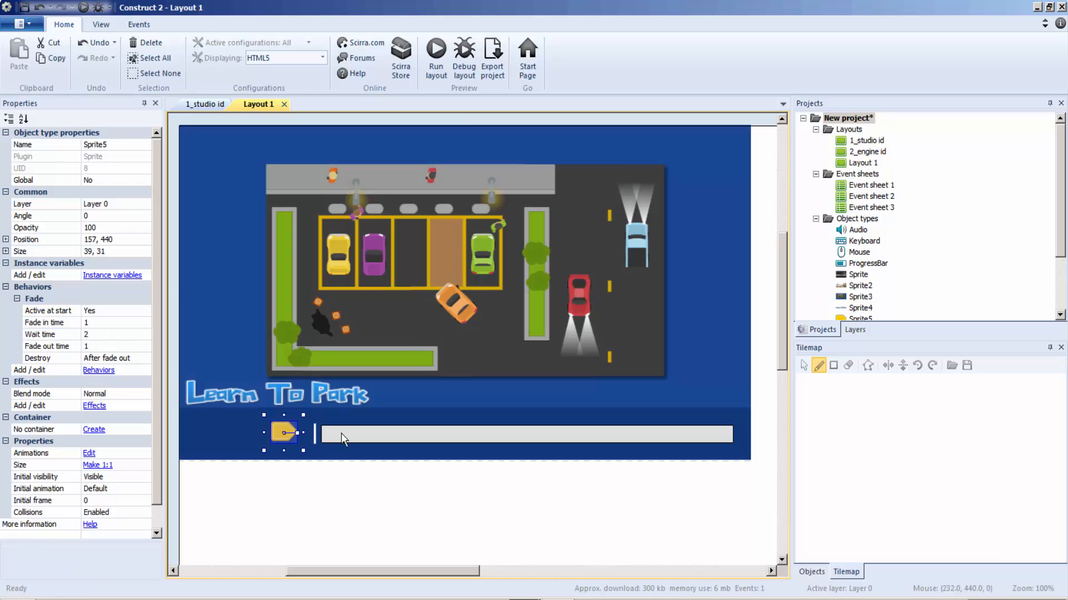
left_click(203, 104)
left_click(429, 66)
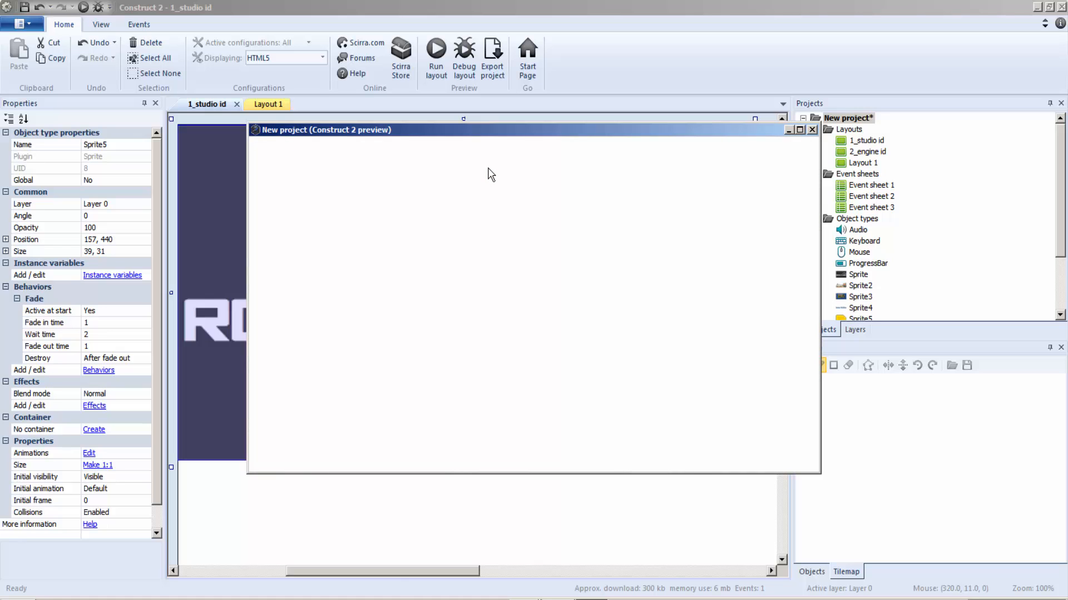
left_click(812, 129)
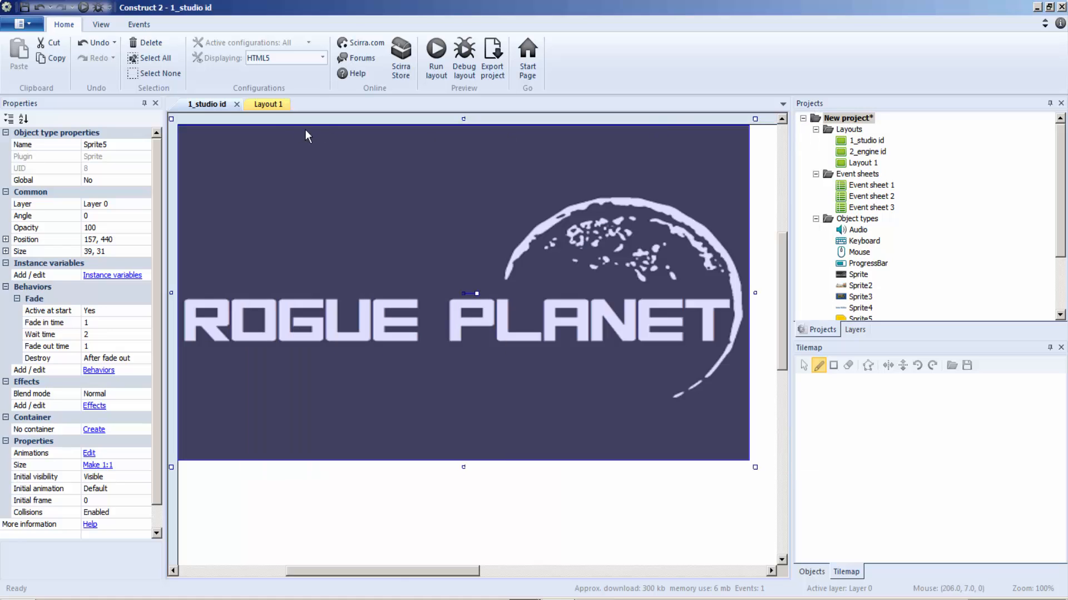
Open Event sheet 2 of the 2_engine id layout and close all the open layouts.
left_click(267, 105)
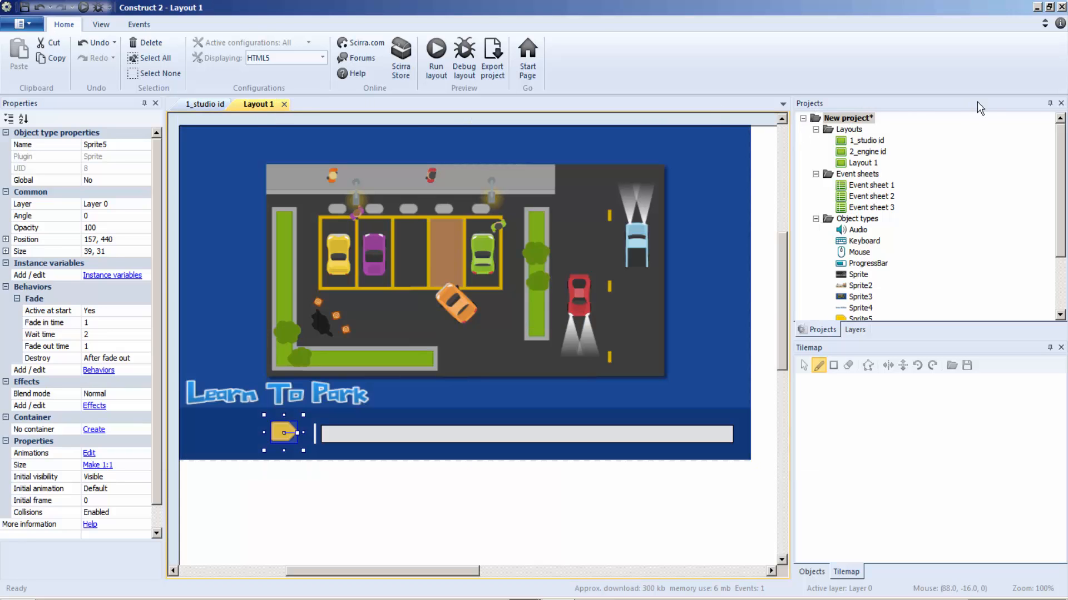
double_click(870, 151)
left_click(871, 199)
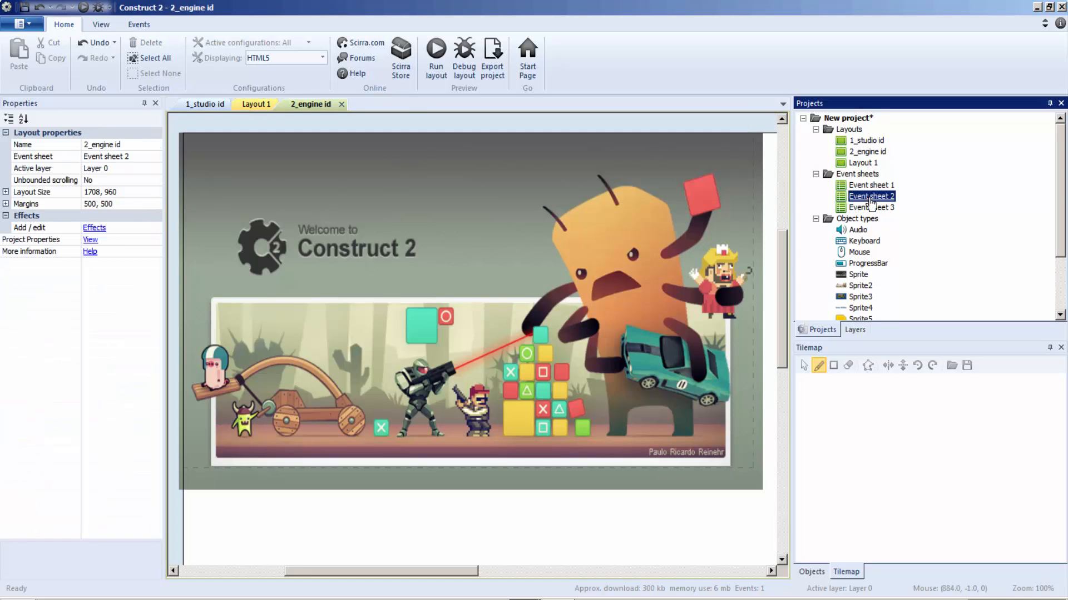
double_click(870, 200)
left_click(314, 104)
left_click(342, 104)
left_click(244, 105)
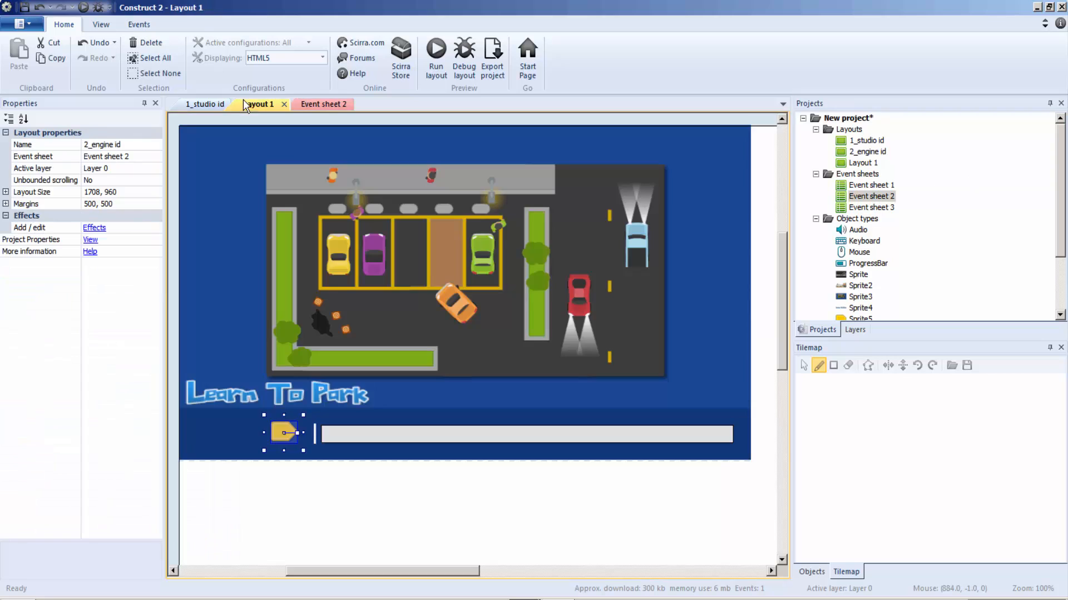
left_click(283, 105)
left_click(211, 105)
left_click(237, 105)
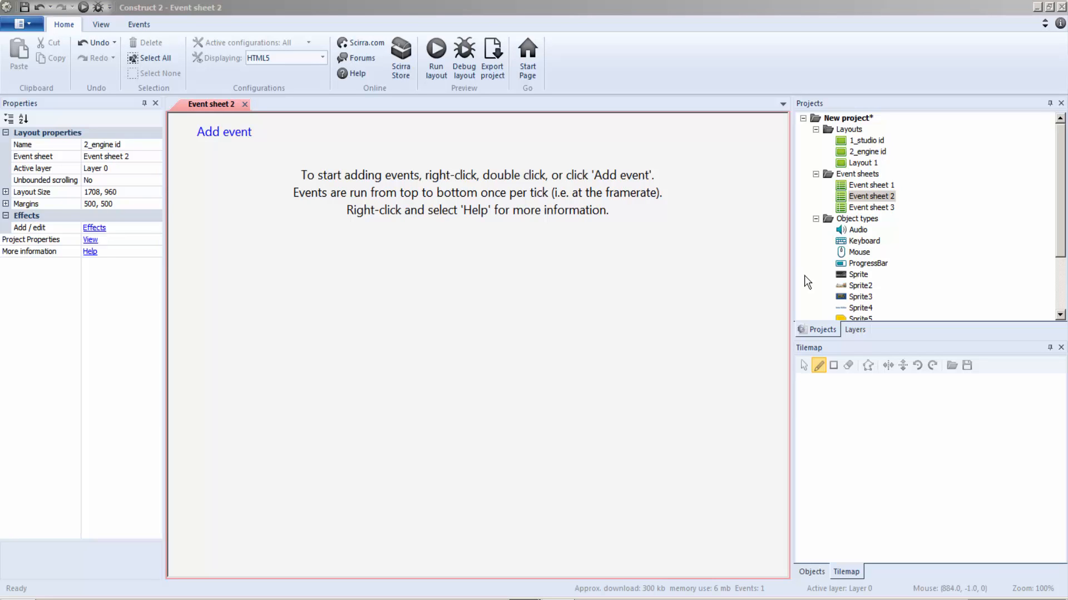
Add an On start of layout event to Event sheet 2 that waits 4 seconds and goes to Layout 1.
key("ctrl+v")
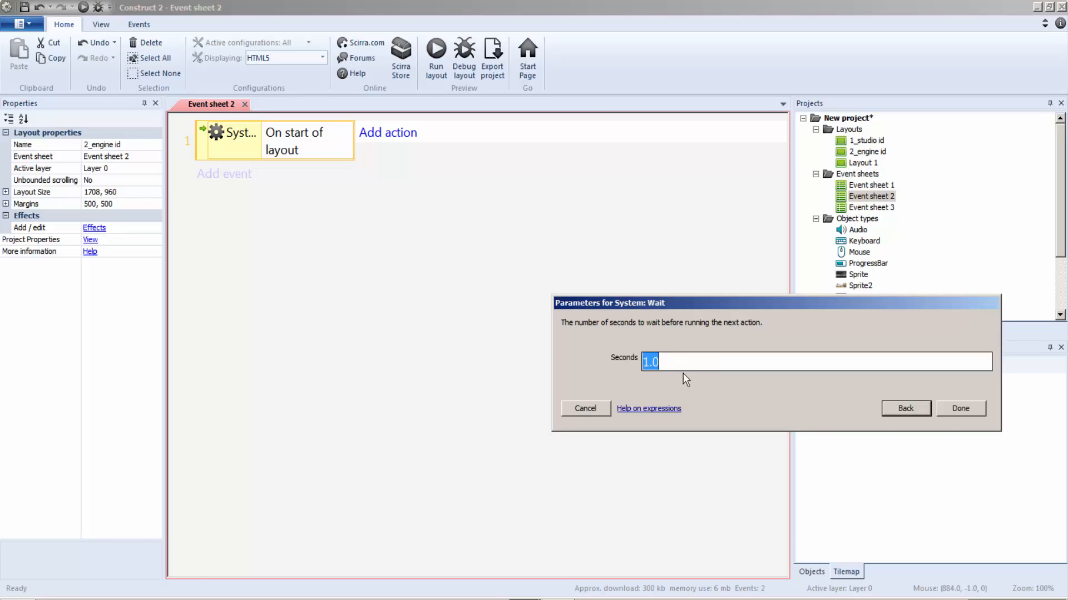
type("4")
left_click(955, 412)
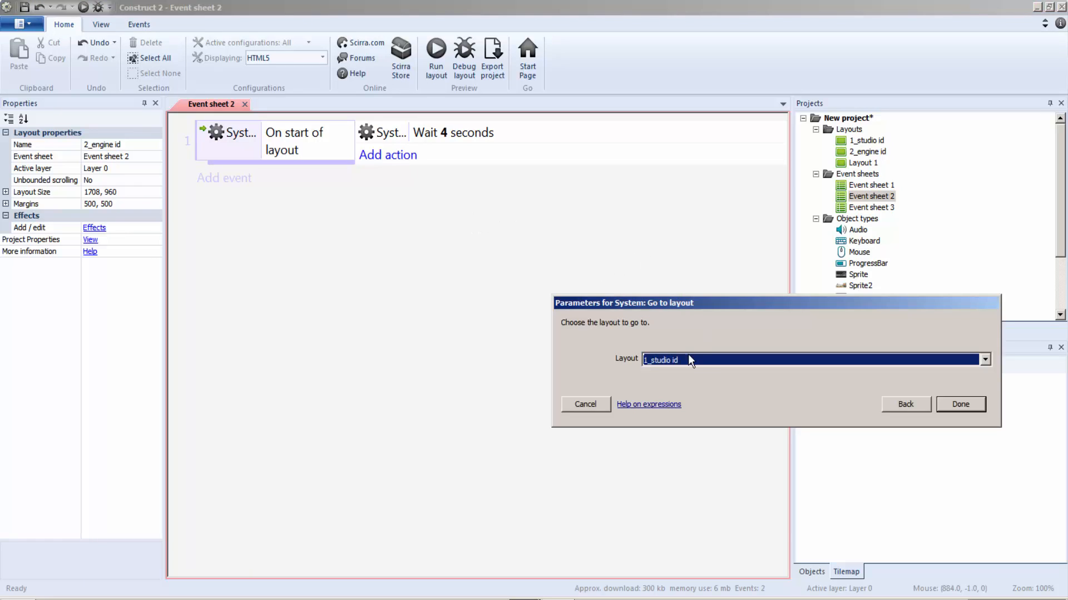
left_click(690, 358)
left_click(693, 396)
left_click(961, 405)
Rename Layout 1 as 3_loading scene.
right_click(862, 162)
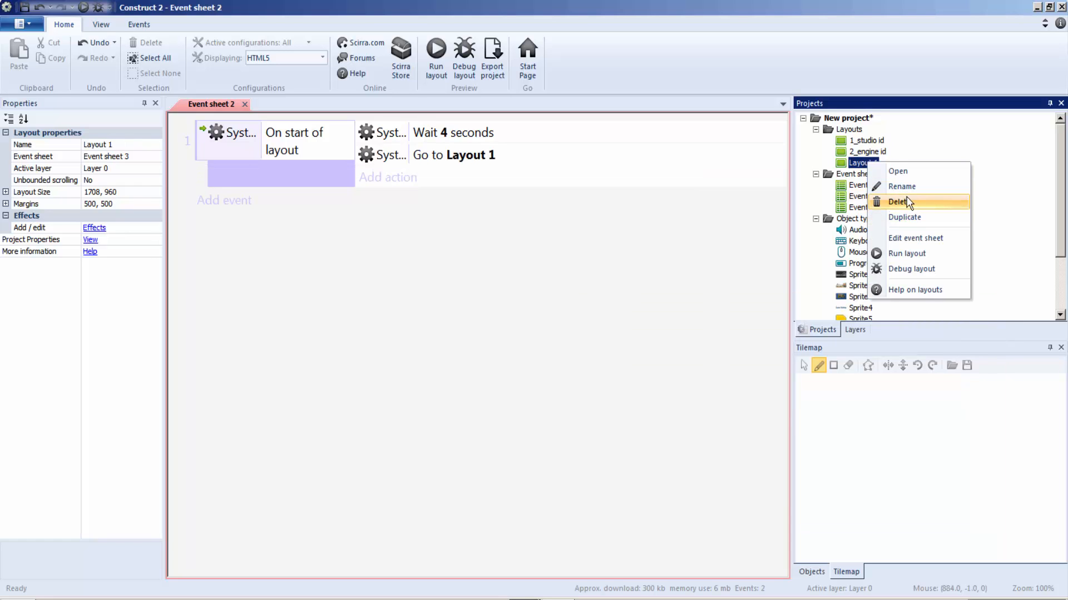
left_click(904, 187)
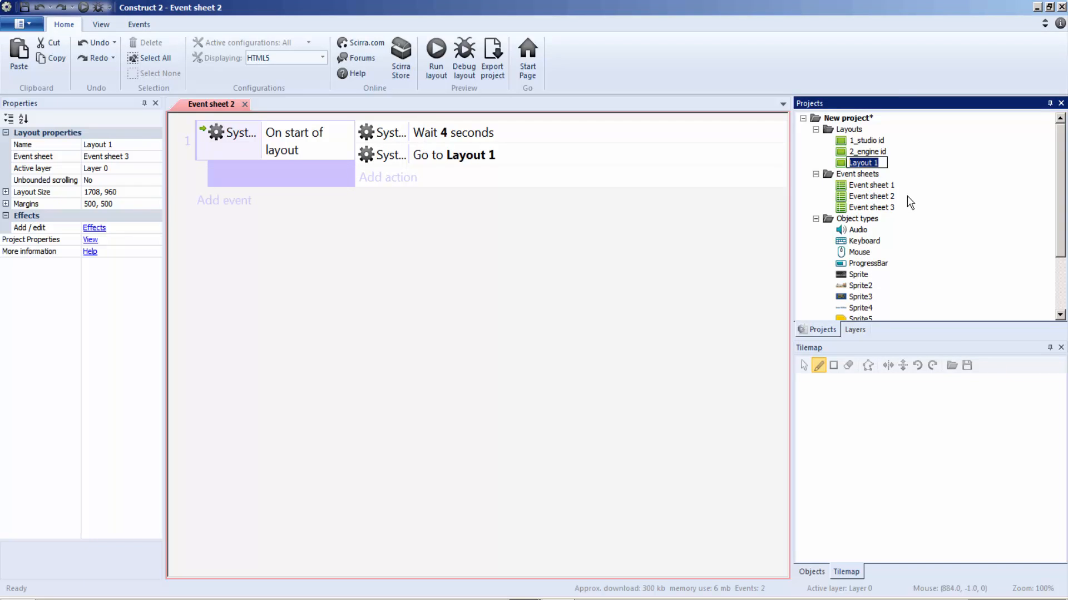
type("3_loading scene")
left_click(631, 269)
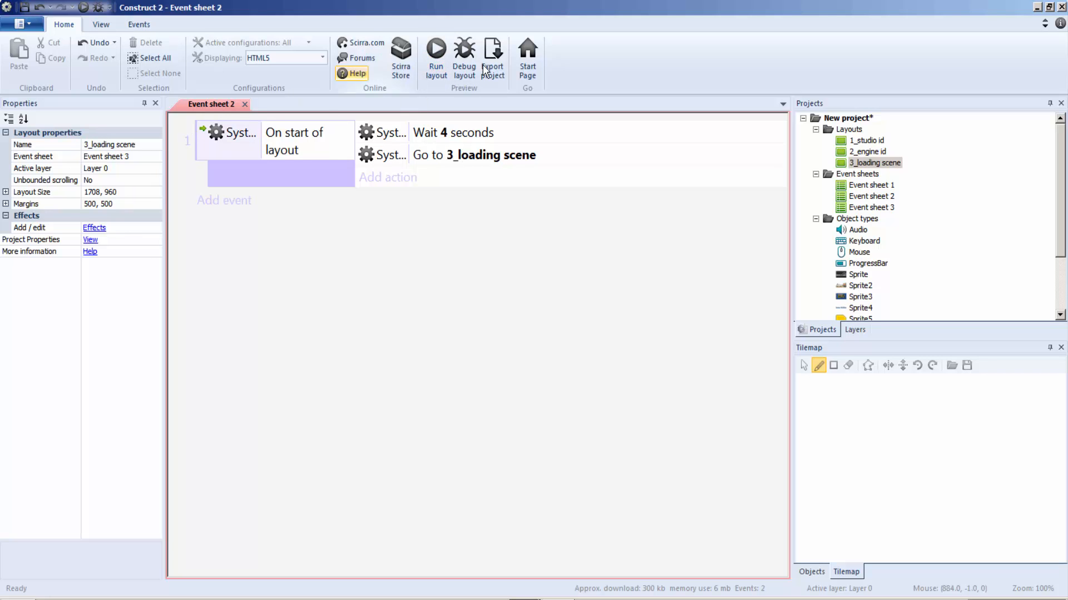
Preview the game from the 1_studio id layout to check the sequence up to the loading scene, and close that layout.
double_click(866, 140)
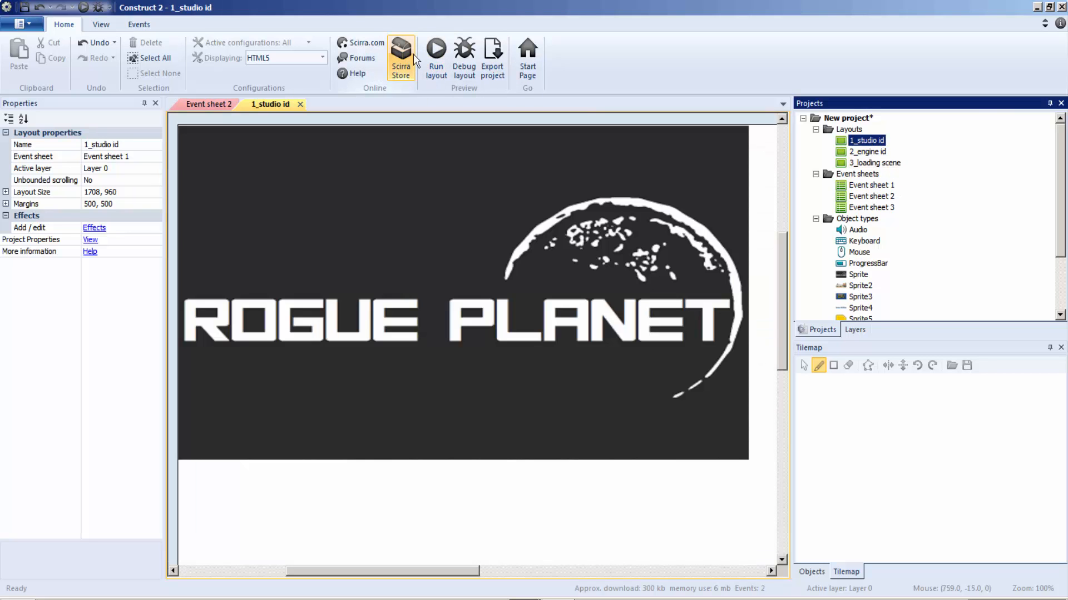
left_click(436, 55)
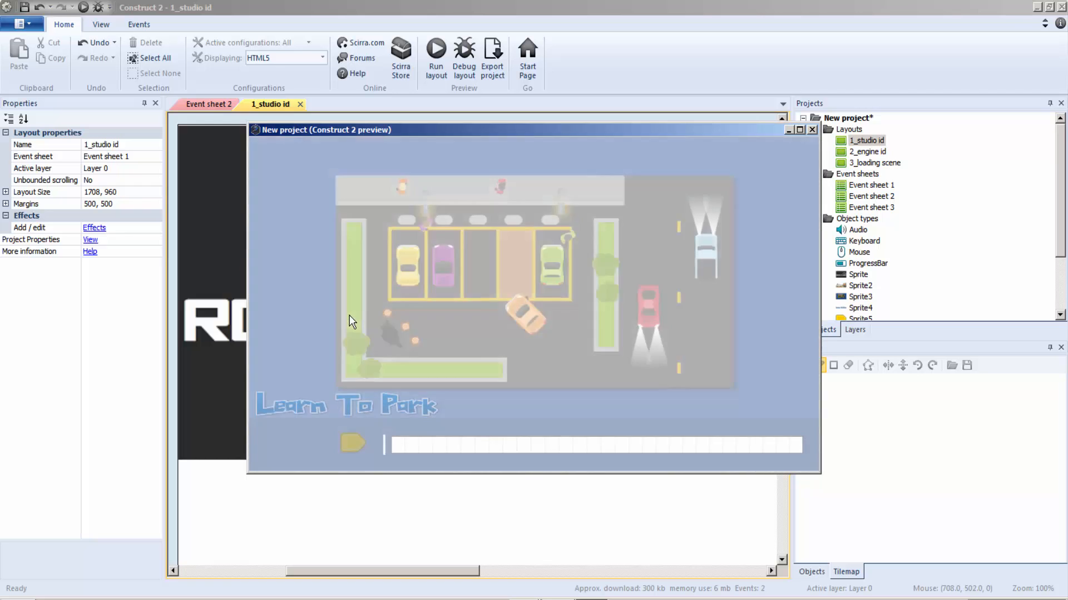
left_click_drag(820, 136, 779, 127)
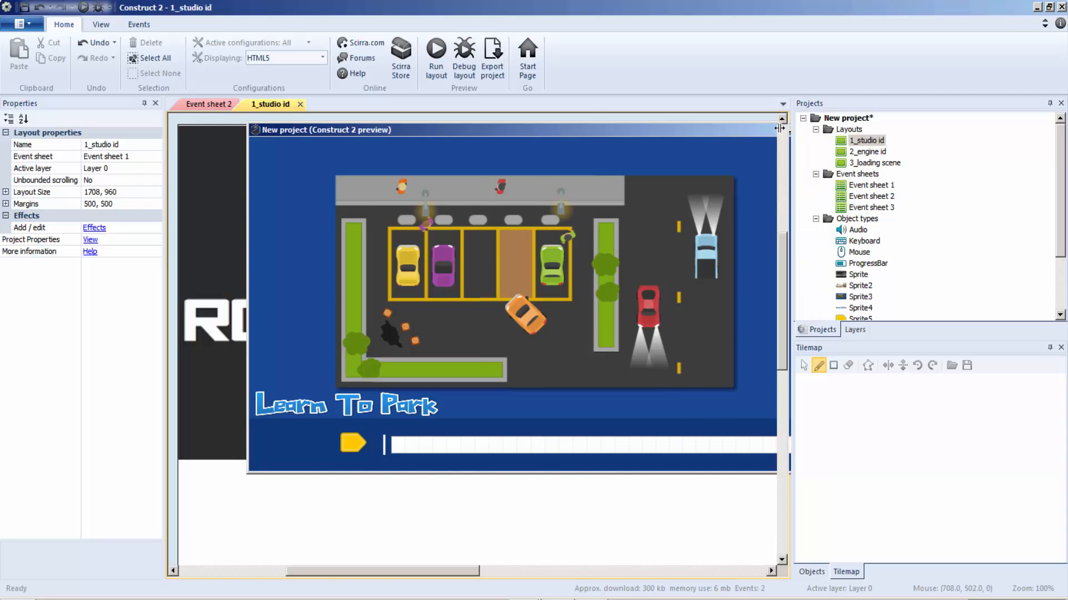
left_click(284, 105)
left_click(301, 104)
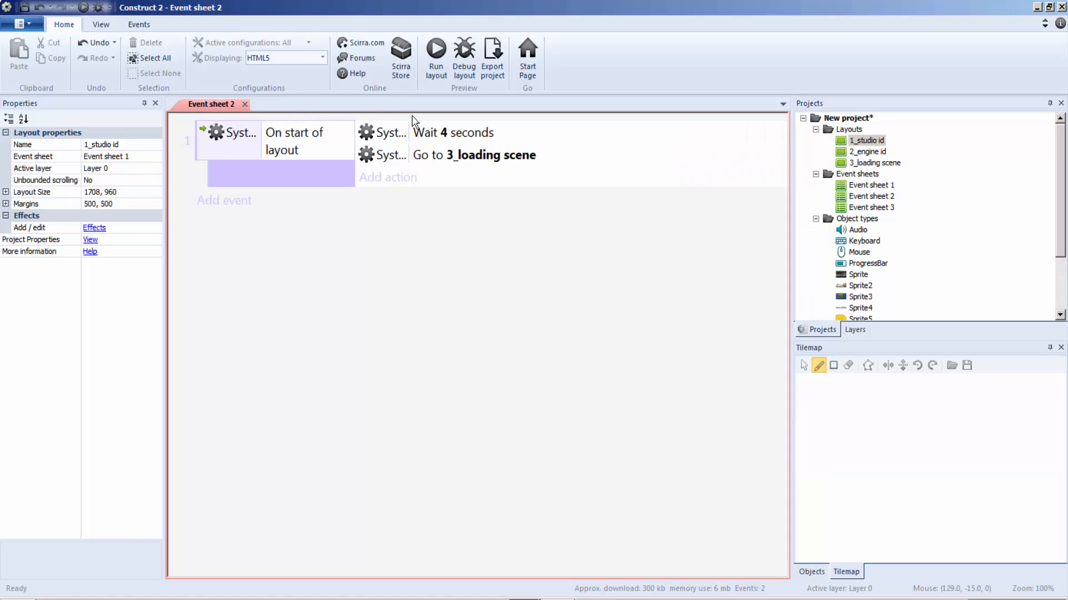
Open the 3_loading scene layout and Event sheet 3, and close Event sheet 2.
left_click(870, 164)
double_click(870, 163)
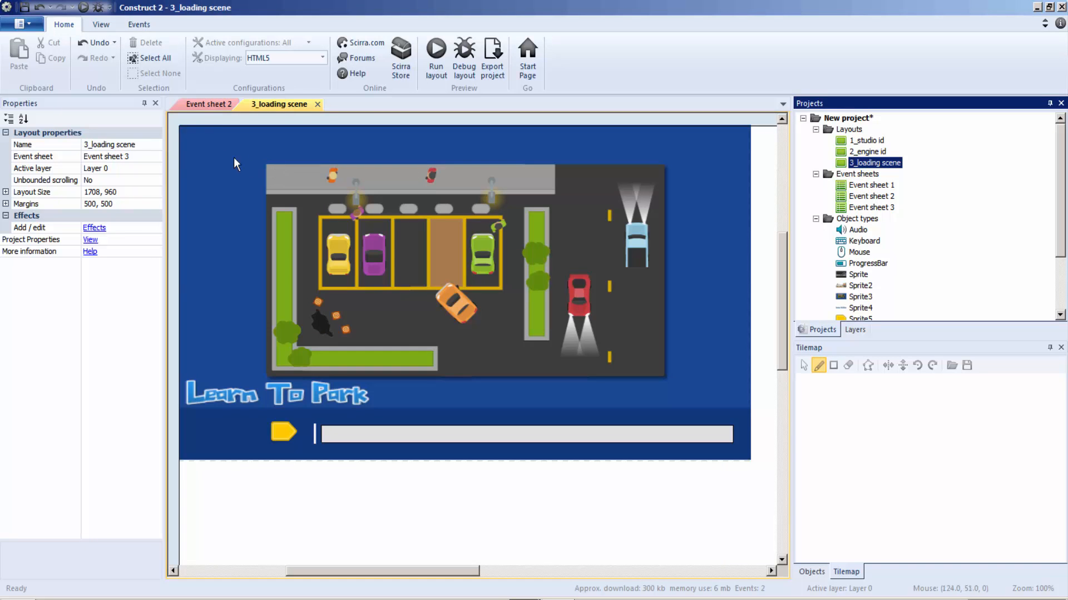
left_click(219, 104)
left_click(245, 105)
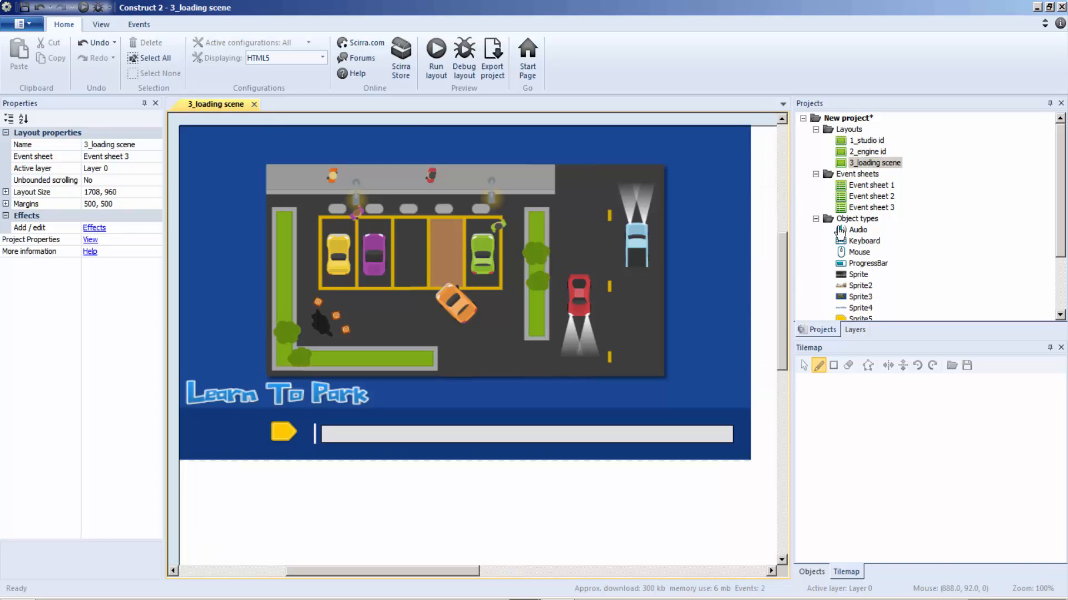
left_click(870, 207)
double_click(871, 207)
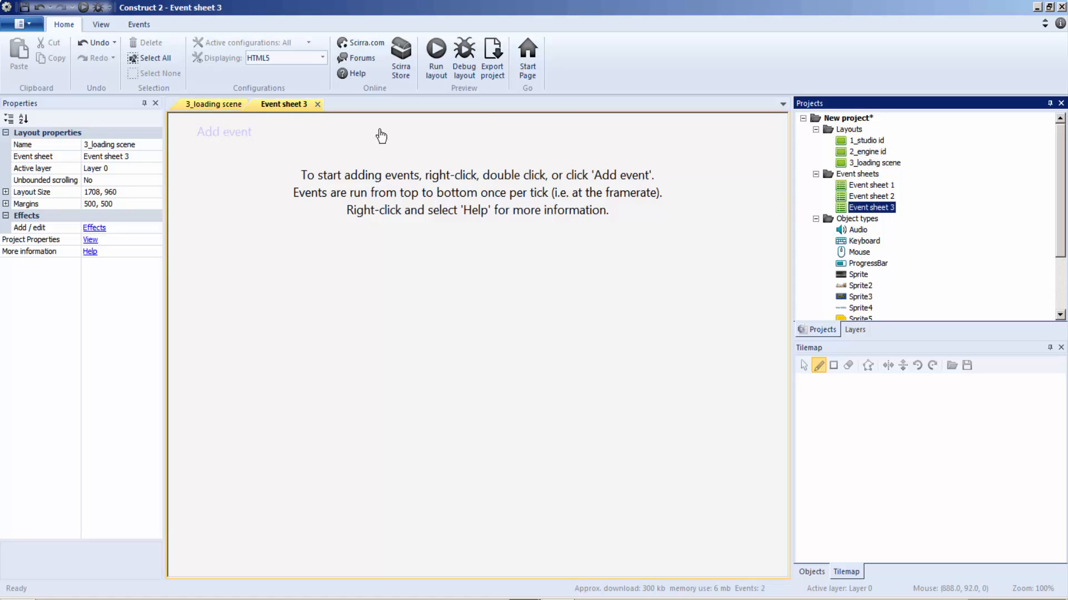
left_click(200, 105)
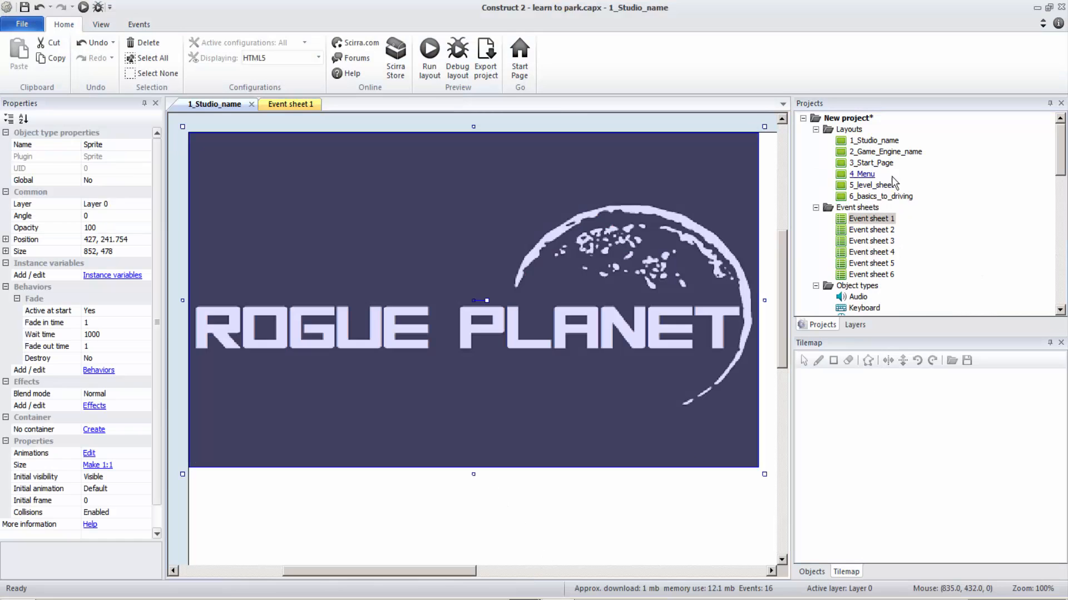
Open the 3_Start_Page layout and Event sheet 3 in the learn to park.capx reference project and lower its window to expose the new project.
double_click(870, 163)
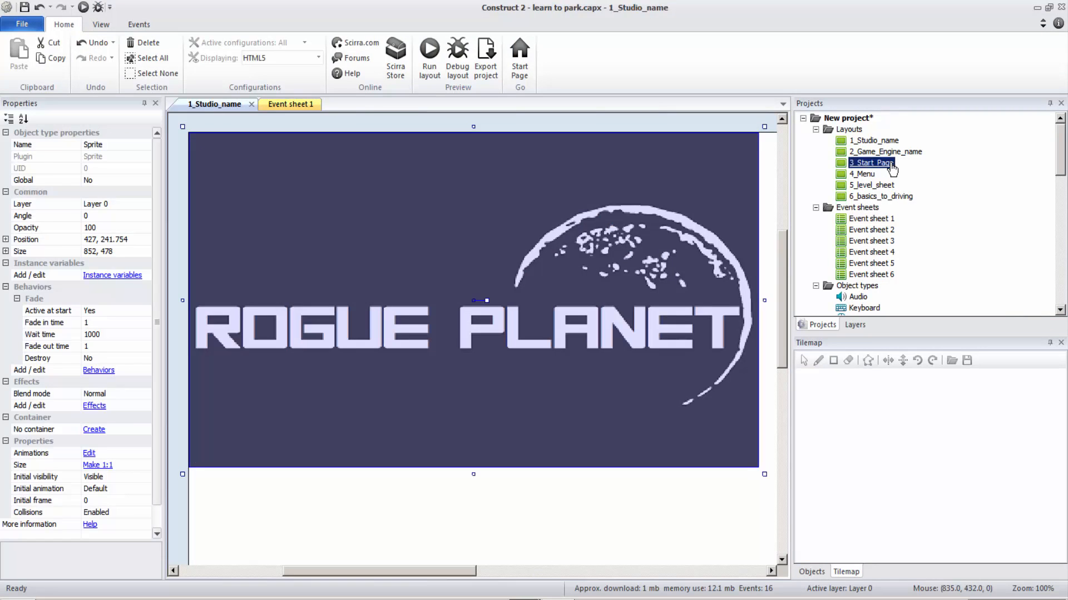
left_click(213, 104)
left_click(251, 104)
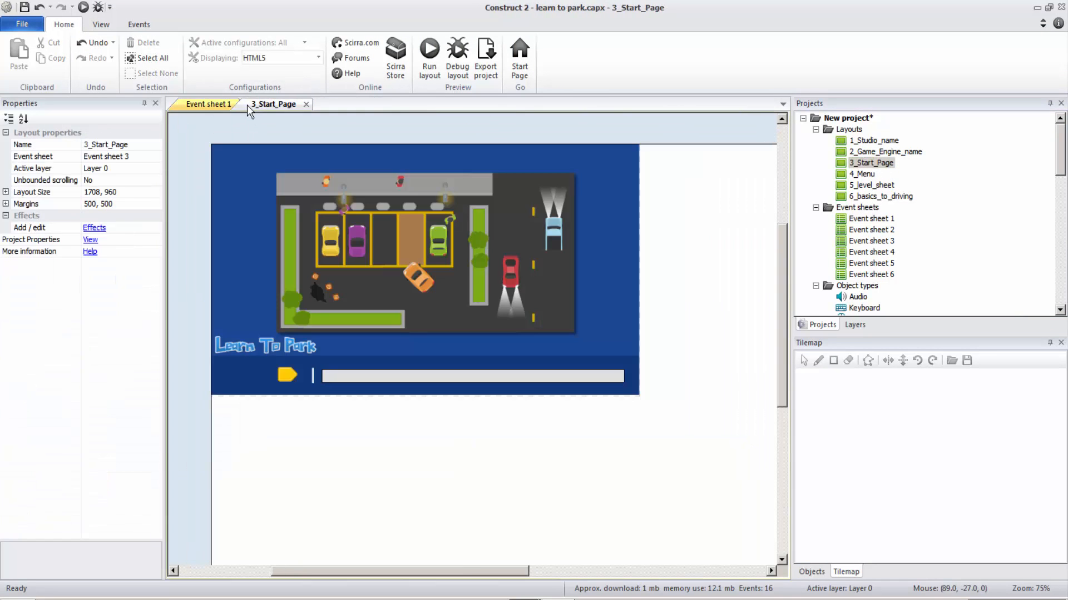
left_click(226, 105)
left_click(245, 104)
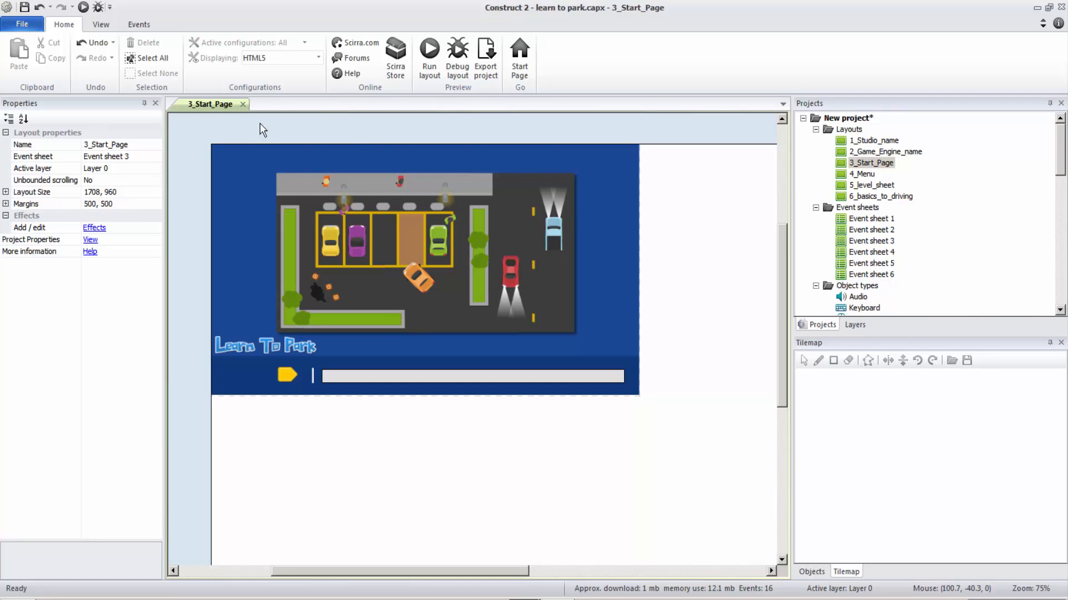
double_click(864, 242)
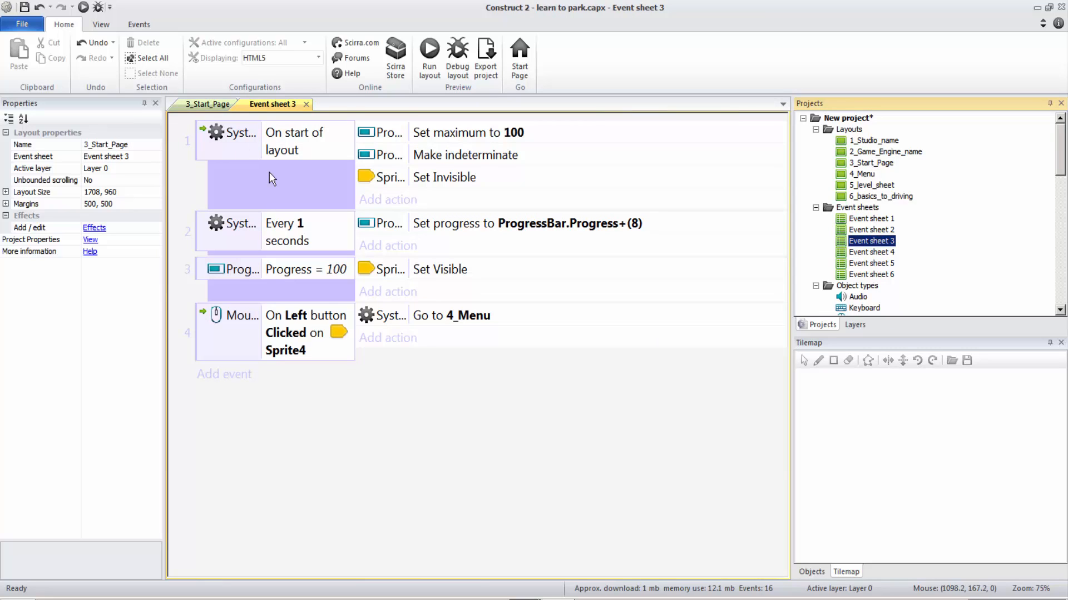
left_click(245, 146)
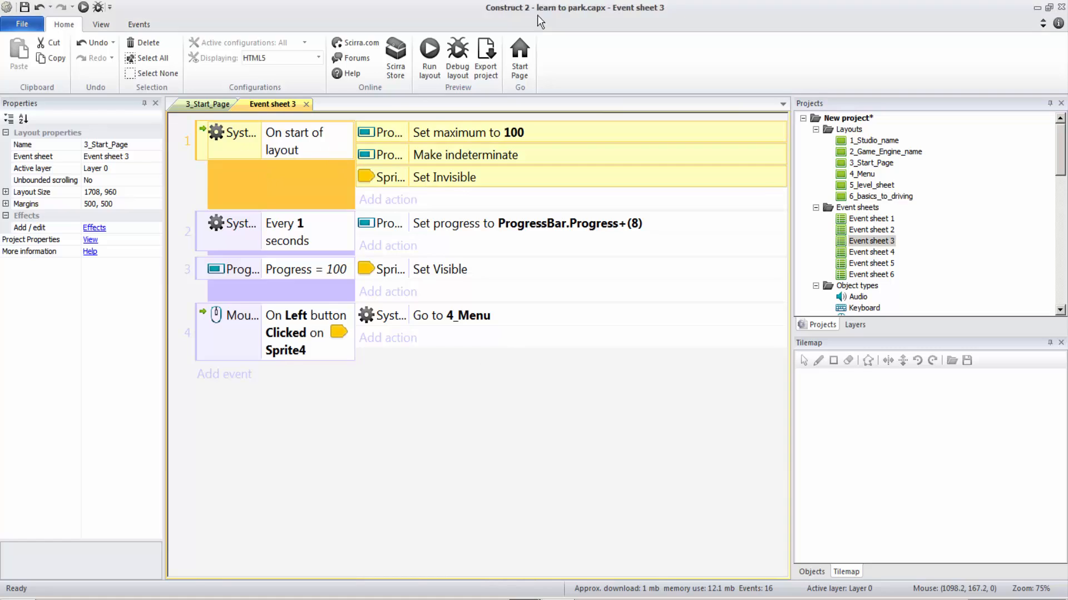
left_click_drag(519, 10, 564, 242)
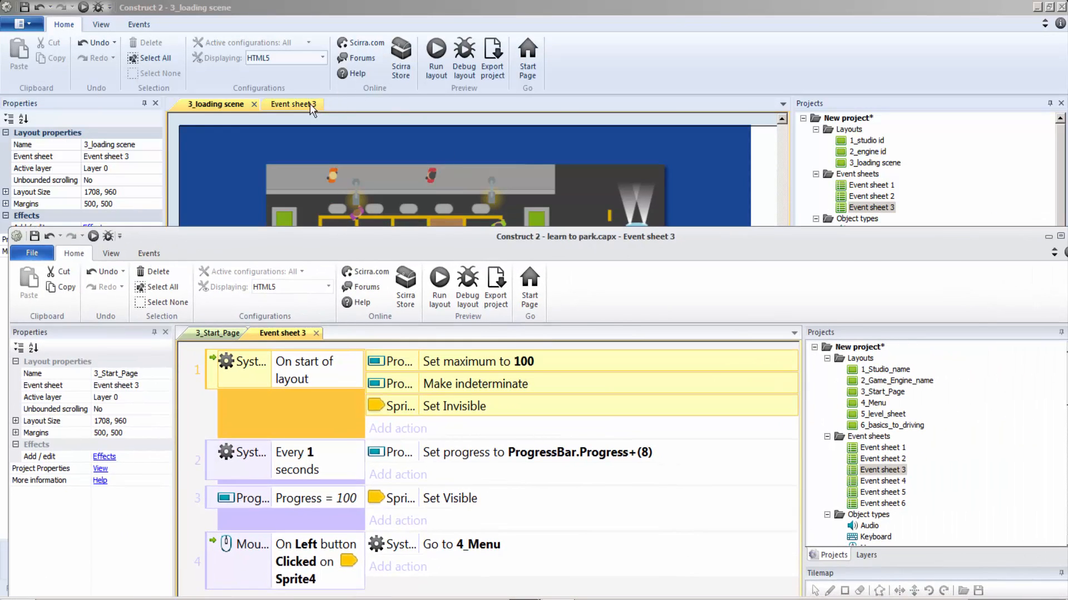
Add an On start of layout event to the new project's Event sheet 3 with a Make indeterminate action for the progress bar.
left_click(309, 104)
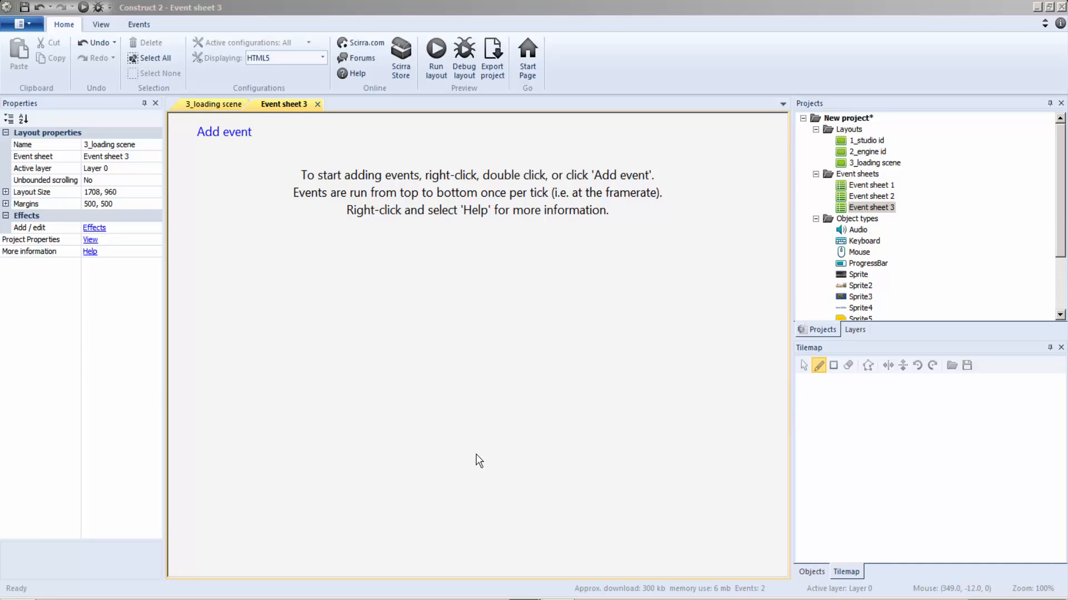
double_click(486, 381)
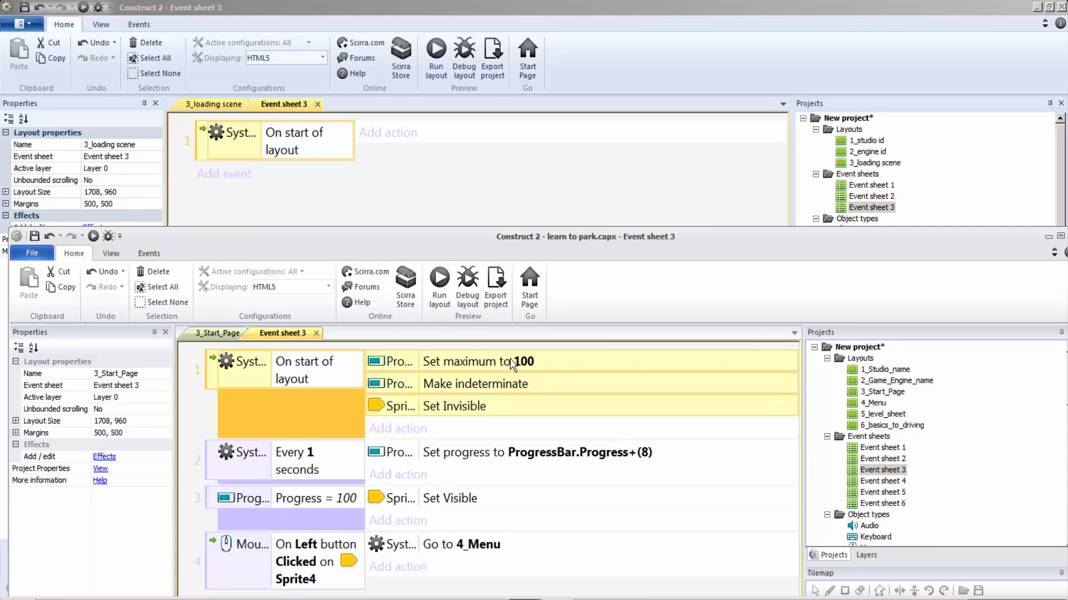
left_click(443, 405)
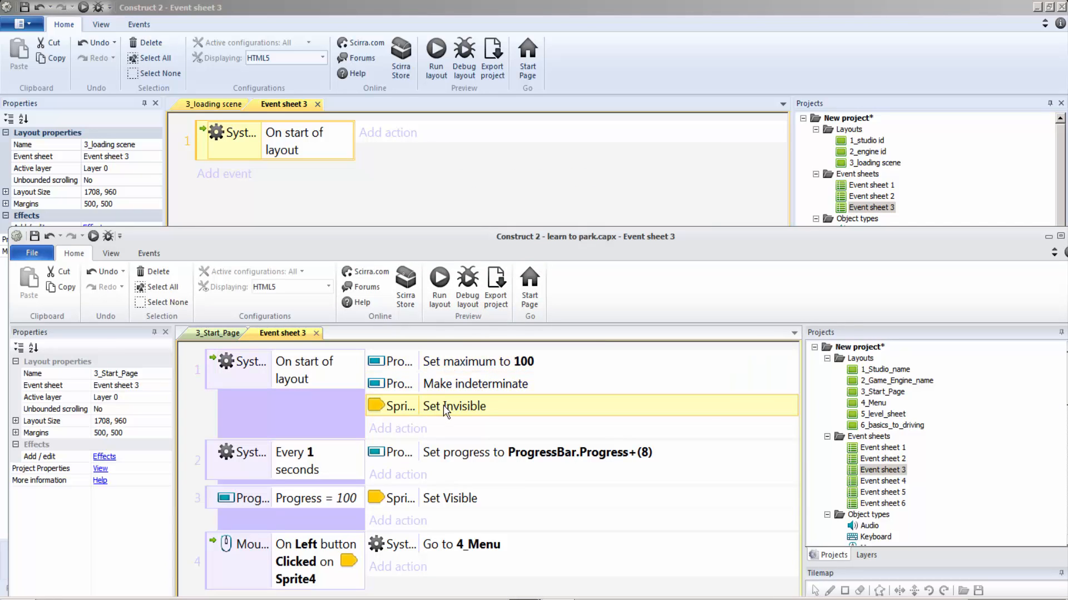
left_click(373, 144)
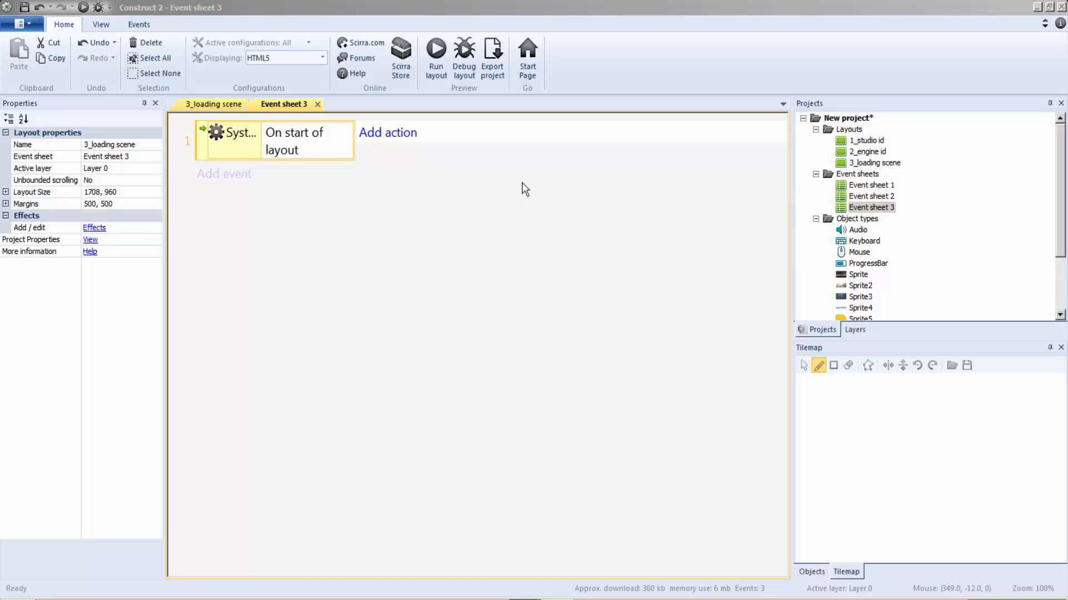
left_click(777, 500)
left_click(393, 162)
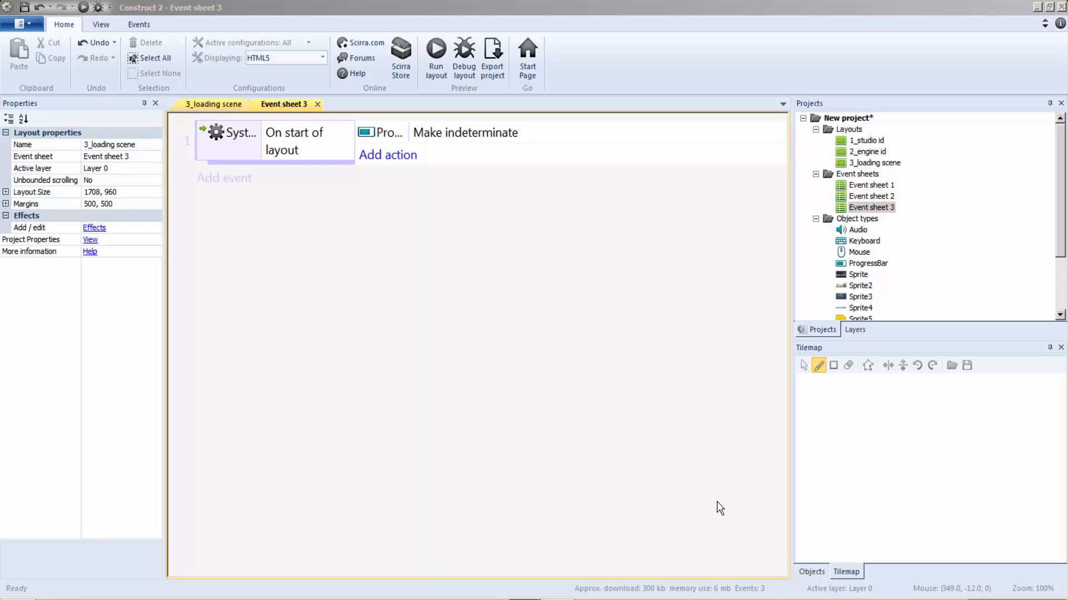
Add actions to the On start of layout event setting the progress bar's maximum to 100 and Sprite5's opacity to 0.
double_click(587, 458)
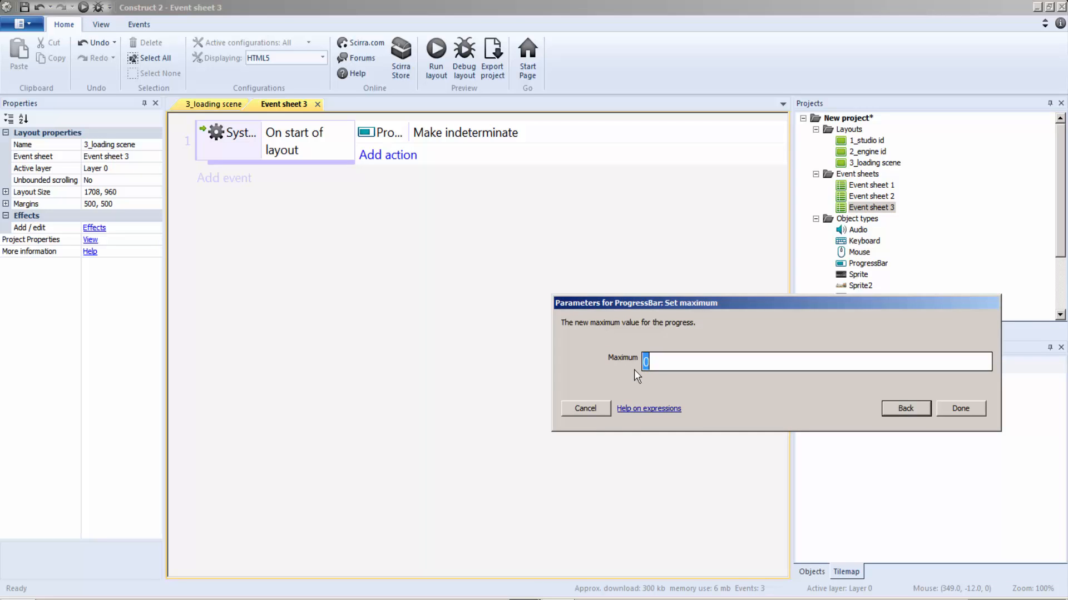
type("100")
left_click(961, 409)
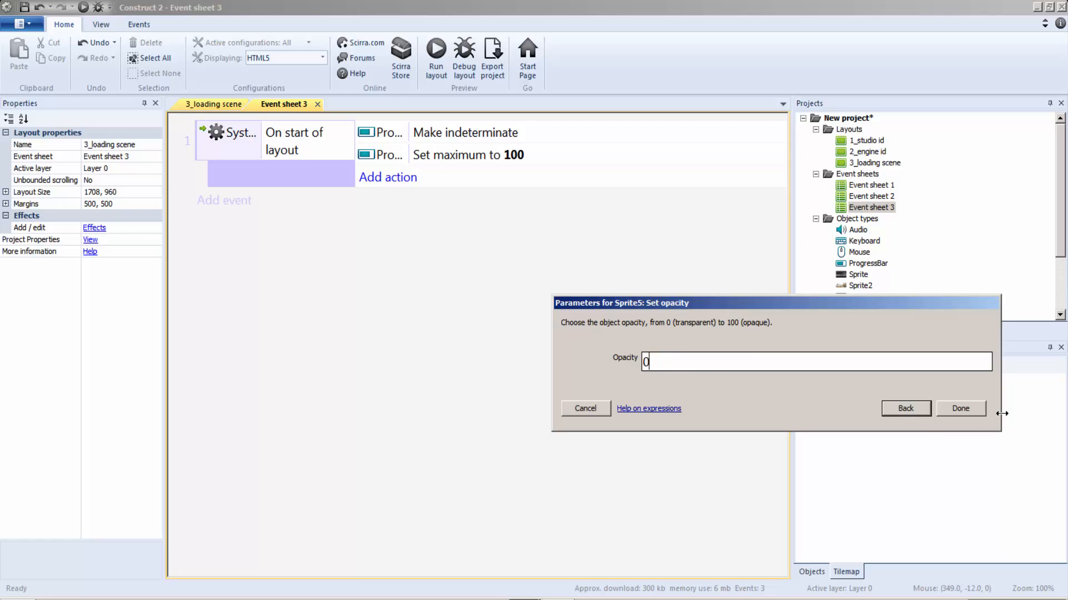
left_click(958, 410)
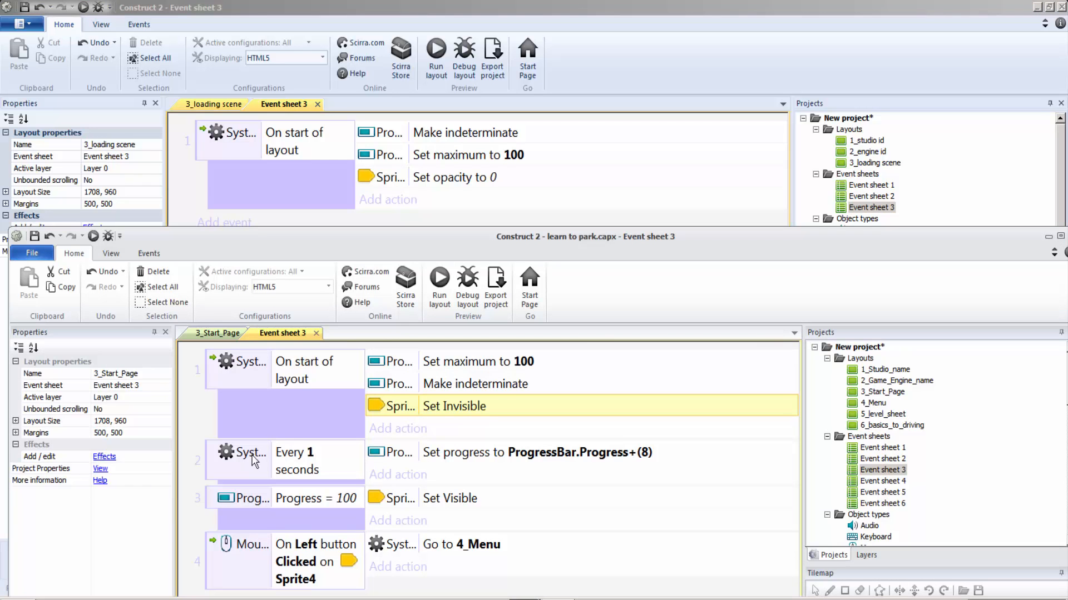
Check the timed event in the learn to park.capx reference and add an Every 1.0 seconds event to the new project's Event sheet 3.
left_click(302, 414)
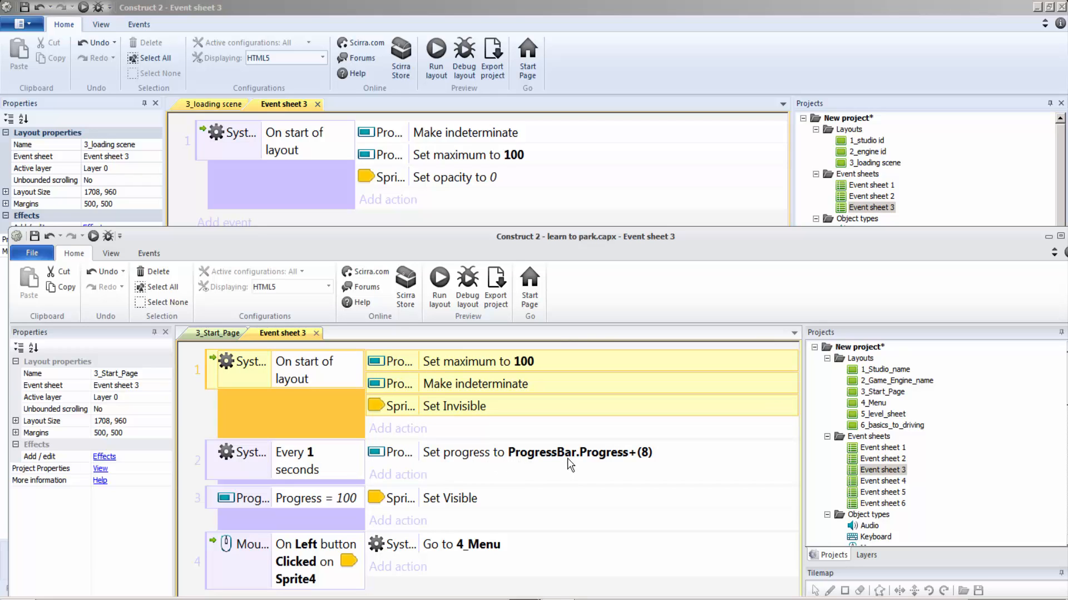
left_click(626, 459)
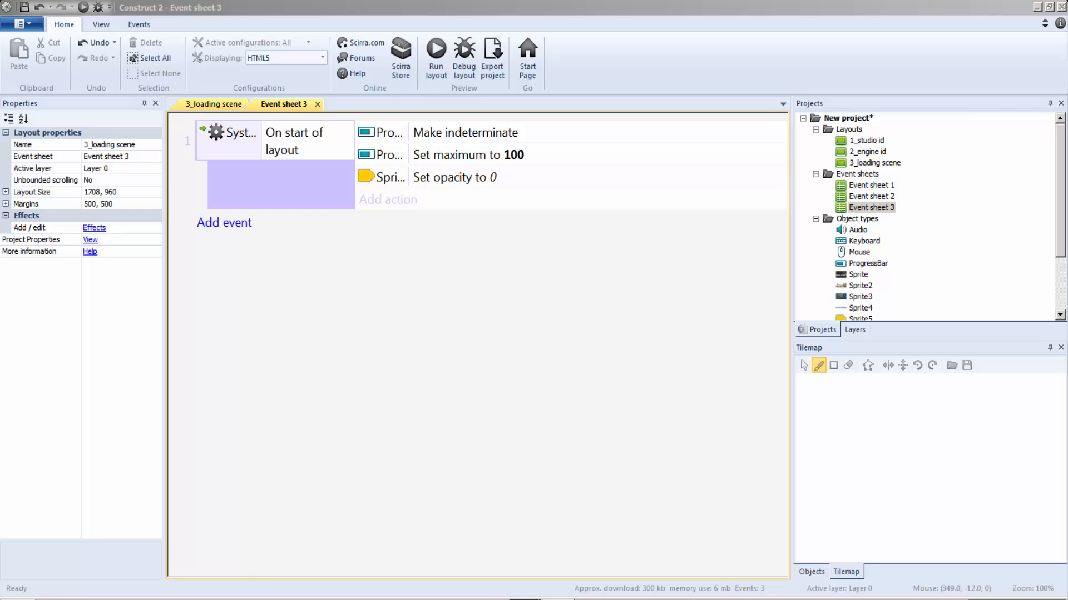
left_click(483, 556)
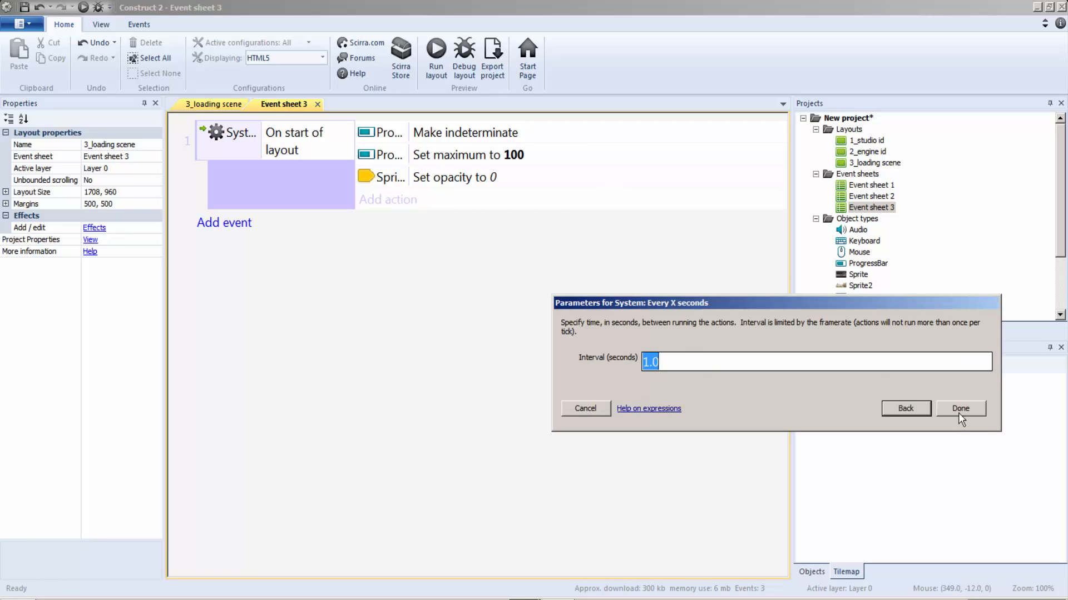
left_click(957, 409)
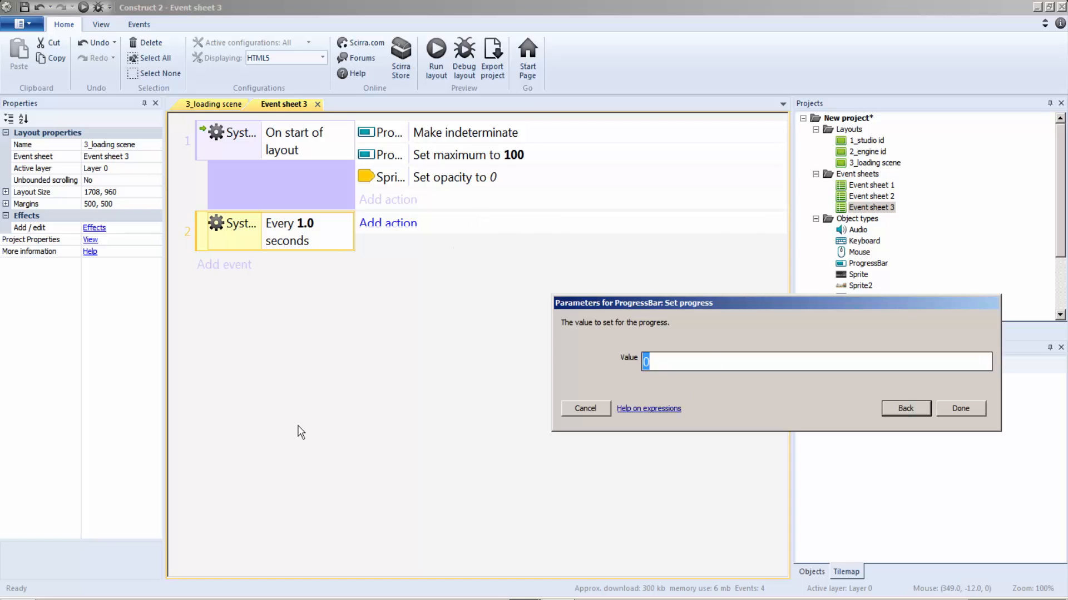
Add a Set progress action with the value ProgressBar.Progress+(8) to the Every 1.0 seconds event, checking the expression in the reference project.
left_click(446, 379)
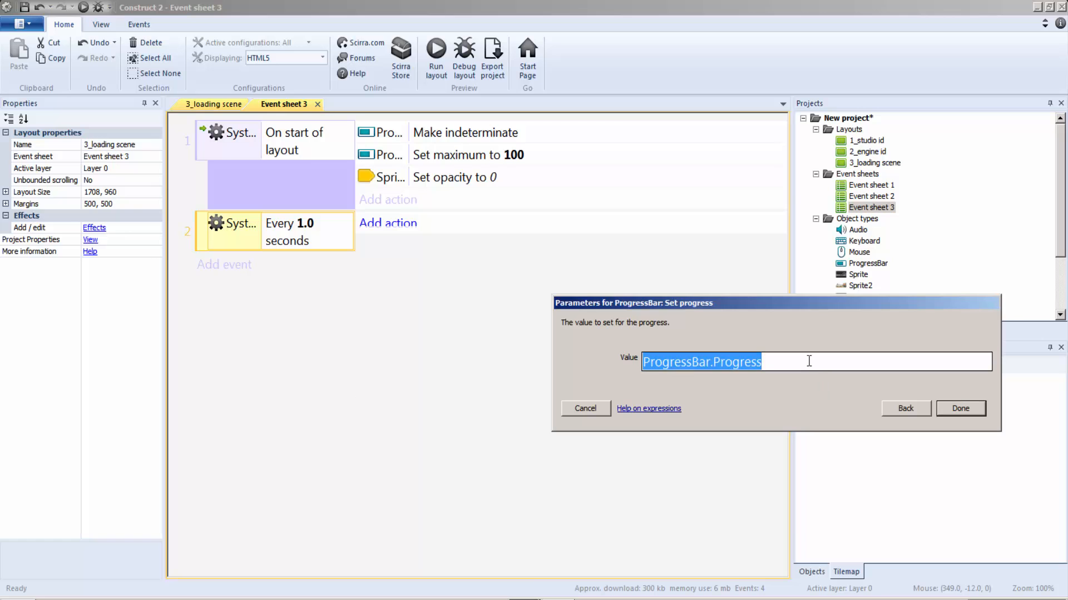
left_click(809, 361)
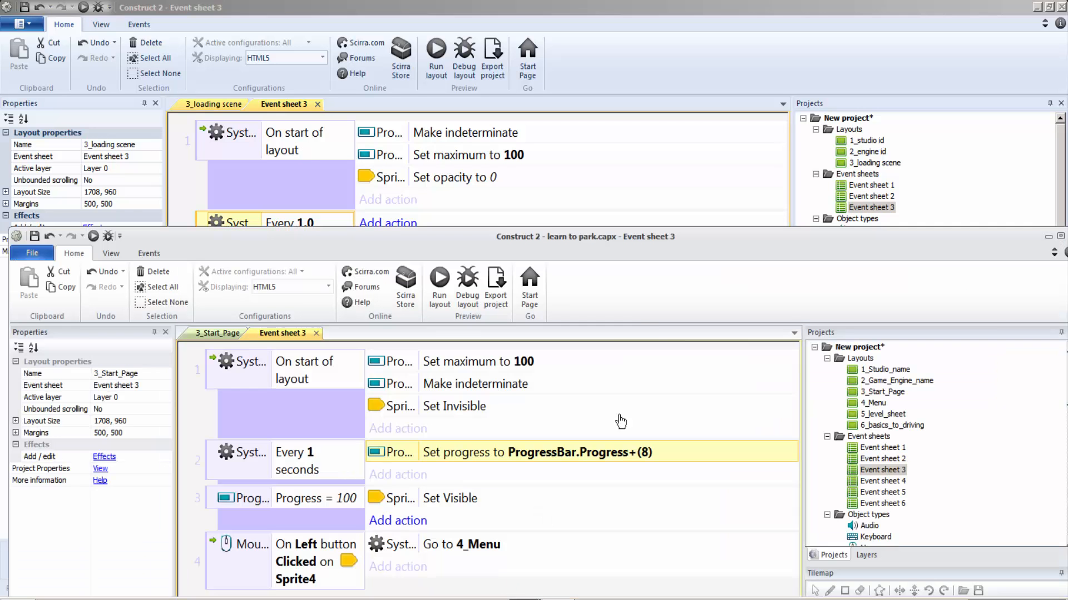
left_click(522, 593)
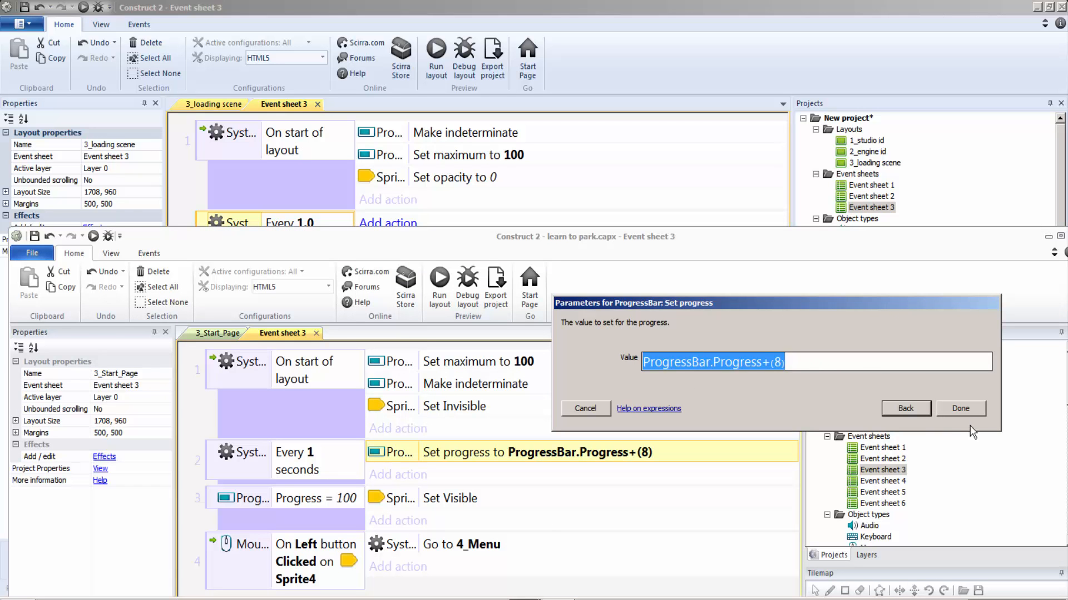
left_click(601, 411)
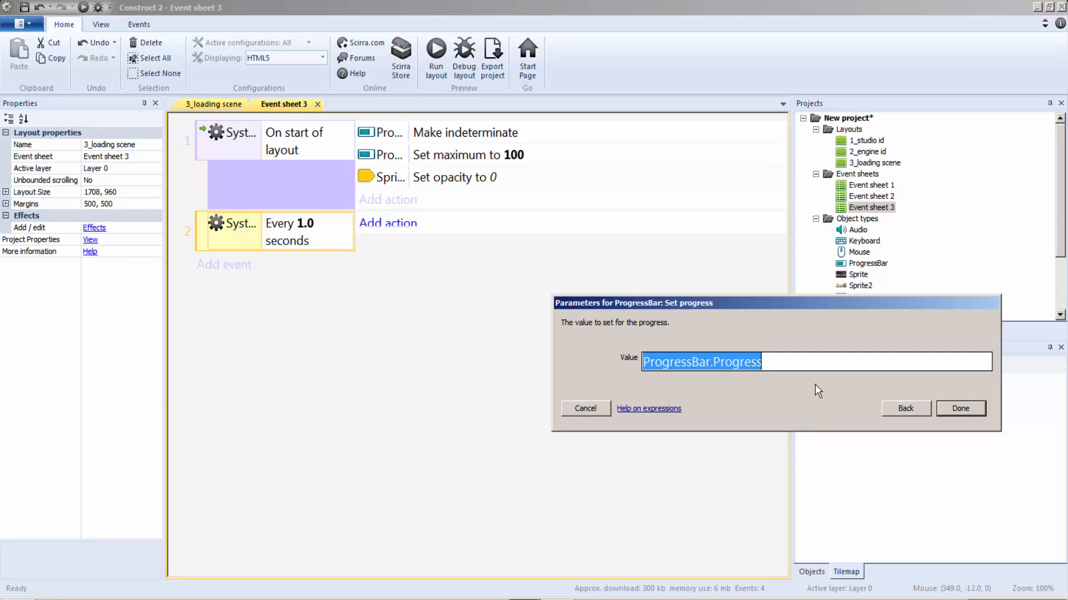
key("End")
type("+(8)")
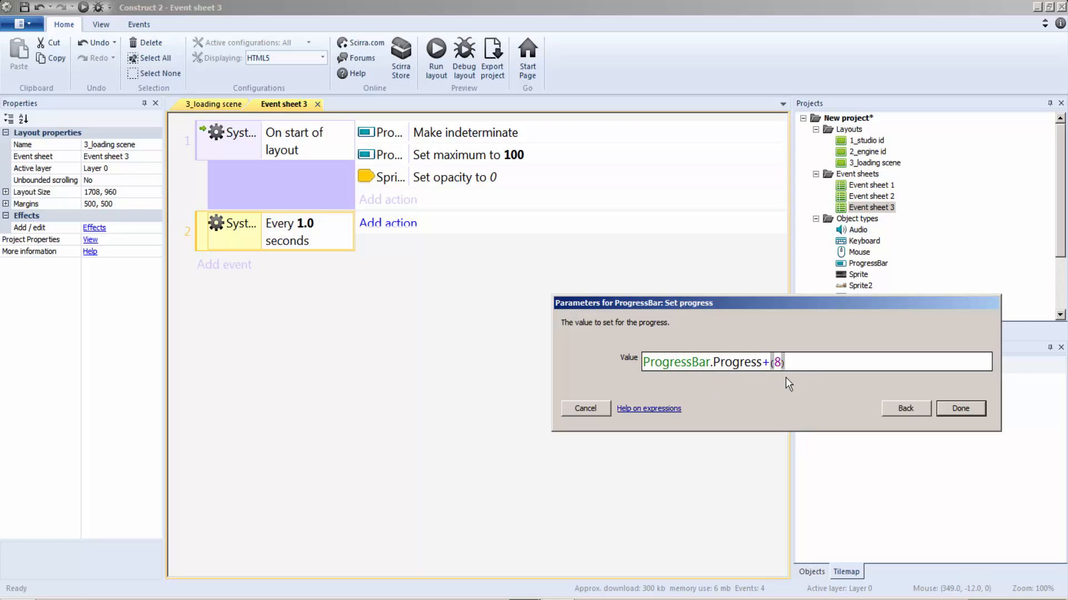
left_click(961, 408)
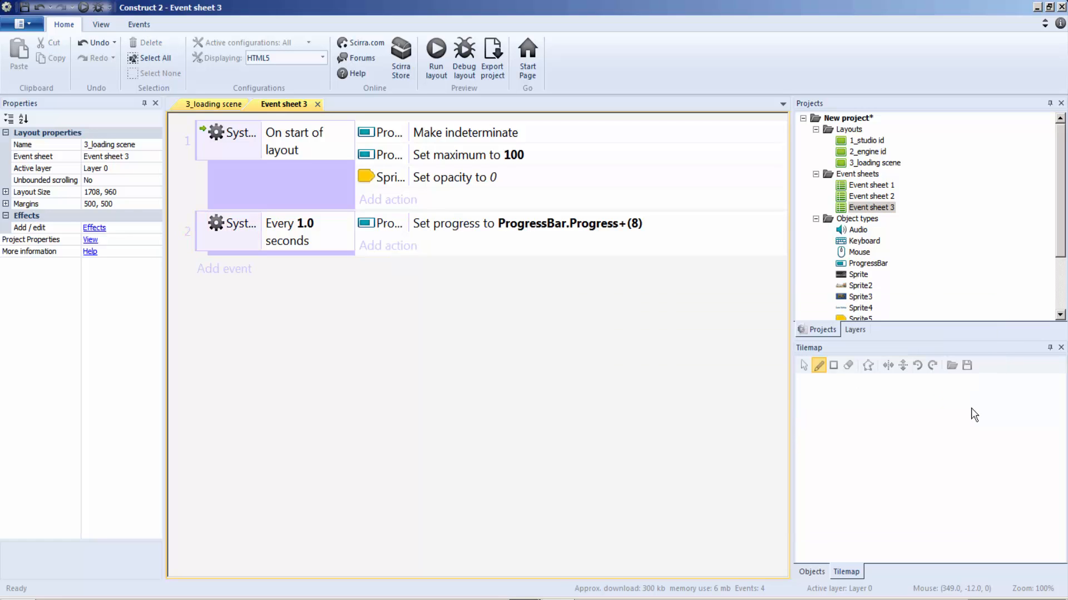
Following the reference project's third event, add a progress bar Compare progress event for Greater than 99 that sets Sprite5's opacity to 100.
left_click(483, 564)
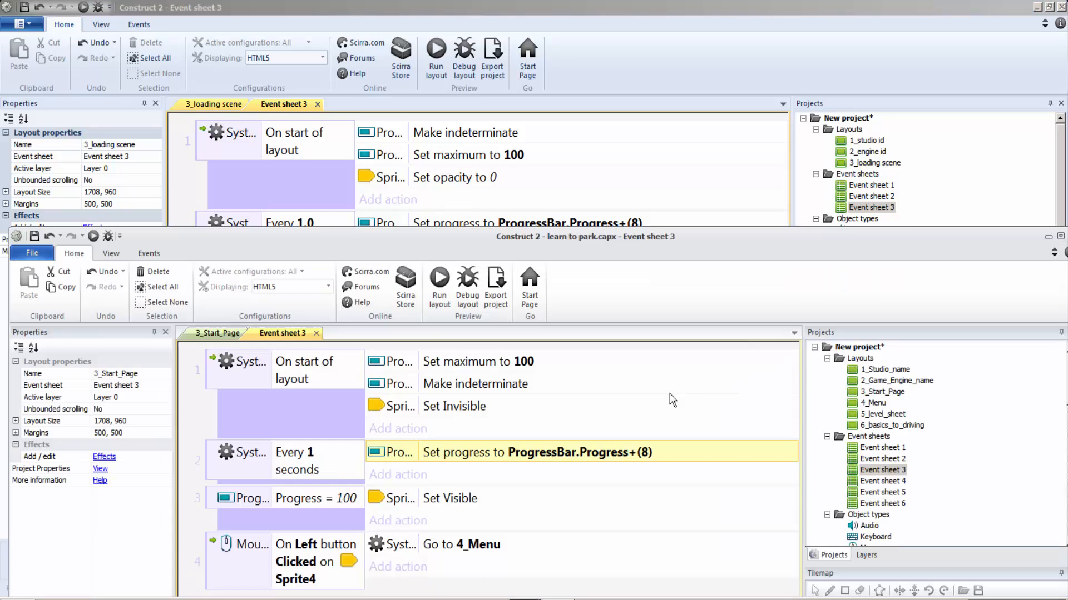
left_click(267, 512)
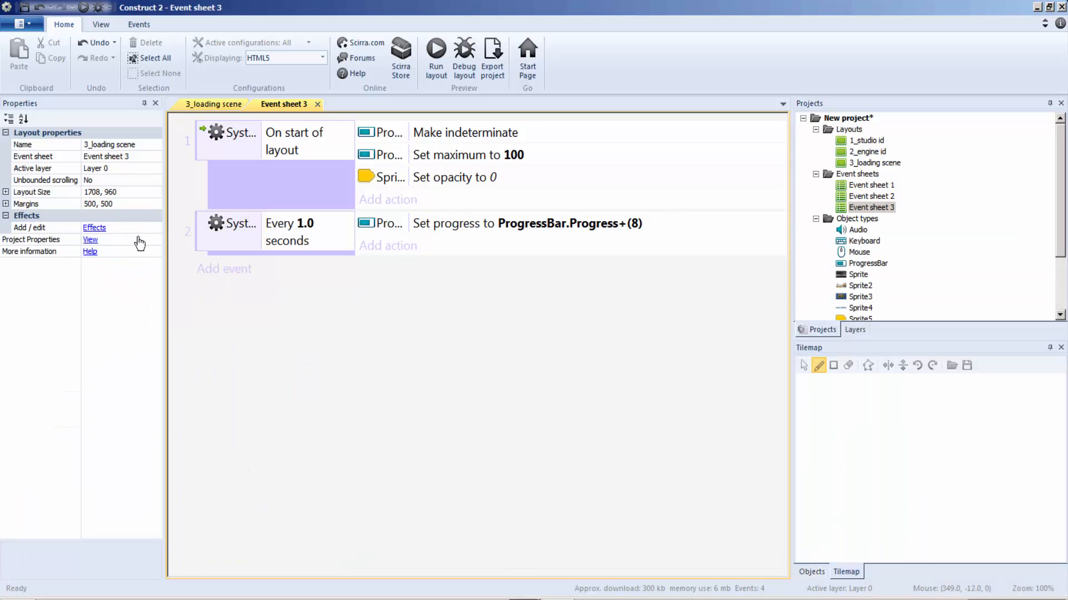
left_click(578, 206)
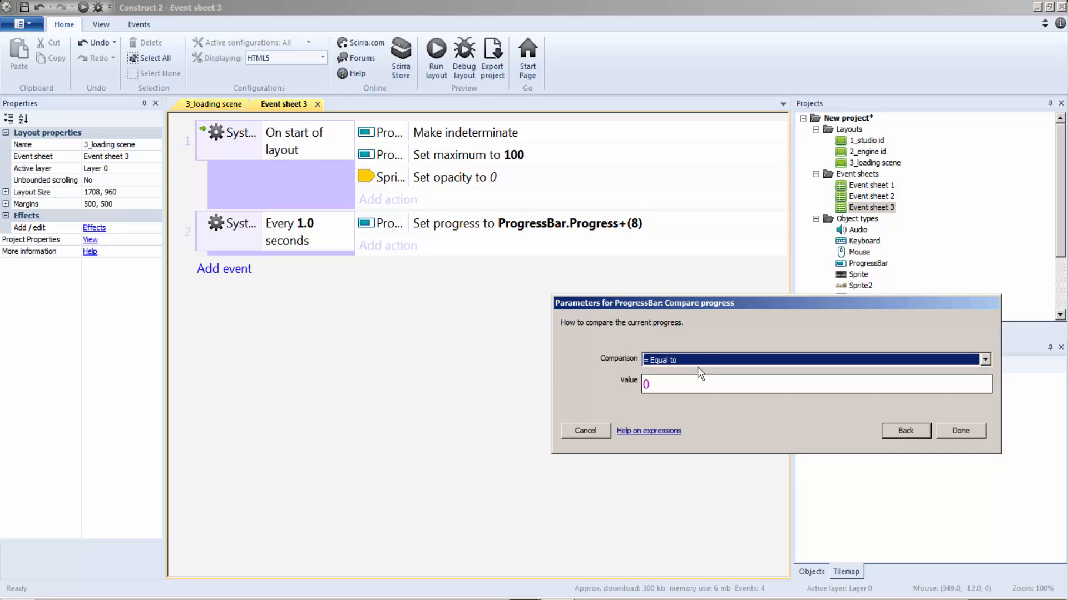
left_click(697, 360)
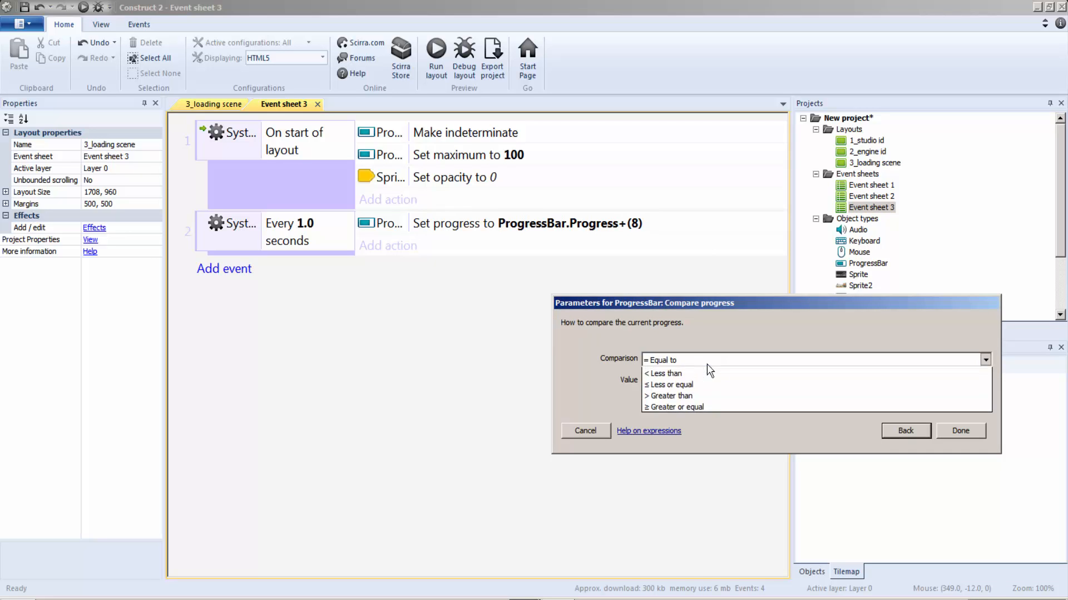
left_click(706, 365)
key("Tab")
type("100")
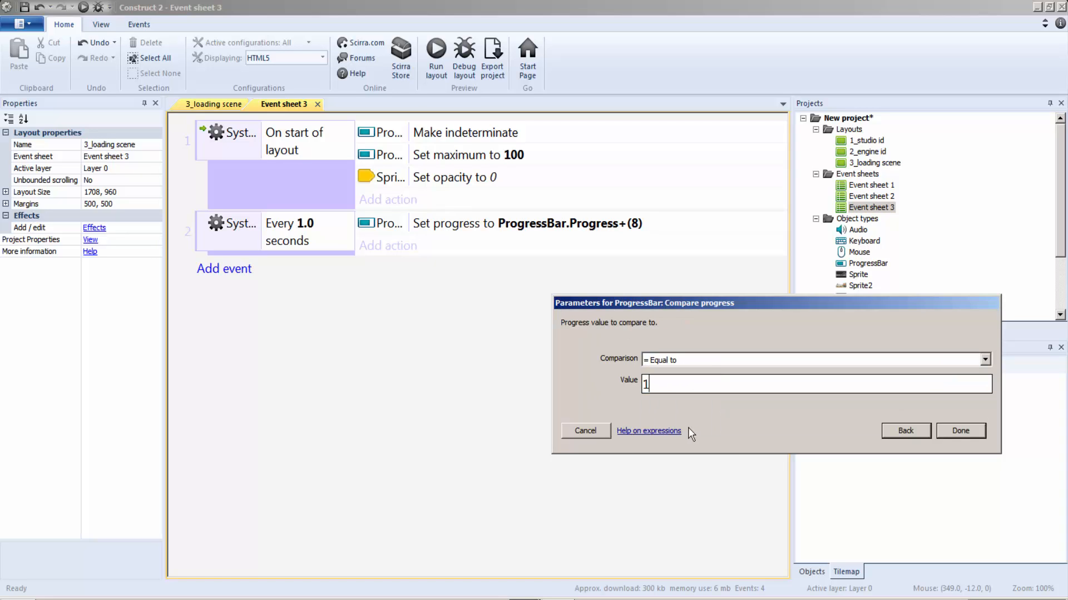
left_click(674, 356)
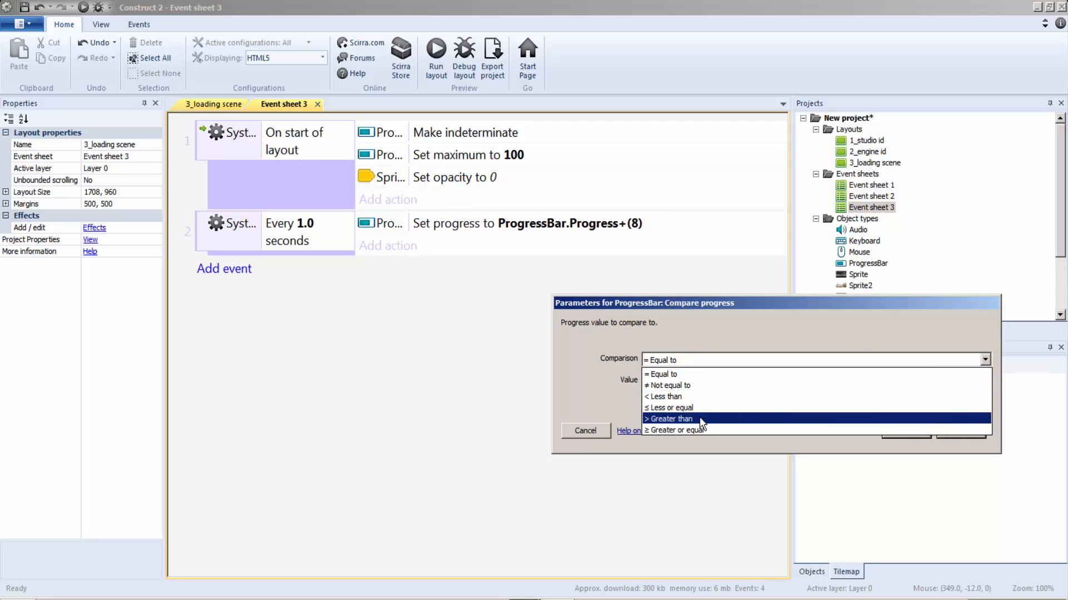
left_click(671, 418)
left_click_drag(667, 384, 629, 385)
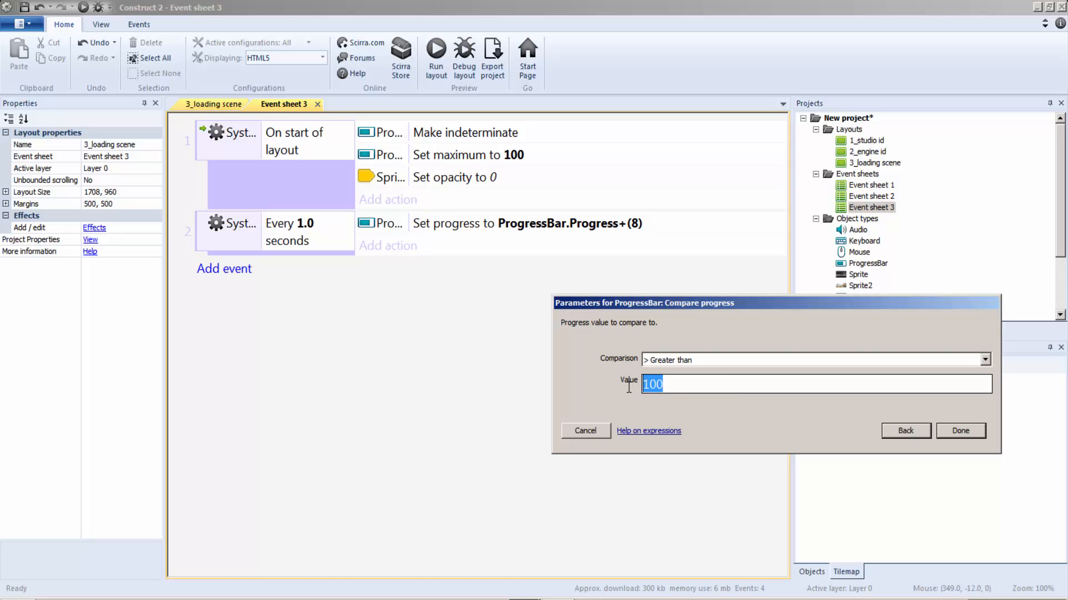
type("99")
left_click(971, 432)
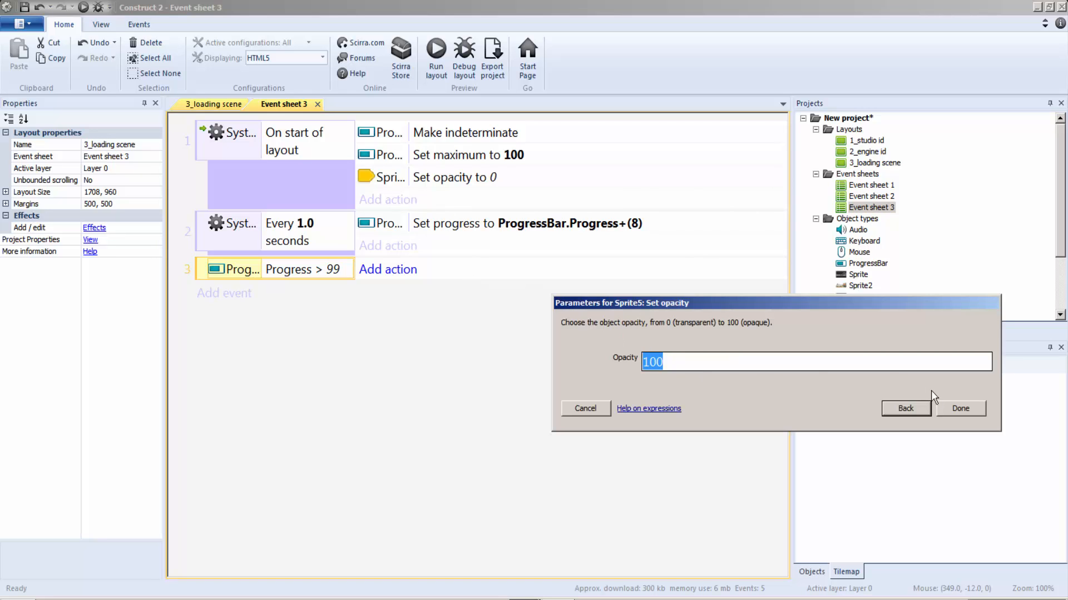
left_click(956, 409)
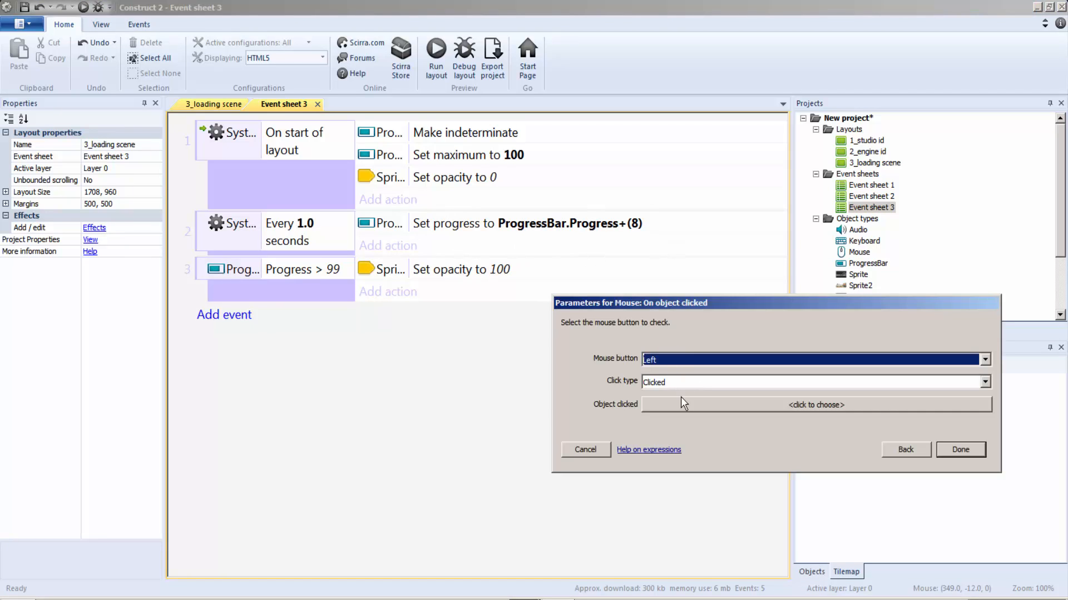
Add a Mouse On object clicked event for the Left button on Sprite5, with a Go to layout action targeting 1_studio id.
left_click(683, 403)
double_click(734, 247)
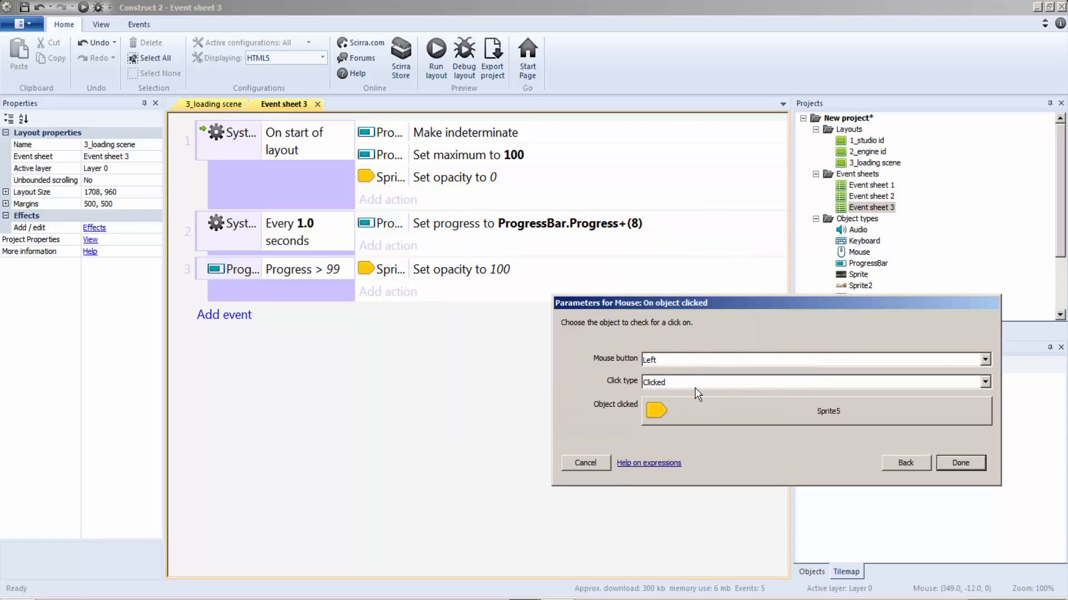
left_click(980, 466)
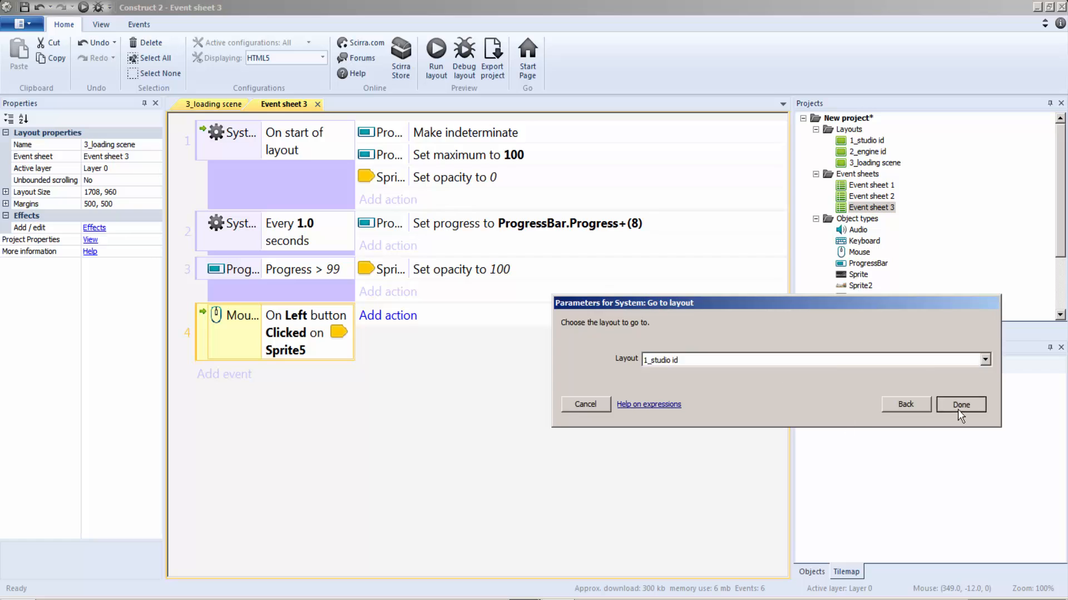
left_click(953, 407)
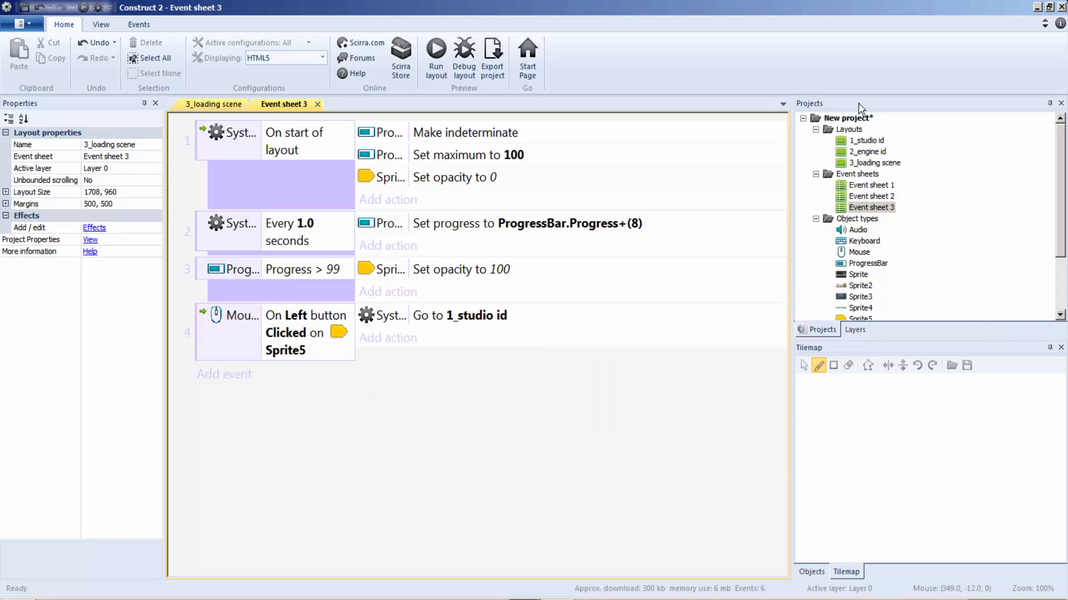
Add a new layout with its own event sheet to the project and rename the layout 4_game menu.
right_click(849, 134)
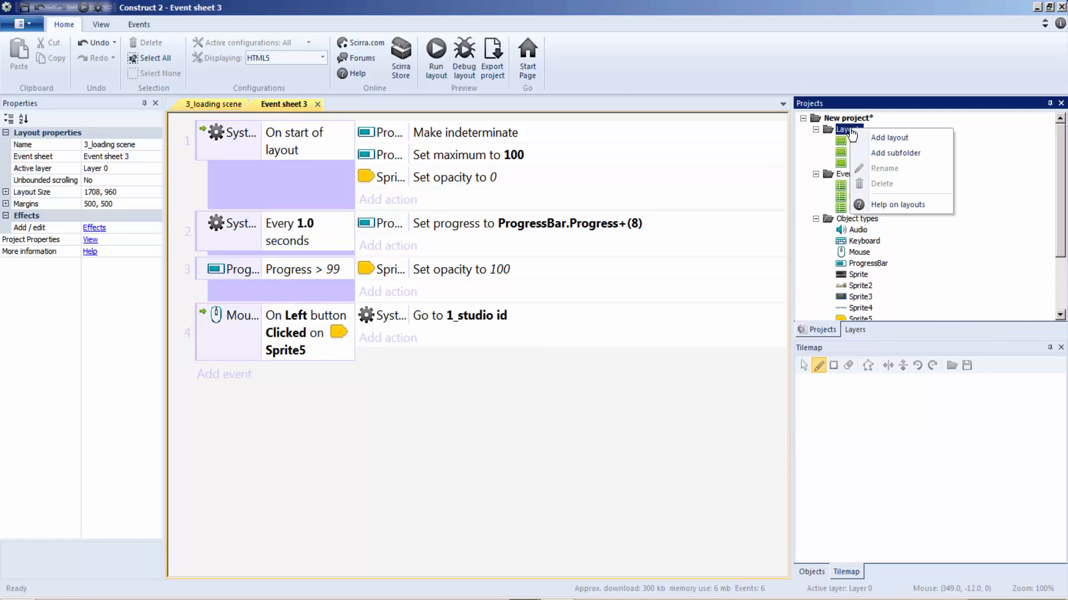
left_click(888, 139)
left_click(534, 277)
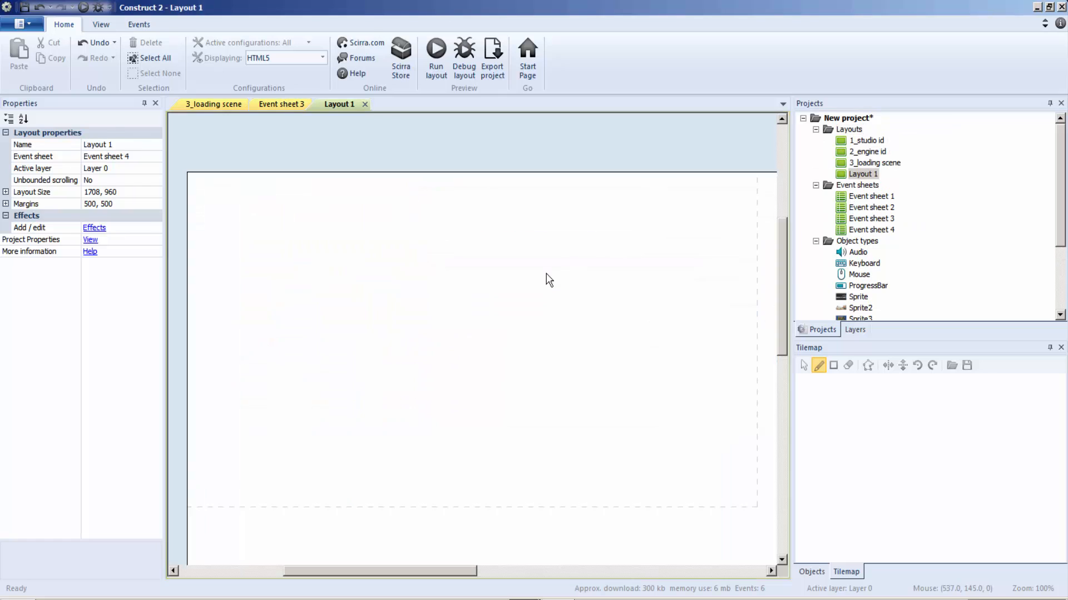
right_click(866, 174)
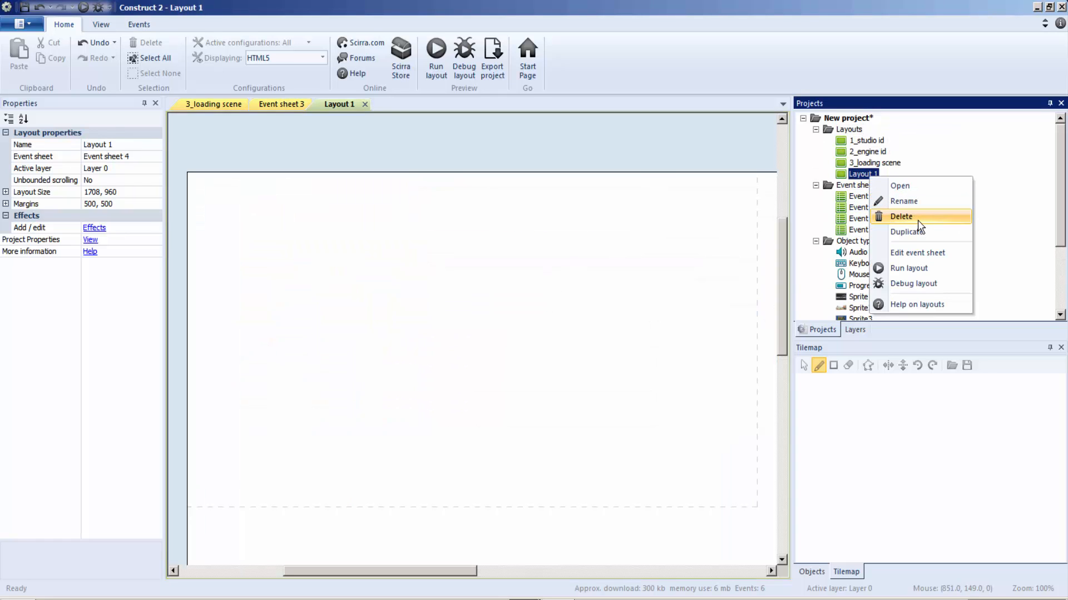
left_click(915, 201)
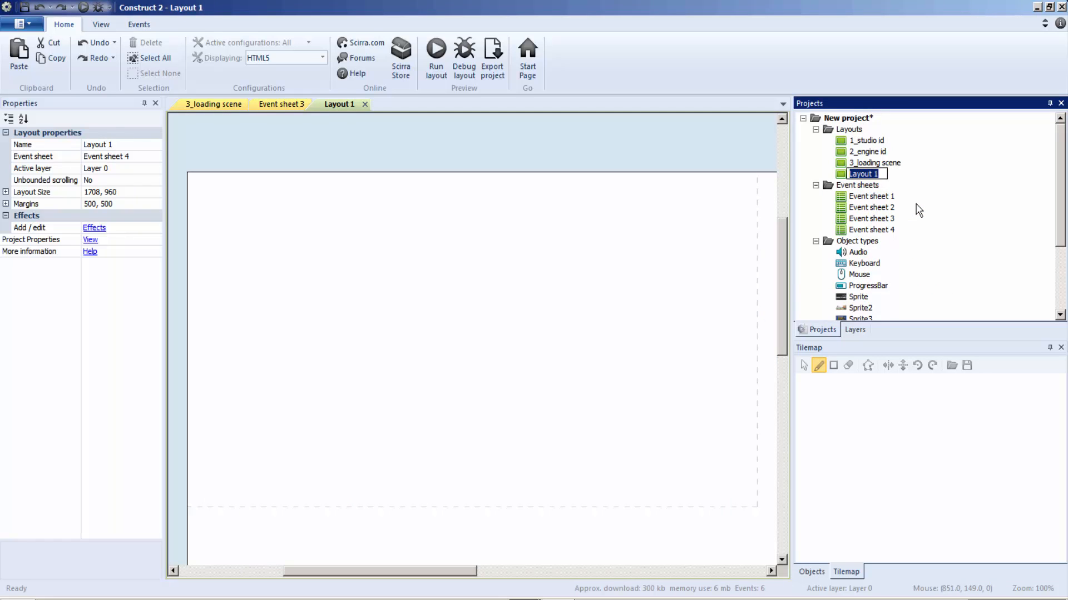
type("4_game menu")
key("Return")
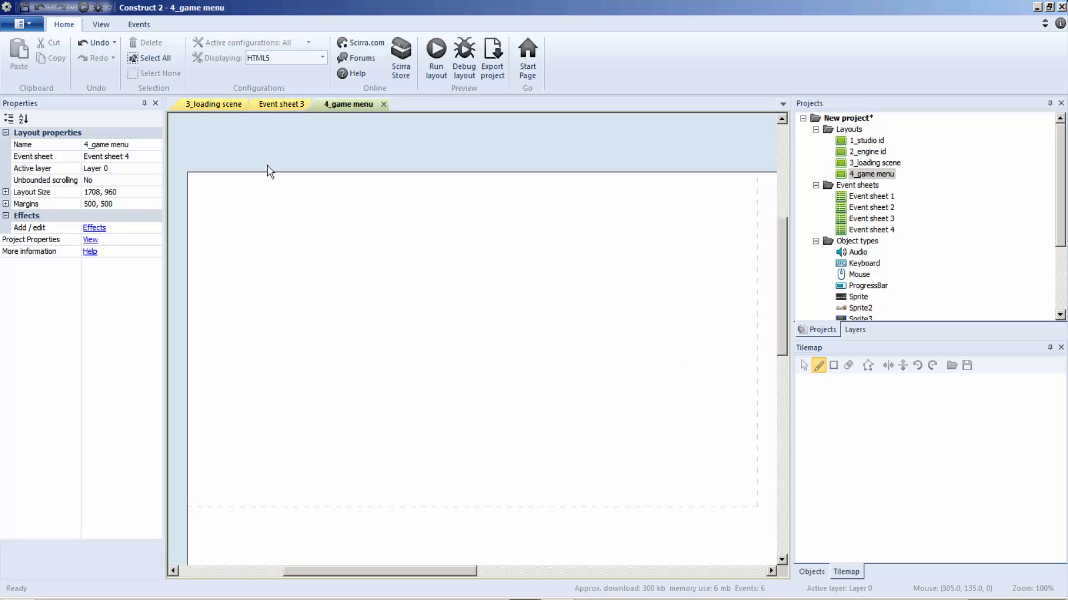
Set the target of the Go to layout action in Event sheet 3's Sprite5 mouse event to 4_game menu.
left_click(284, 105)
double_click(452, 315)
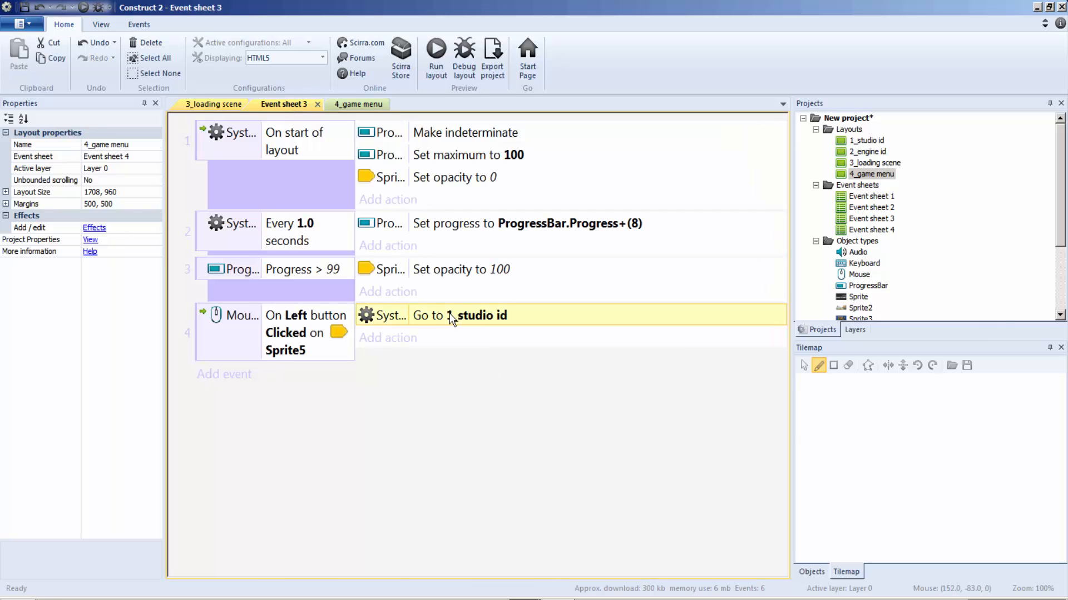
left_click(783, 359)
left_click(699, 402)
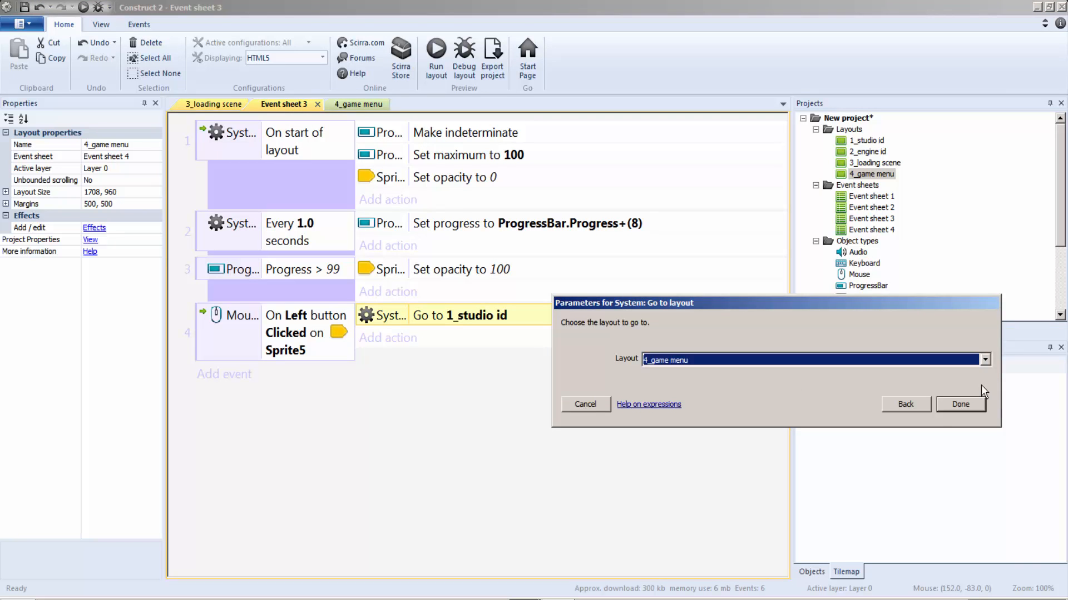
left_click(951, 401)
Preview the 3_loading scene layout to test its progress bar and start button, close the preview and return to Event sheet 3.
left_click(210, 106)
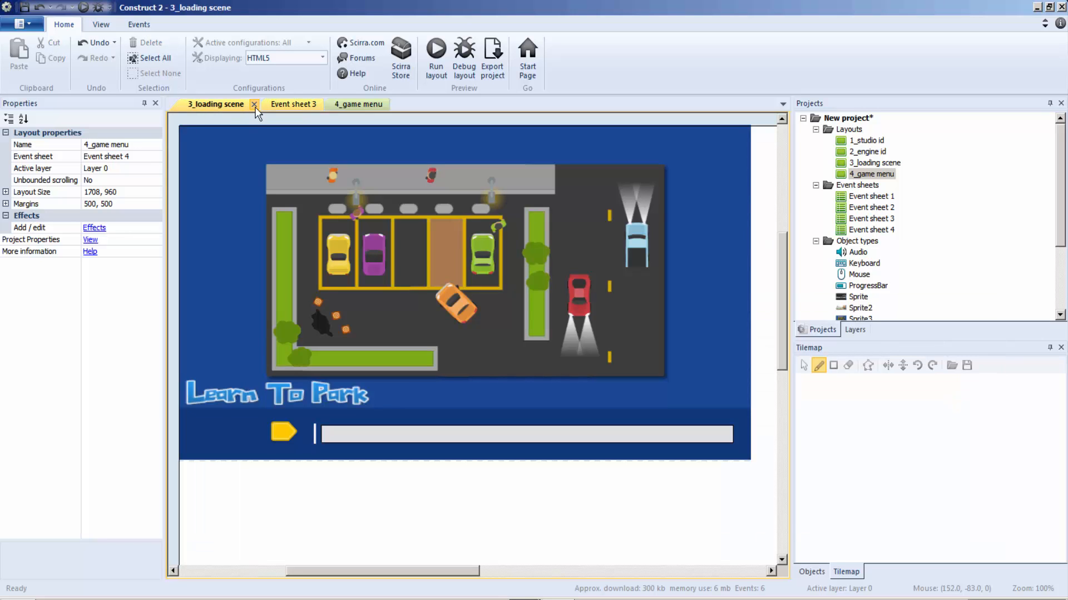
left_click(293, 106)
left_click(223, 109)
left_click(436, 50)
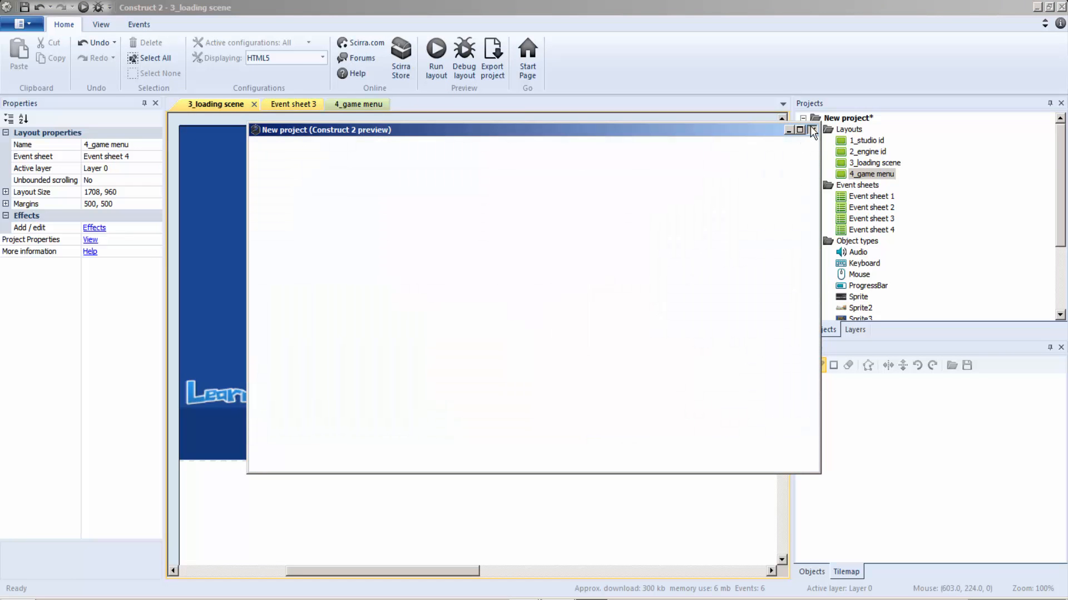
left_click(811, 129)
left_click(305, 105)
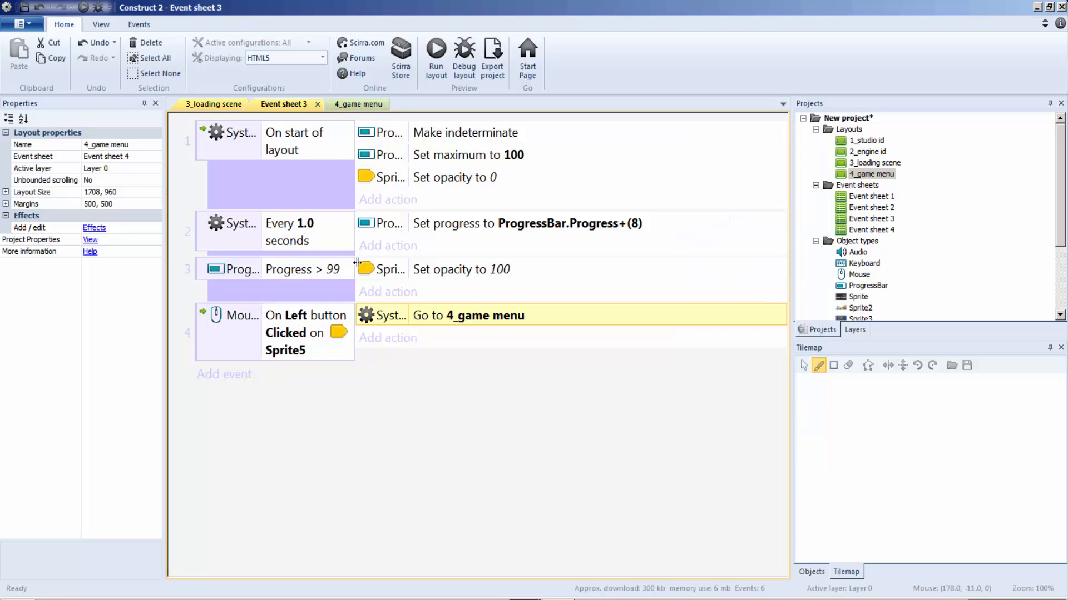
Switch to the learn to park.capx project and examine the On start of layout actions in its Event sheet 3.
left_click(305, 292)
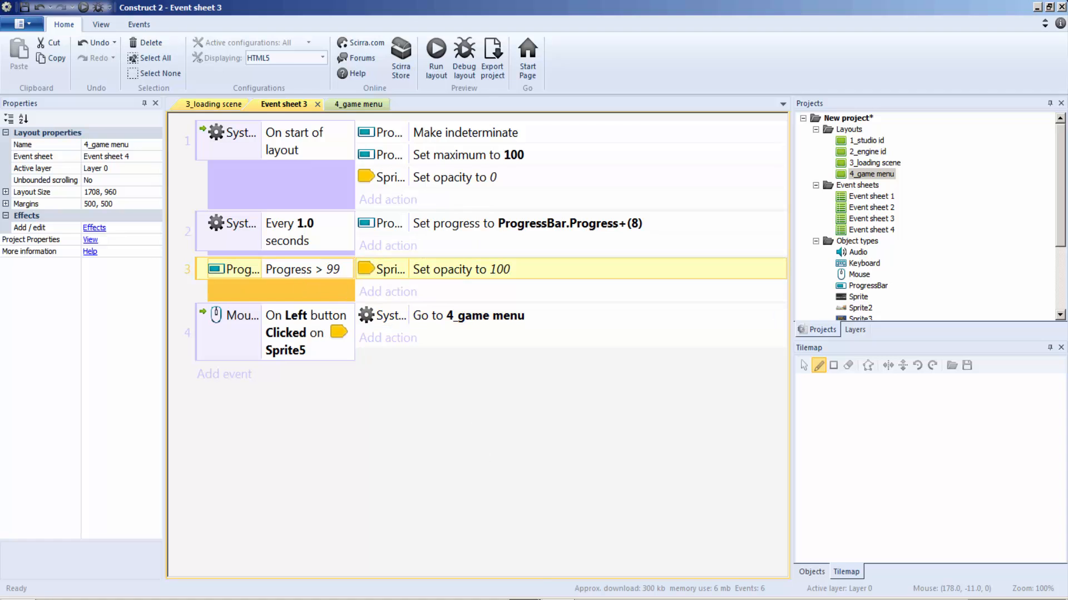
left_click(464, 558)
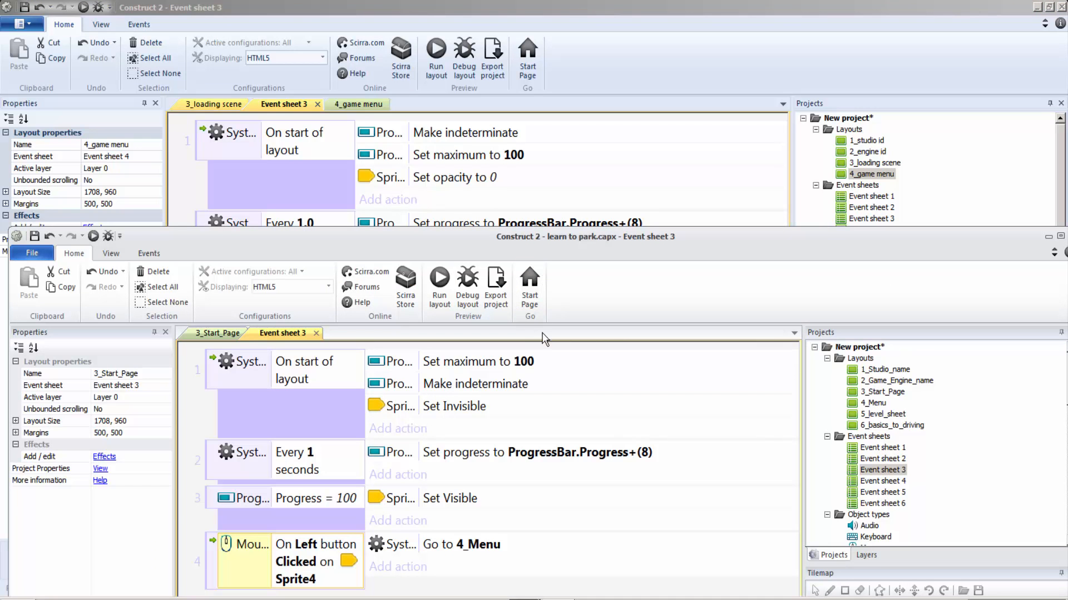
left_click_drag(740, 245, 749, 217)
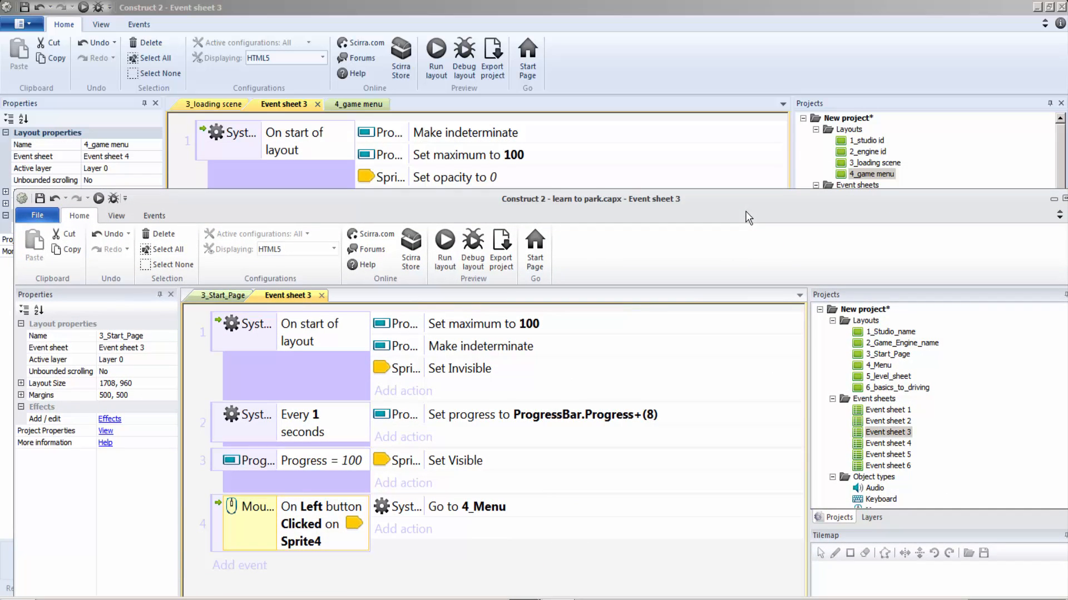
left_click(495, 327)
left_click(489, 350)
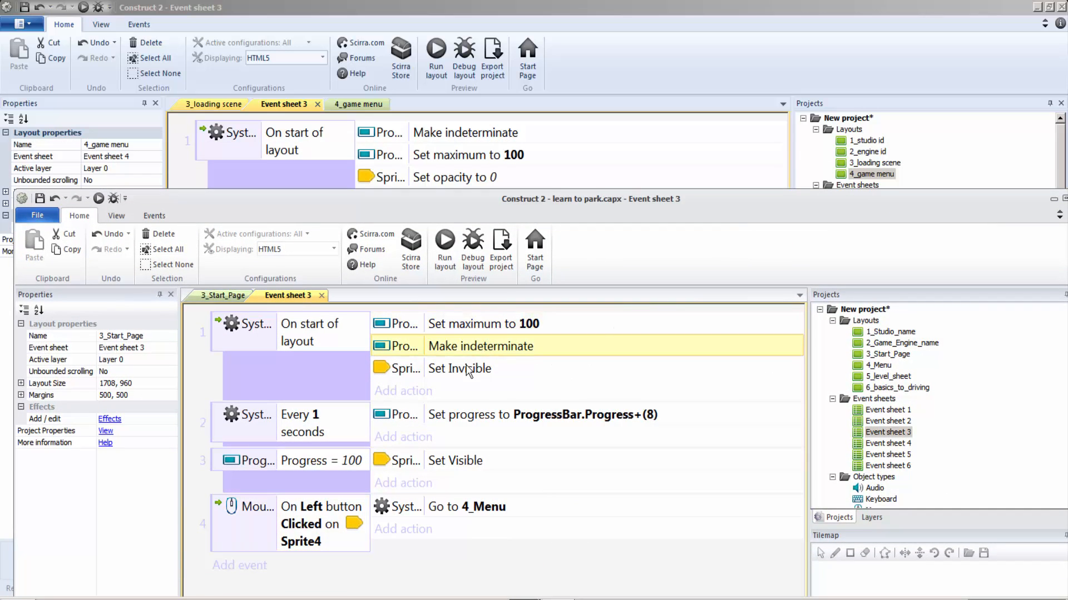
left_click(470, 370)
left_click_drag(501, 217, 611, 82)
double_click(611, 82)
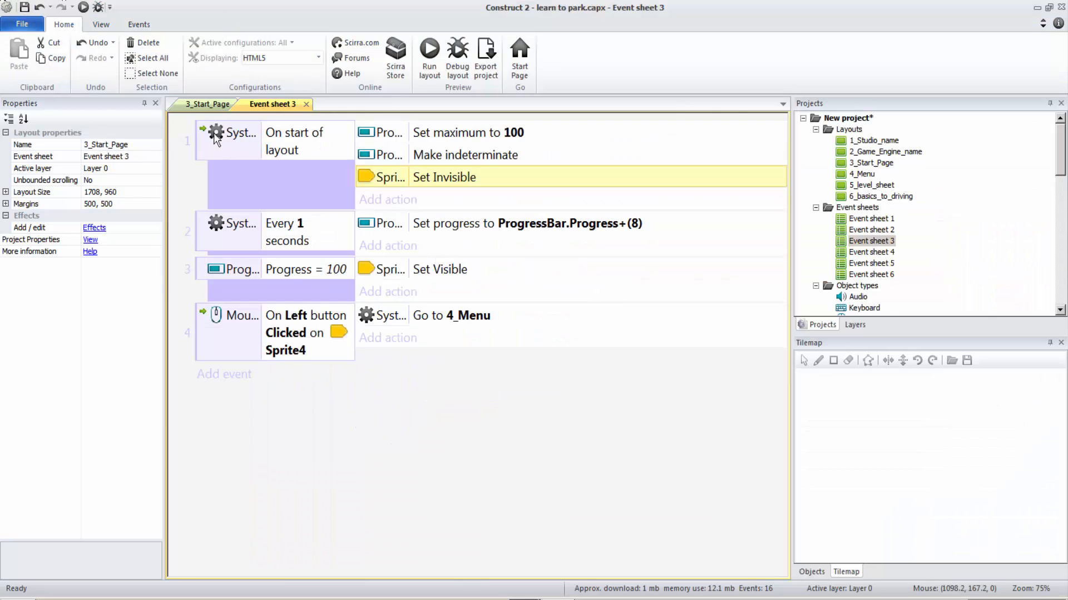
Compare the progress bar and background properties in the learn to park.capx 3_Start_Page layout with the progress bar in 3_loading scene.
left_click(206, 104)
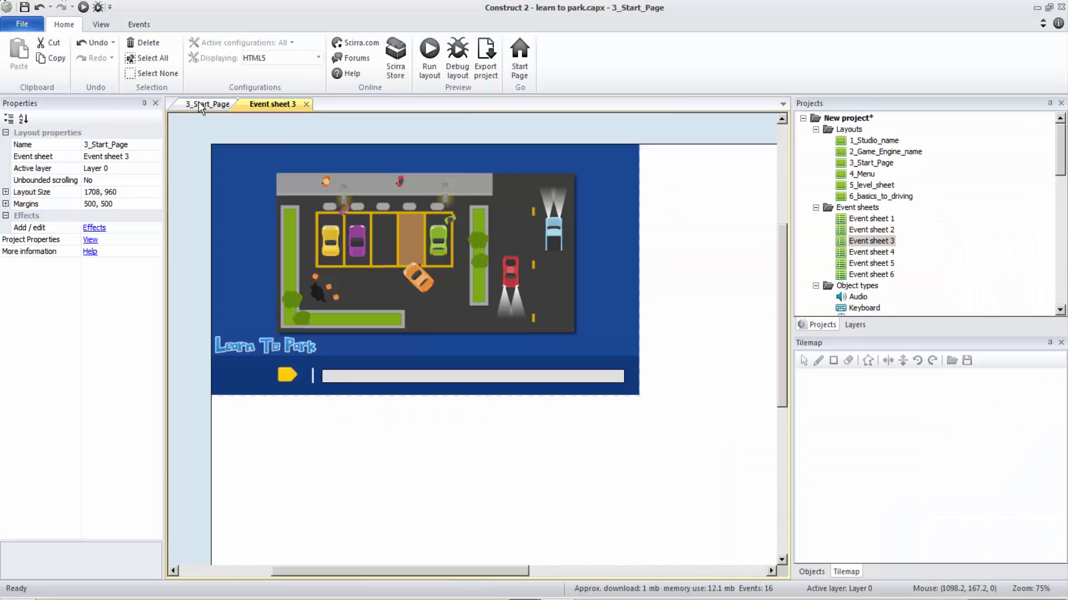
left_click(380, 379)
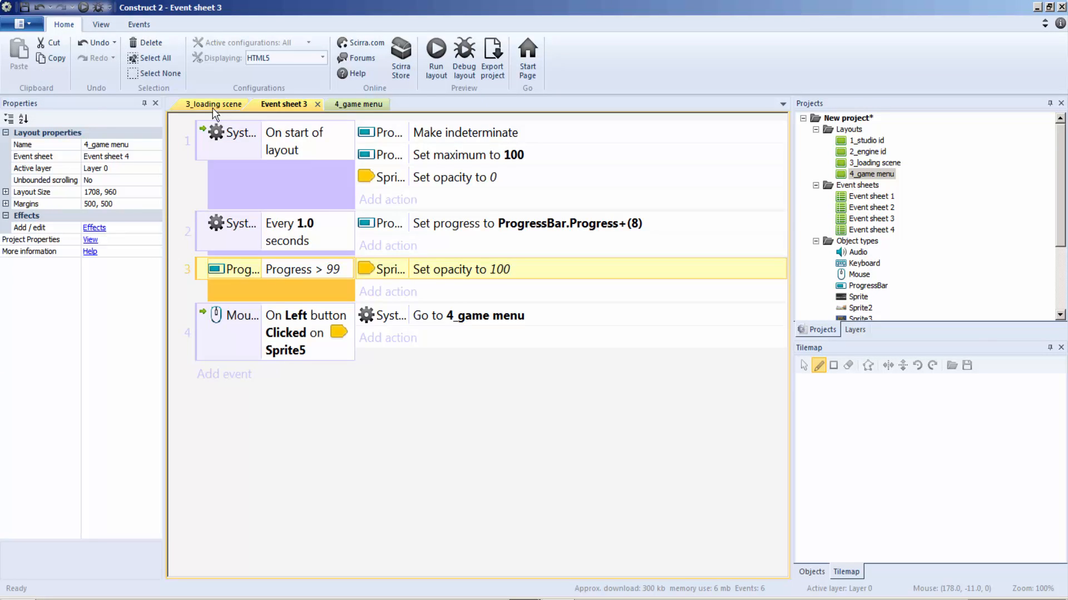
left_click(212, 106)
left_click(393, 433)
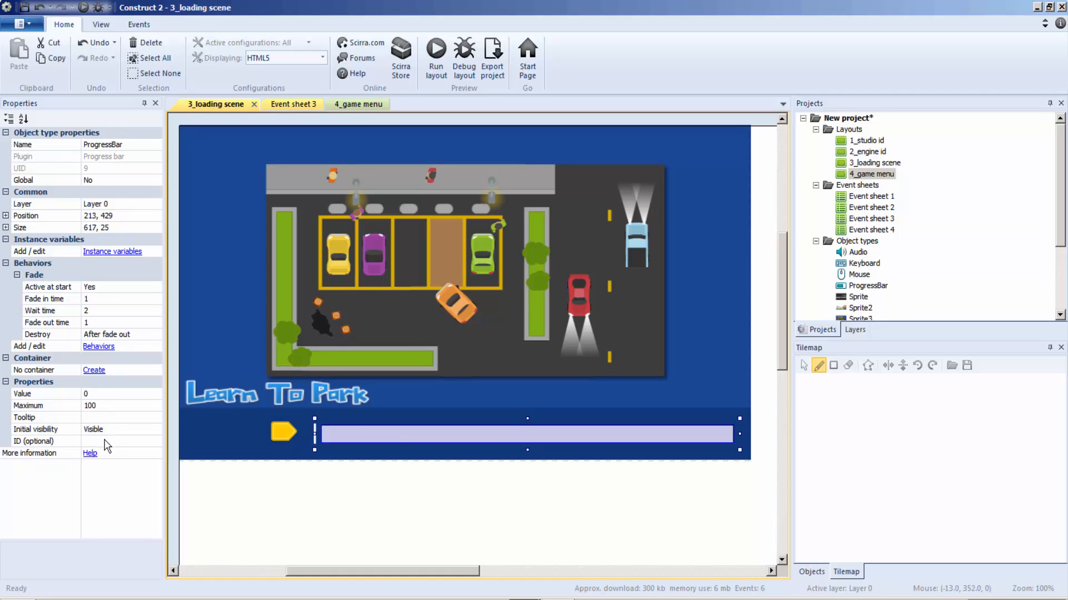
left_click(503, 599)
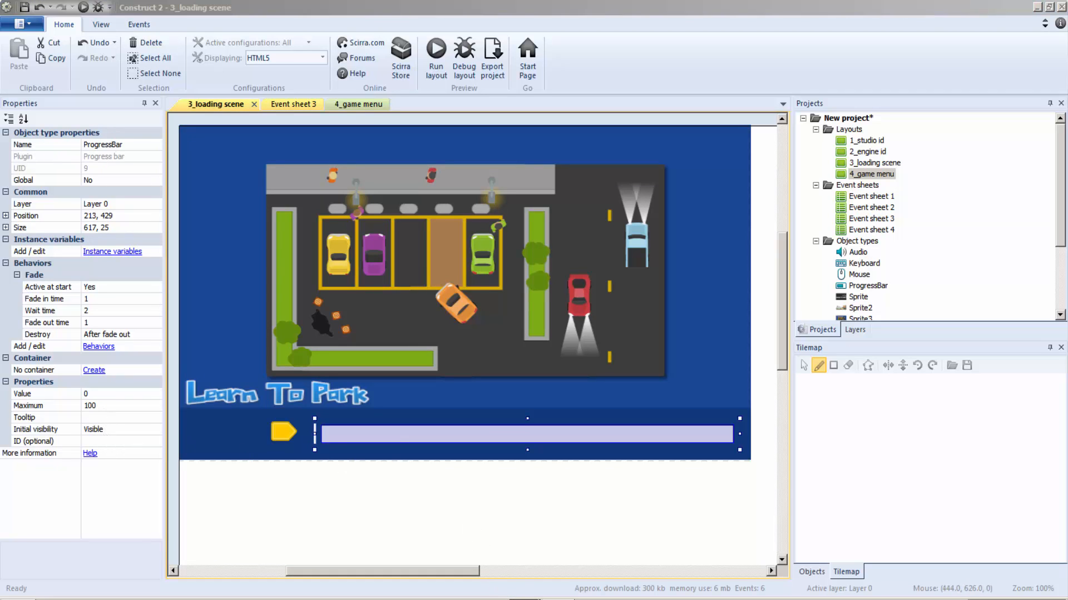
left_click(505, 551)
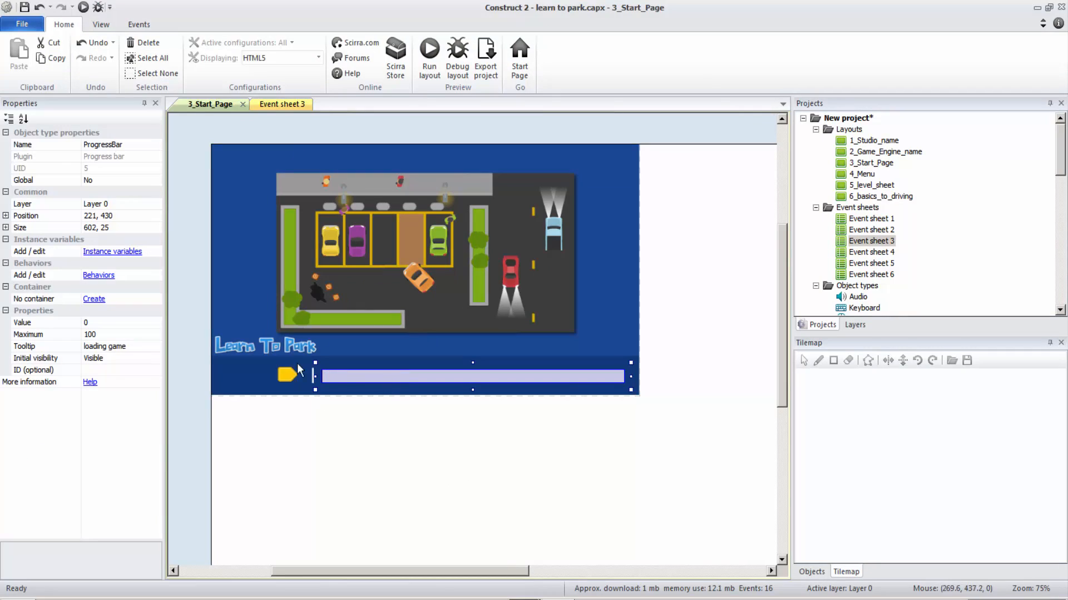
left_click(362, 256)
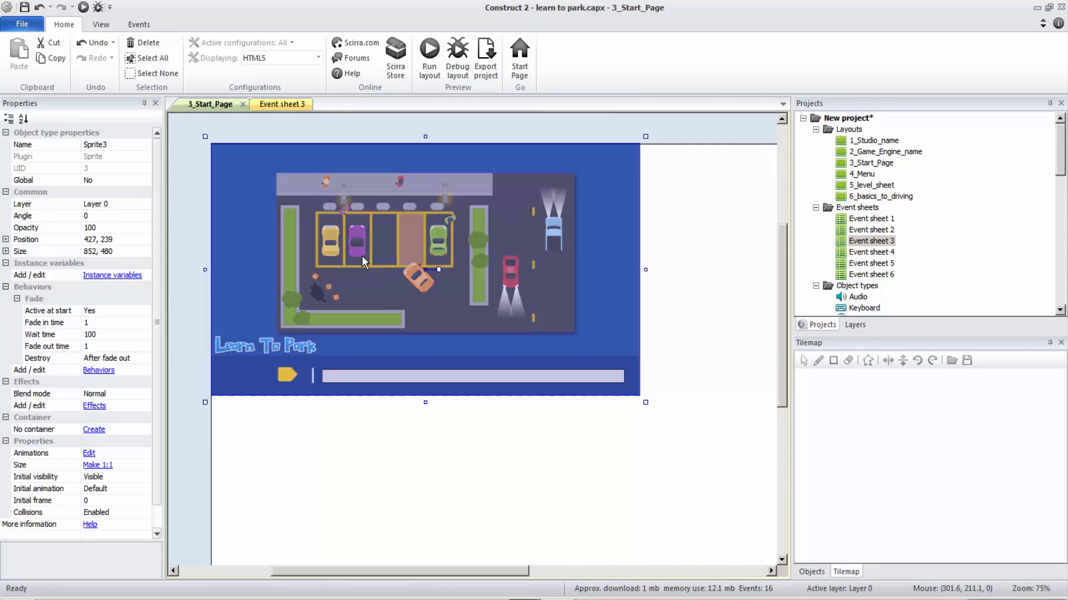
left_click(363, 382)
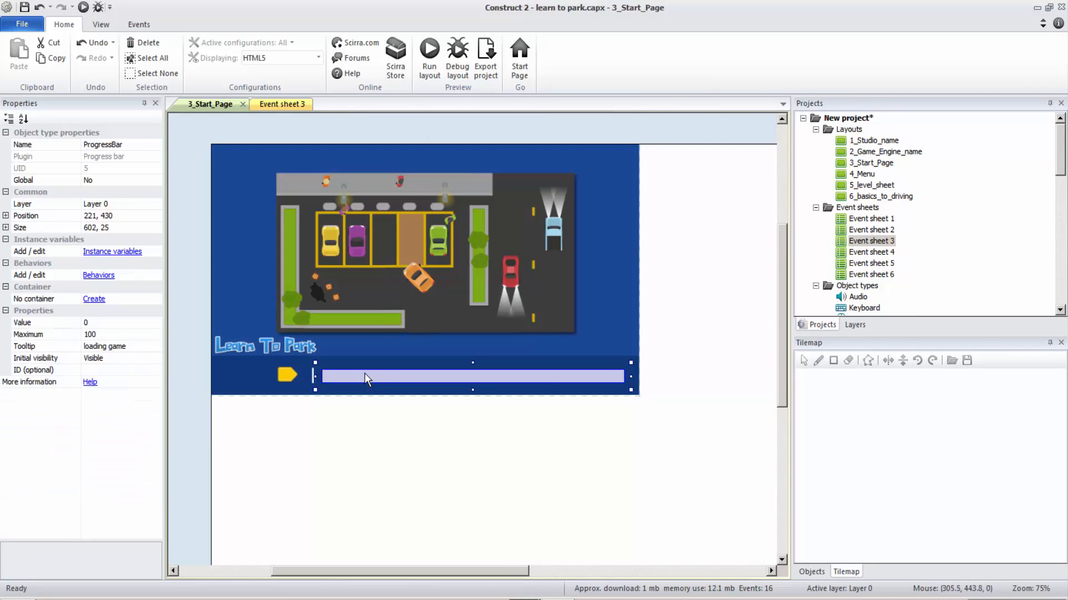
left_click(365, 372)
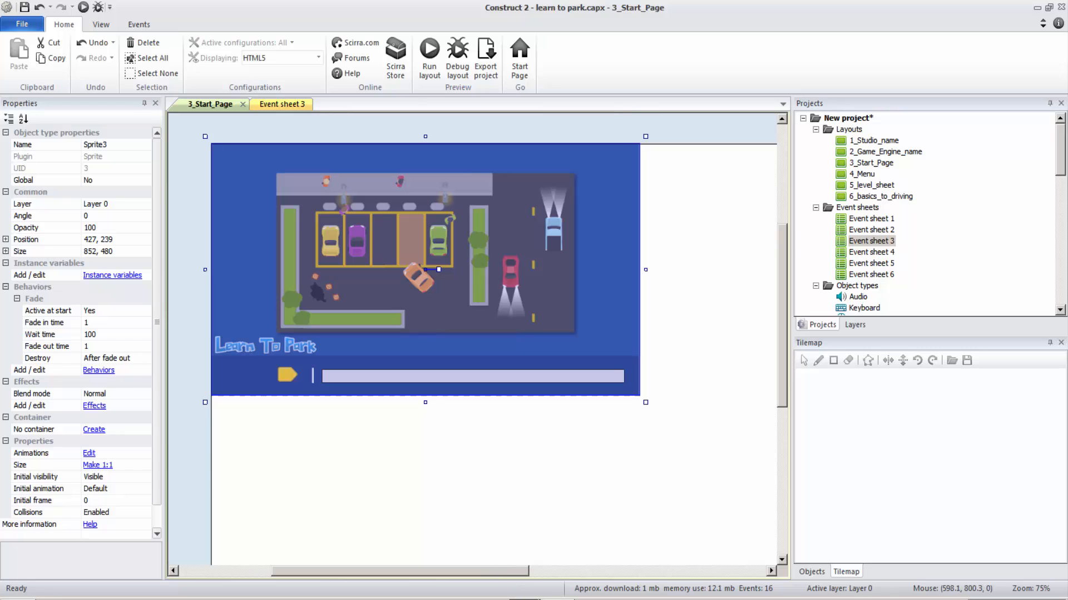
Return to the new project and set the background sprite's Fade out time and Wait time to 0 in 3_loading scene.
left_click(469, 577)
left_click(301, 275)
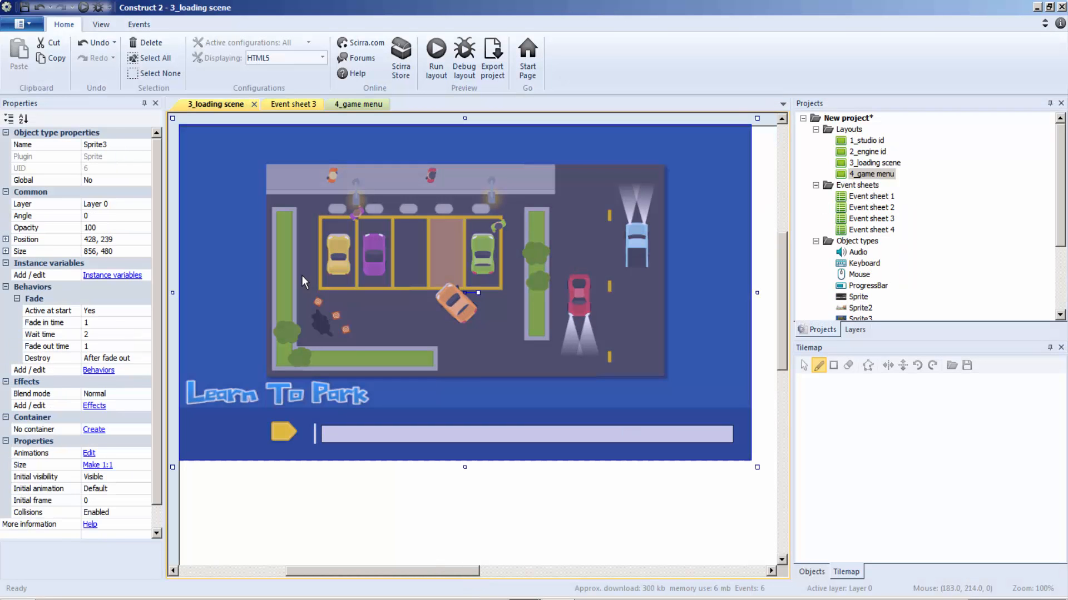
left_click(128, 349)
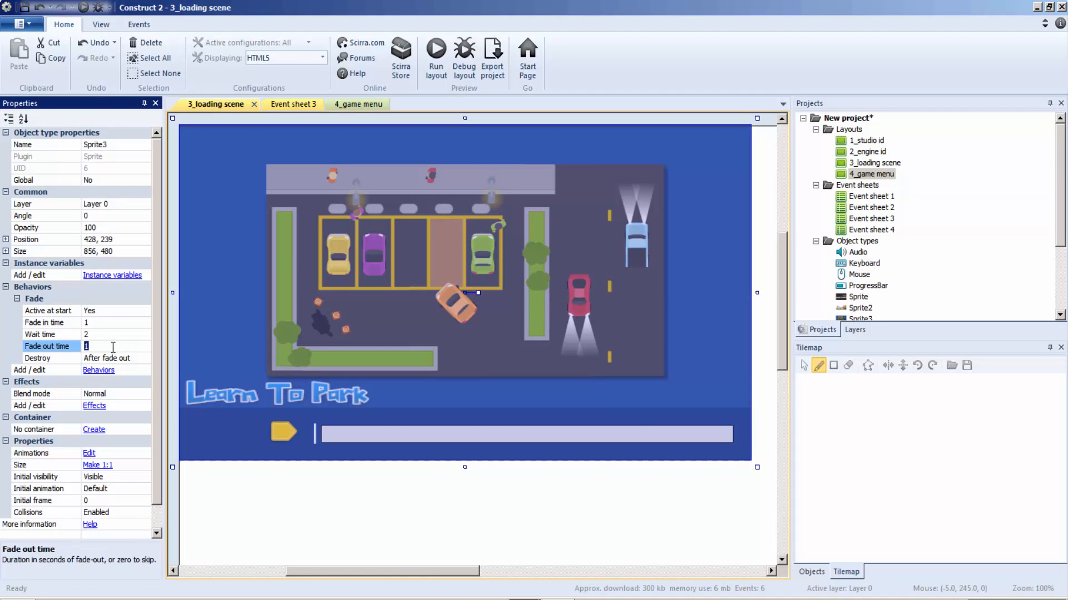
type("0")
left_click(92, 336)
type("0")
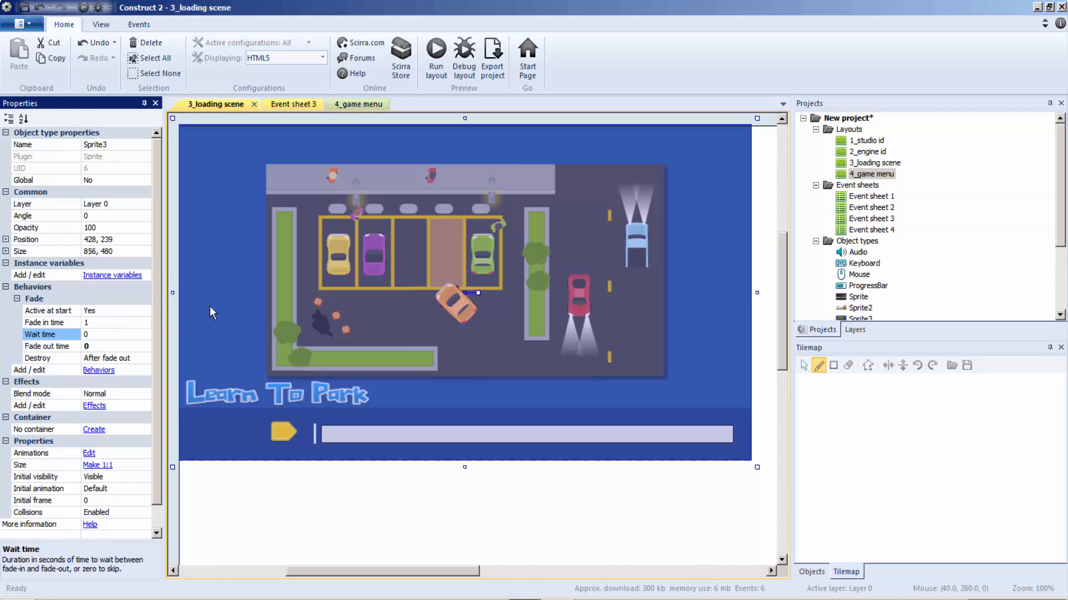
key("Return")
Set the Fade behavior's Fade out time and Wait time to 0 on the progress bar and the yellow start button.
left_click(382, 438)
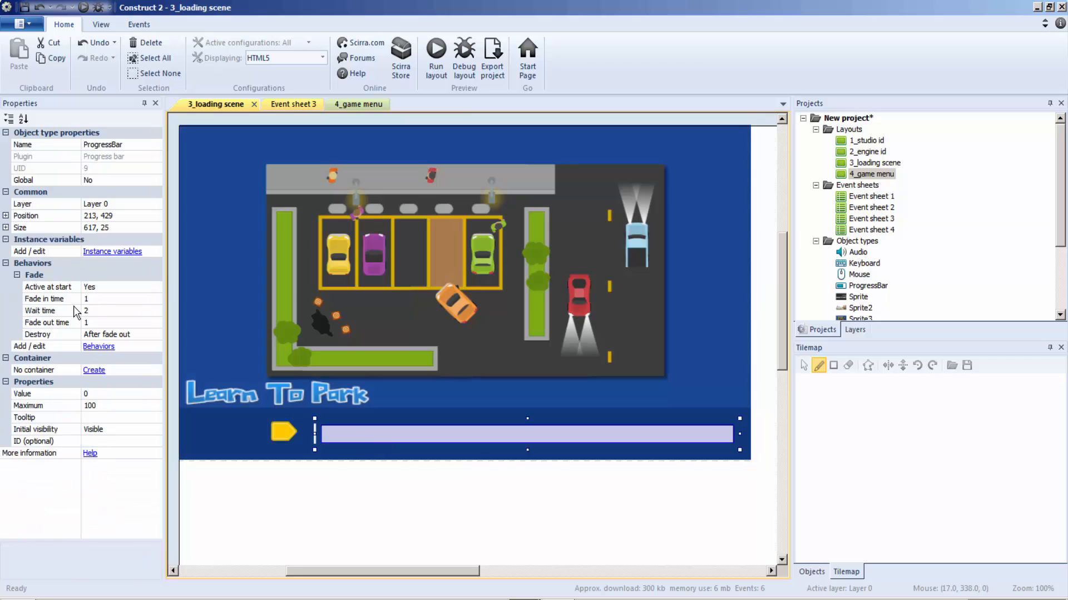
left_click(97, 323)
left_click(96, 311)
left_click(196, 299)
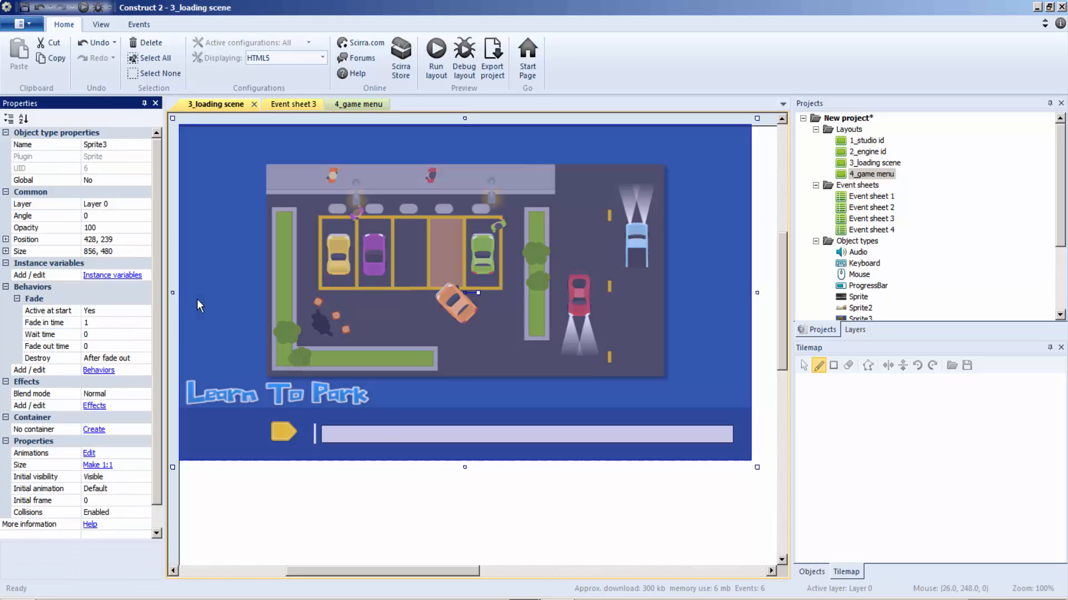
left_click(279, 435)
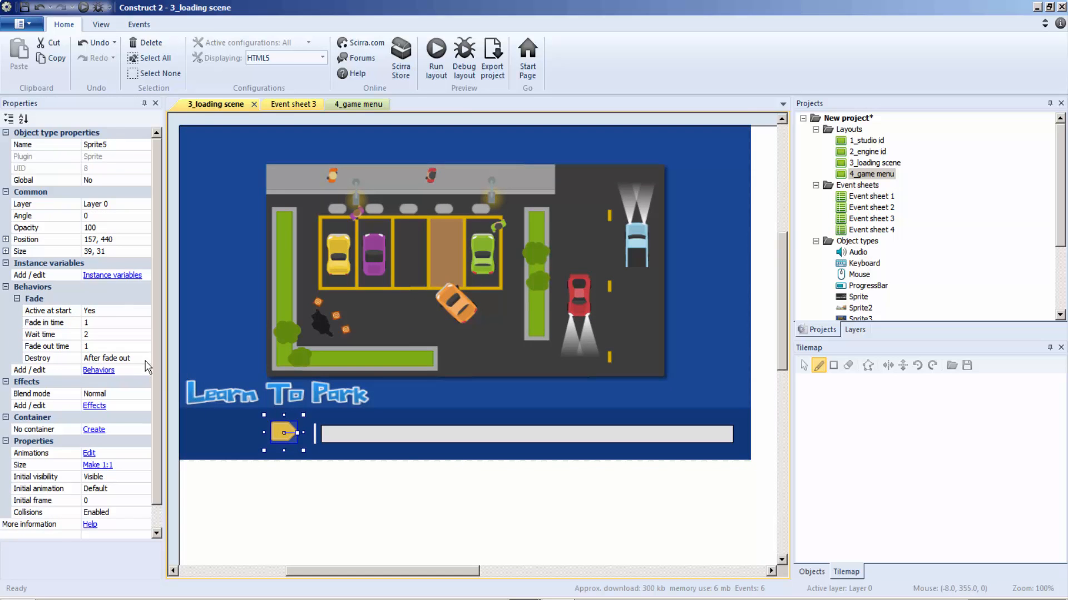
left_click(99, 346)
left_click(103, 335)
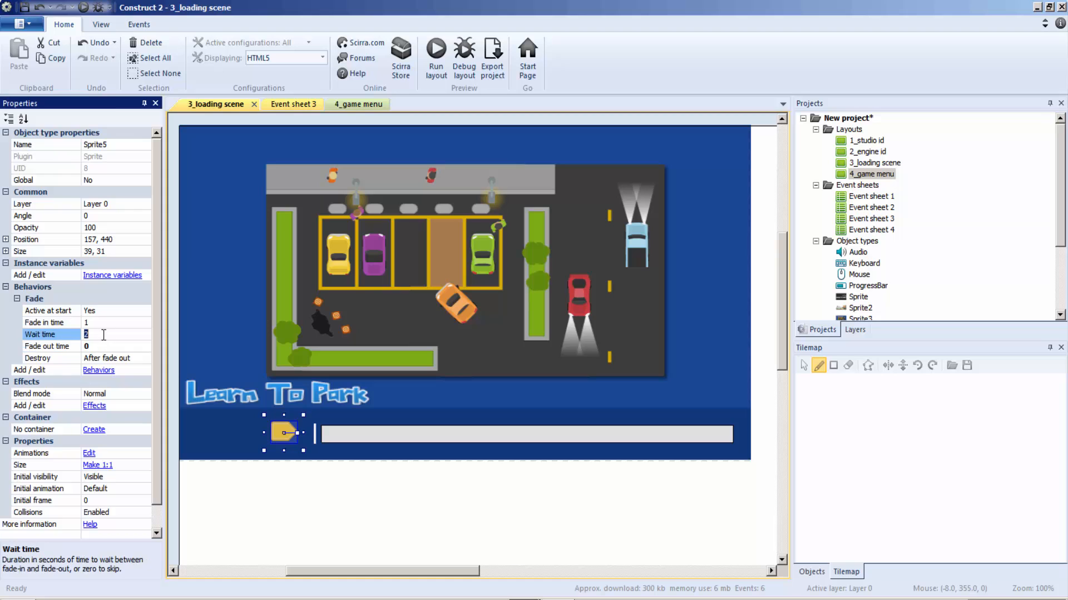
Set the Learn To Park title's Fade out time and Wait time to 0, and preview the 3_loading scene layout.
left_click(224, 402)
left_click(103, 346)
left_click(103, 335)
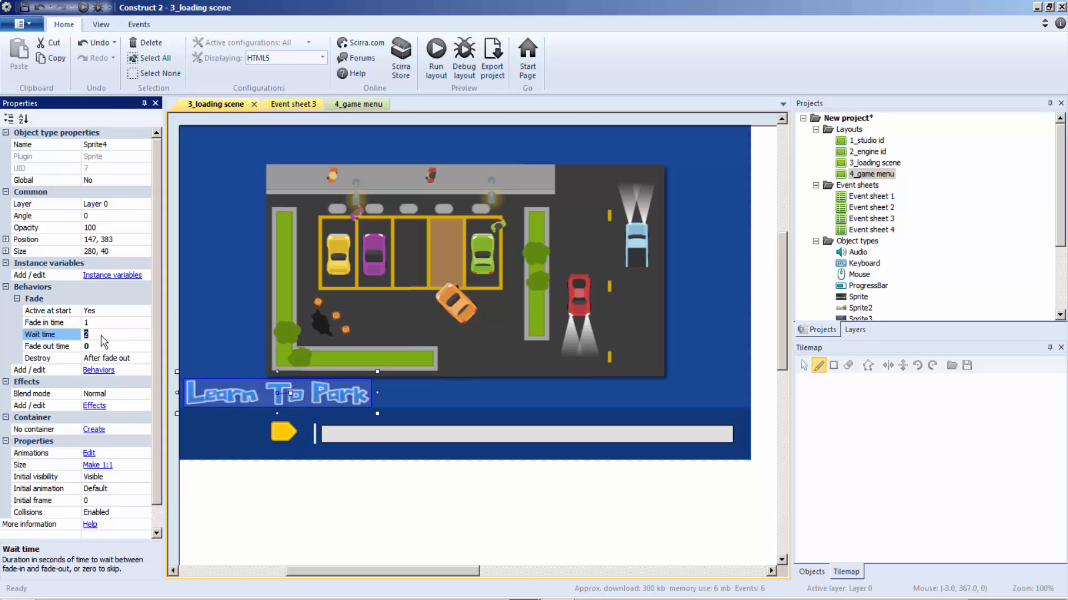
left_click(303, 322)
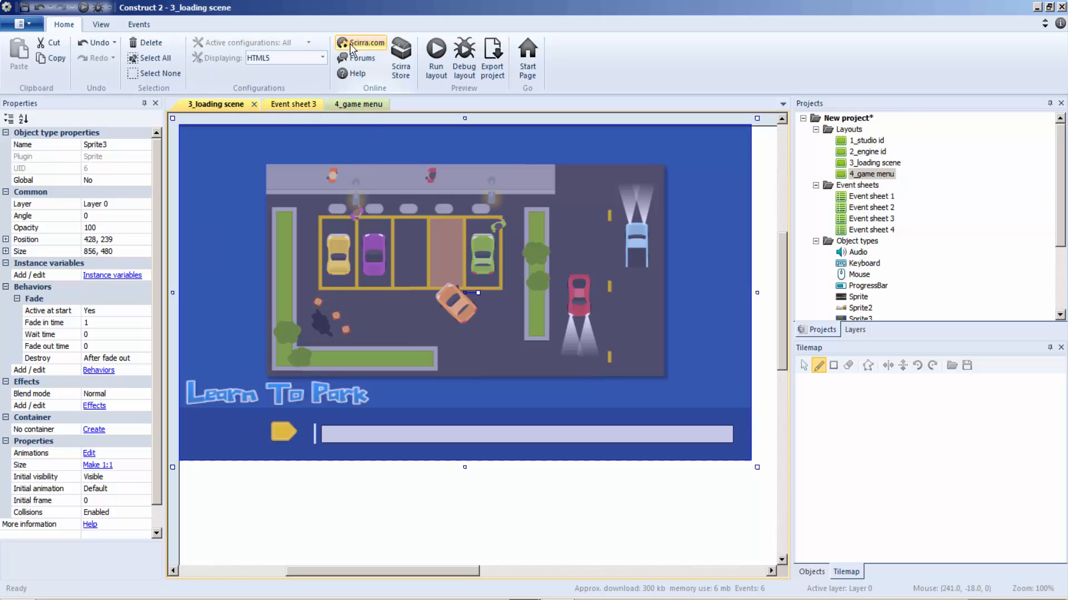
left_click(436, 51)
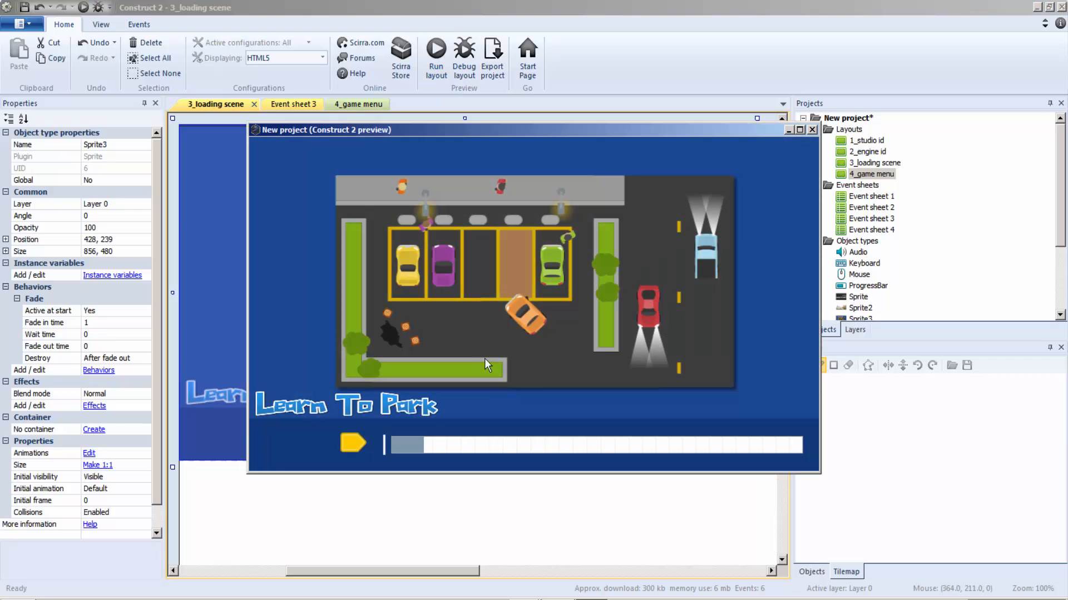
left_click(811, 130)
Try setting the yellow start button's opacity property to 0 and run the layout.
left_click(296, 440)
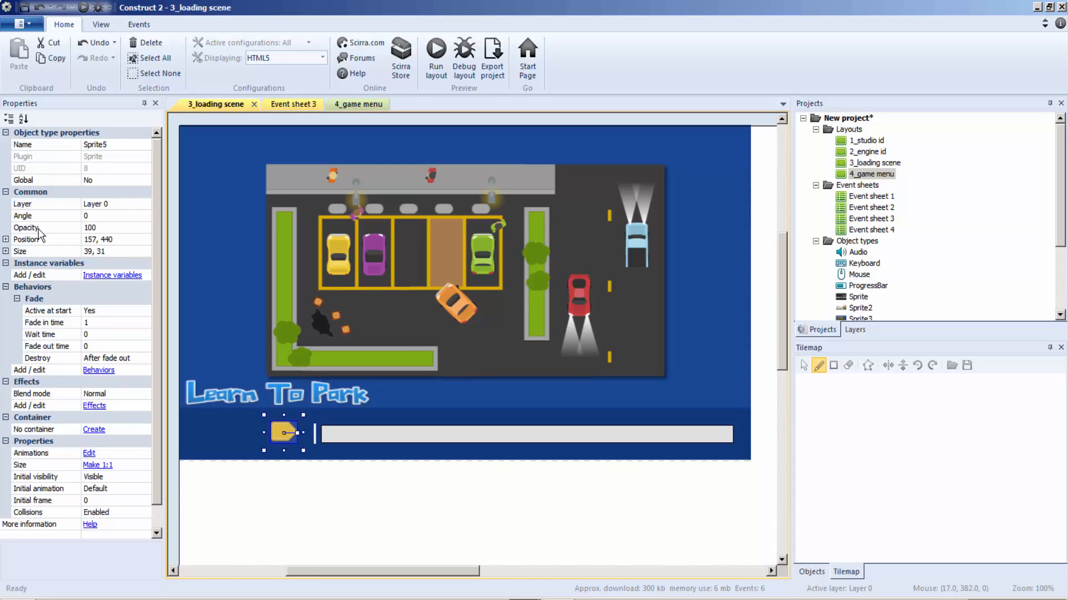
left_click(100, 228)
type("0")
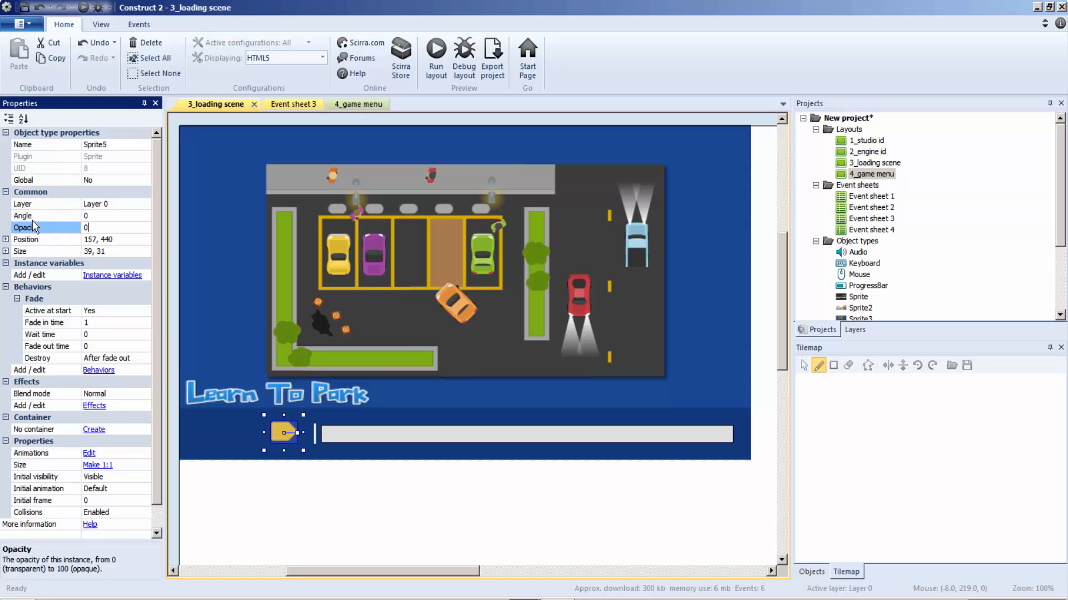
left_click(378, 522)
left_click(443, 78)
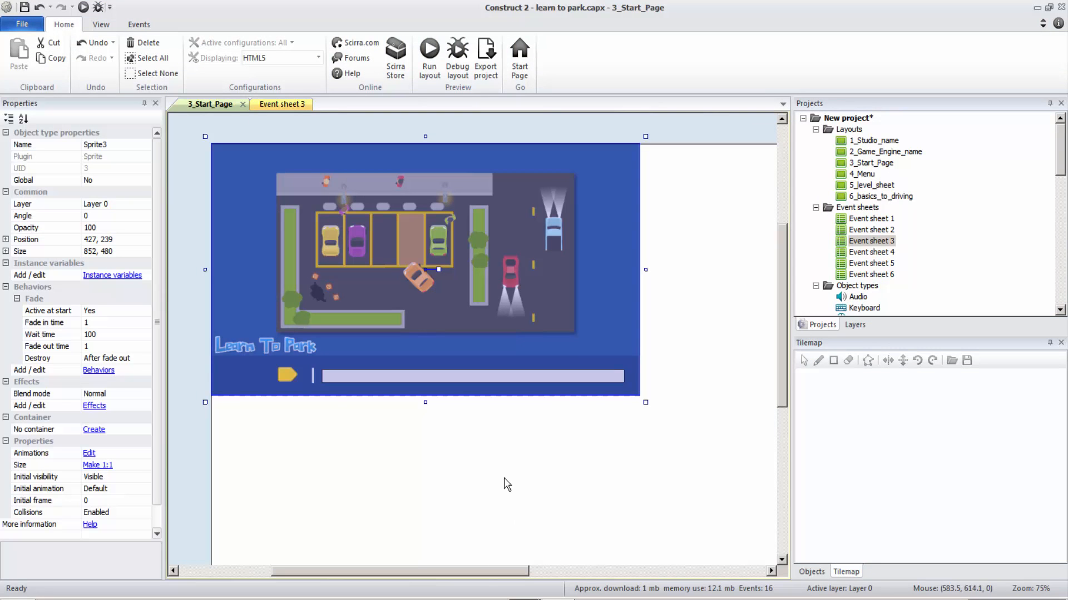
Examine the start button's properties and its visibility actions in Event sheet 3 of the learn to park.capx project.
left_click(284, 364)
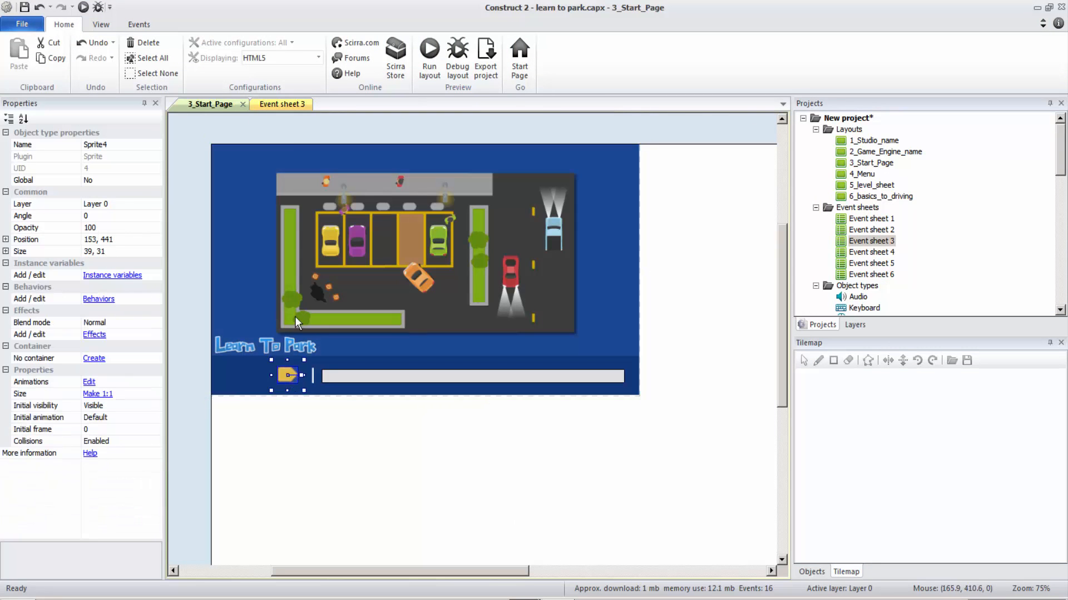
left_click(259, 103)
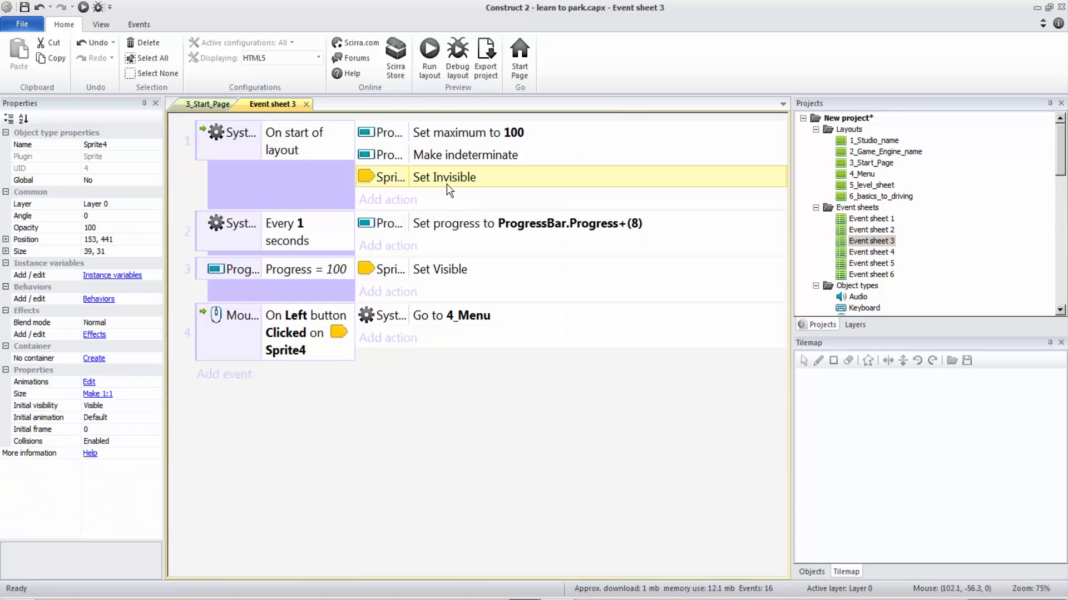
left_click(517, 599)
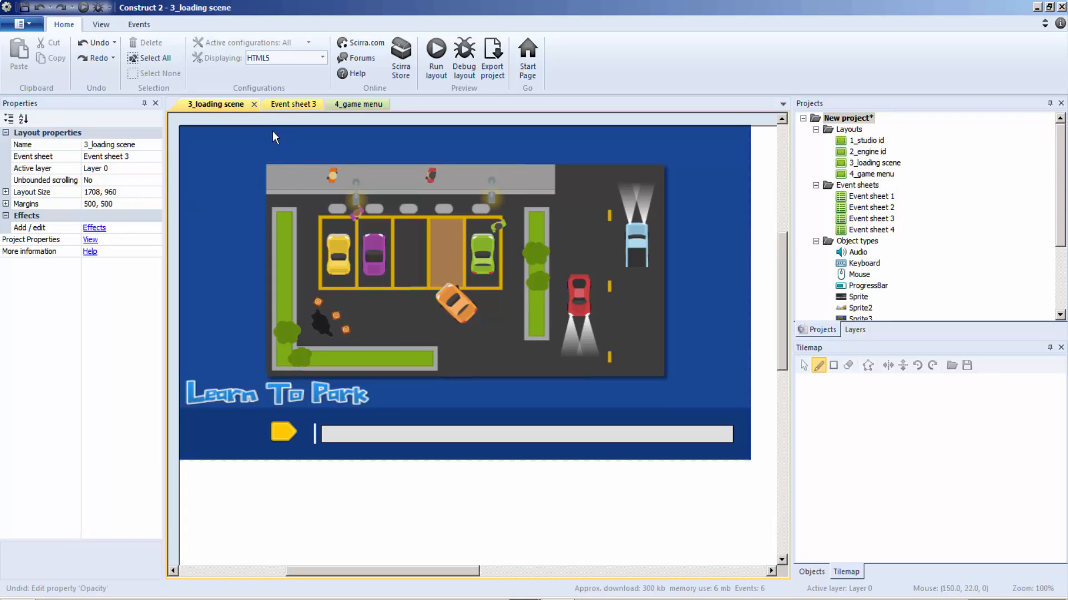
Replace Sprite5's Set opacity action under On start of layout in the new project's Event sheet 3 with Set visible, using Invisible.
left_click(288, 105)
left_click(409, 179)
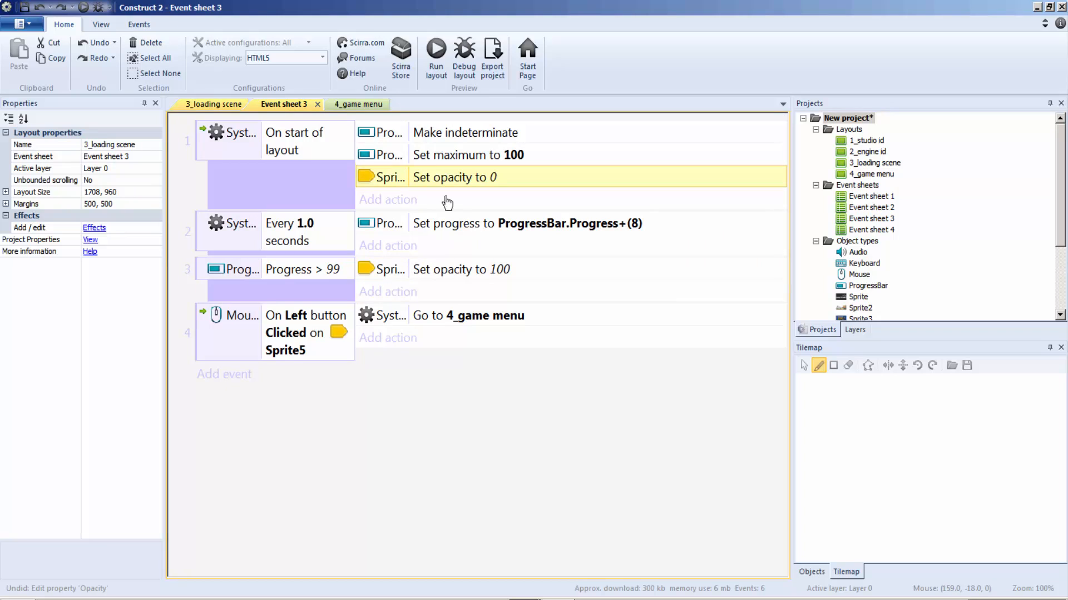
double_click(459, 172)
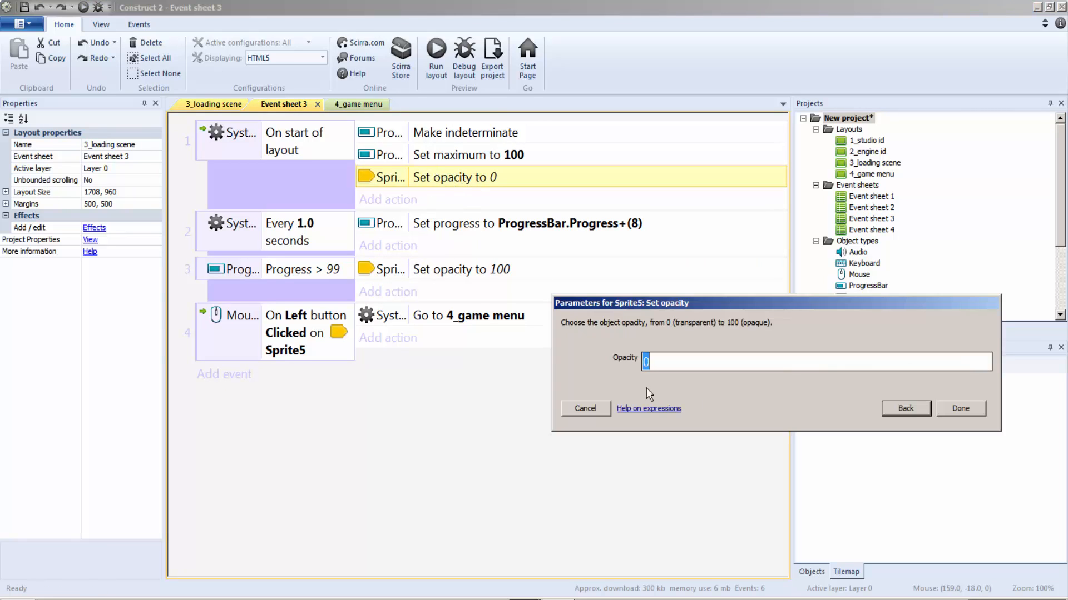
left_click(894, 411)
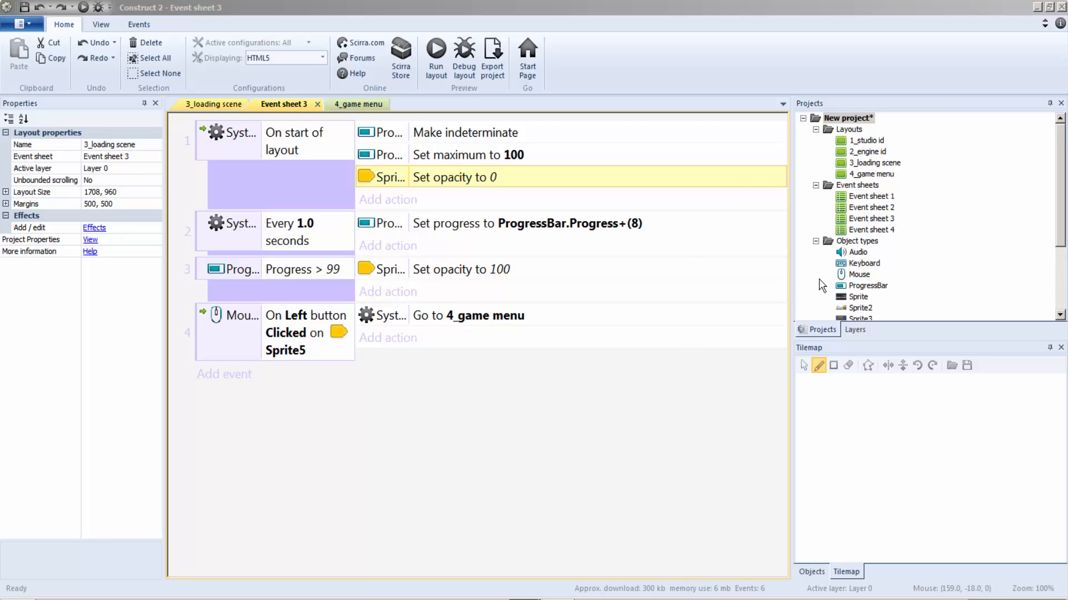
double_click(464, 407)
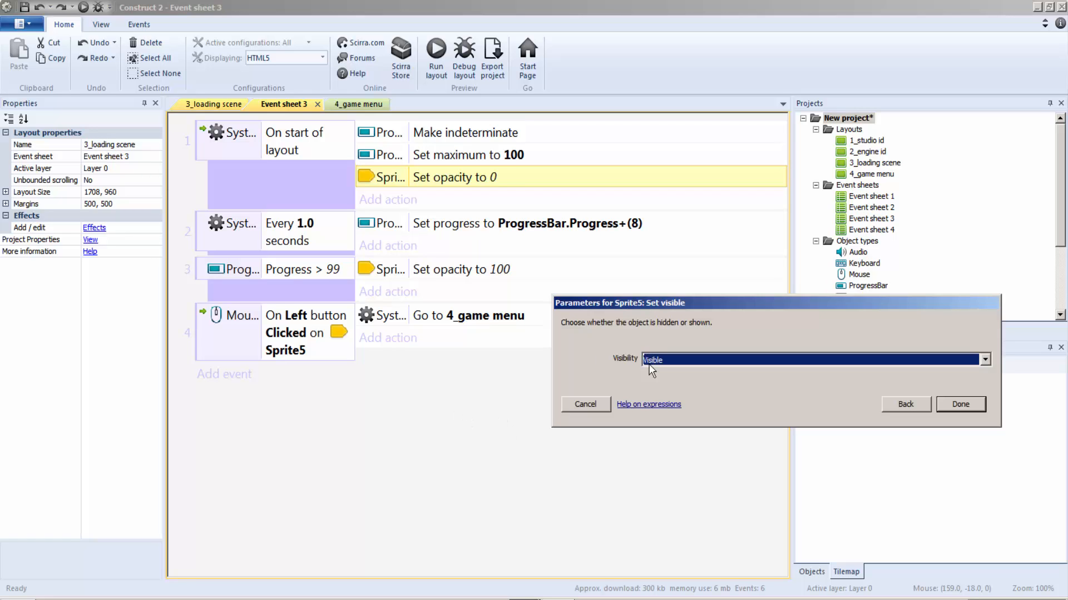
left_click(669, 366)
left_click(670, 374)
left_click(978, 410)
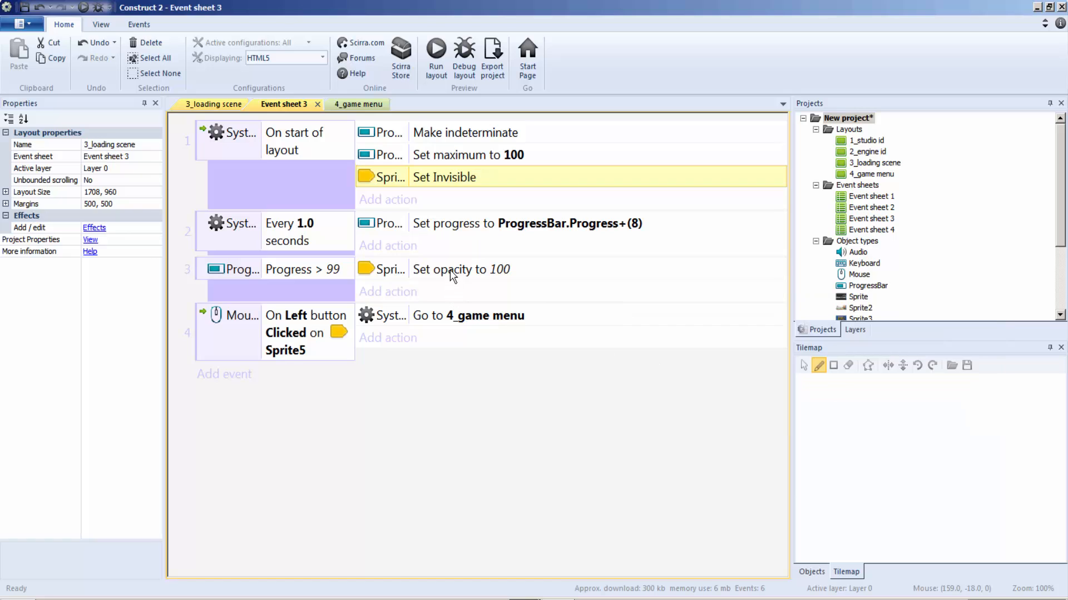
Replace Sprite5's Set opacity action under Progress > 99 with Set visible, using Visible, and return to the 3_loading scene layout.
double_click(389, 270)
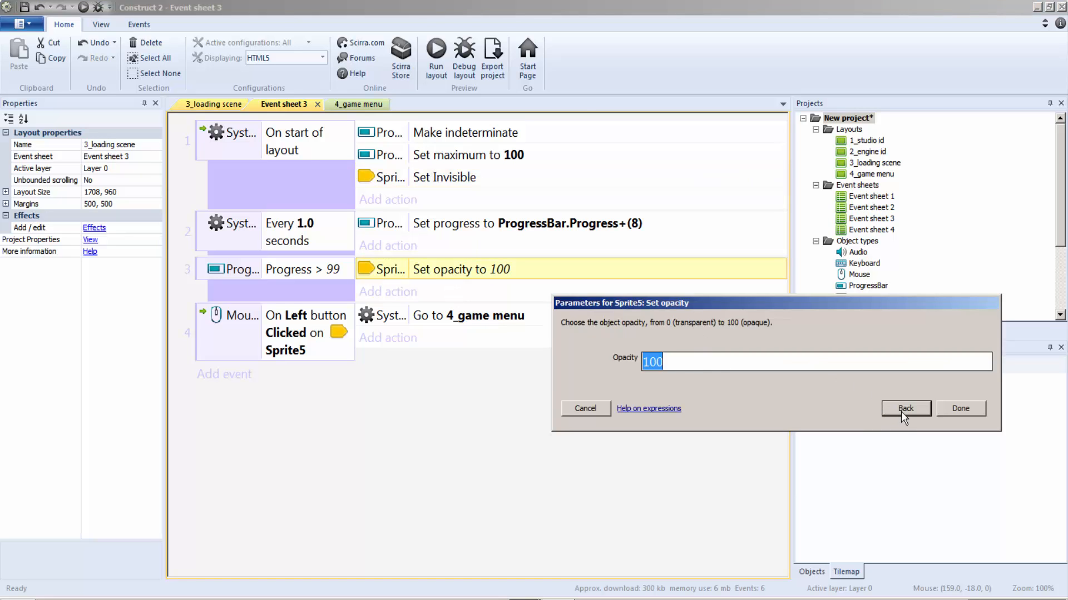
key("Return")
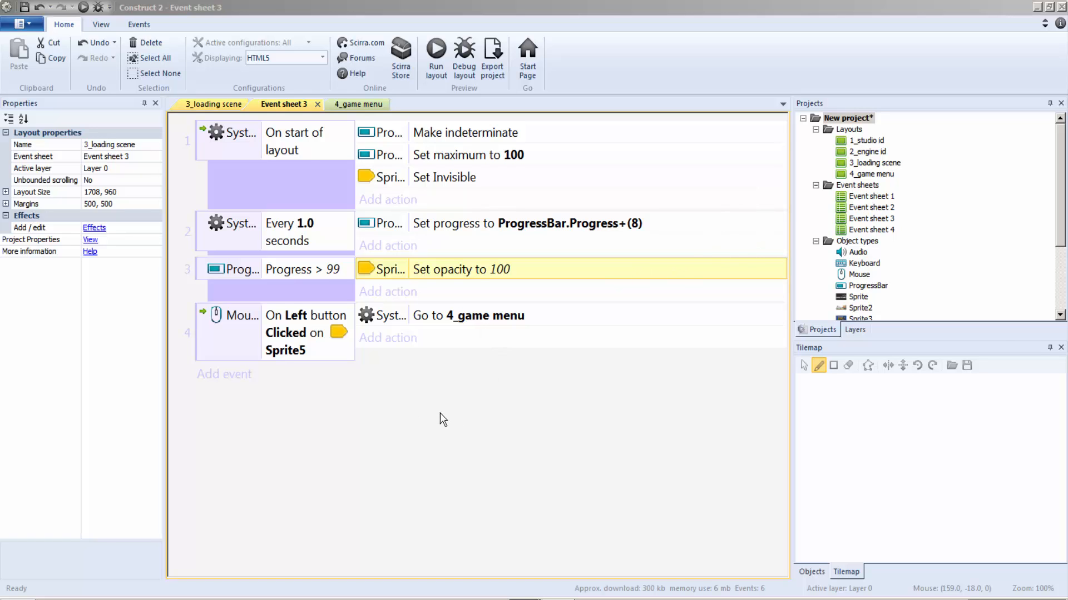
left_click(696, 360)
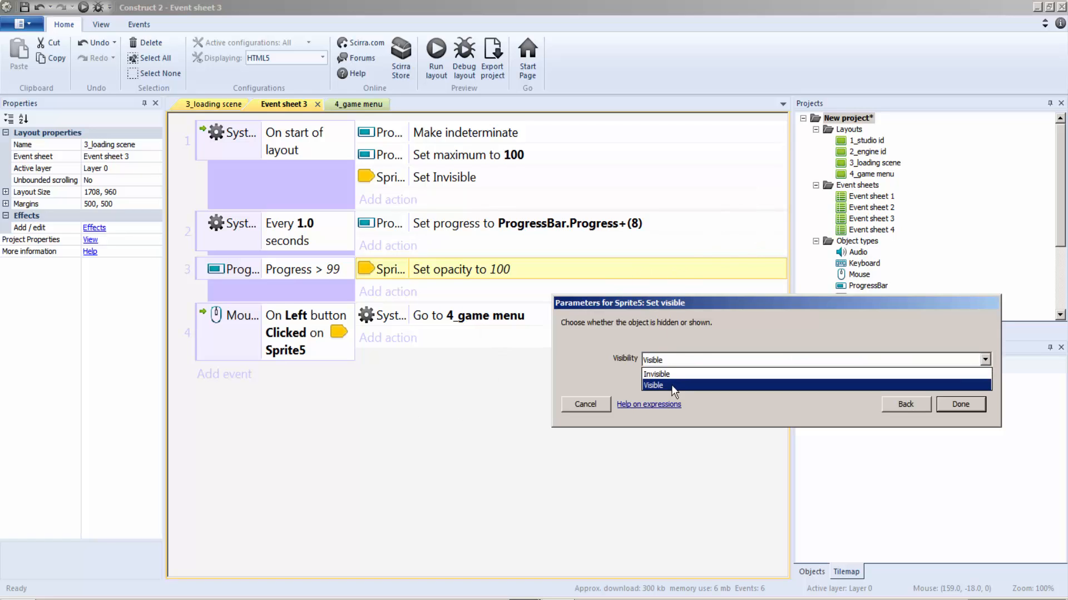
left_click(657, 385)
left_click(964, 405)
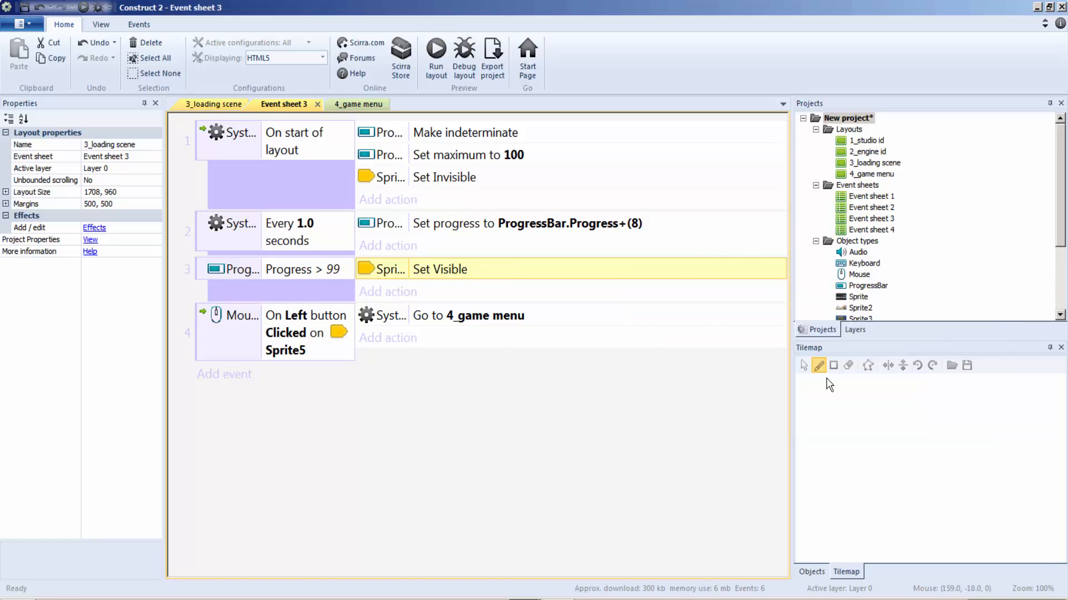
left_click(214, 105)
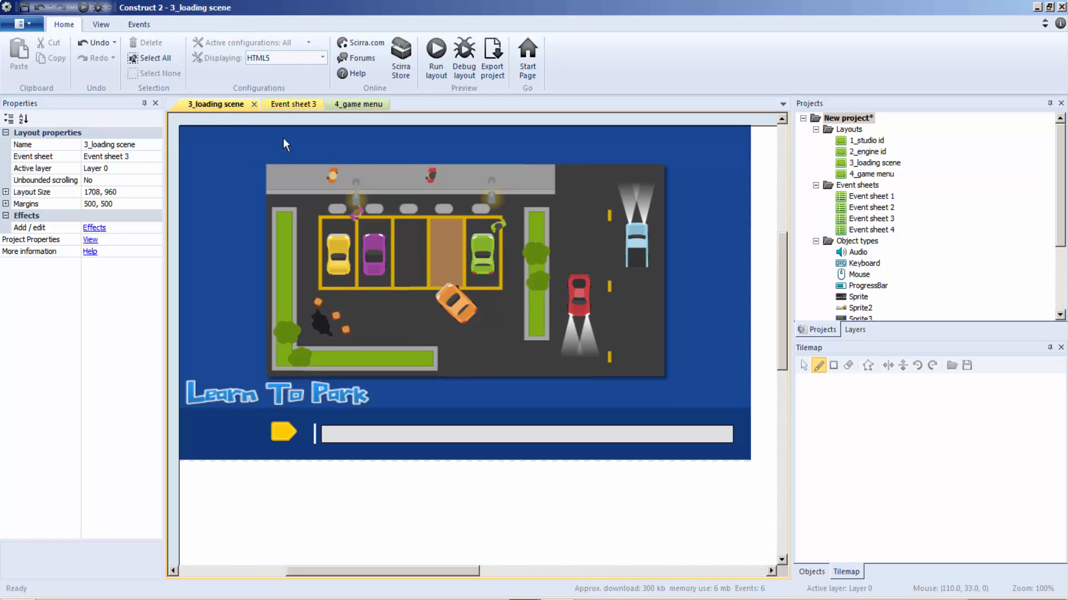
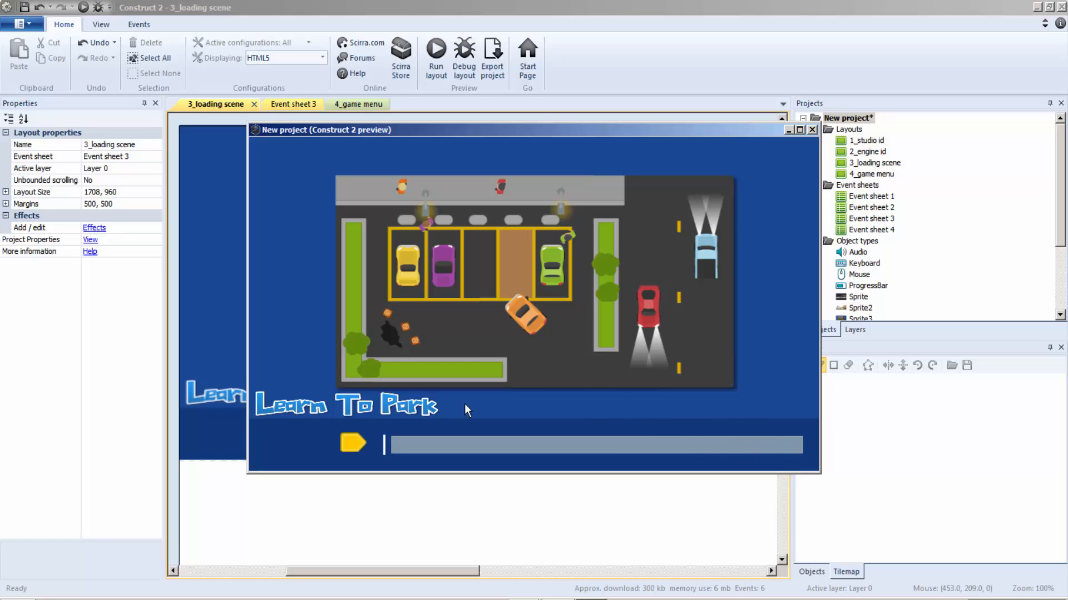
Test the yellow start button in the running preview, and close the preview, Event sheet 3 and the 3_loading scene layout.
left_click(353, 443)
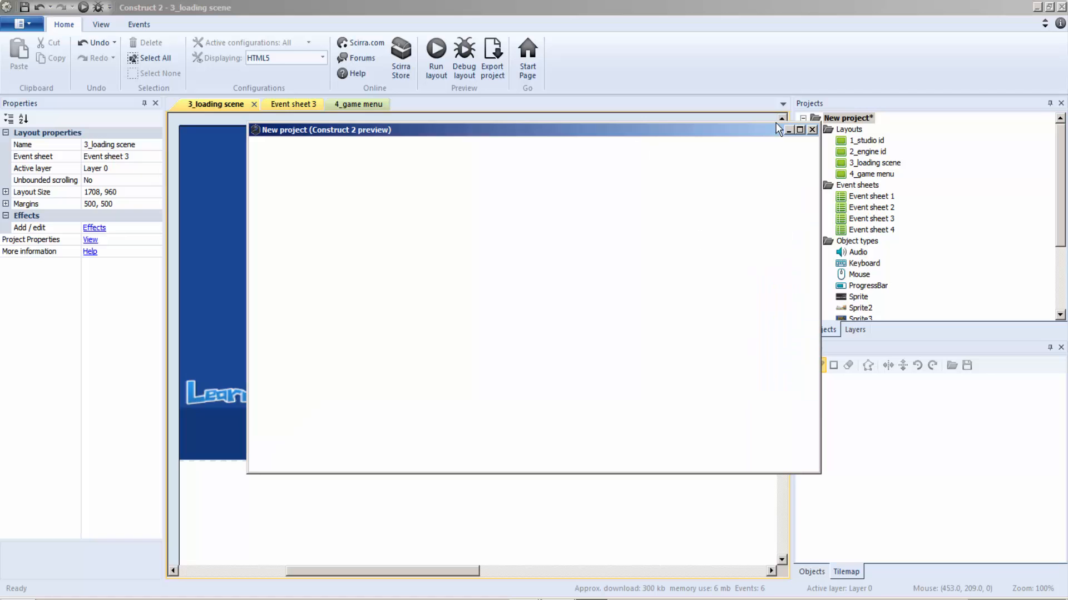
left_click(812, 129)
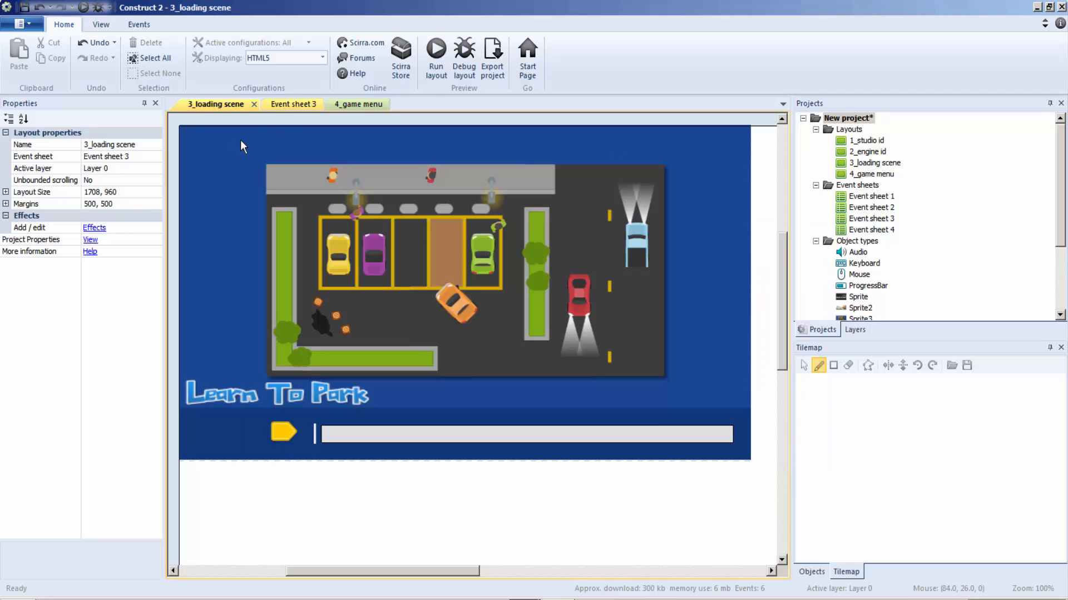
left_click(309, 105)
left_click(319, 104)
left_click(233, 106)
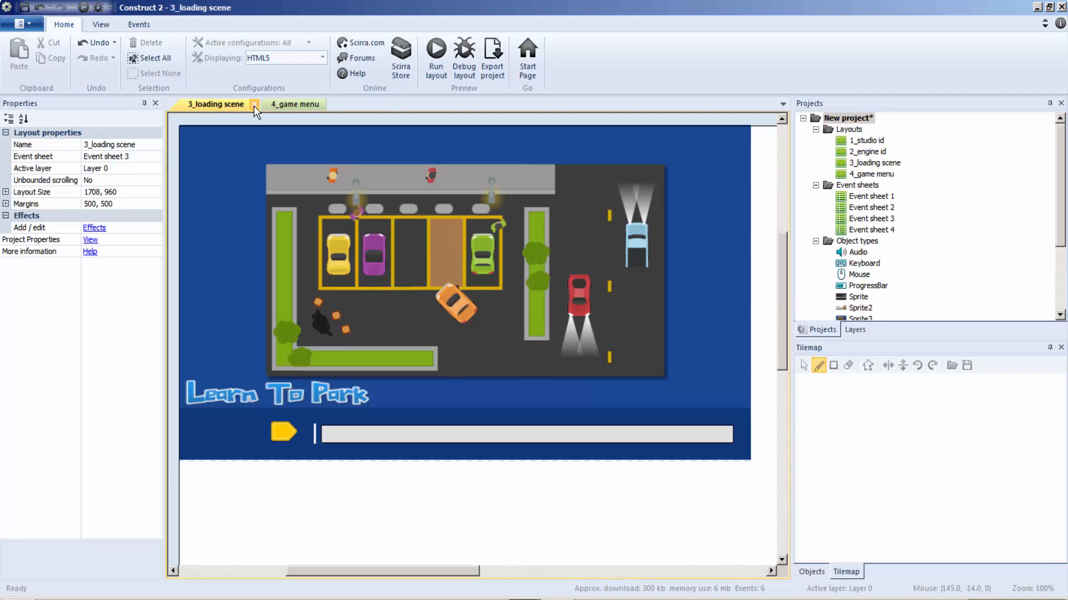
left_click(253, 104)
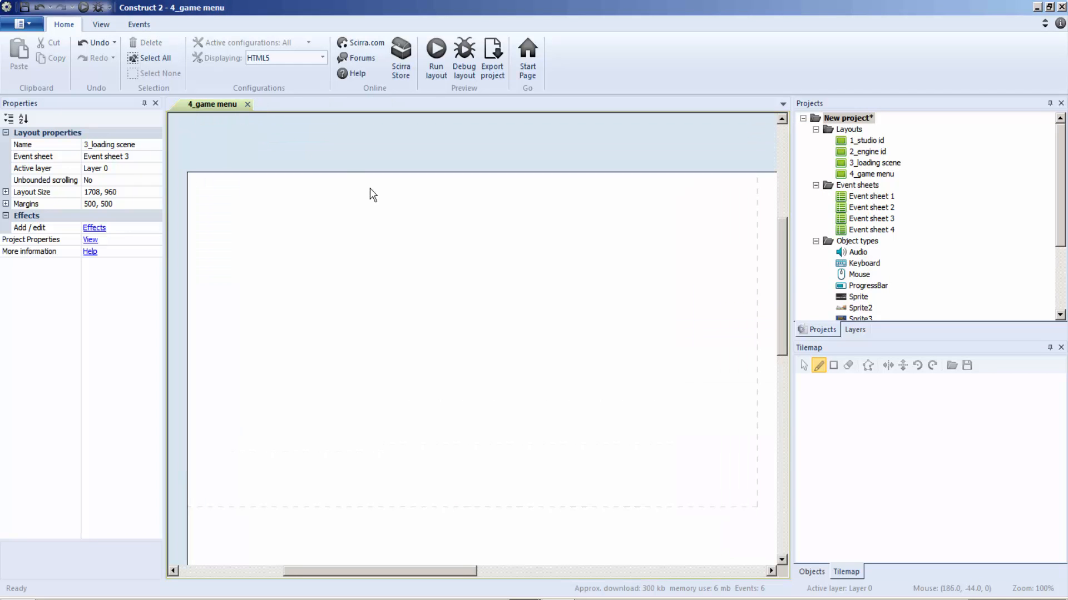
Insert a sprite into the 4_game menu layout using menu_background.png from the Parking pack folder.
right_click(356, 249)
left_click(389, 251)
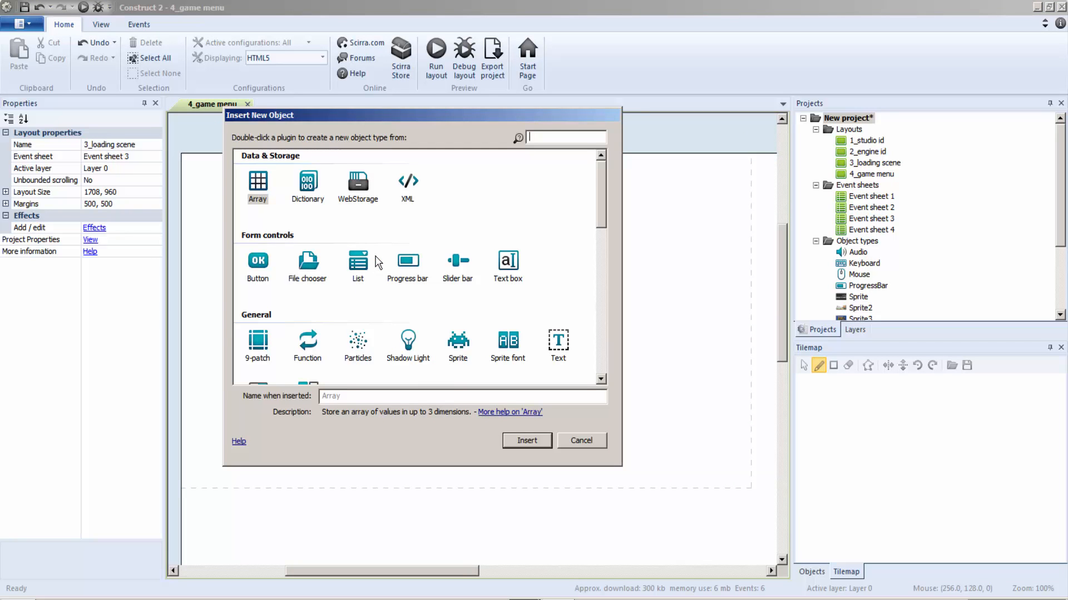
left_click(457, 343)
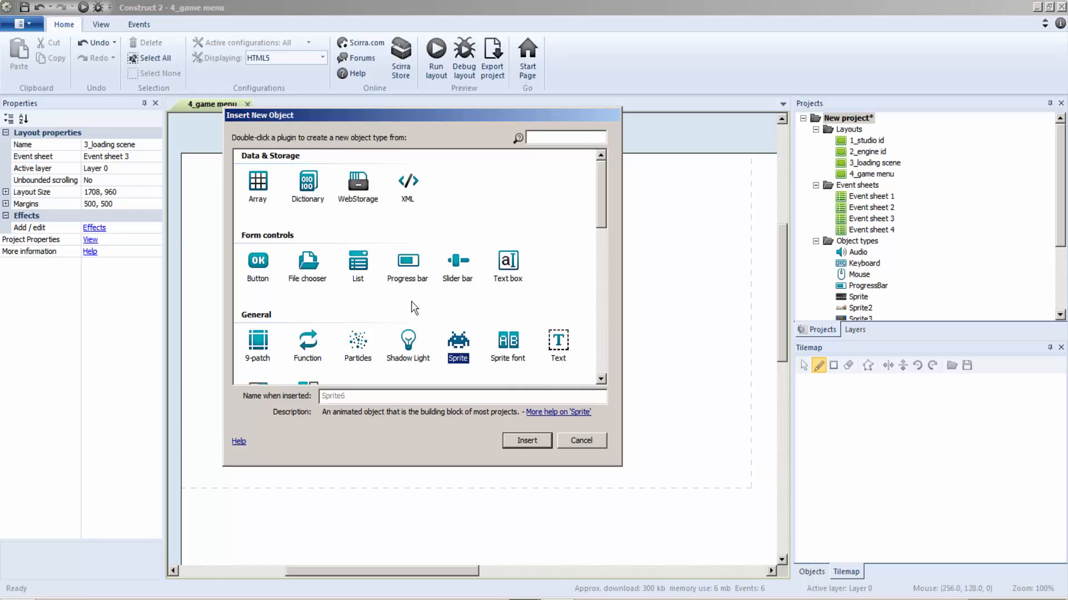
double_click(458, 347)
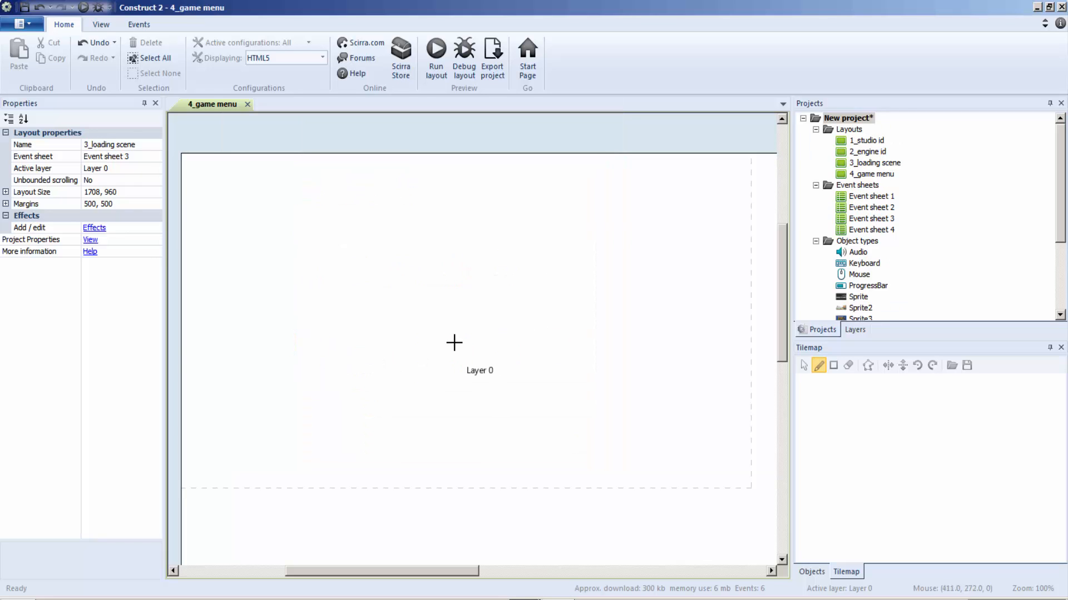
left_click(347, 294)
left_click(26, 169)
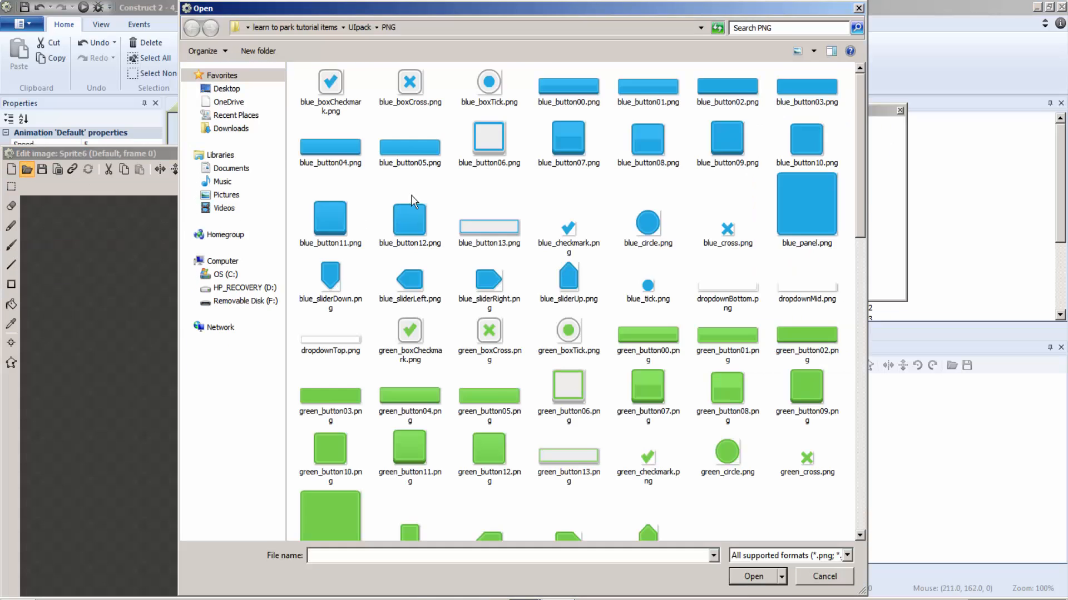
left_click(312, 28)
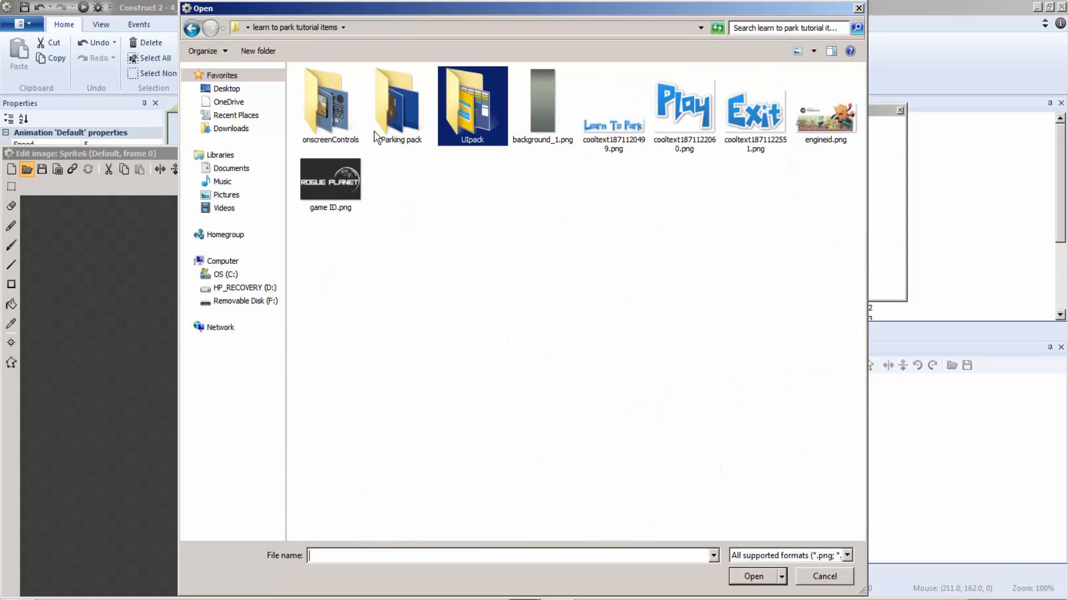
double_click(405, 116)
double_click(519, 114)
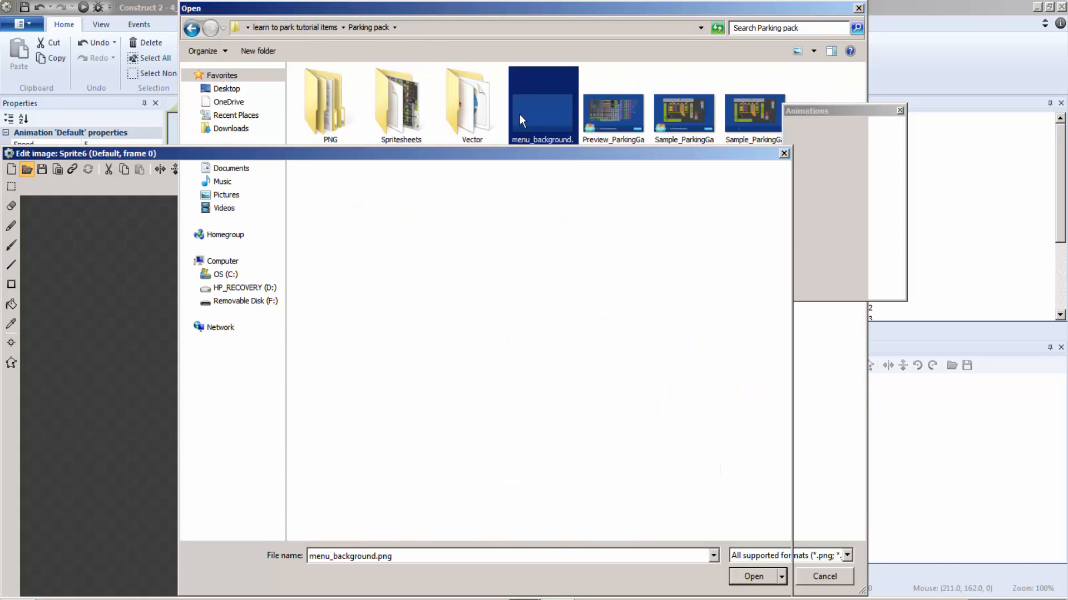
left_click(785, 154)
Align the menu background with the layout's upper-left corner and enlarge it to about 874 by 487 to cover the game window.
scroll(584, 267, "down", 2, "ctrl")
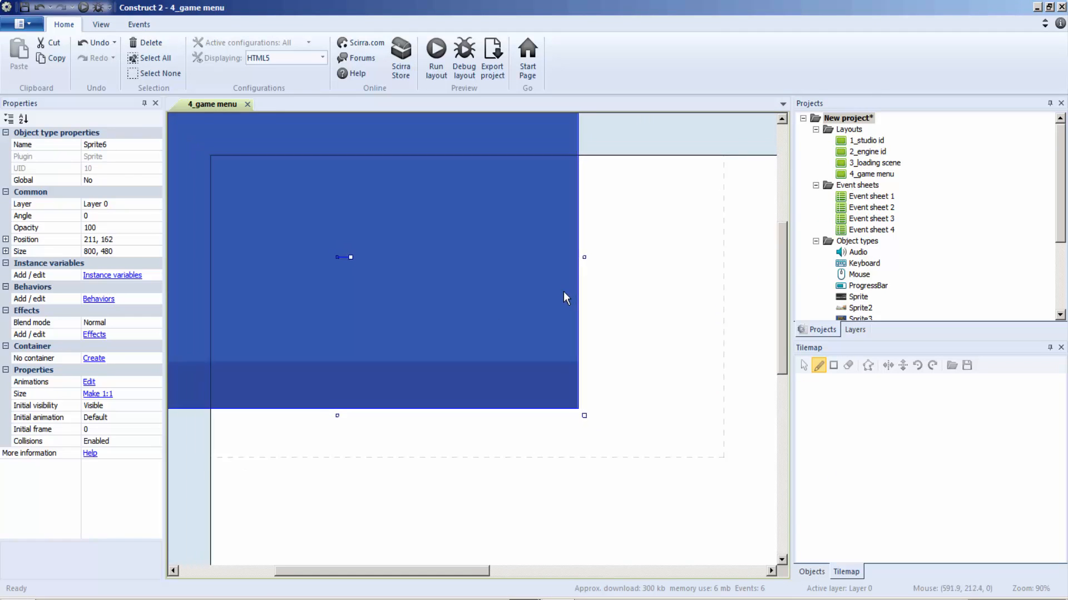
left_click_drag(366, 272, 441, 303)
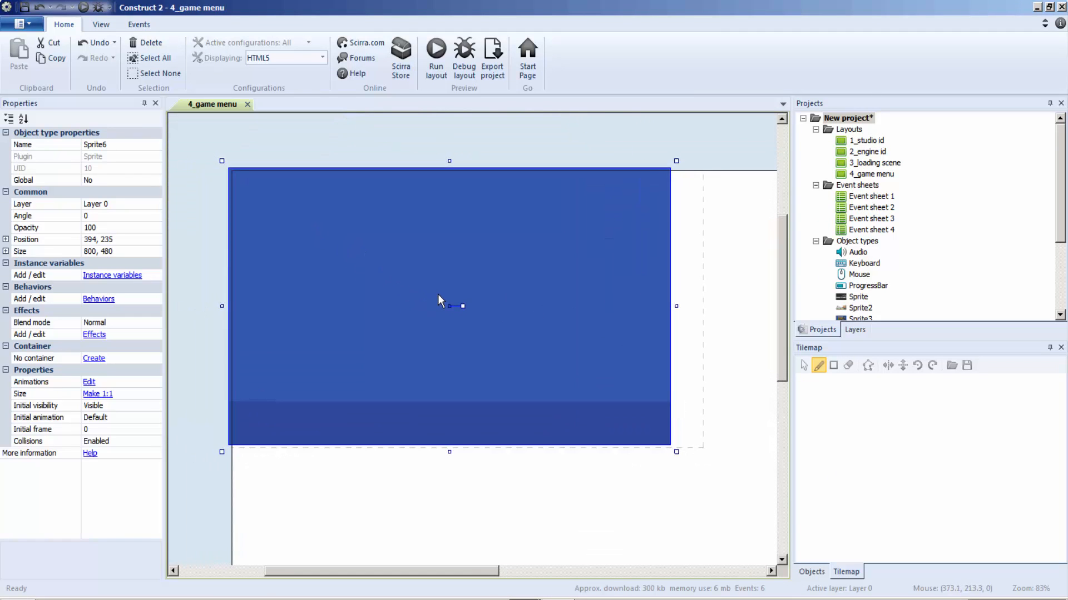
left_click_drag(677, 454, 718, 455)
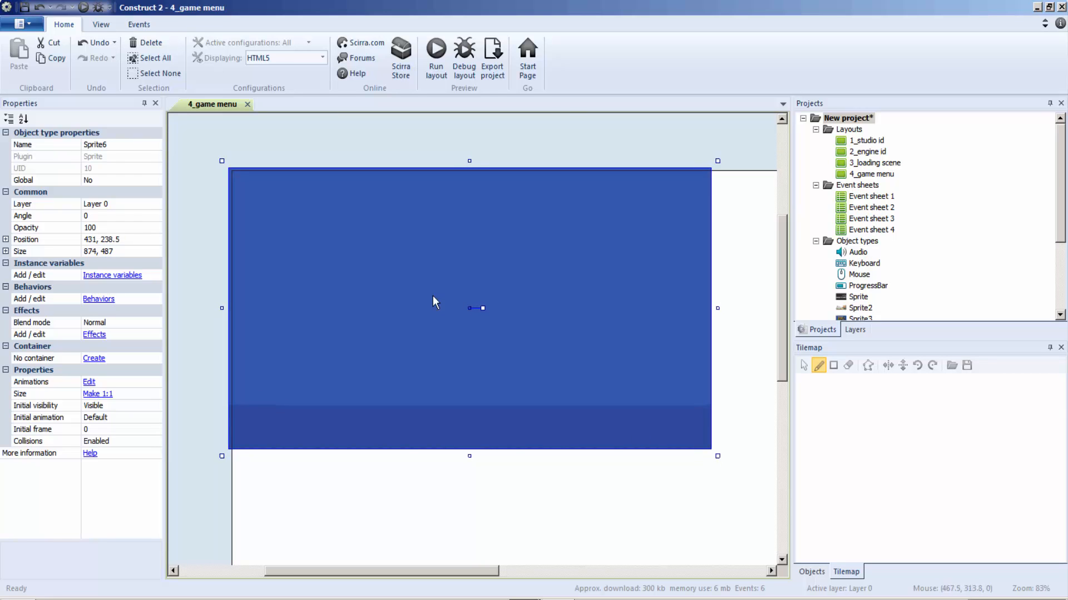
Insert a sprite with the Play image cooltext1871122060.png from the tutorial items folder in the upper part of the menu background.
right_click(409, 249)
left_click(433, 255)
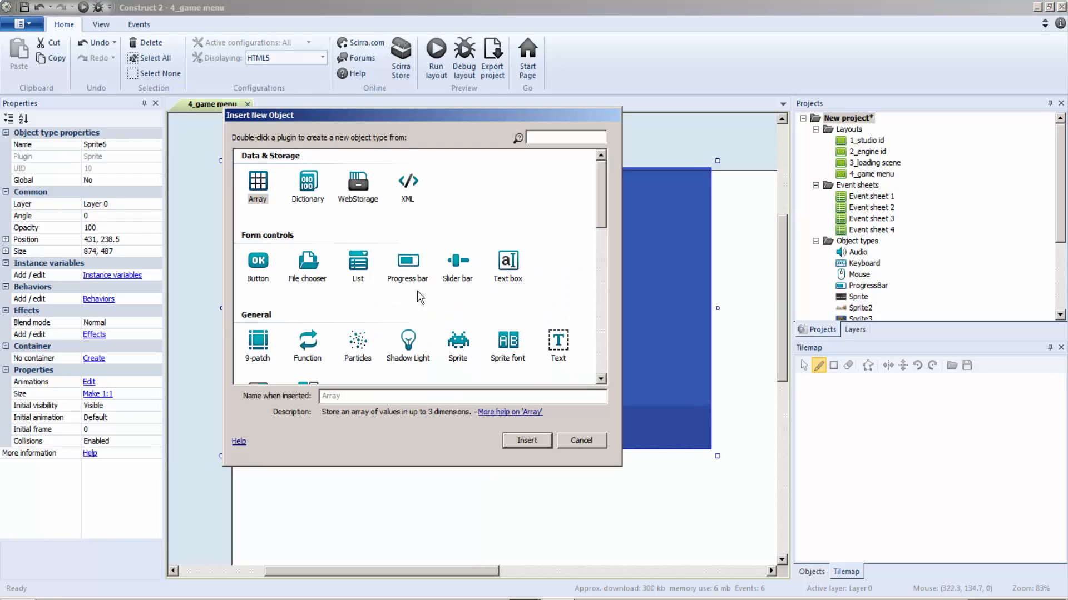
double_click(457, 340)
left_click(374, 257)
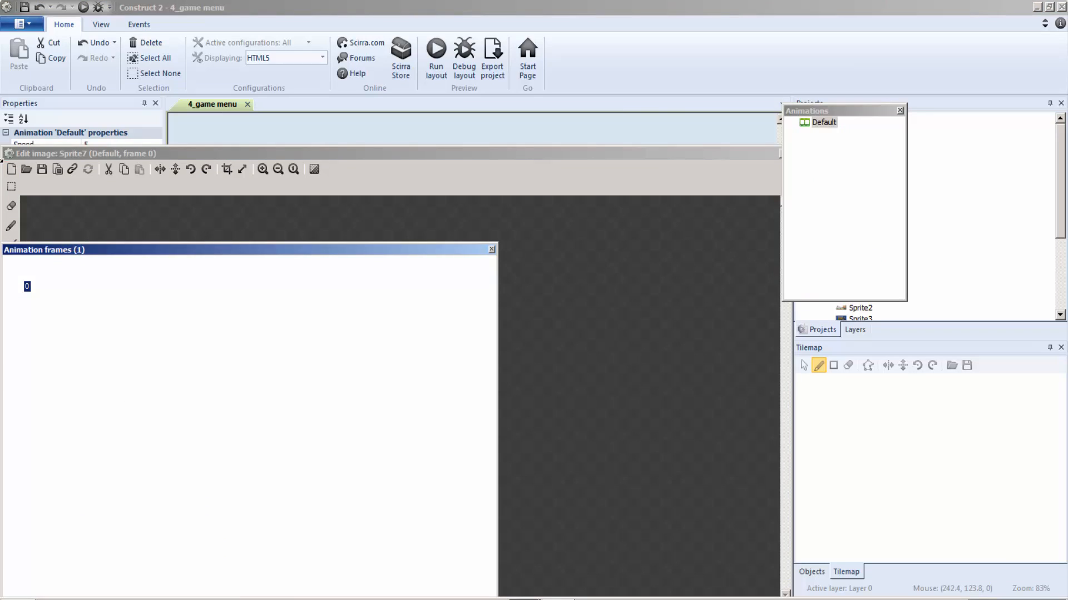
left_click(26, 169)
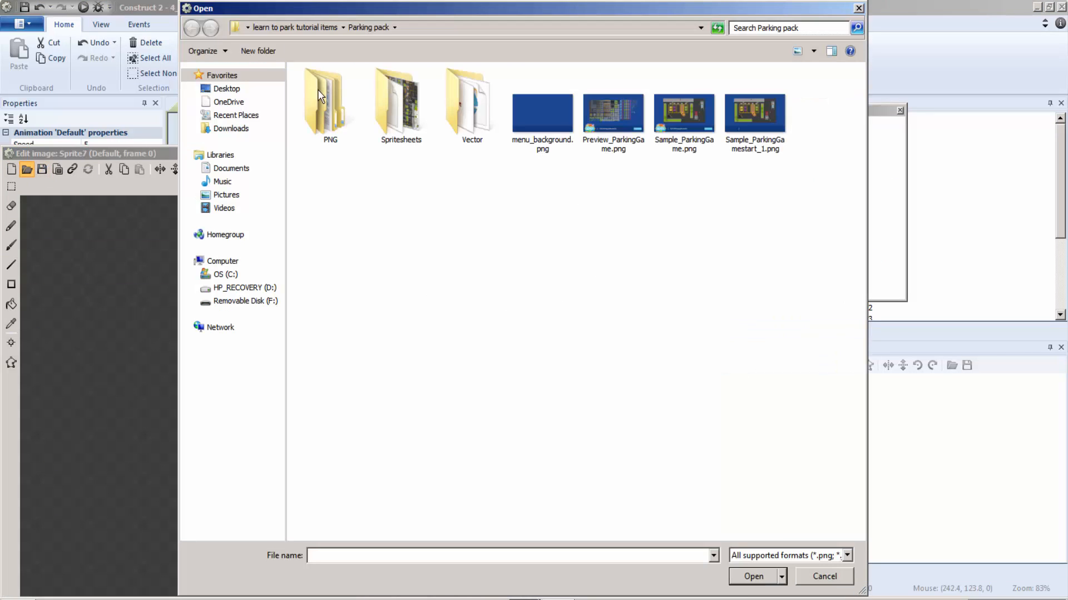
left_click(292, 30)
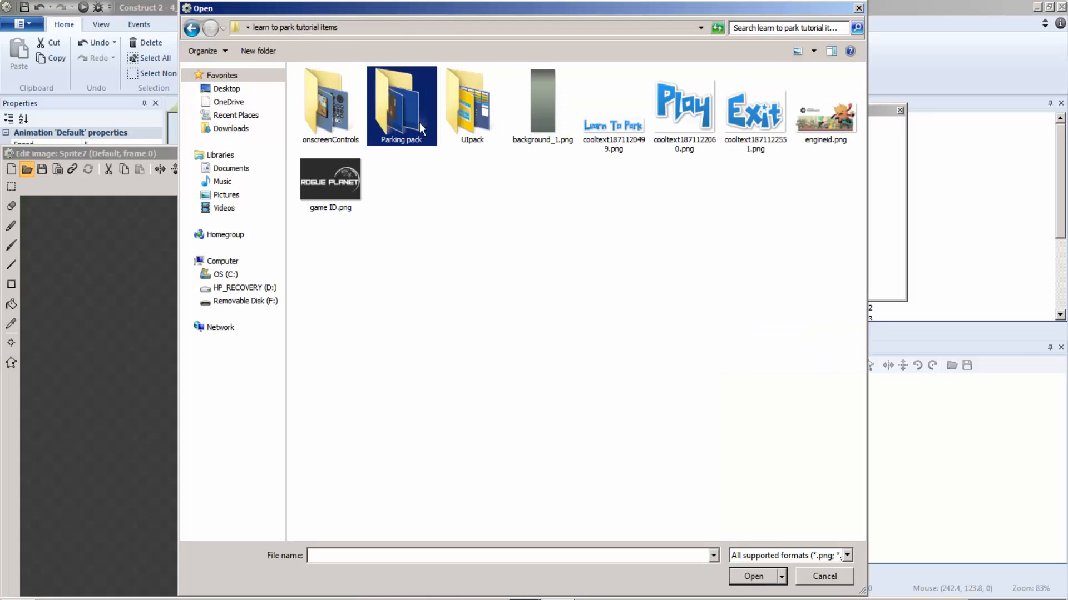
double_click(677, 104)
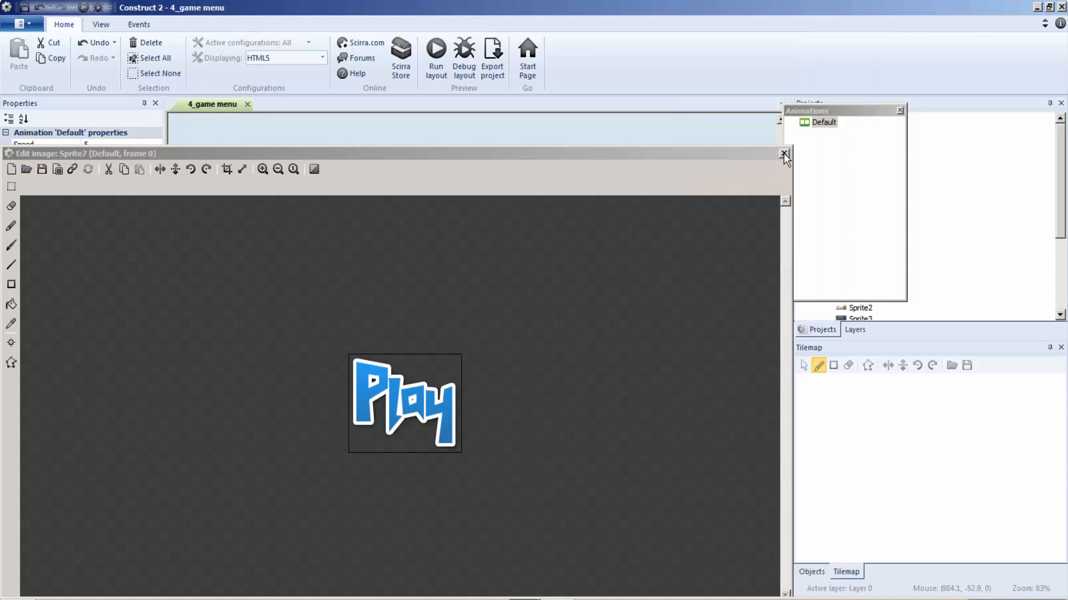
left_click(784, 154)
Insert a sprite with the Exit image cooltext1871122551.png and place it below the Play text.
right_click(480, 277)
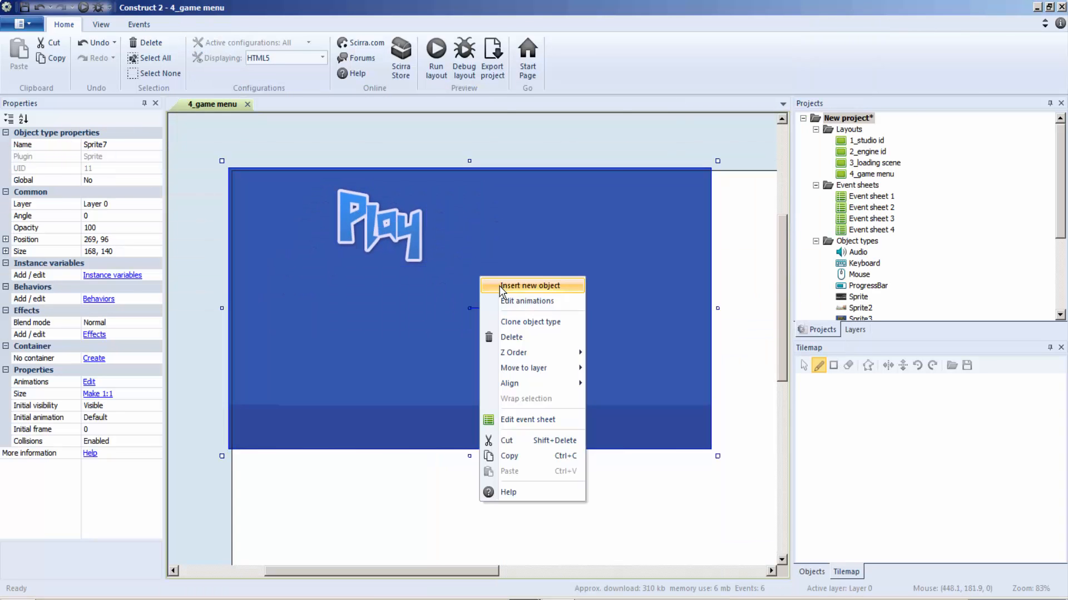
left_click(502, 286)
left_click(459, 344)
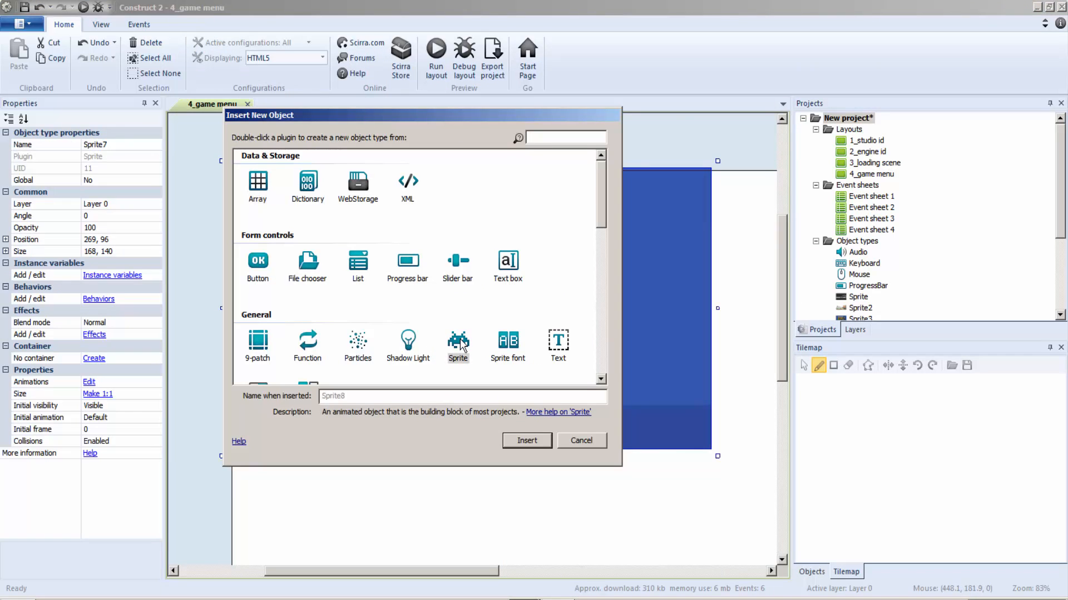
double_click(461, 343)
left_click(484, 322)
left_click(26, 170)
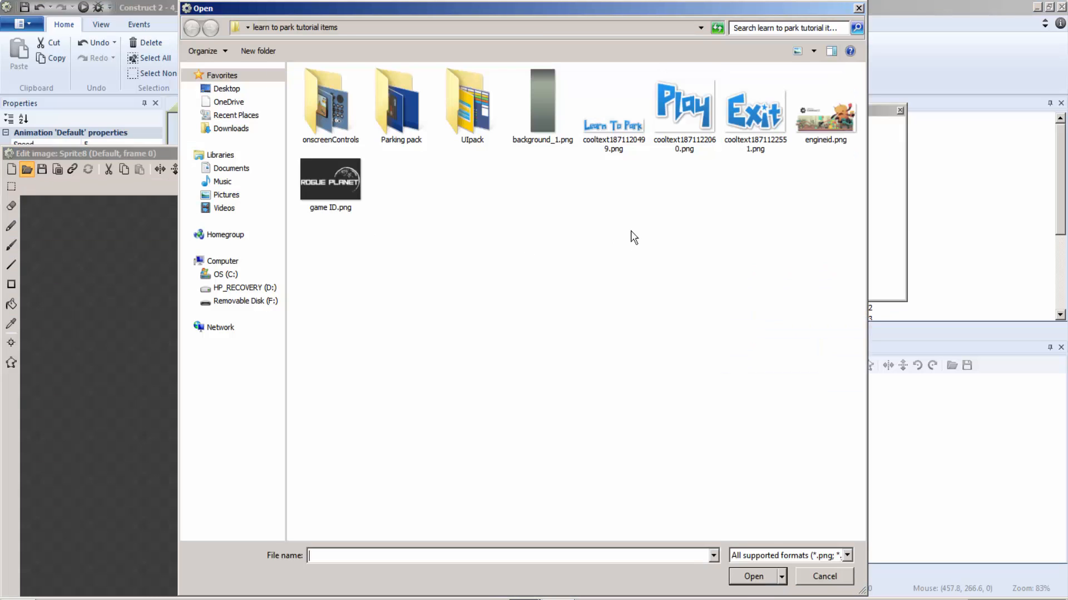
double_click(741, 117)
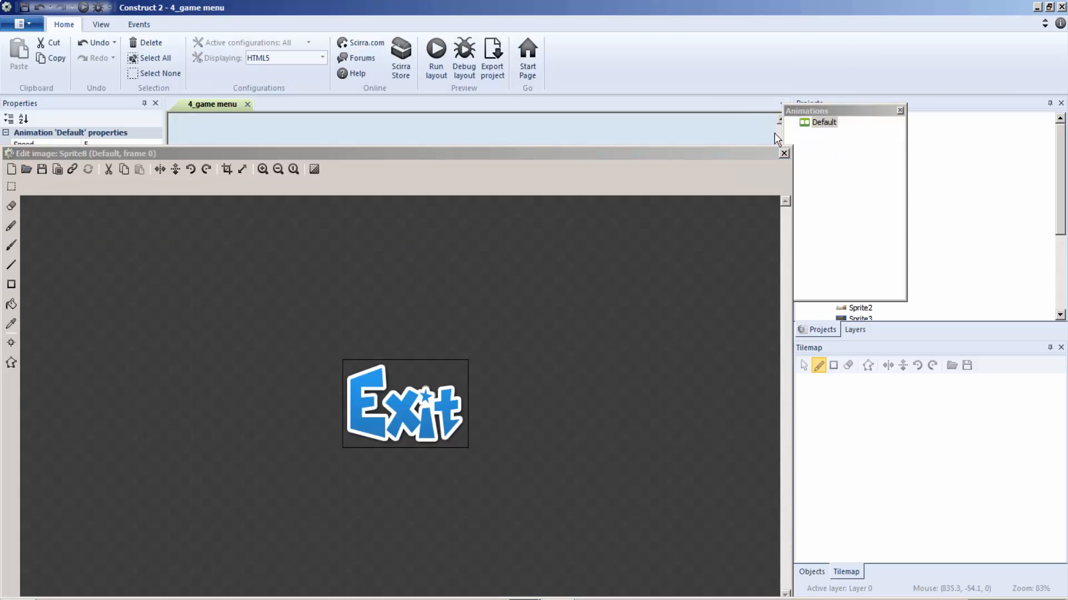
left_click(784, 153)
left_click_drag(407, 356, 328, 355)
Insert a sprite with the Learn To Park image cooltext1871120499.png and place it along the background's dark lower band.
left_click(615, 265)
right_click(602, 277)
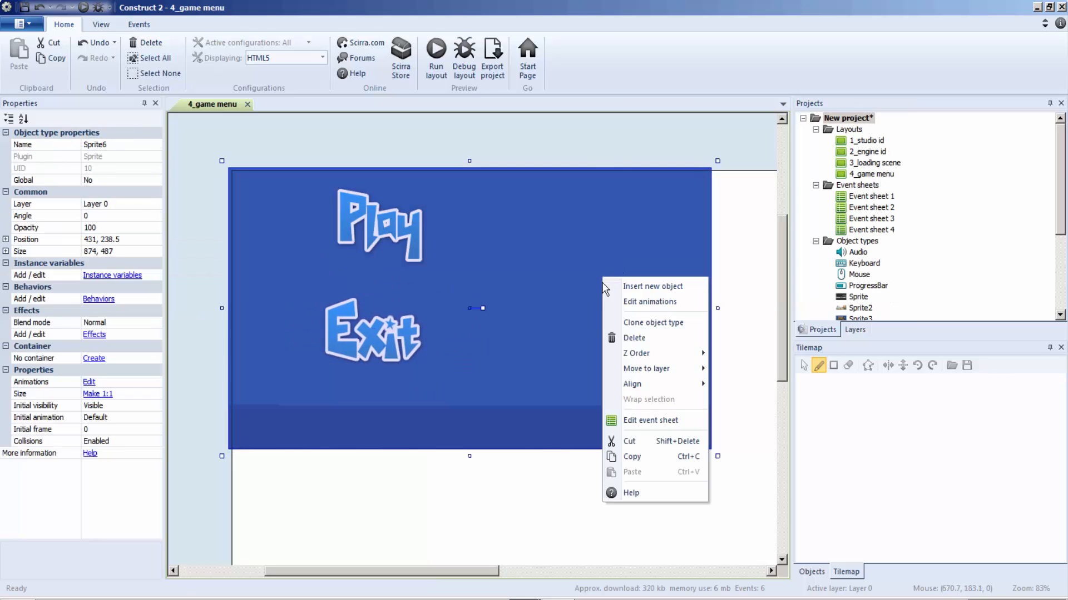
left_click(617, 286)
left_click(457, 347)
double_click(457, 349)
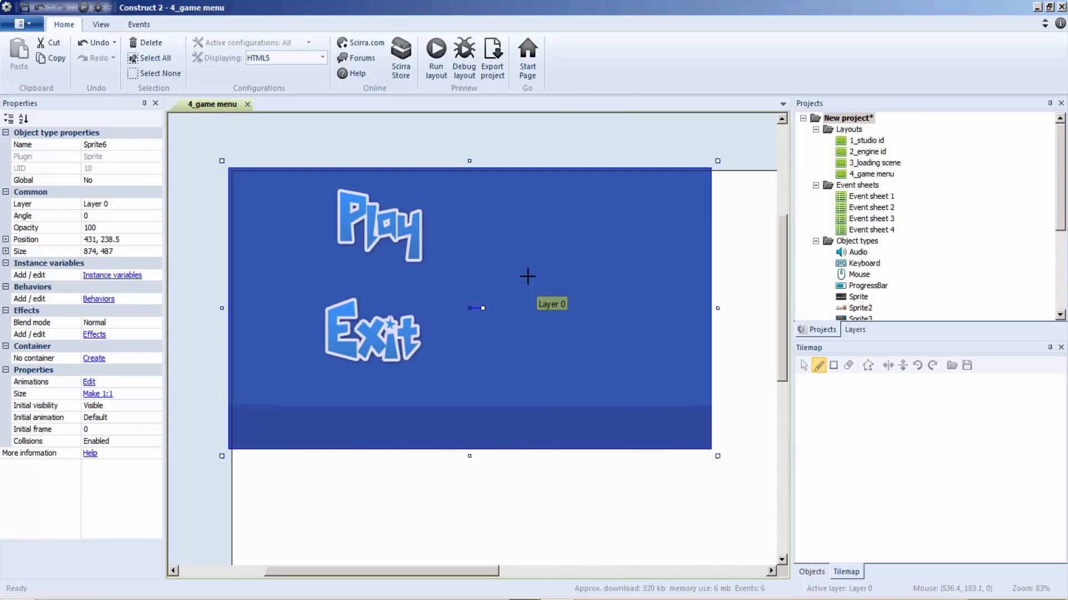
left_click(527, 277)
left_click(27, 169)
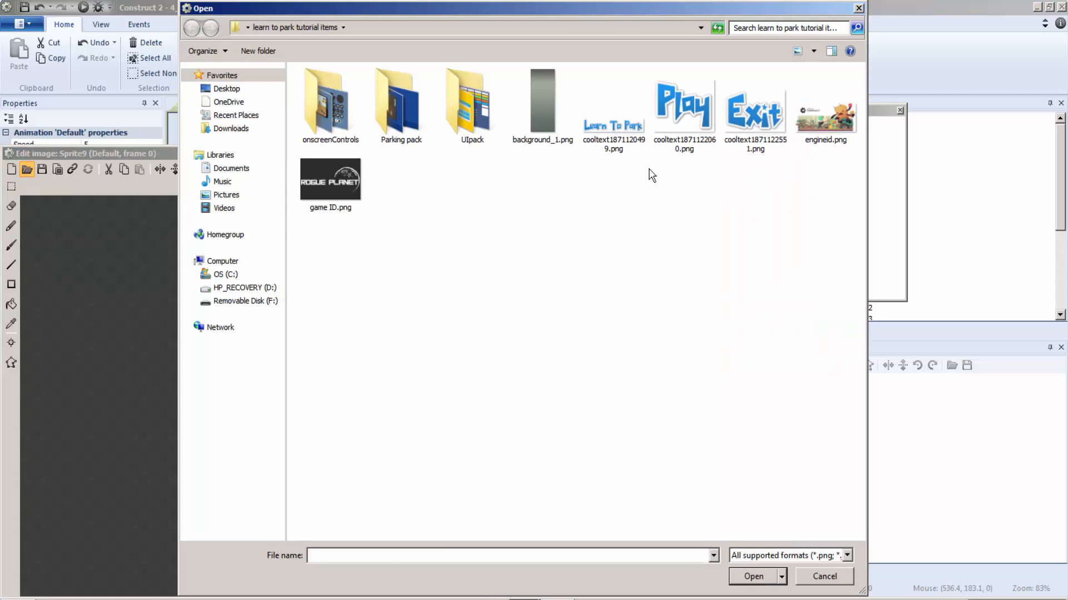
double_click(613, 122)
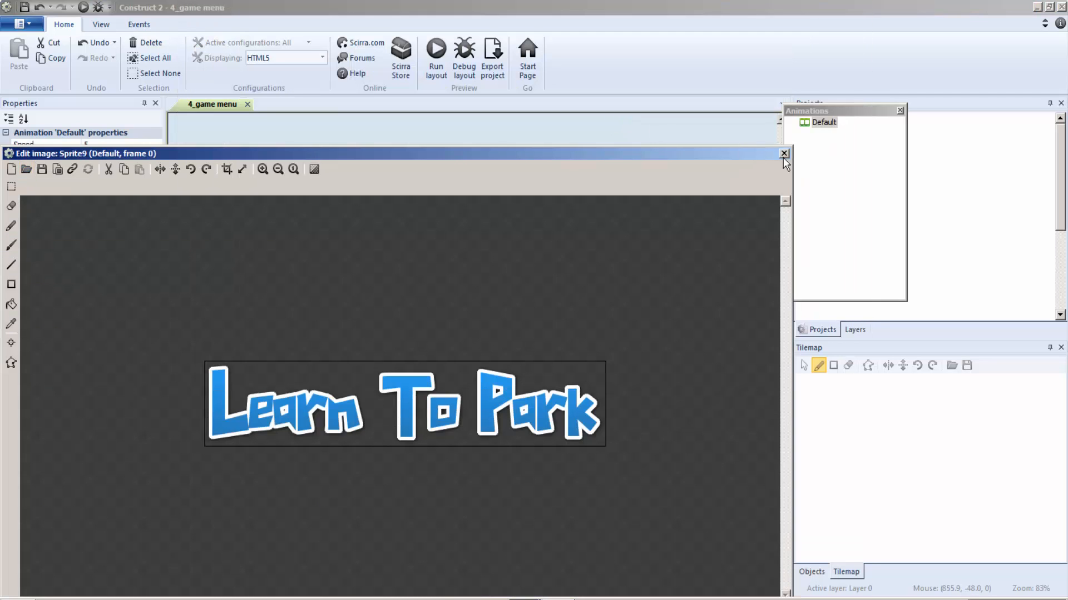
left_click(784, 154)
left_click_drag(525, 304, 425, 434)
Insert a sprite on the menu background using the speaker icon flatDark12.png from the onscreenControls Sprites flatDark folder.
left_click(666, 316)
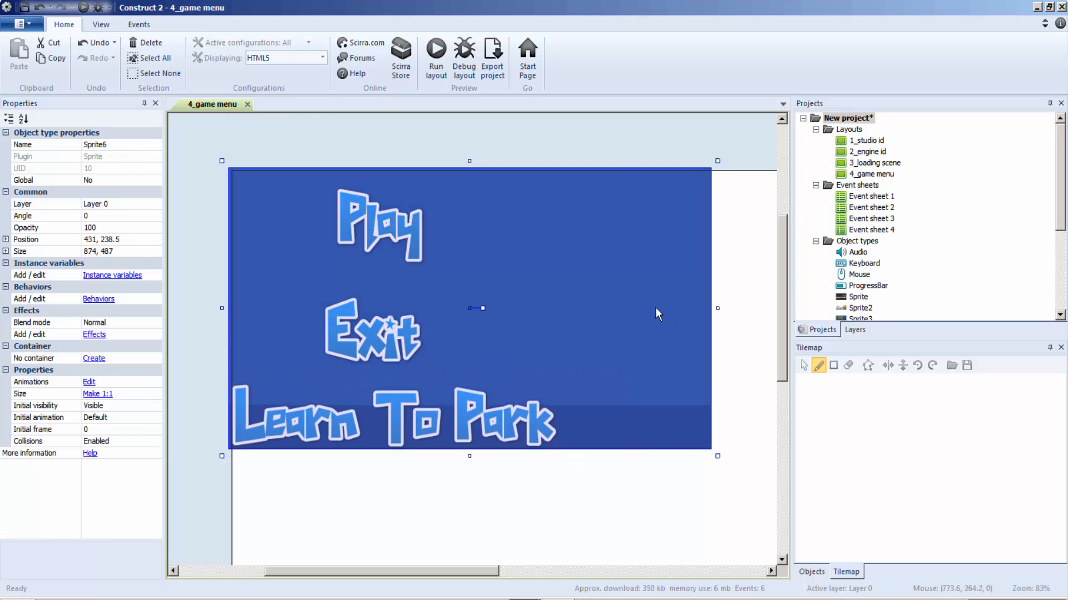
right_click(655, 305)
left_click(717, 310)
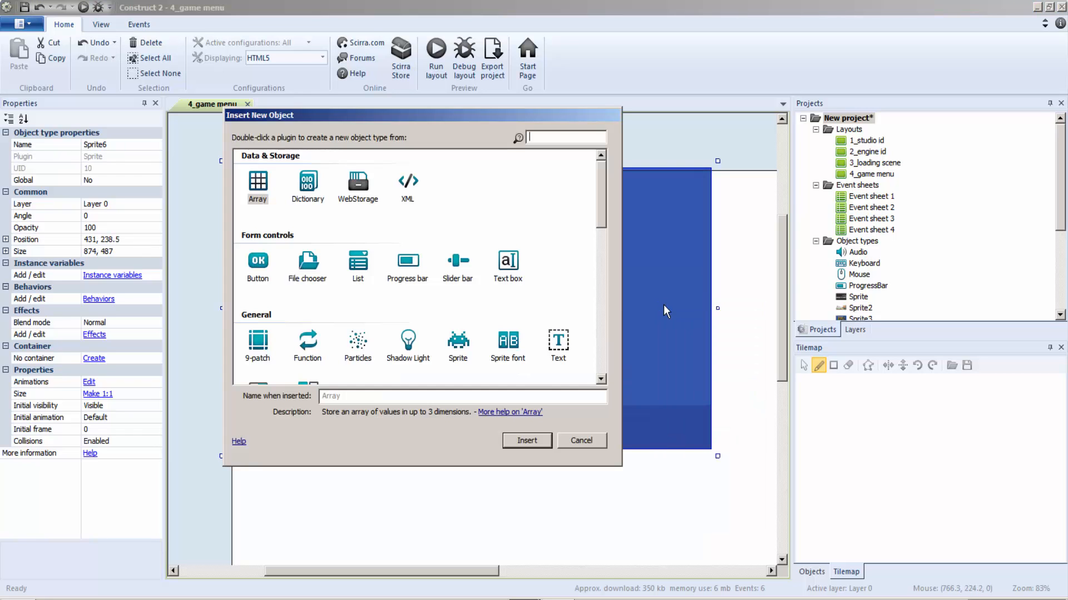
double_click(458, 341)
left_click(505, 235)
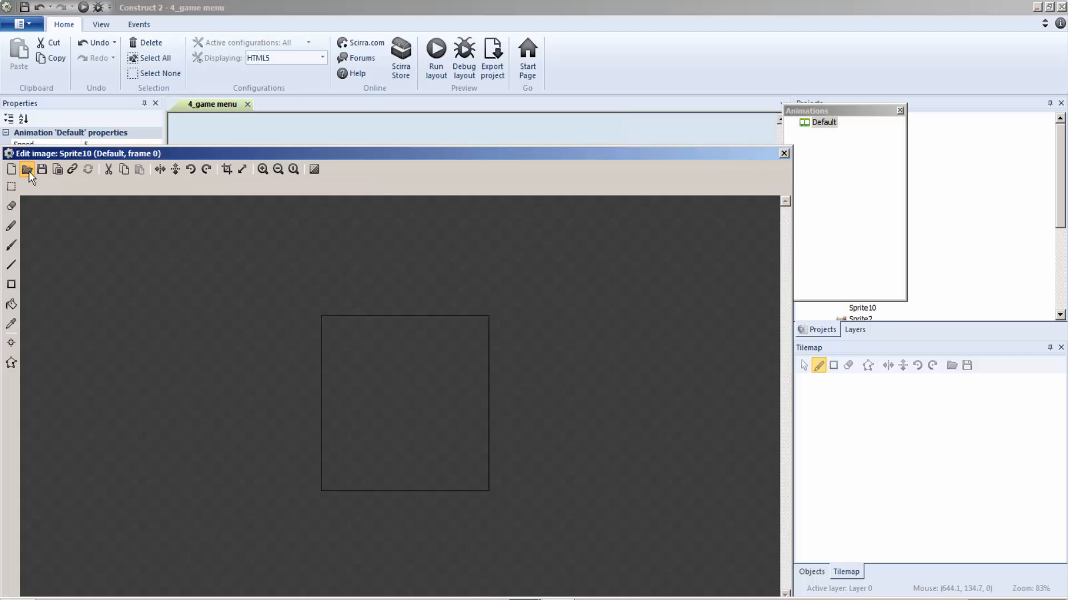
left_click(28, 170)
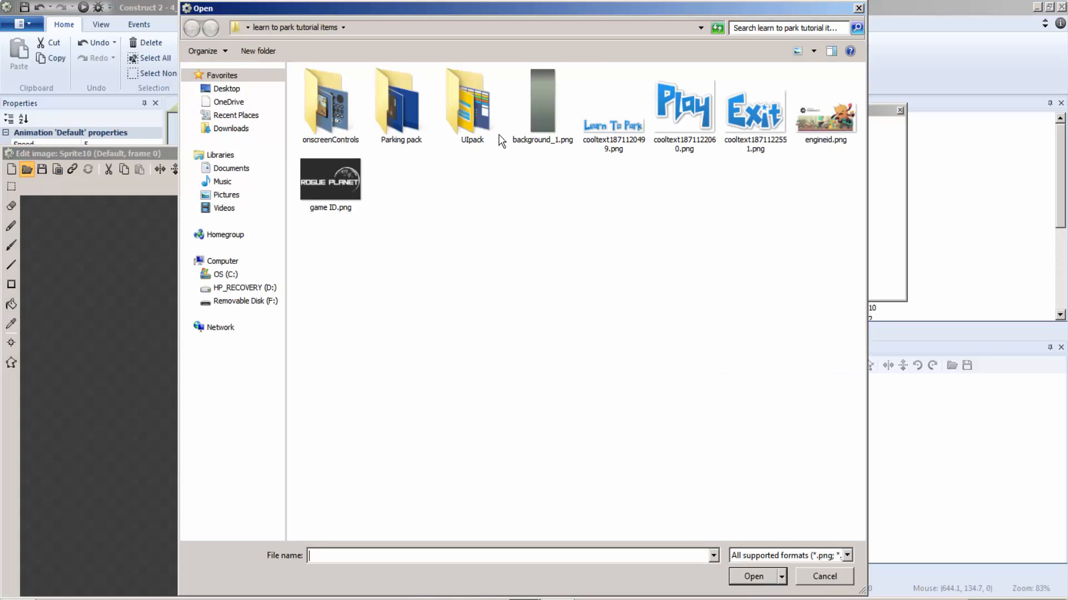
double_click(343, 108)
double_click(329, 98)
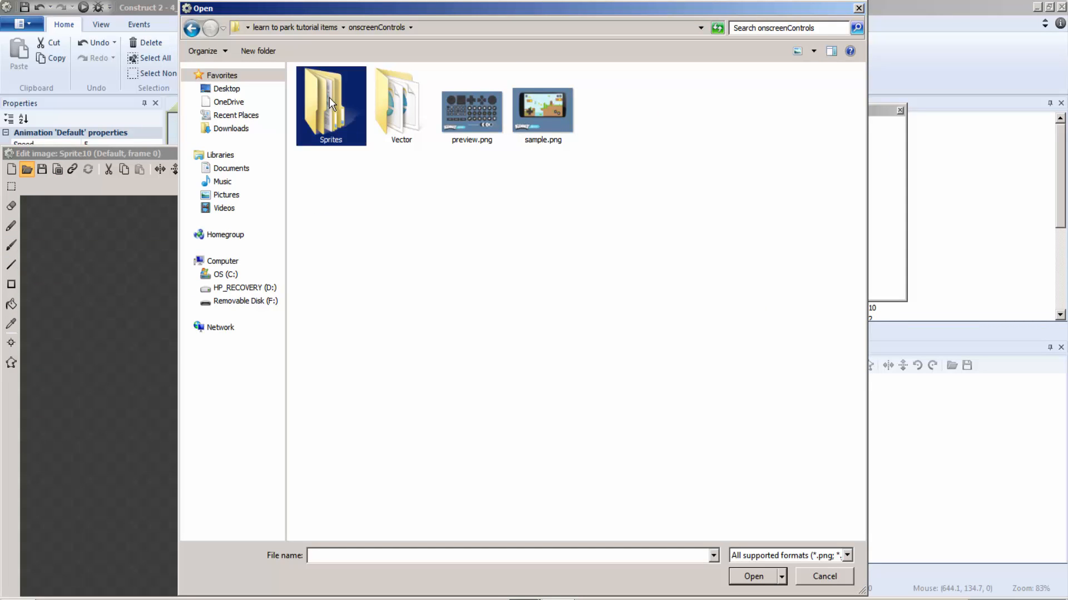
left_click(321, 89)
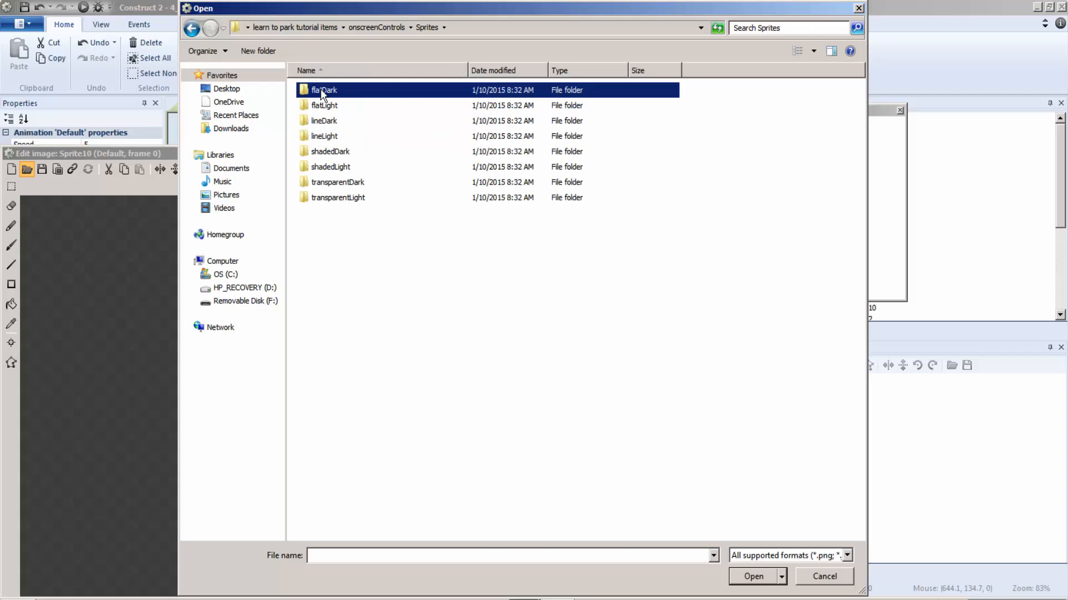
double_click(381, 97)
left_click(381, 98)
left_click(709, 195)
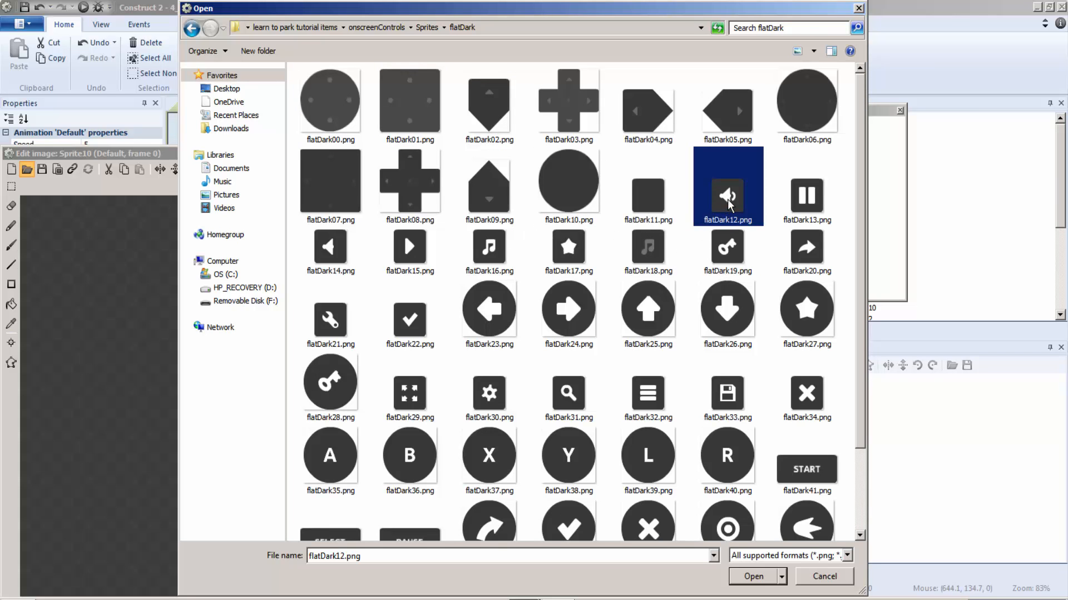
double_click(728, 195)
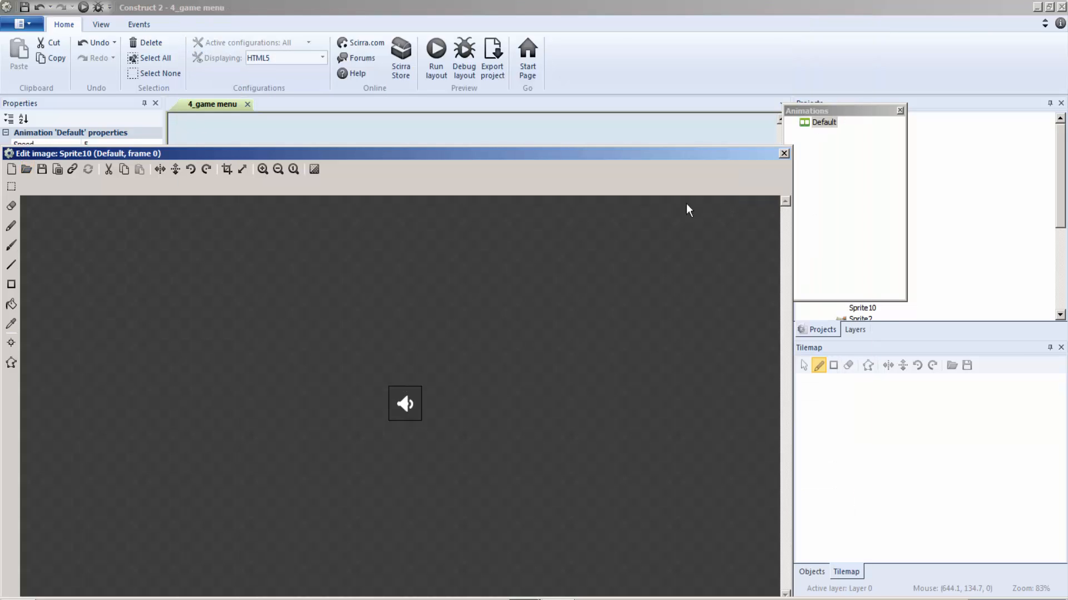
Preview the speaker sprite's Default animation.
left_click(821, 124)
right_click(821, 126)
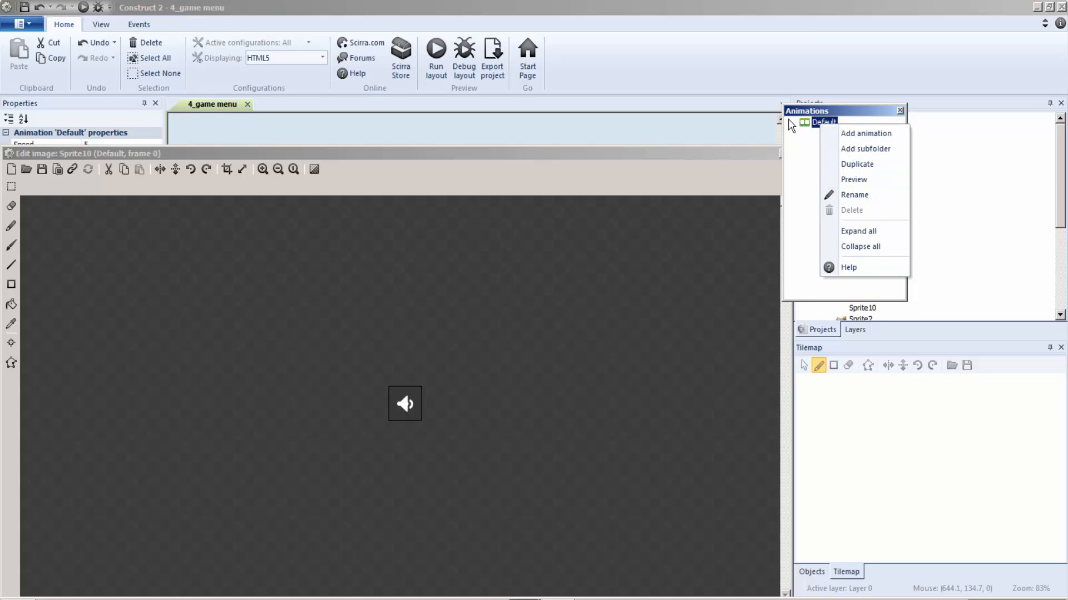
left_click(845, 180)
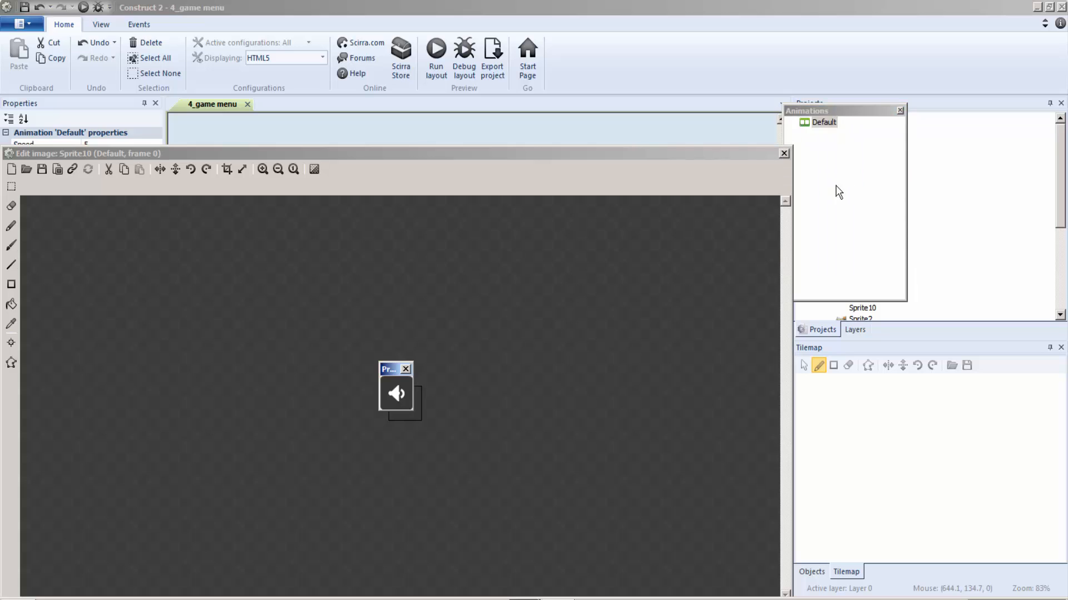
left_click(406, 369)
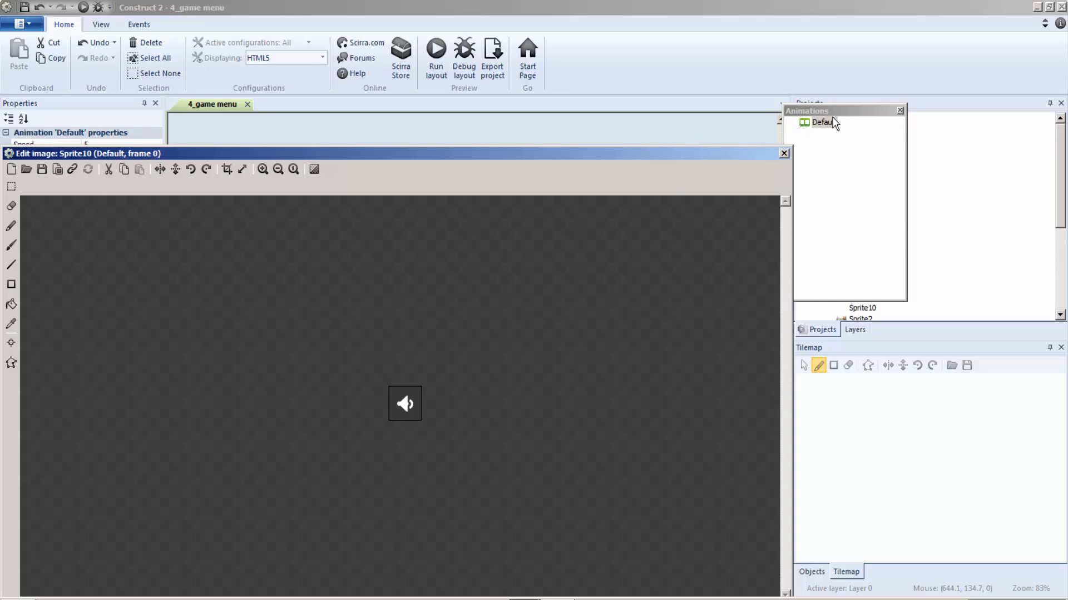
Rename the speaker sprite's Default animation to soundon.
right_click(826, 123)
left_click(873, 196)
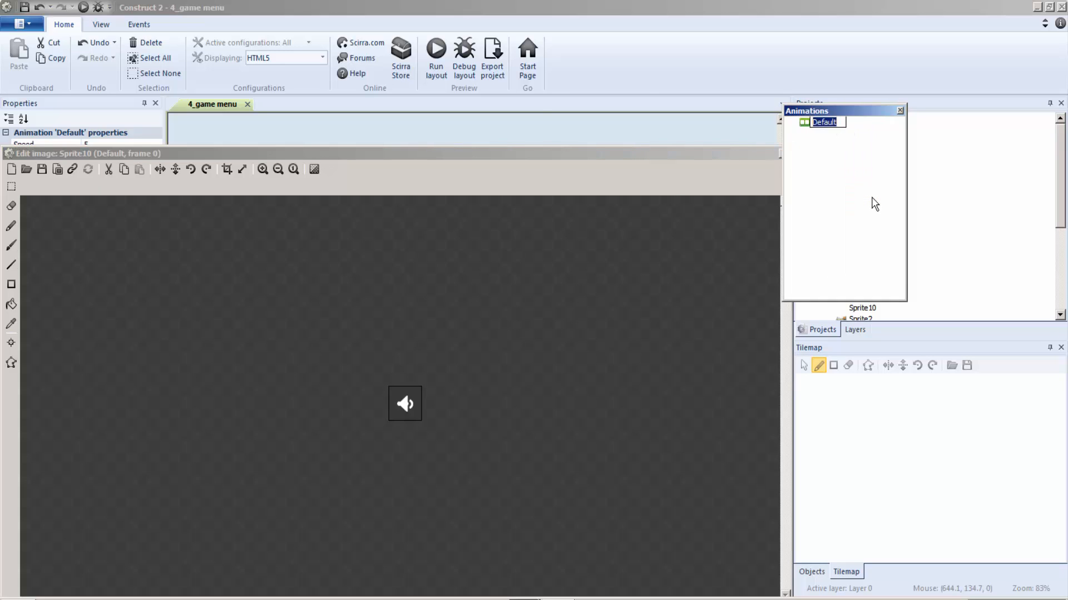
type("soundon")
left_click(861, 203)
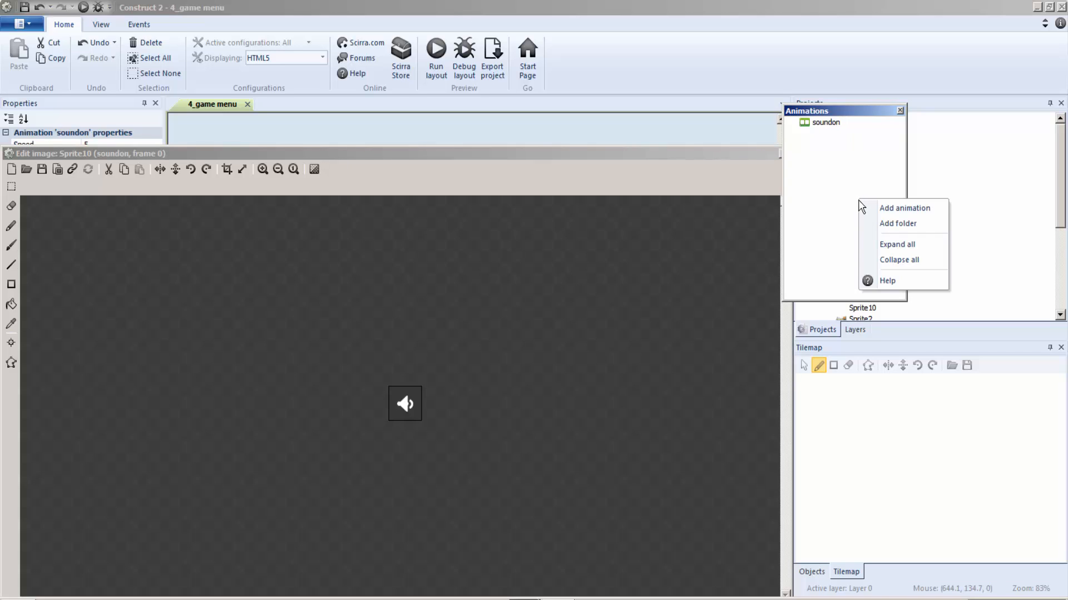
Add a second animation named soundoff to the speaker sprite.
right_click(859, 201)
left_click(881, 208)
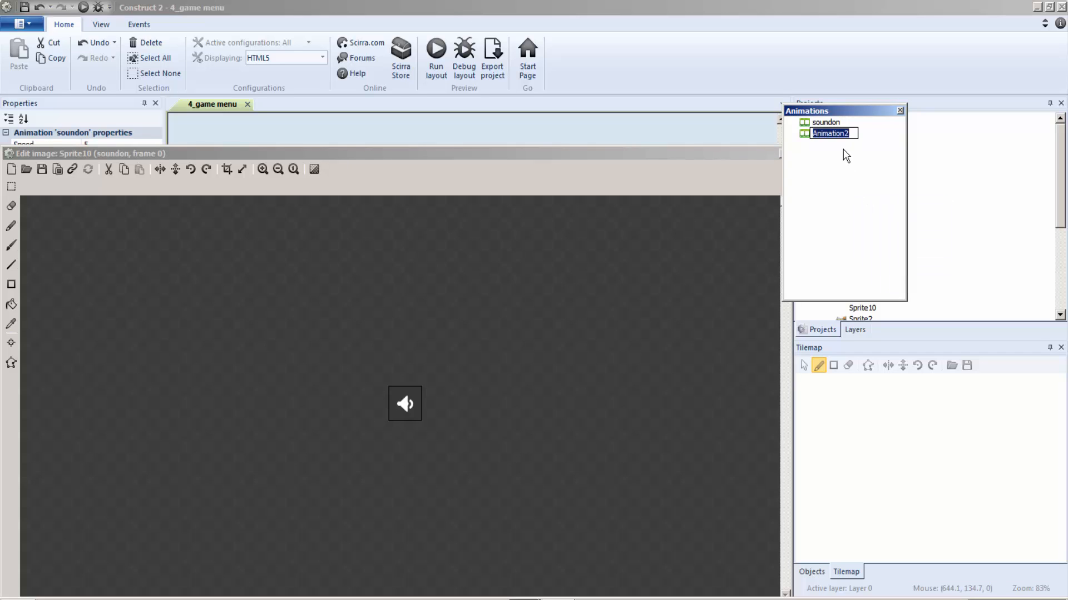
type("soundoff")
key("Return")
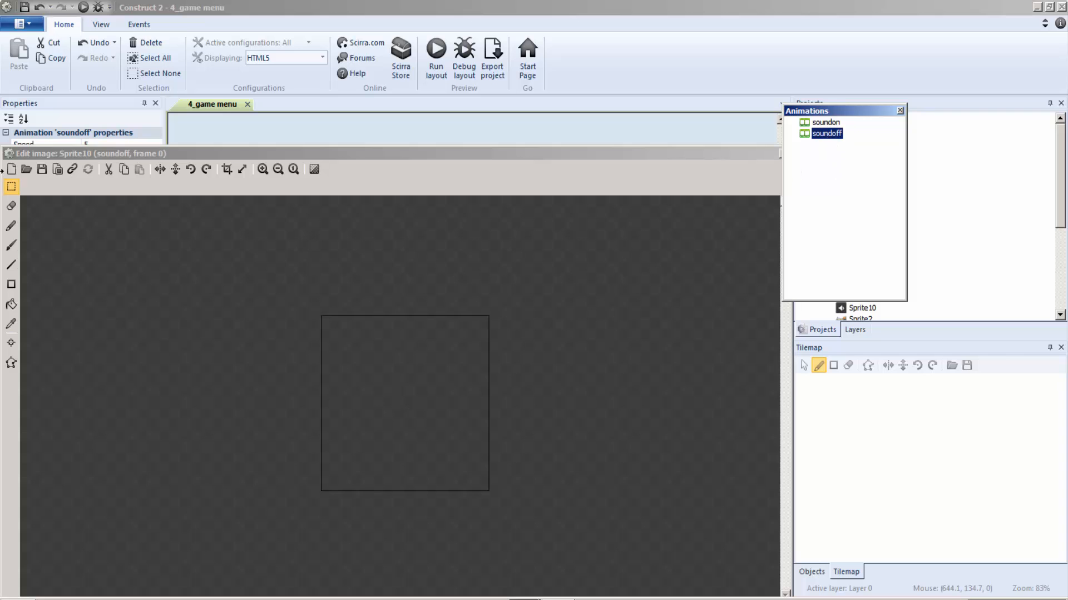
Load flatDark14.png into the soundoff animation and move the speaker sprite to the menu background's upper-right corner, at about 812, 31.
left_click(26, 169)
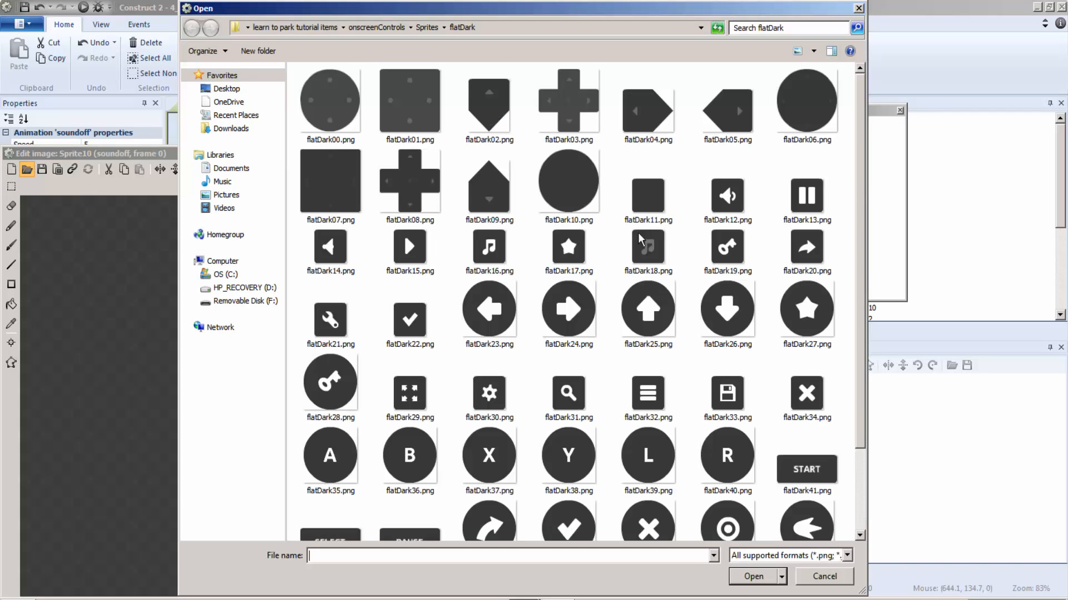
double_click(331, 259)
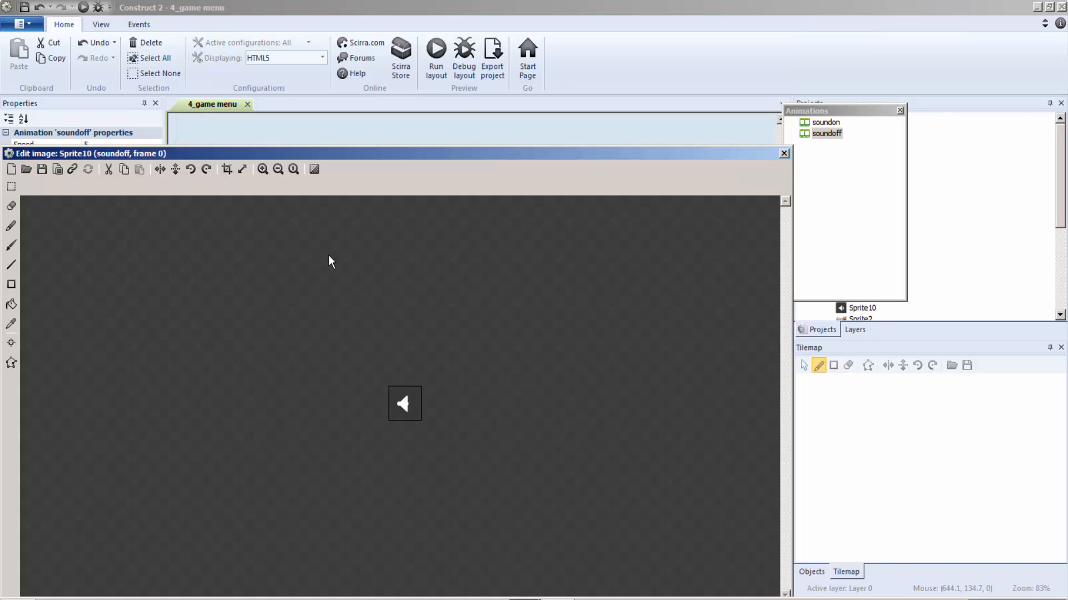
left_click(784, 153)
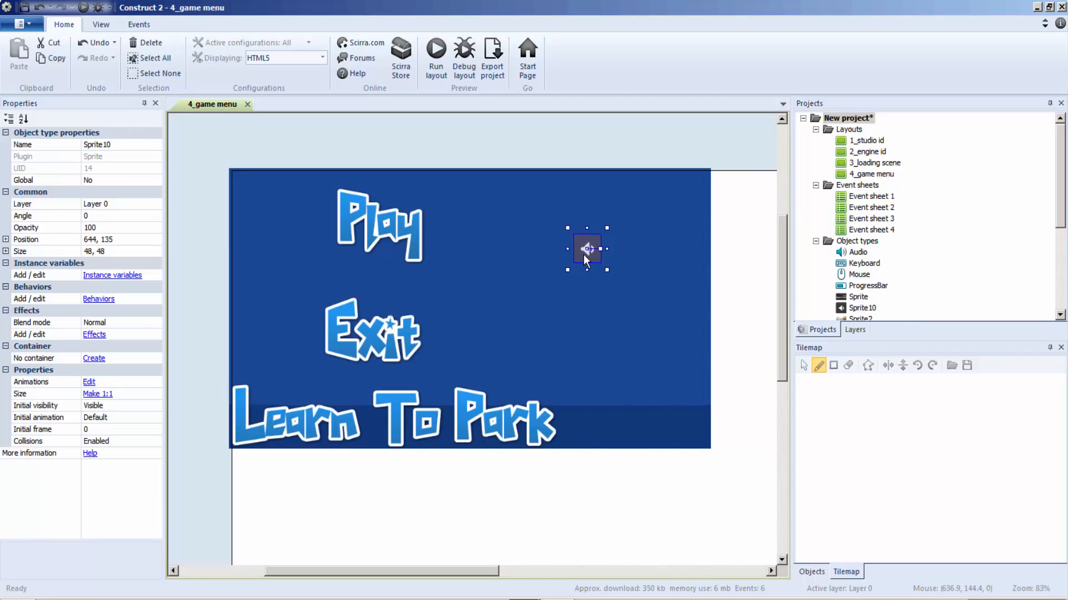
left_click_drag(583, 255, 675, 195)
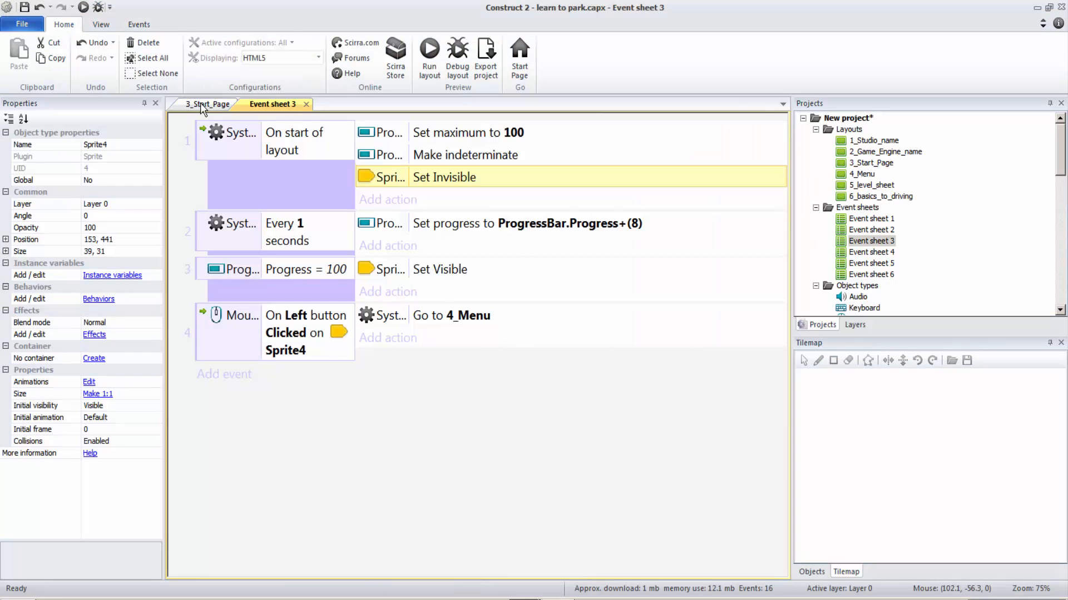
Examine the box sprites beside Play and Exit in the learn to park project's 4_Menu layout, and return to the new project.
double_click(874, 176)
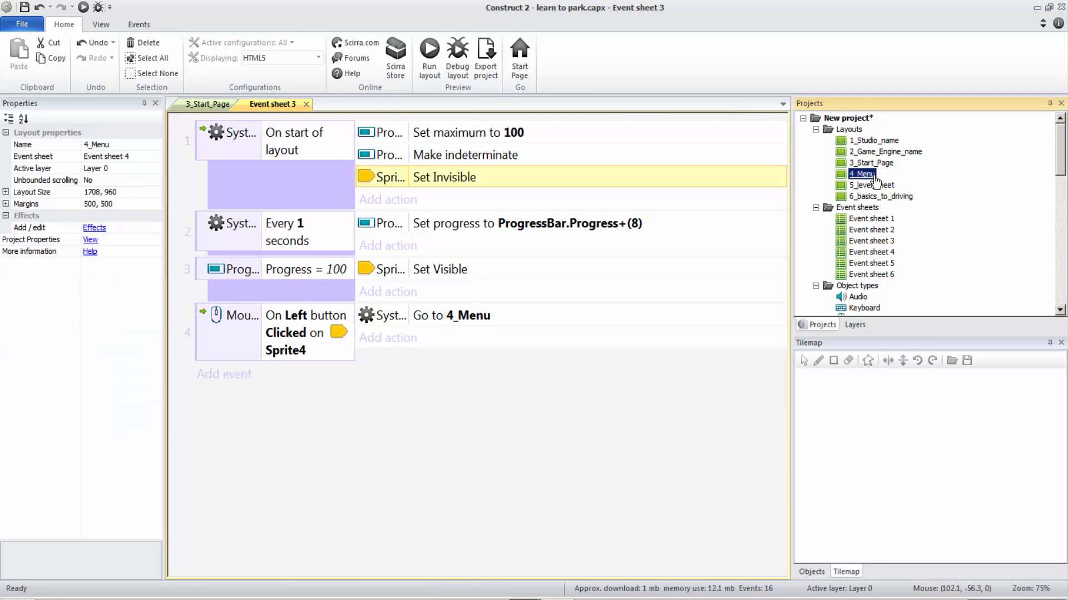
left_click(306, 261)
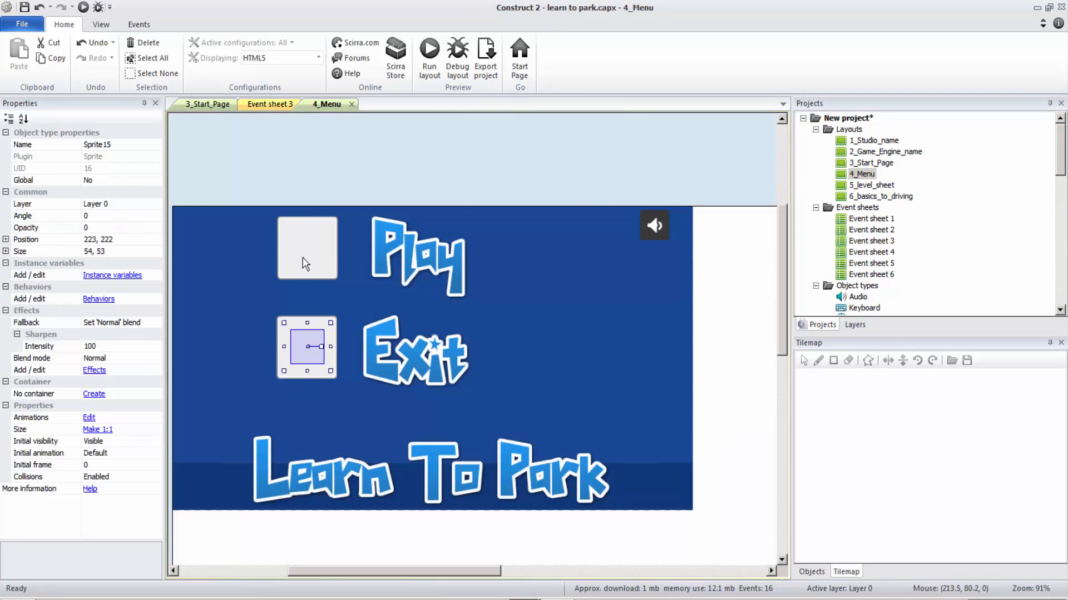
left_click_drag(314, 275, 328, 363)
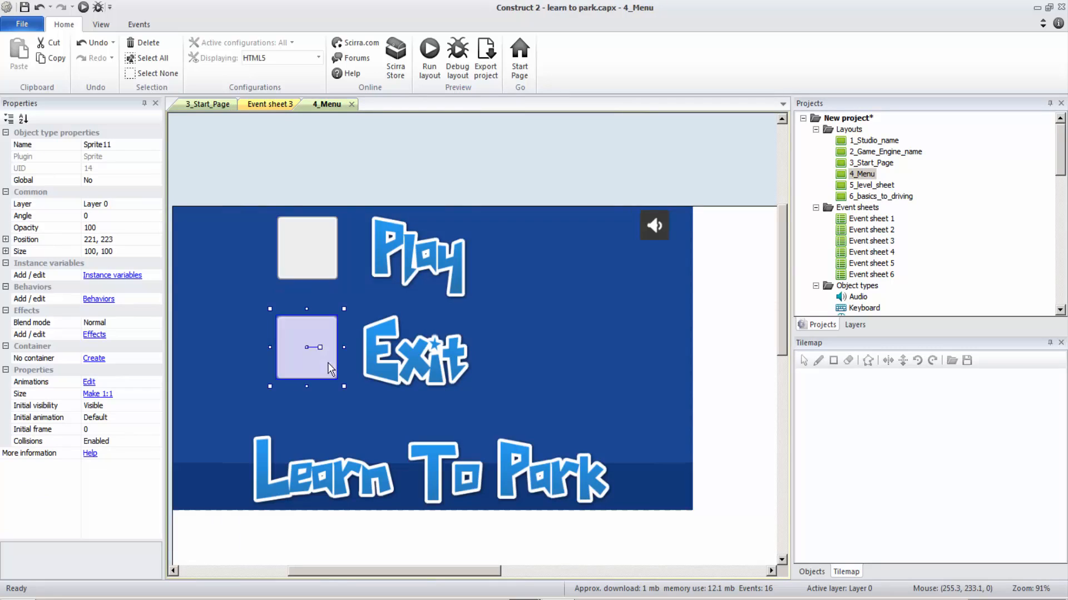
left_click(516, 599)
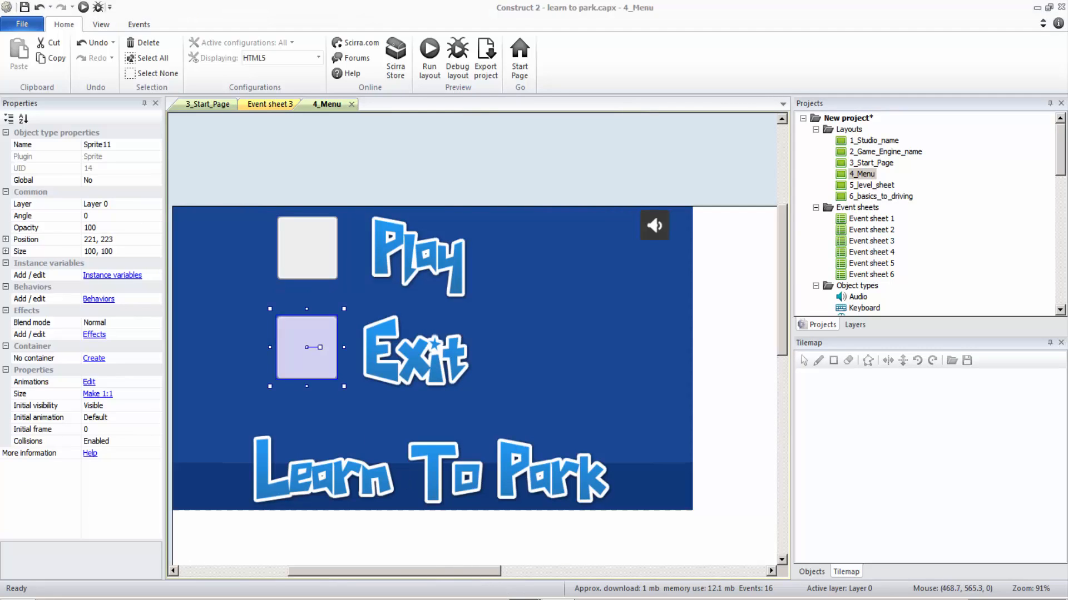
left_click(482, 567)
left_click(547, 599)
left_click(516, 586)
Insert a new sprite on the menu background in the area to the right of Play and Exit.
right_click(457, 227)
left_click(476, 238)
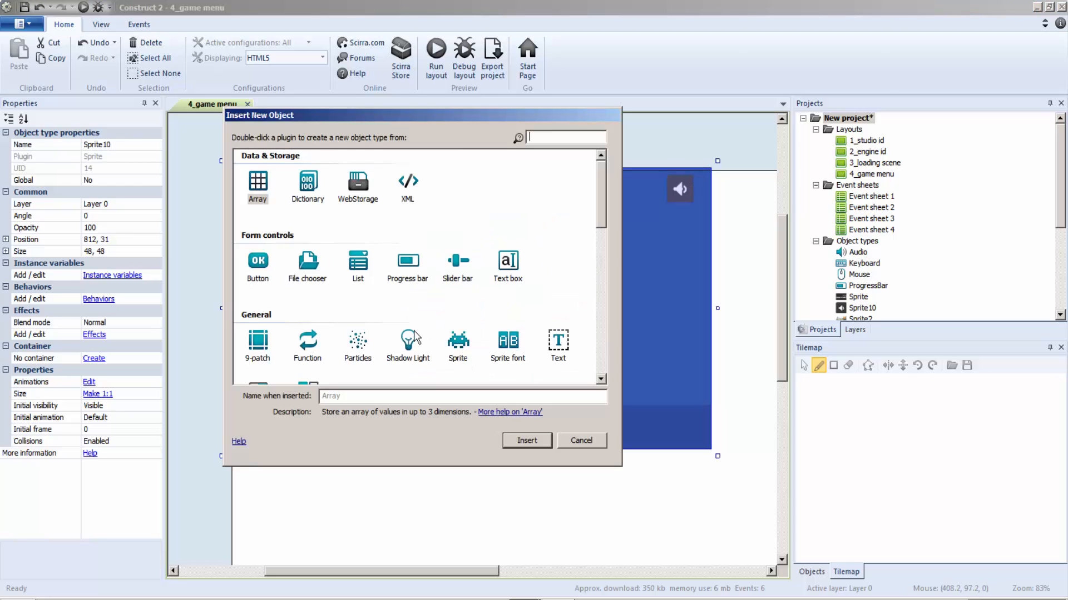
double_click(458, 342)
left_click(500, 324)
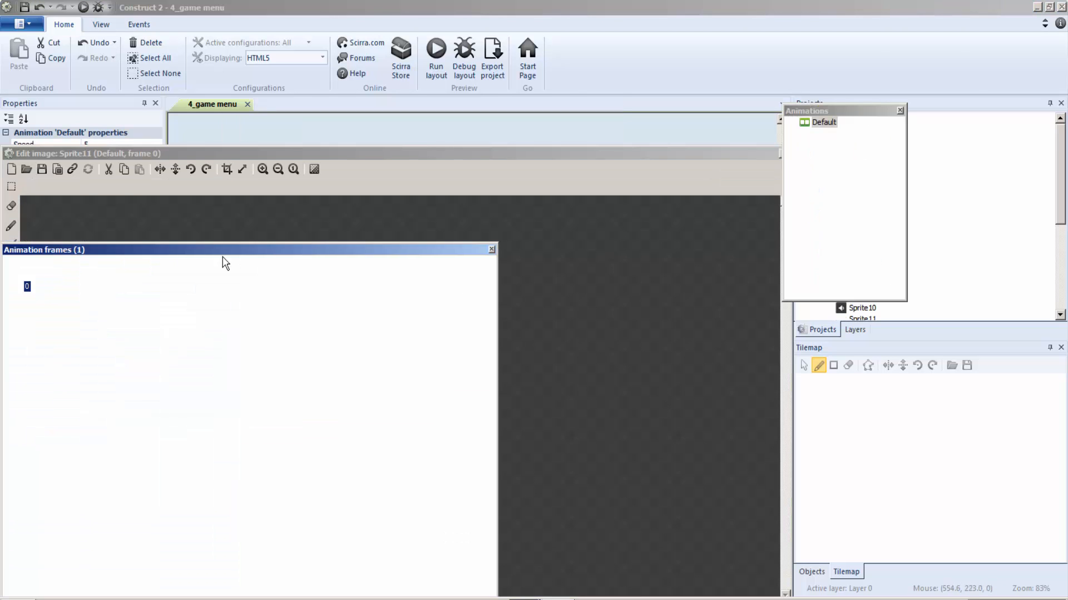
Load grey_panel.png from the UIpack PNG folder into the new sprite and place it right of the Play text, at about 444, 108.
left_click(26, 169)
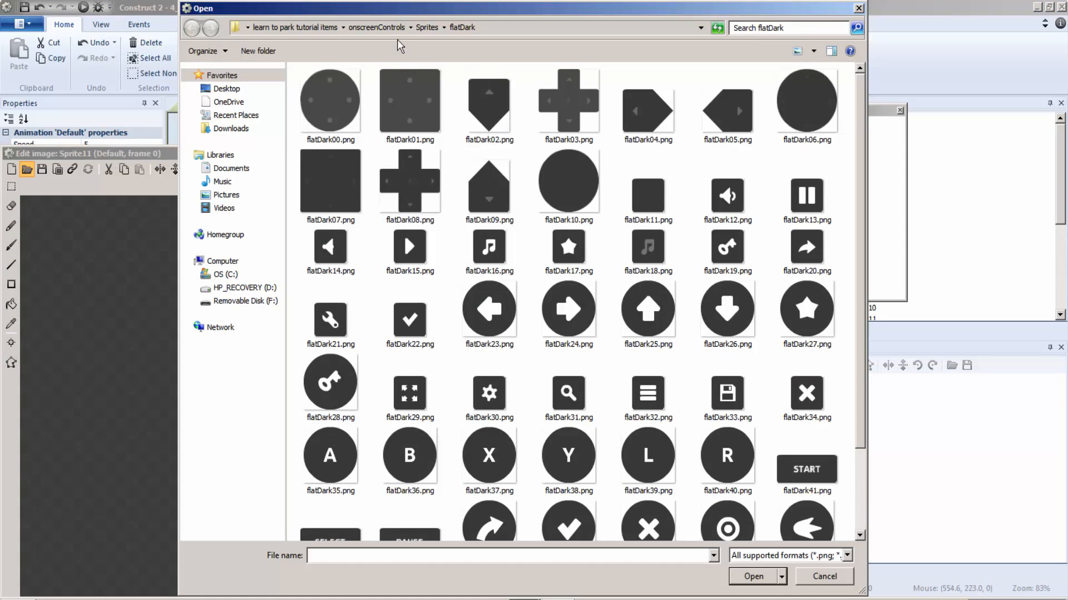
left_click(384, 29)
left_click(275, 25)
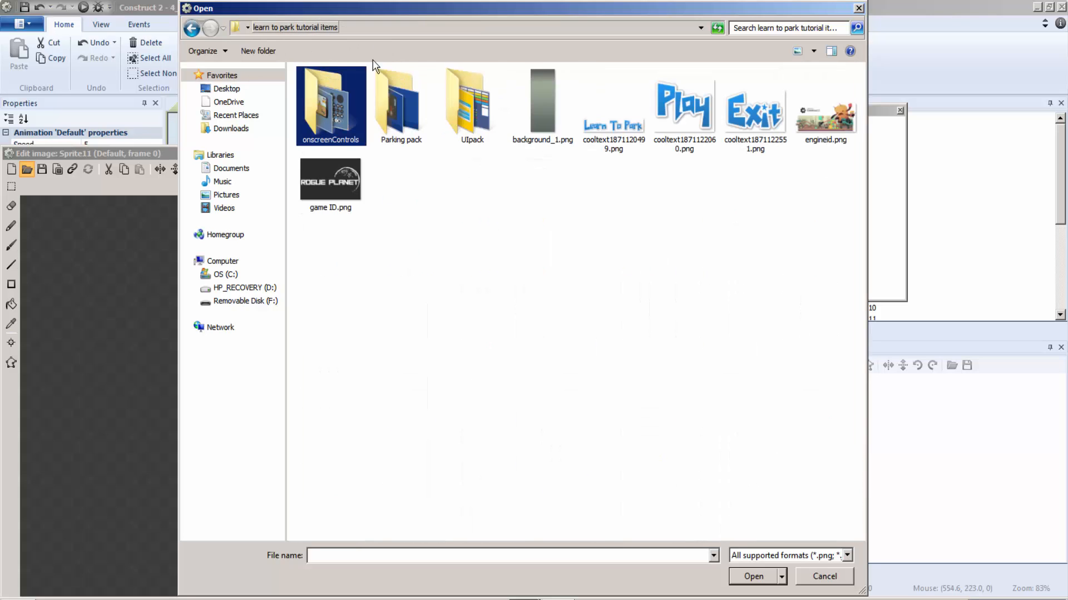
double_click(457, 93)
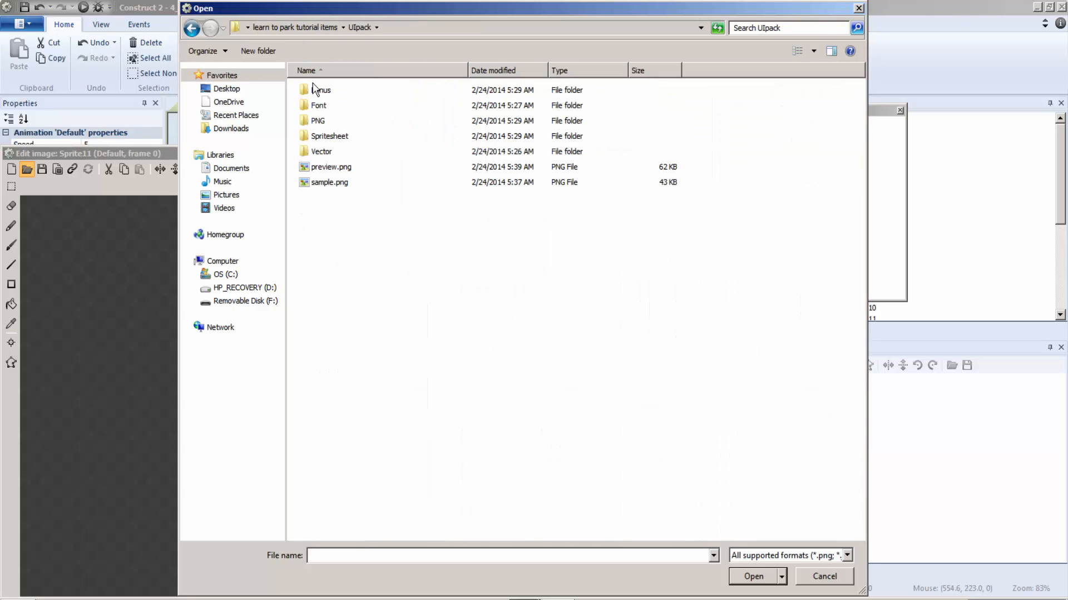
left_click(328, 128)
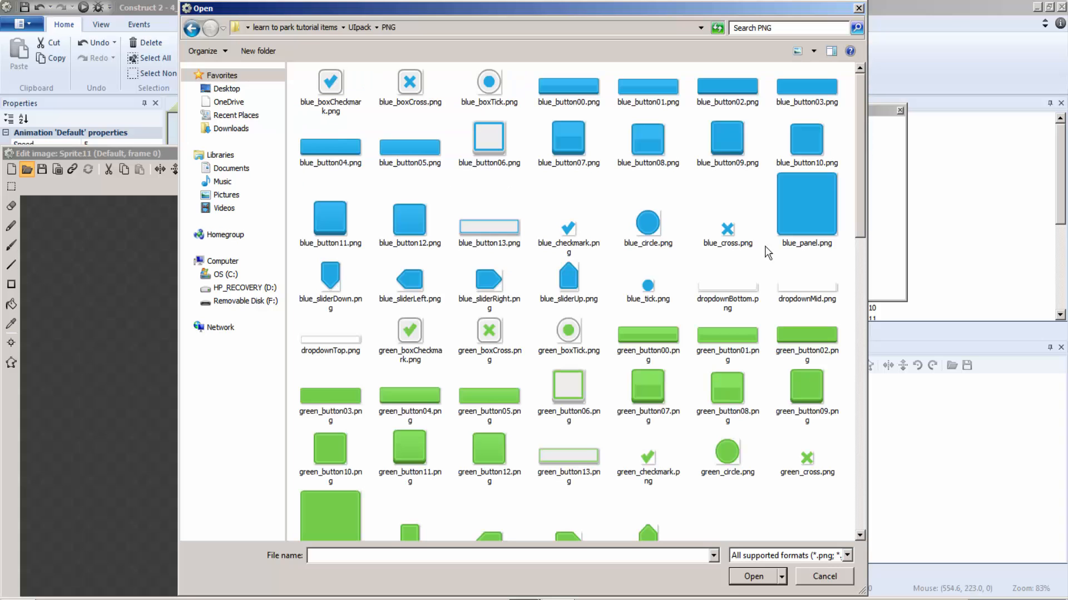
left_click_drag(861, 167, 862, 364)
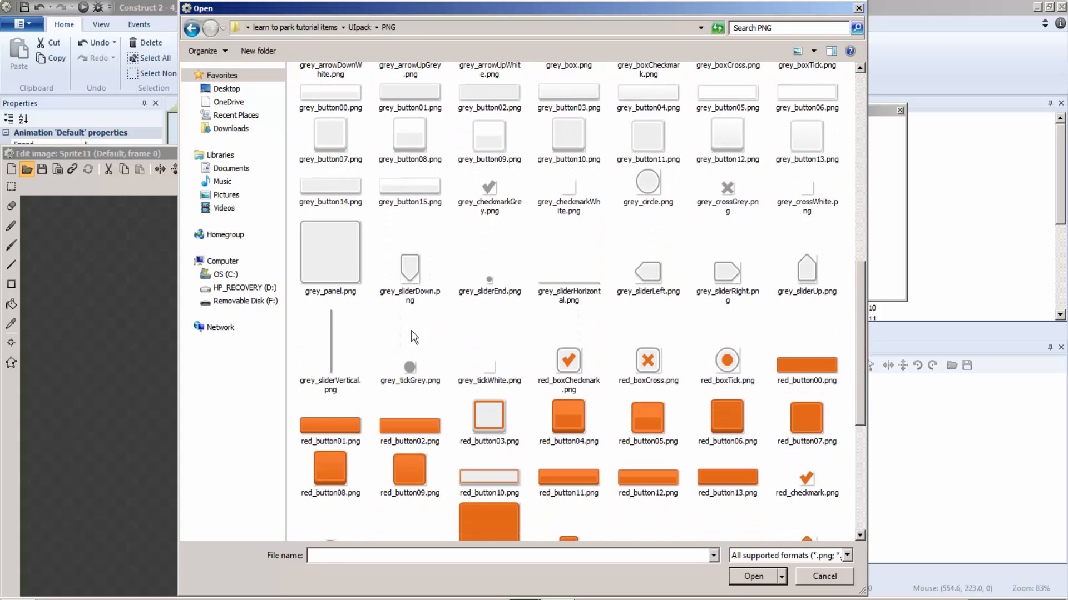
double_click(319, 243)
left_click(781, 154)
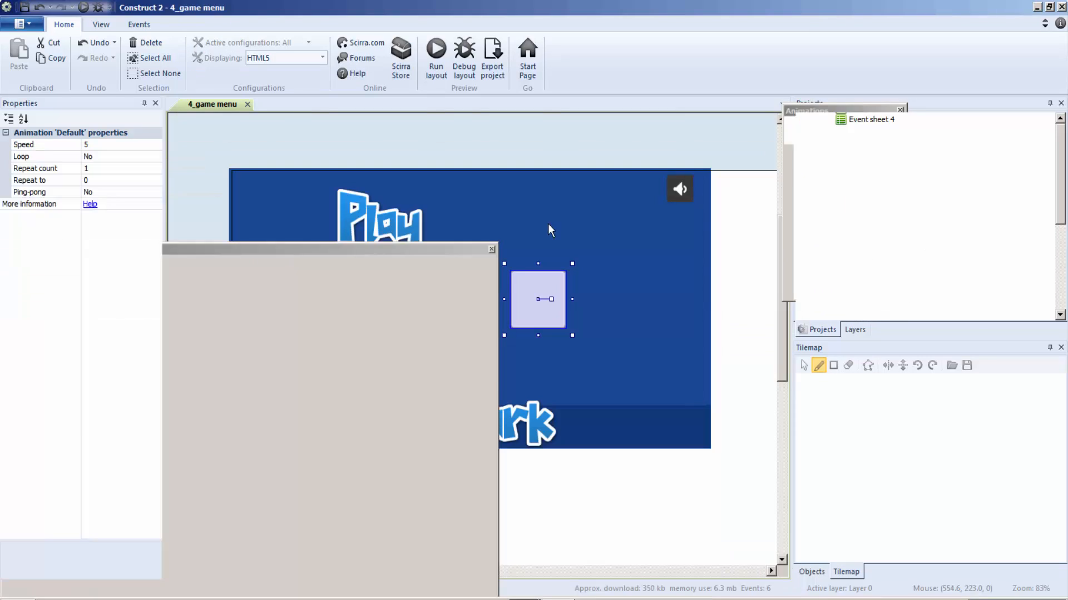
left_click_drag(543, 311, 485, 251)
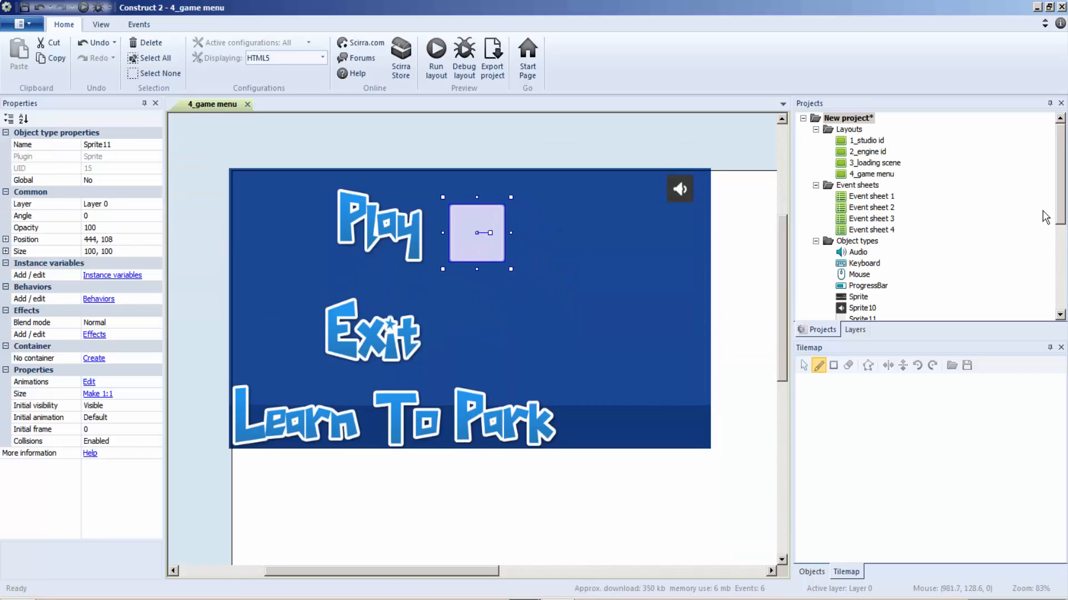
Clone the grey panel sprite's object type and place the clone right of the Exit text, at about 443, 282.
left_click_drag(1060, 217, 1061, 294)
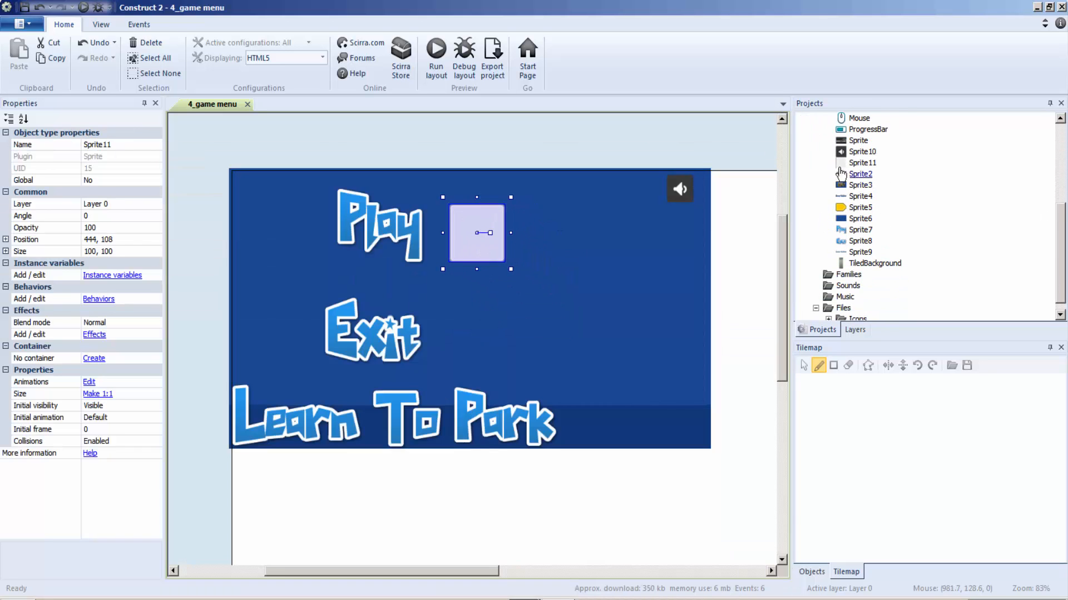
left_click(860, 174)
left_click(861, 163)
right_click(866, 163)
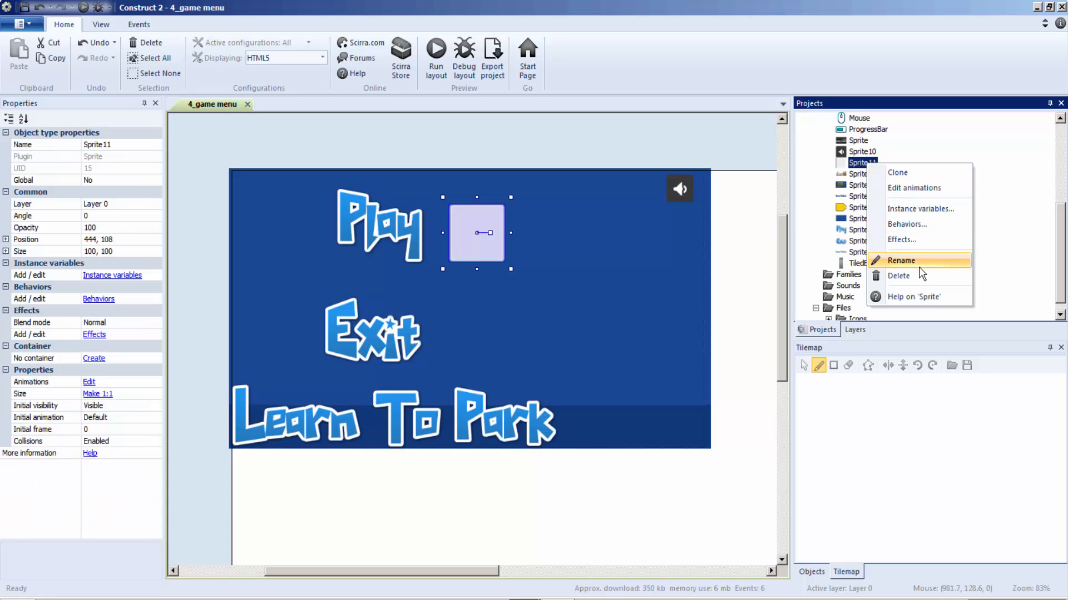
left_click(907, 174)
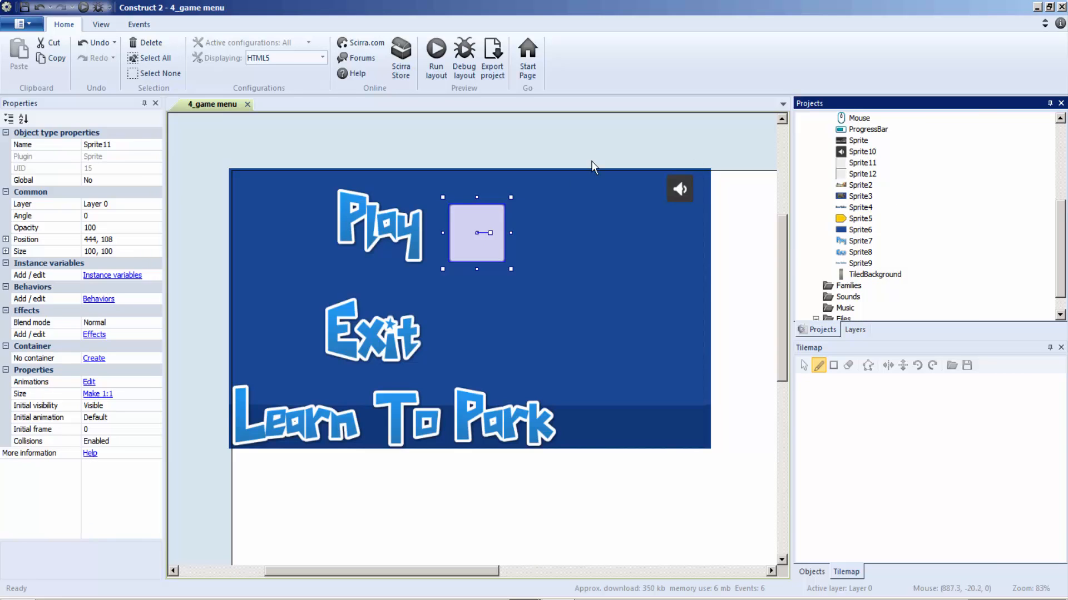
left_click_drag(862, 173, 486, 347)
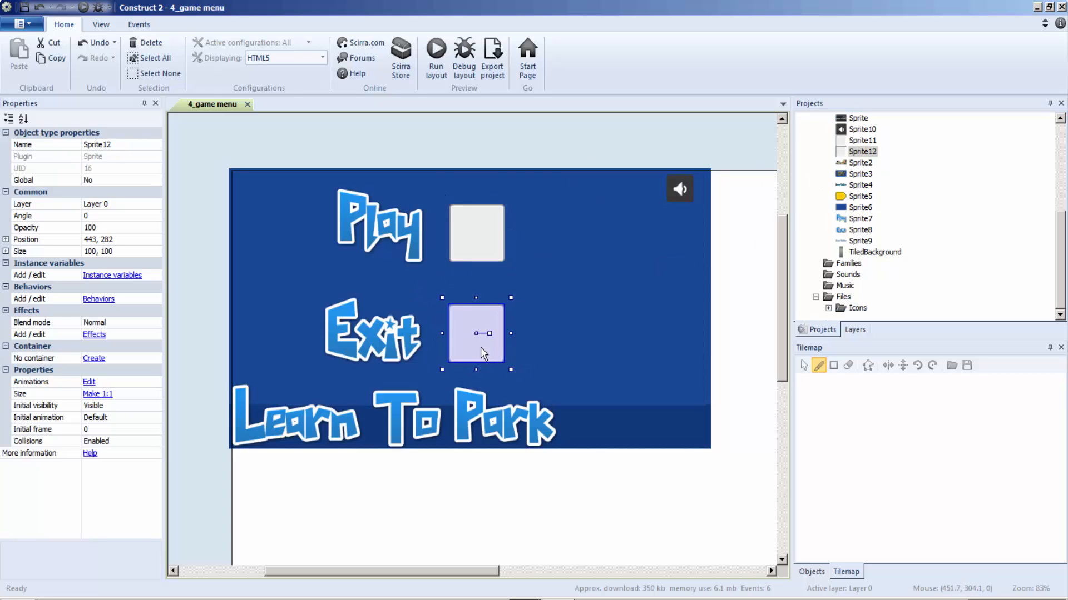
Insert another sprite on the menu background using the red_checkmark.png image from the UIpack PNG folder.
left_click(645, 296)
right_click(595, 229)
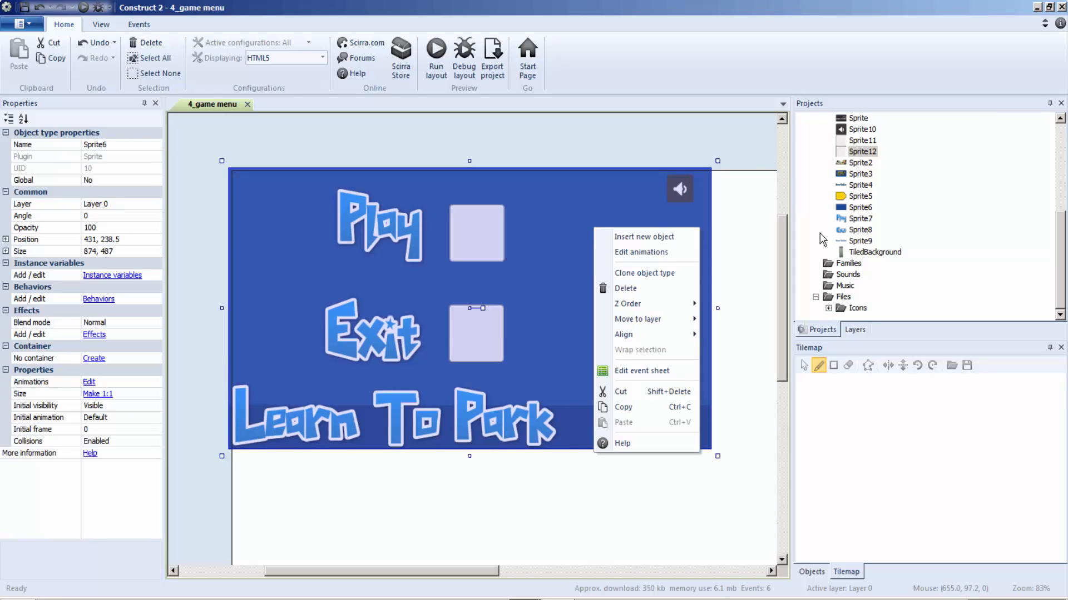
left_click(673, 237)
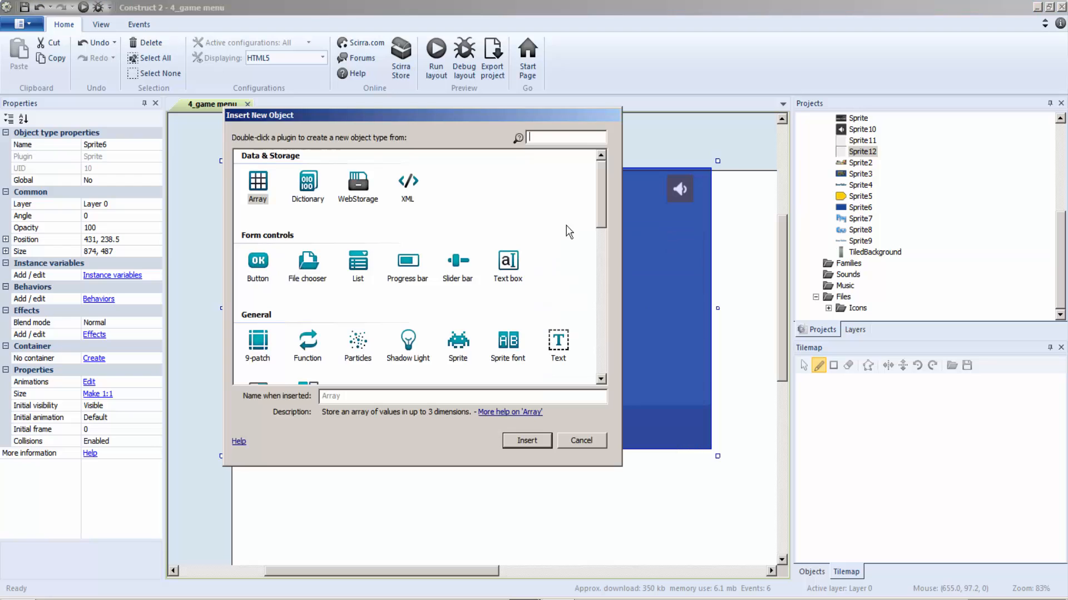
double_click(457, 344)
left_click(548, 290)
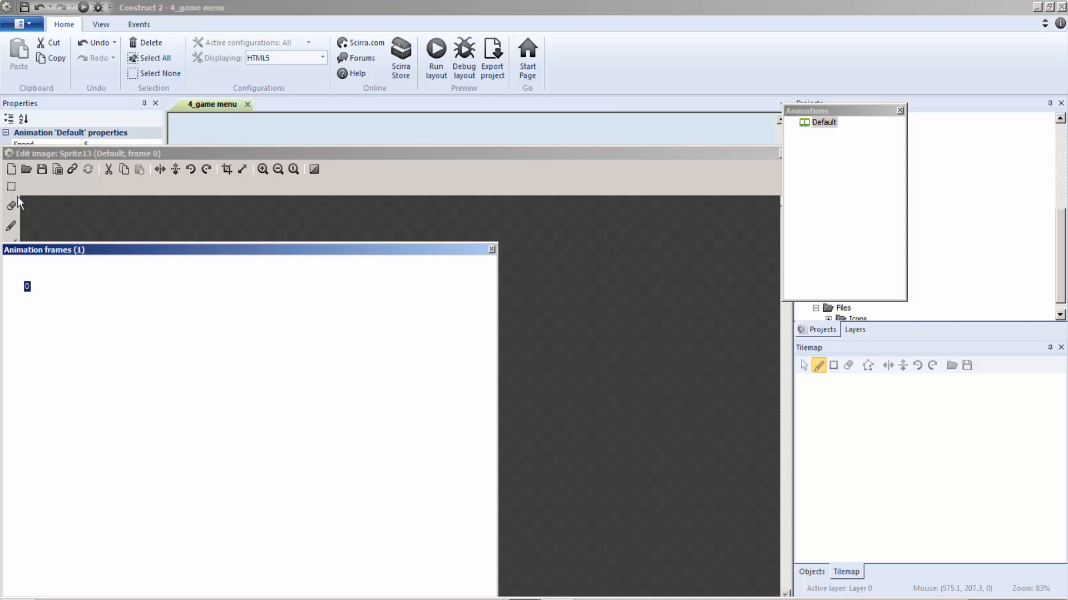
left_click(26, 170)
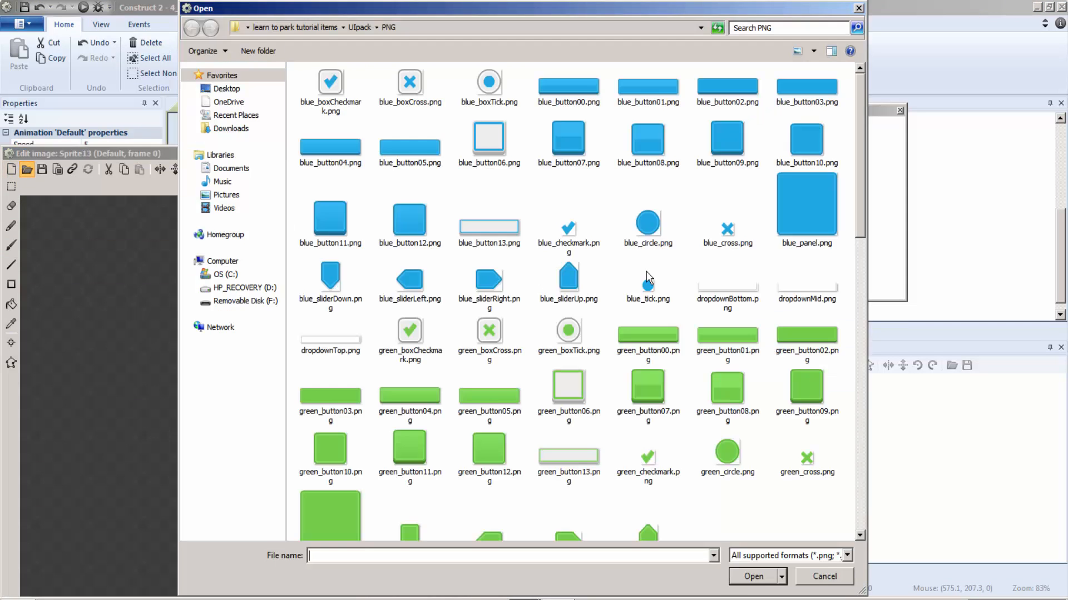
scroll(824, 231, "down", 10)
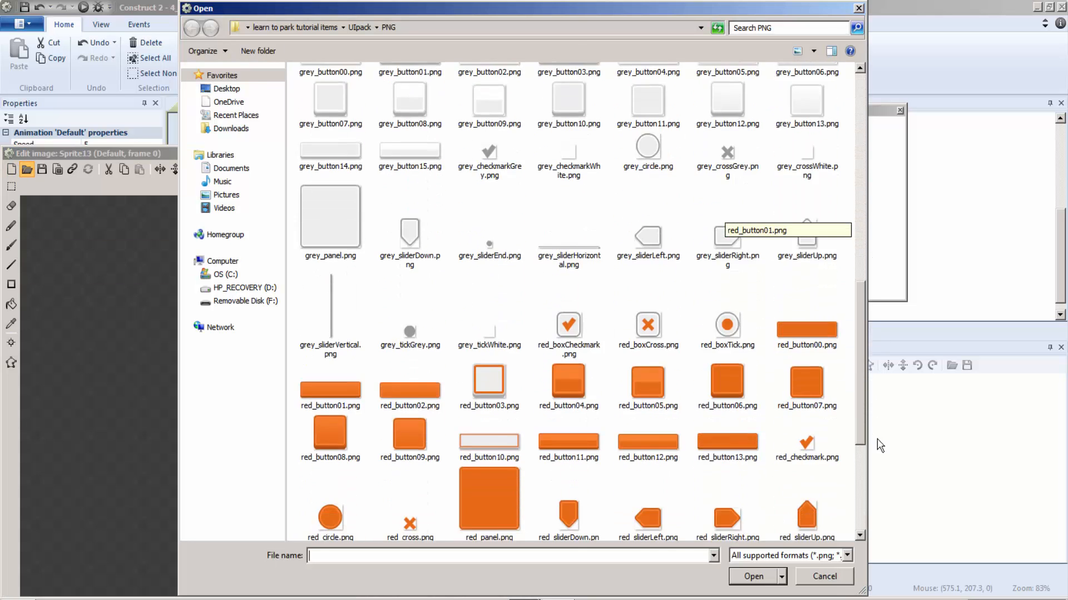
scroll(876, 448, "up", 3)
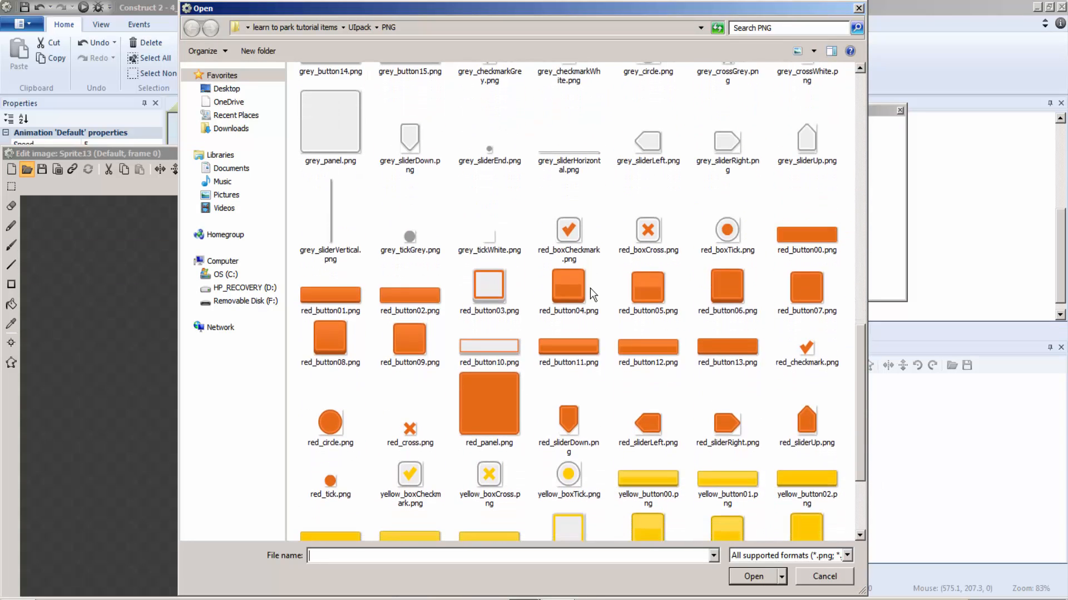
double_click(807, 349)
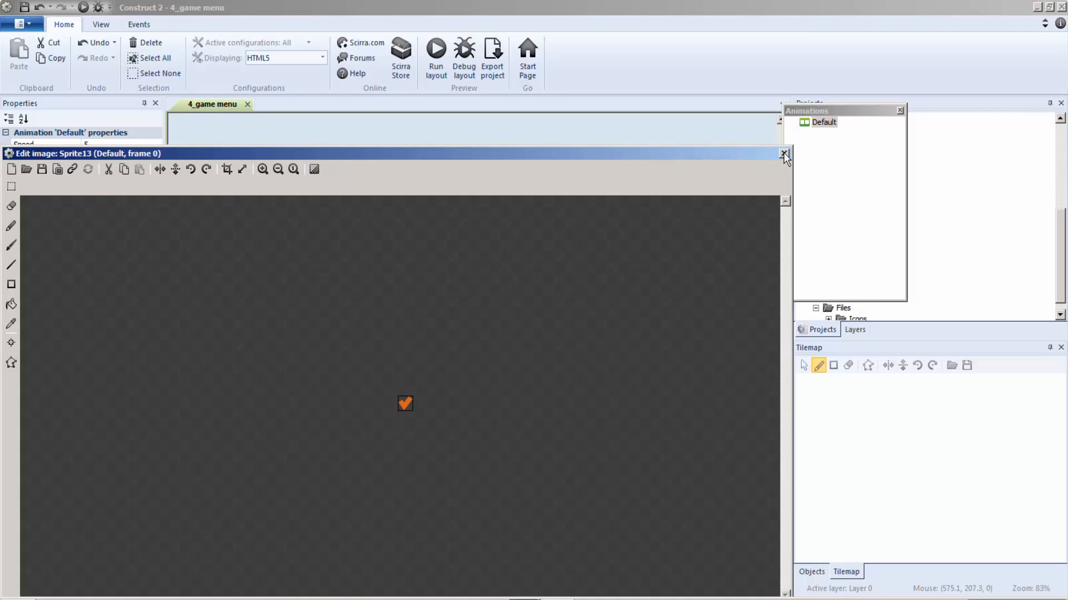
Place the checkmark sprite on the grey panel beside Play at 445, 112 and set its size to 51, 50.
left_click(784, 154)
left_click_drag(552, 295, 485, 241)
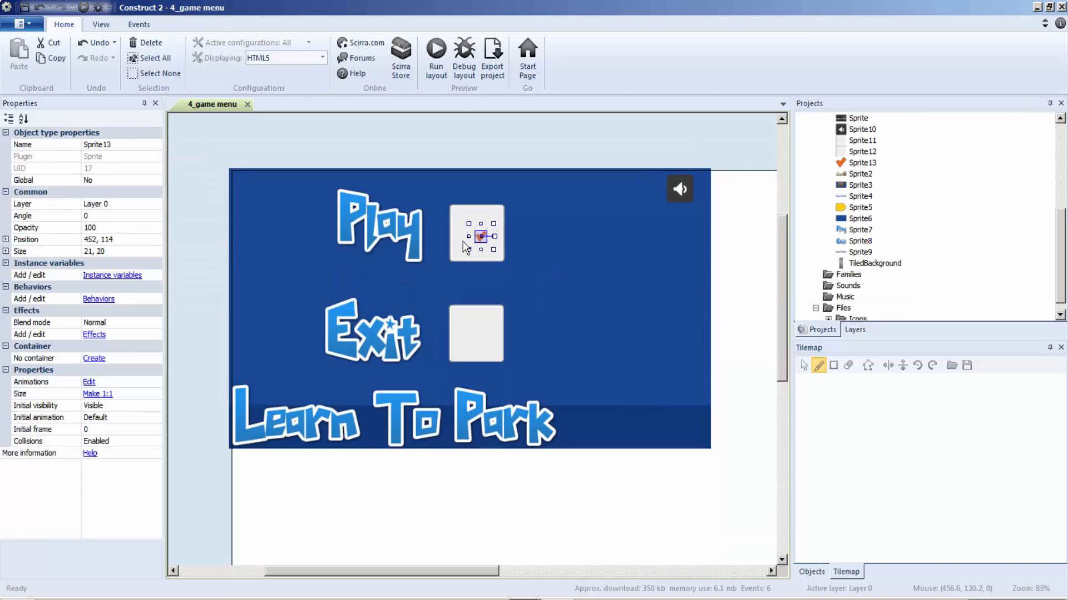
left_click(87, 251)
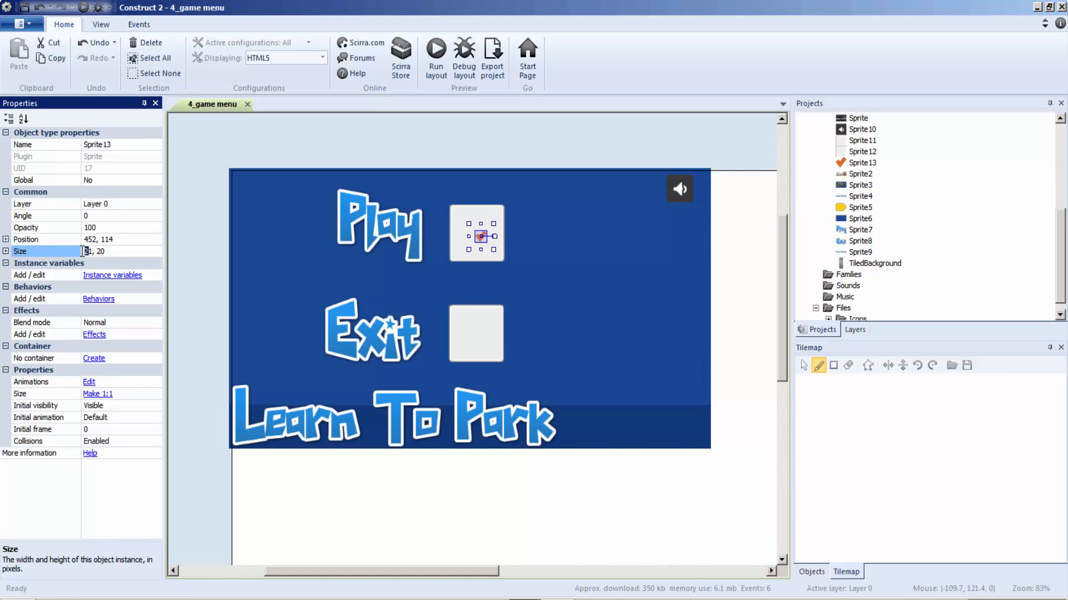
key("Delete")
left_click(399, 287)
left_click(482, 236)
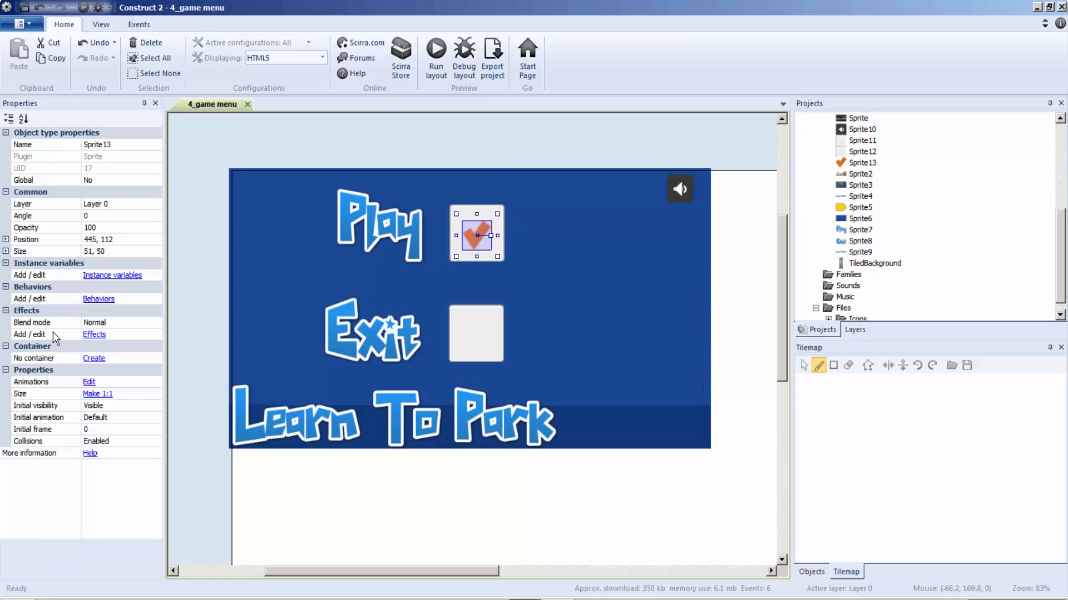
Add the Sharpen effect to the checkmark sprite beside Play.
left_click(94, 334)
left_click(151, 312)
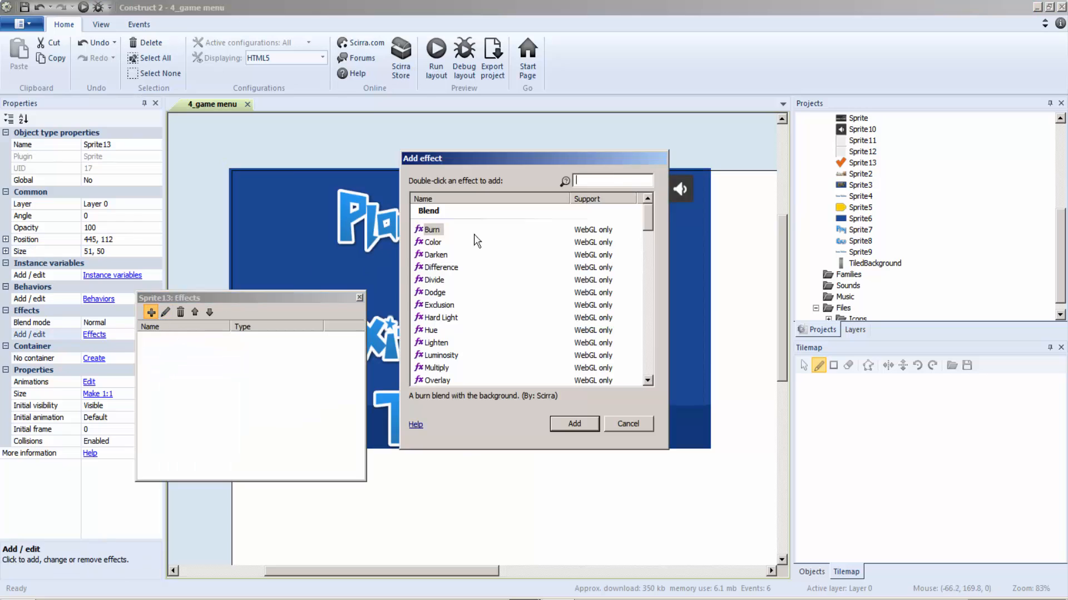
left_click(601, 186)
type("spa")
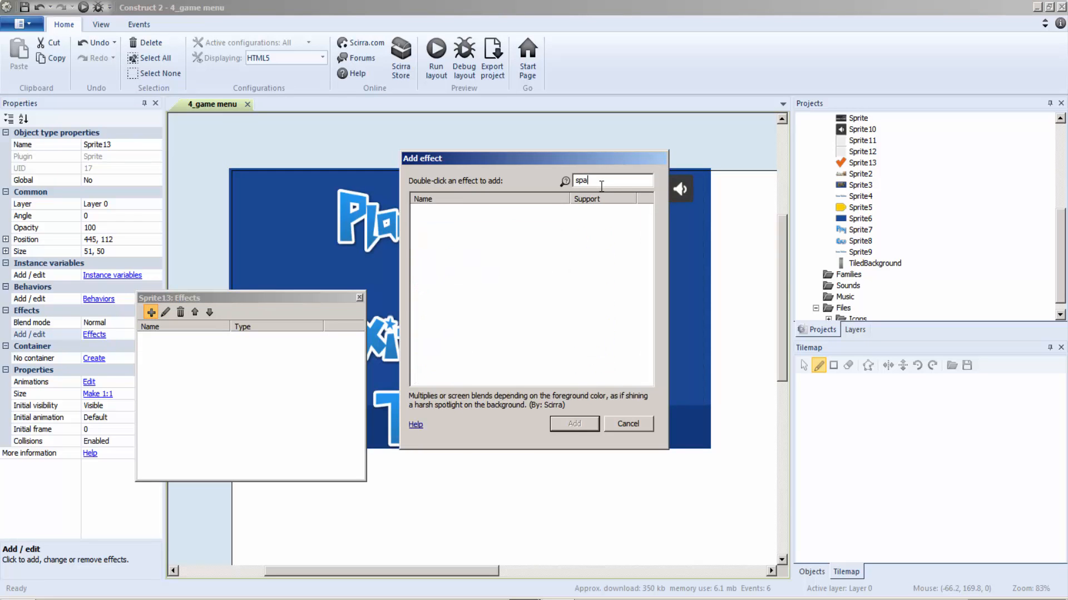
type("r")
key("BackSpace")
key("BackSpace")
key("BackSpace")
type("har")
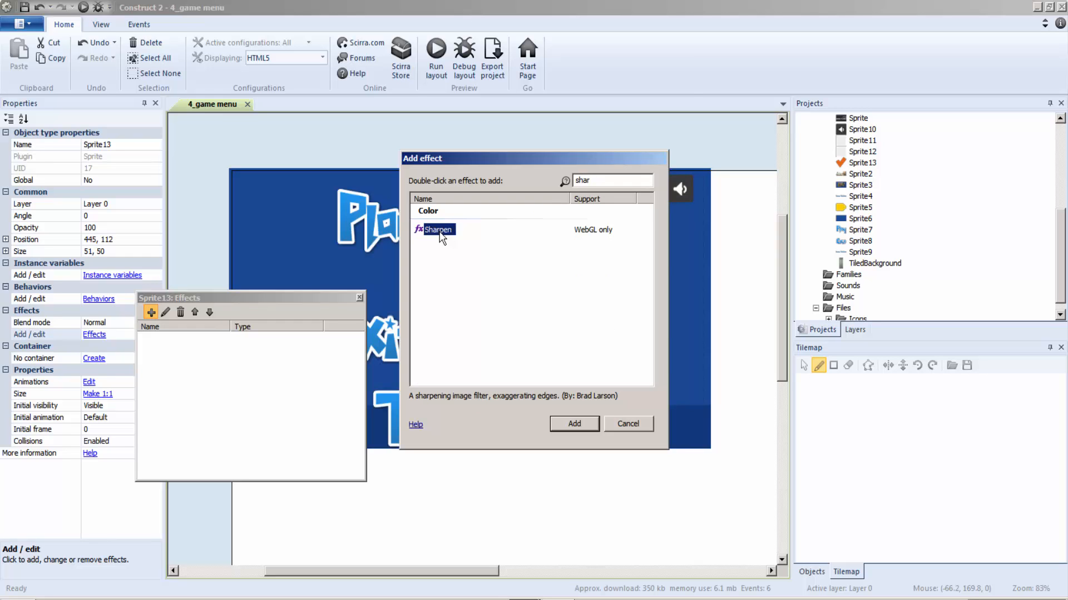
double_click(439, 230)
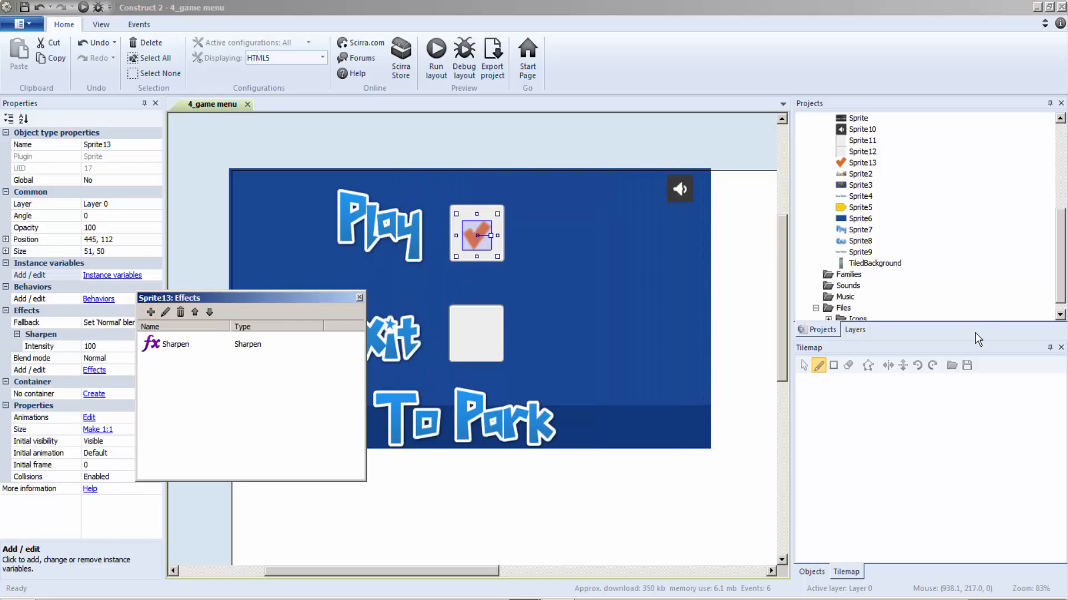
Clone the checkmark sprite's object type and place the clone on the grey panel beside Exit.
right_click(859, 160)
left_click(888, 169)
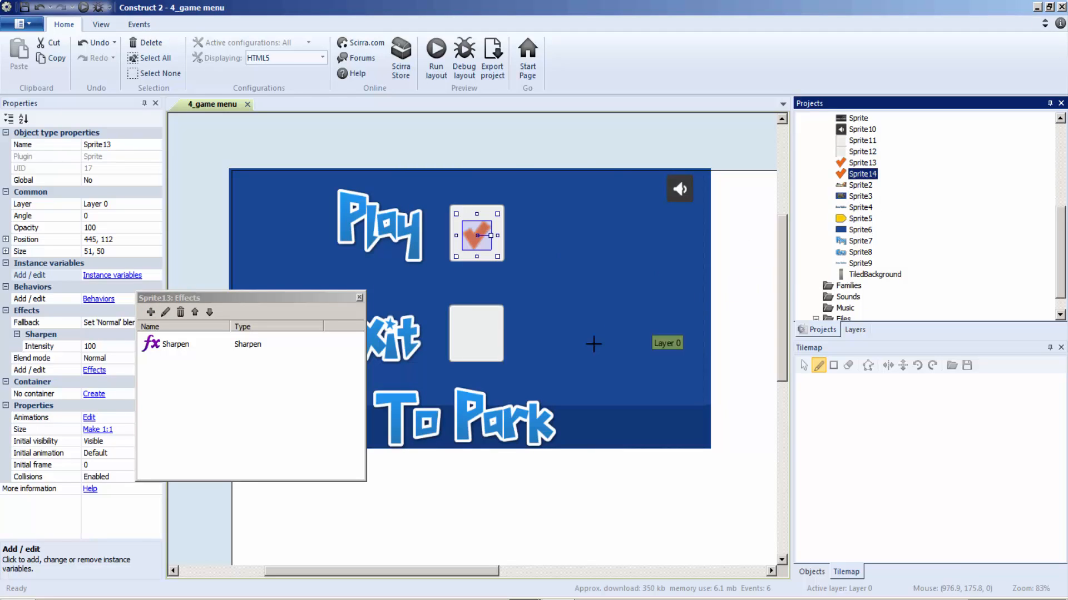
left_click(477, 335)
left_click(477, 346)
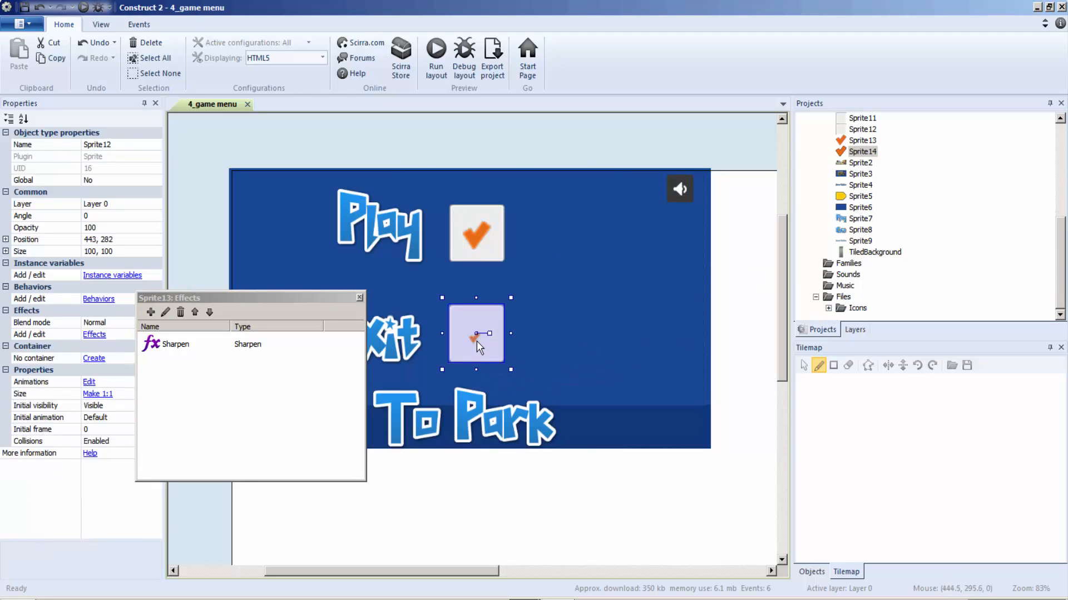
left_click(474, 338)
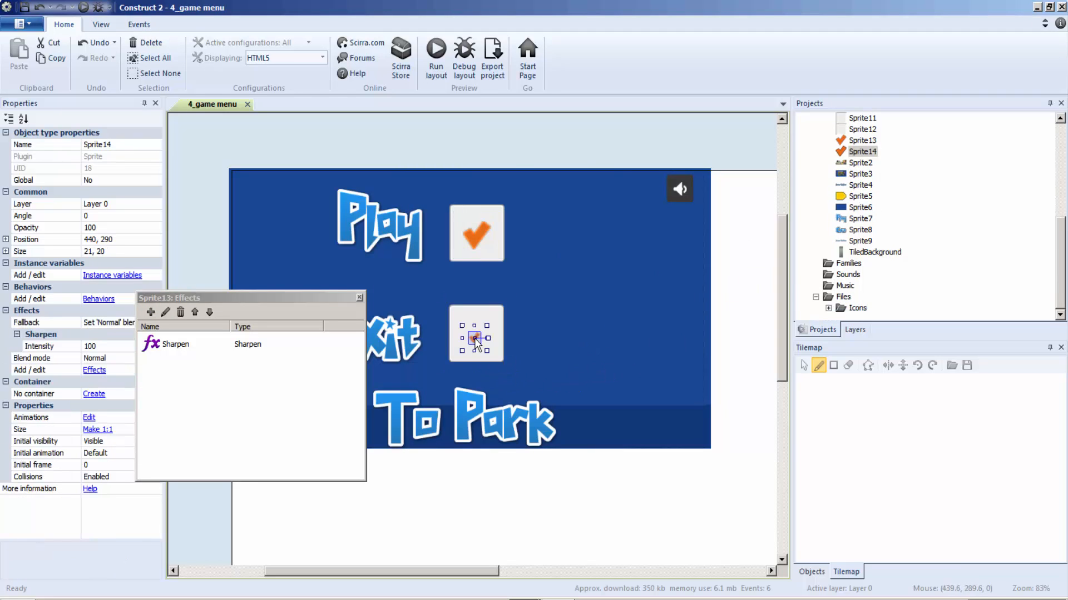
Set the Exit checkmark's size to 51, 50 and center it on its grey panel at 445, 284.
left_click(360, 298)
left_click(98, 250)
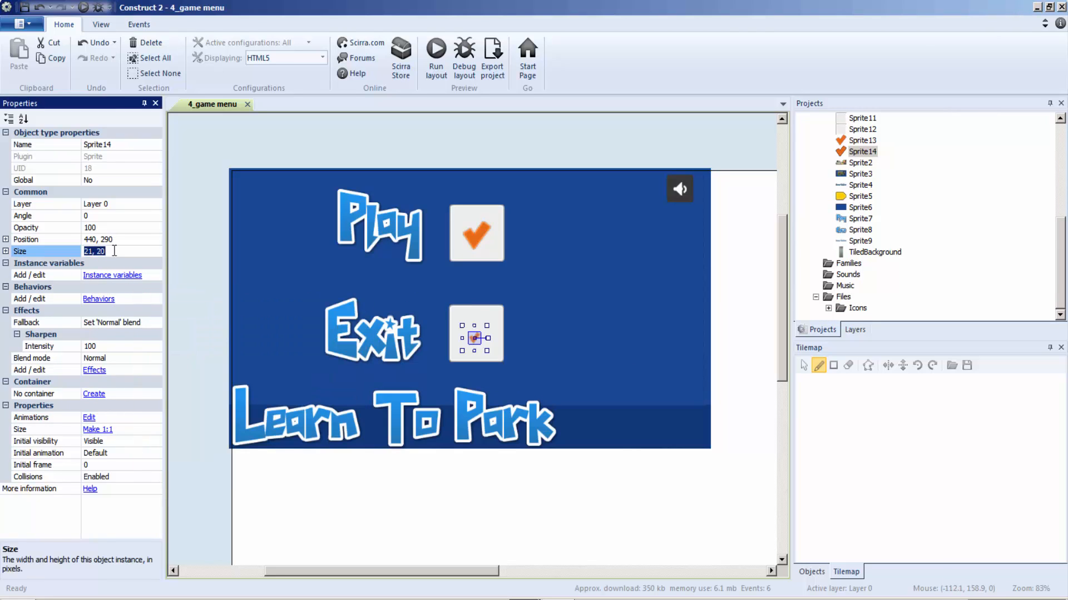
type("5")
left_click(204, 252)
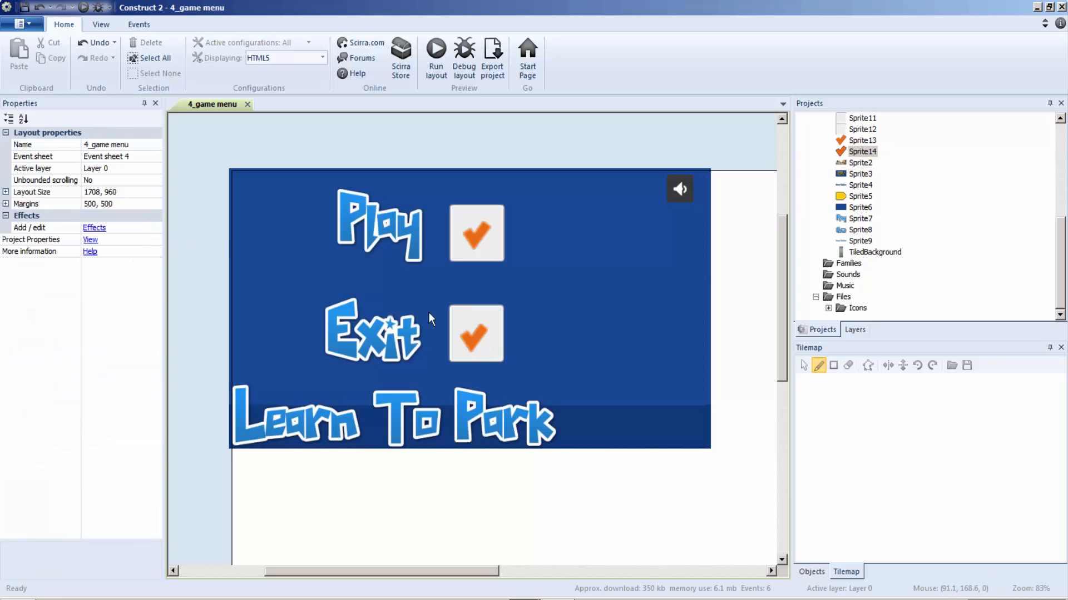
left_click(479, 349)
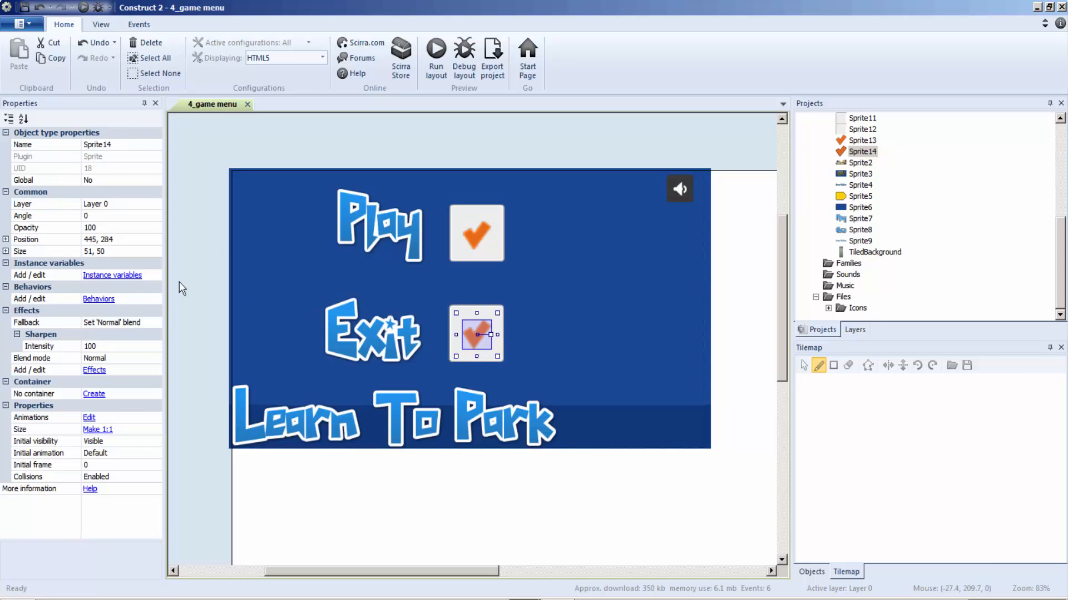
left_click(211, 280)
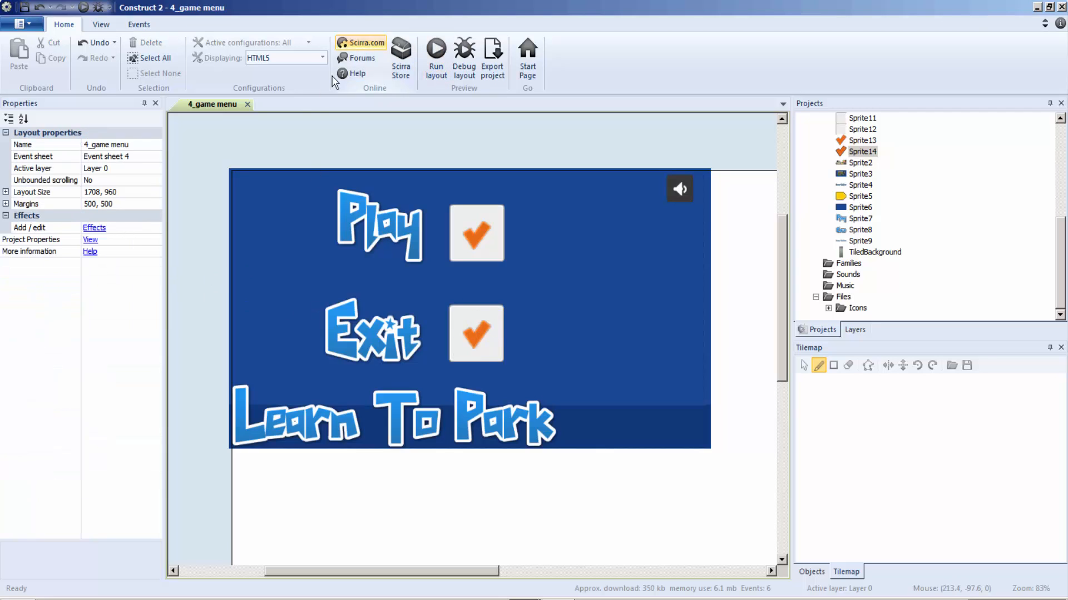
Preview the game from the 1_studio id layout through the loading scene to the game menu, and close the preview.
scroll(1059, 253, "up", 6)
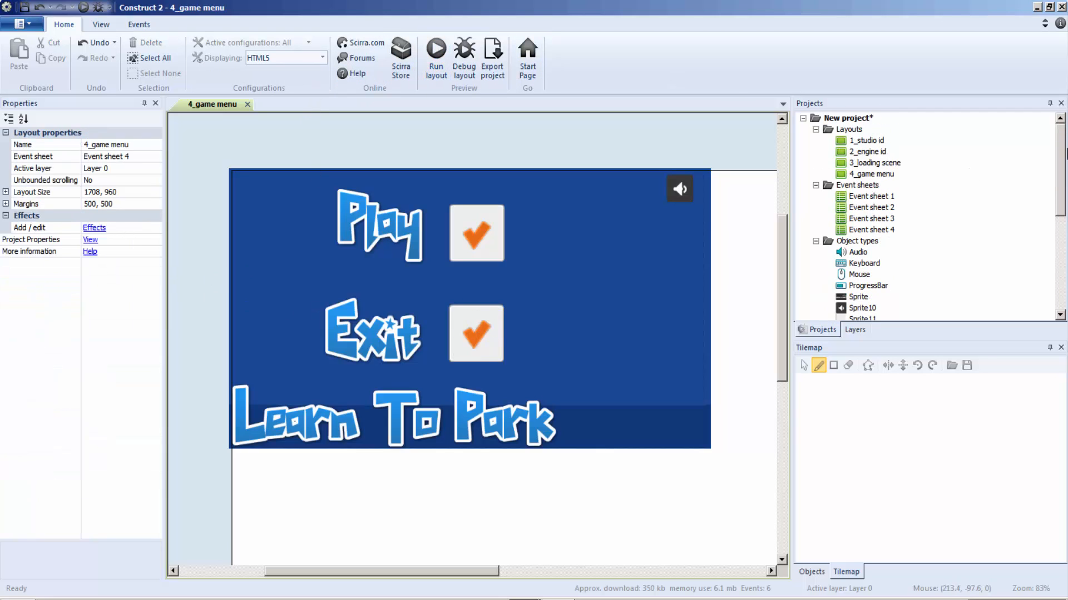
double_click(842, 143)
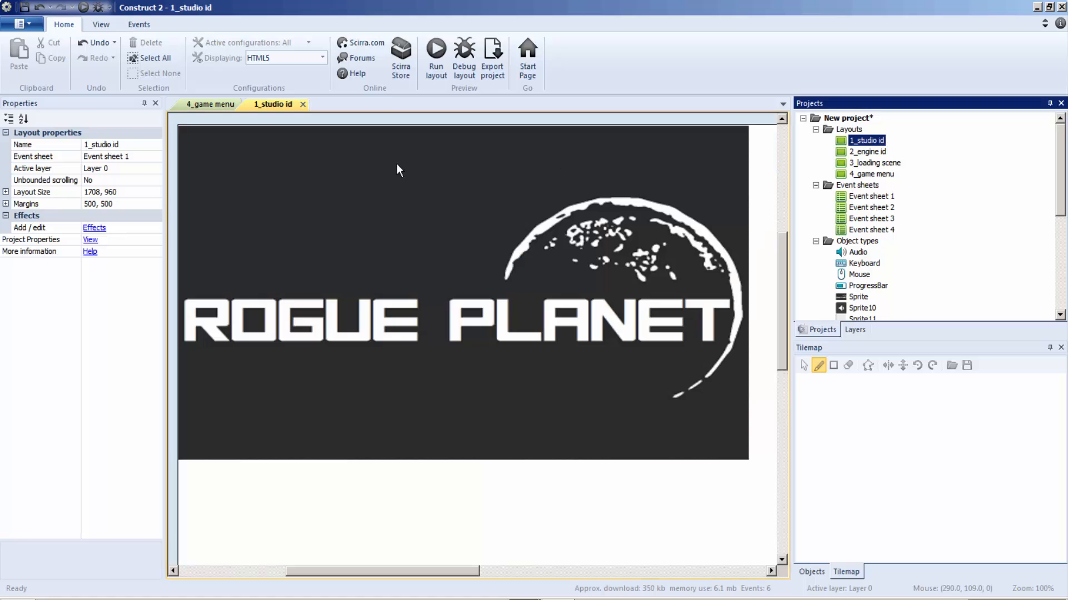
left_click(436, 65)
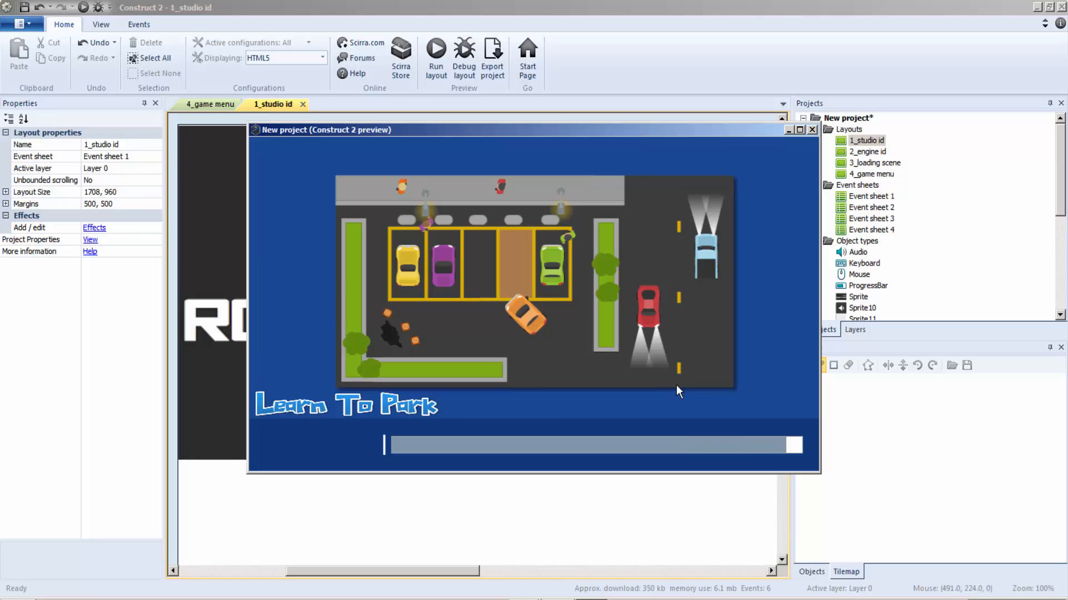
left_click(352, 442)
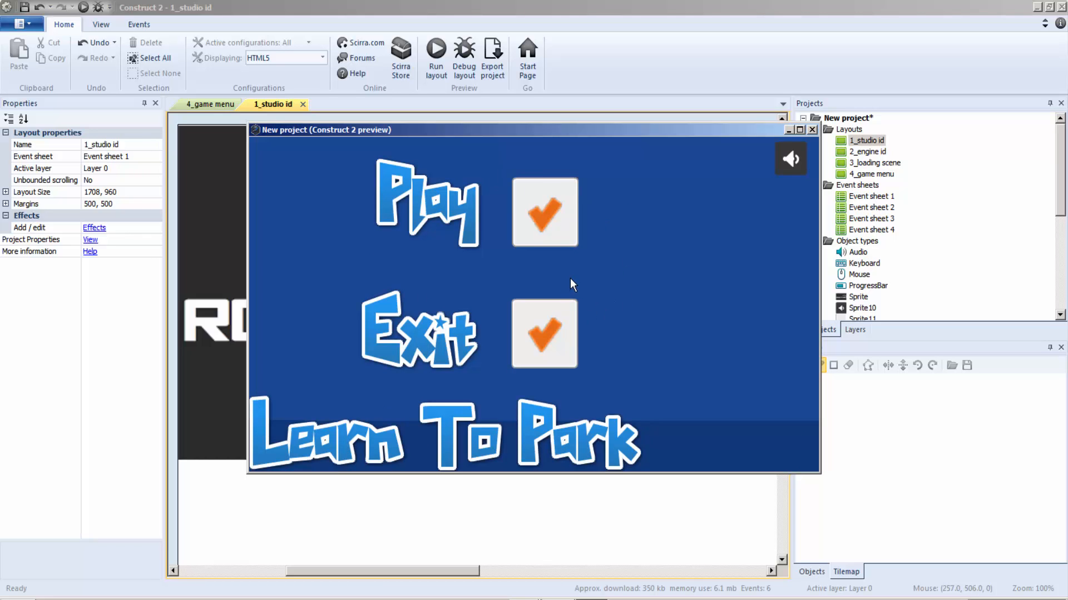
left_click(812, 130)
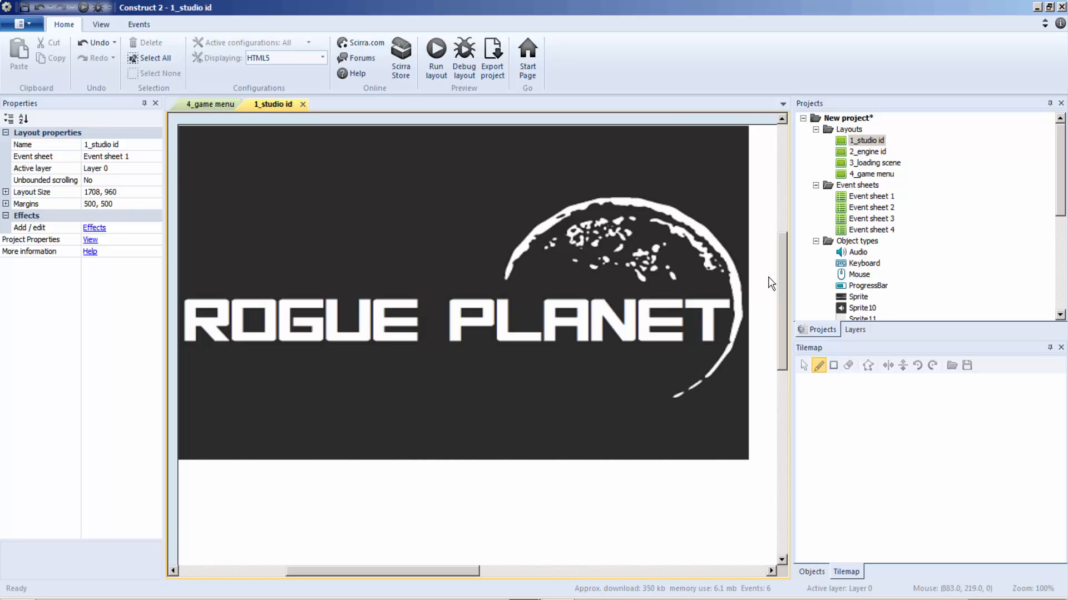
mouse_move(780, 273)
left_mouse_down()
mouse_move(786, 223)
mouse_move(784, 266)
left_mouse_up()
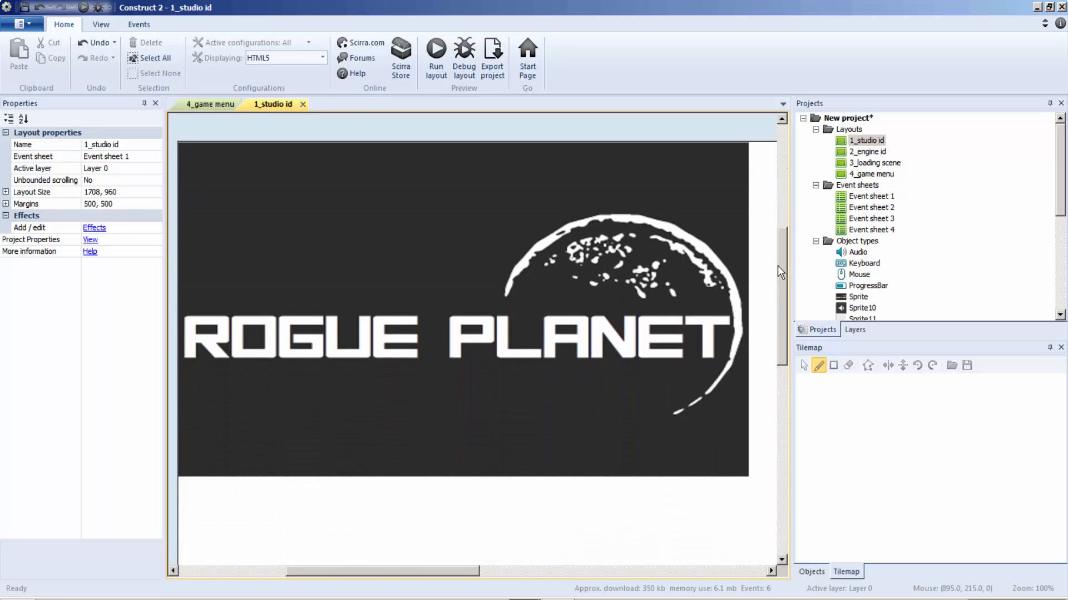